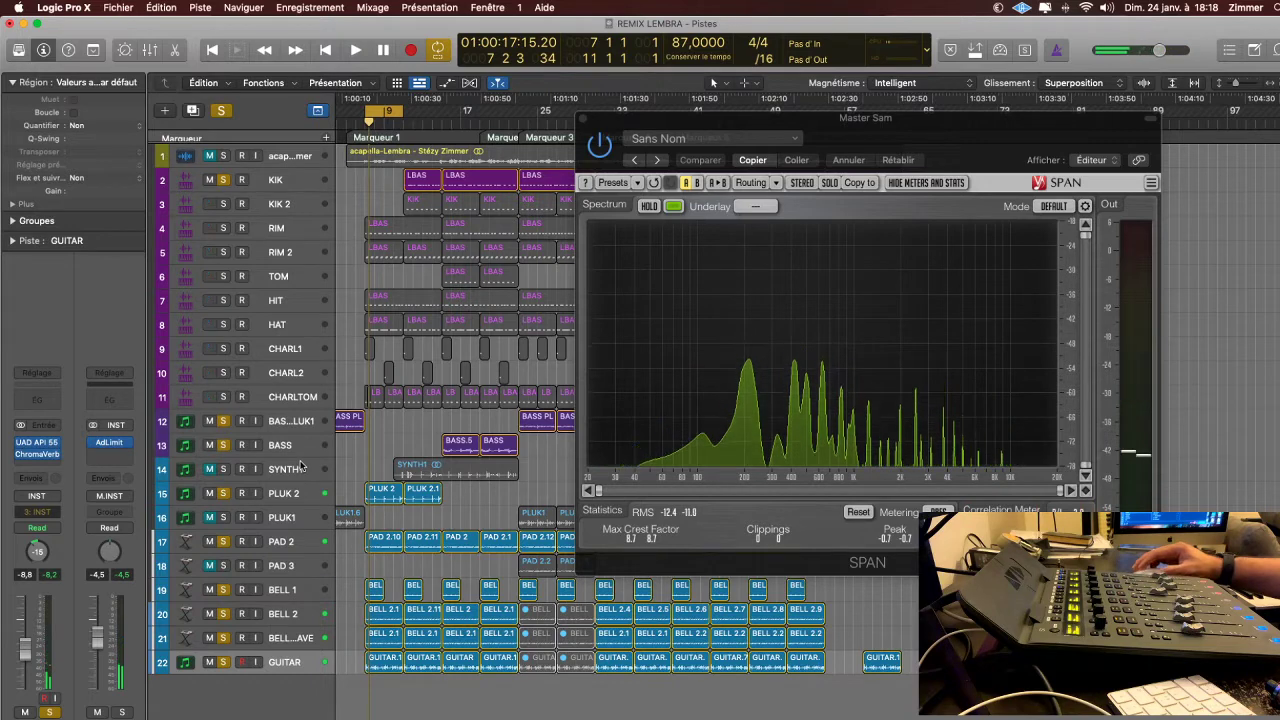
- Take the BASS PLUK1, BASS, PLUK 2 and PAD 2 tracks out of solo
{"action": "left_click", "coordinate": [224, 422]}
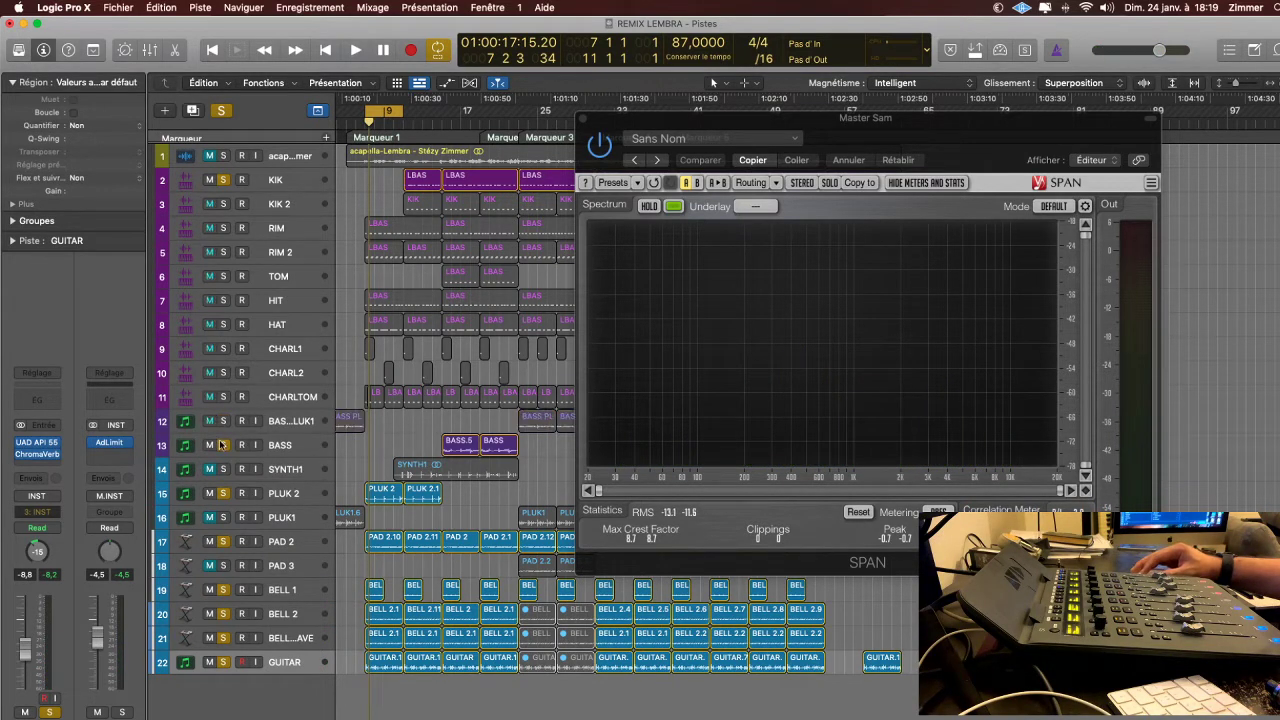
{"action": "left_click", "coordinate": [223, 445]}
{"action": "scroll", "coordinate": [338, 520], "scroll_direction": "left", "scroll_amount": 3}
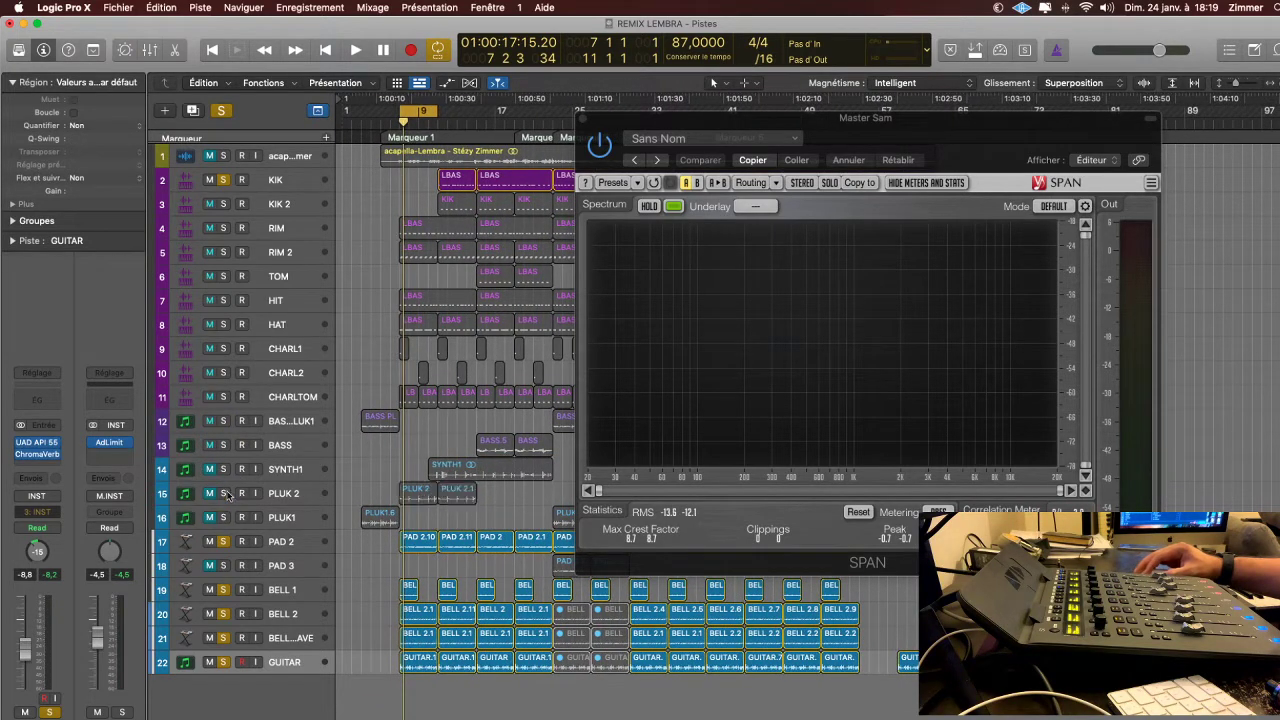
{"action": "left_click", "coordinate": [224, 541]}
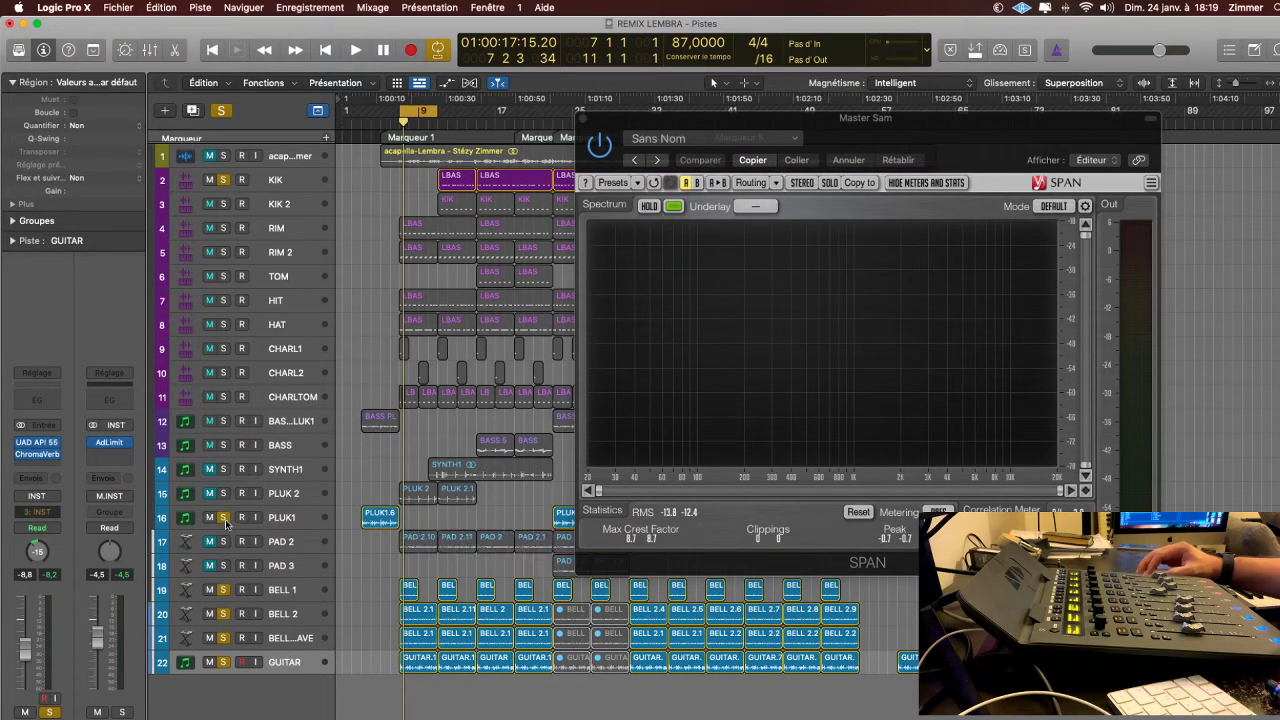
- Solo the BASS PLUK1 track and loop playback over its first region
{"action": "left_click", "coordinate": [224, 422]}
{"action": "left_click", "coordinate": [309, 427]}
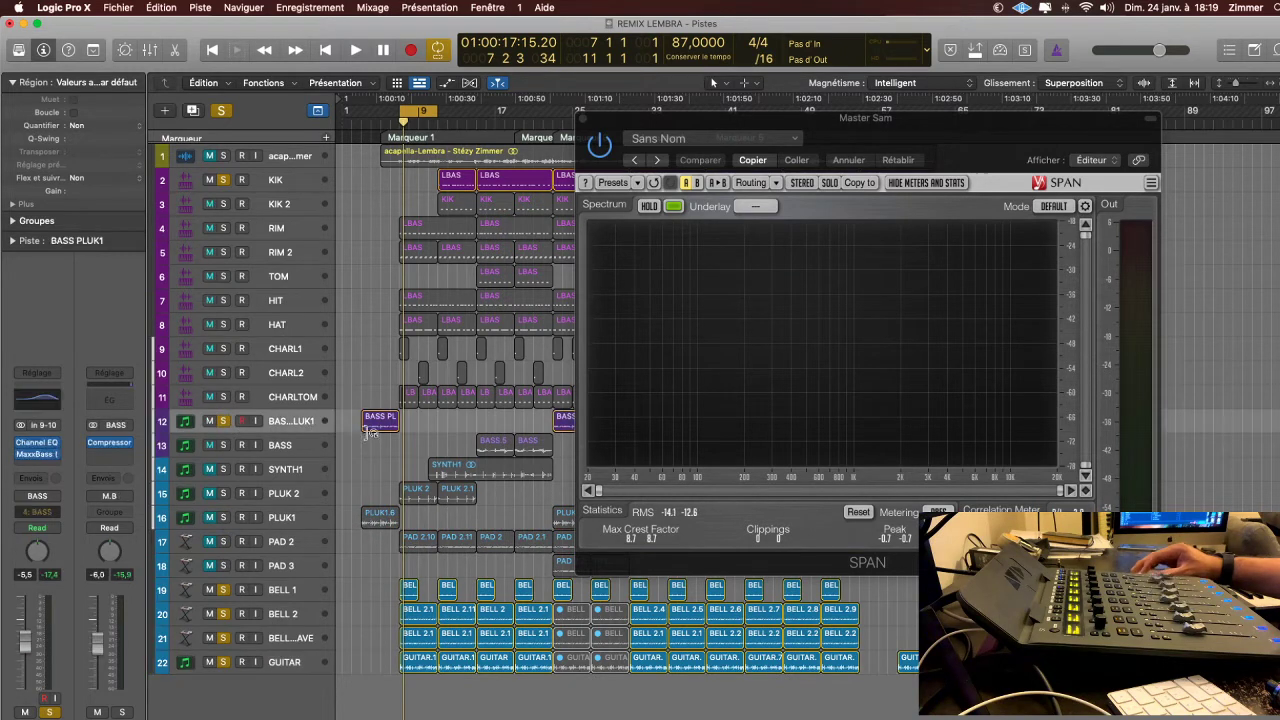
{"action": "key", "text": "space"}
{"action": "key", "text": "space"}
{"action": "left_click", "coordinate": [372, 427]}
{"action": "key", "text": "super+u"}
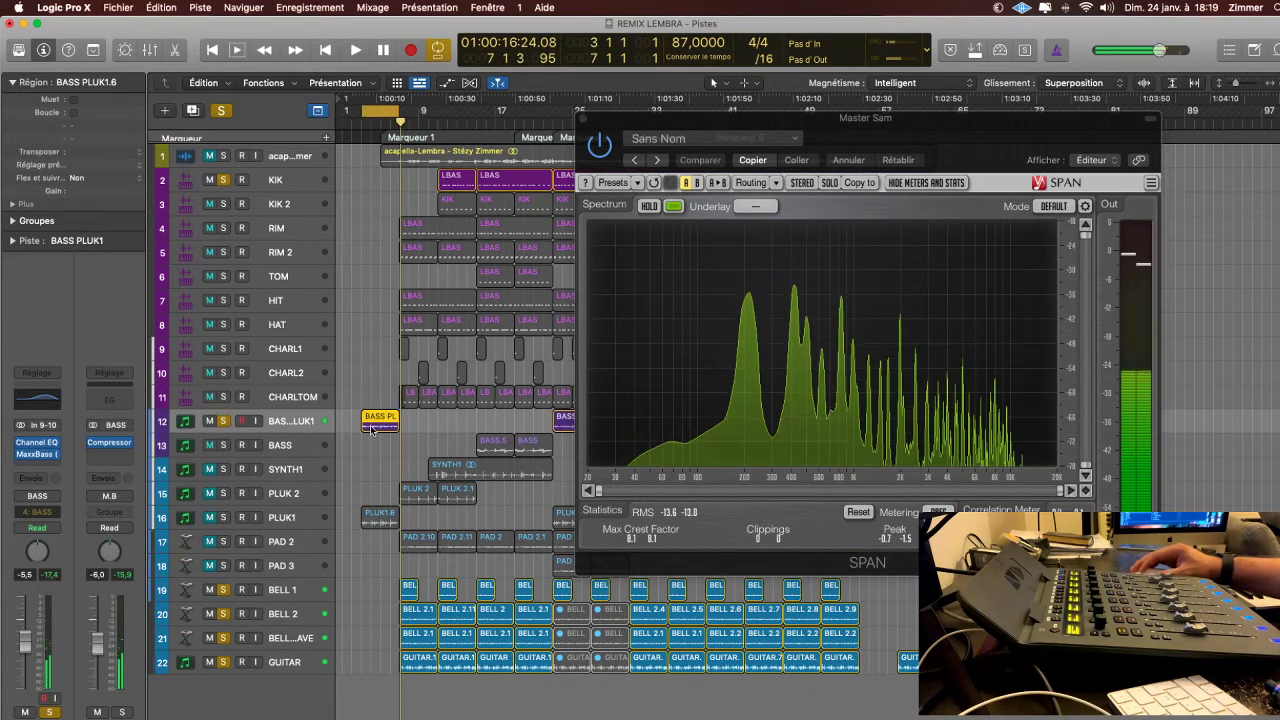
{"action": "key", "text": "space"}
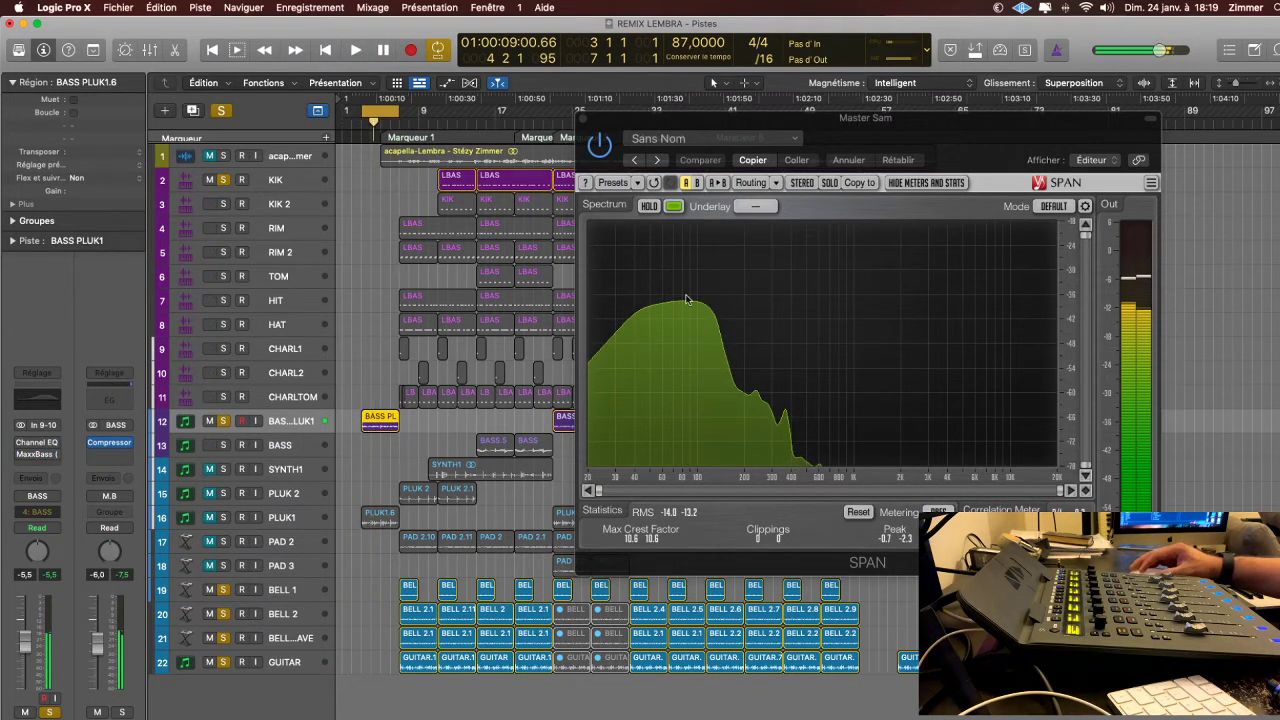
- Show the mixer, move the SPAN analyzer aside and play the loop with the BASS PLUK1 channel in view
{"action": "key", "text": "x"}
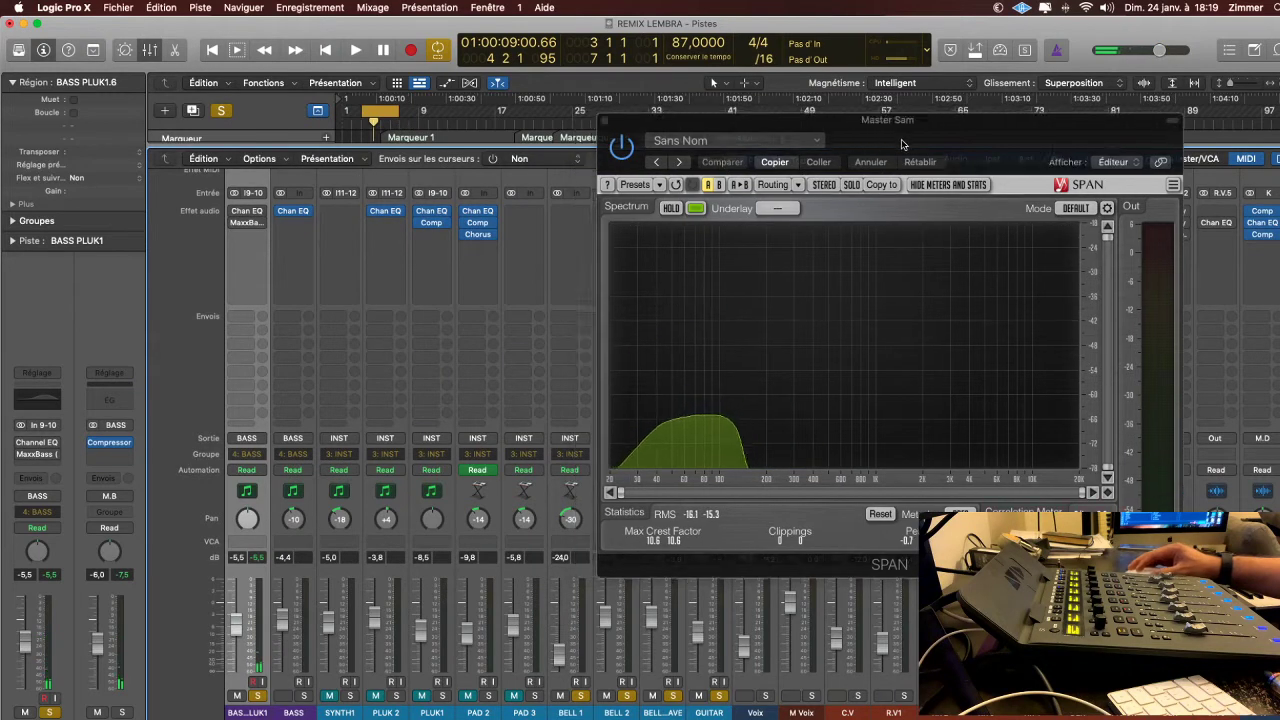
{"action": "left_click_drag", "start_coordinate": [770, 159], "coordinate": [1040, 181]}
{"action": "scroll", "coordinate": [389, 322], "scroll_direction": "right", "scroll_amount": 3}
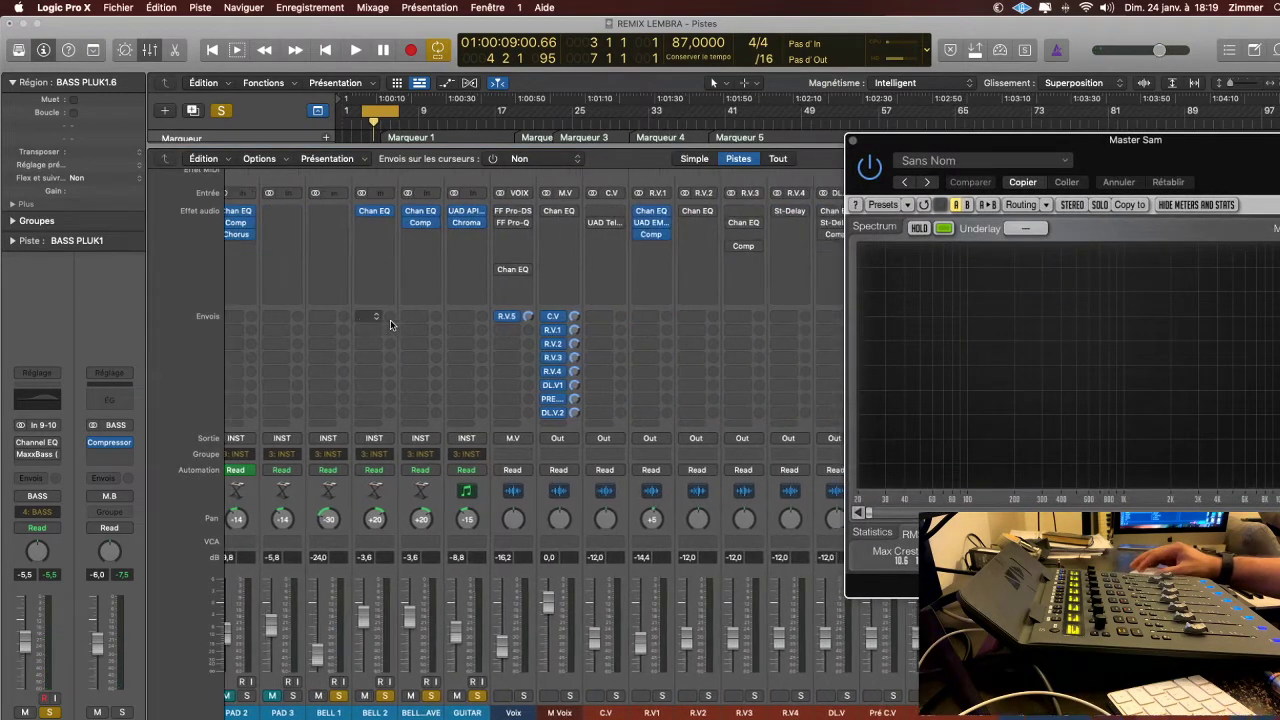
{"action": "scroll", "coordinate": [390, 319], "scroll_direction": "left", "scroll_amount": 5}
{"action": "key", "text": "space"}
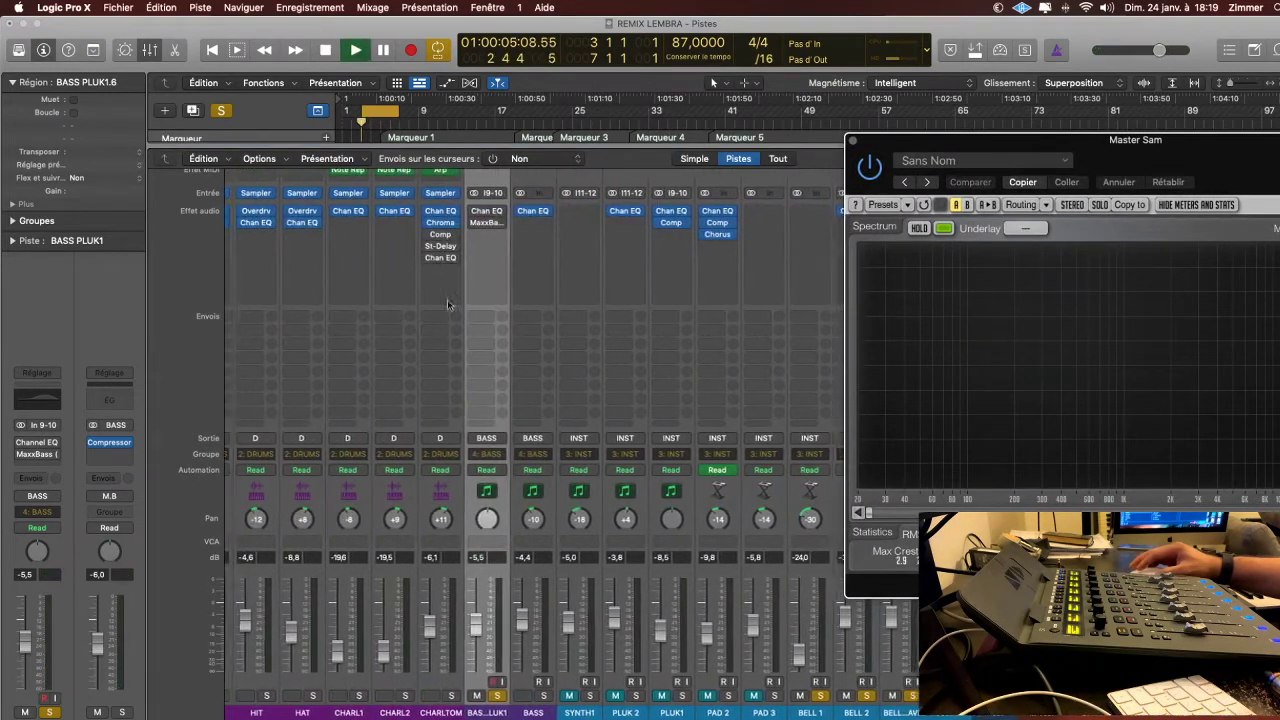
{"action": "scroll", "coordinate": [482, 286], "scroll_direction": "right", "scroll_amount": 2}
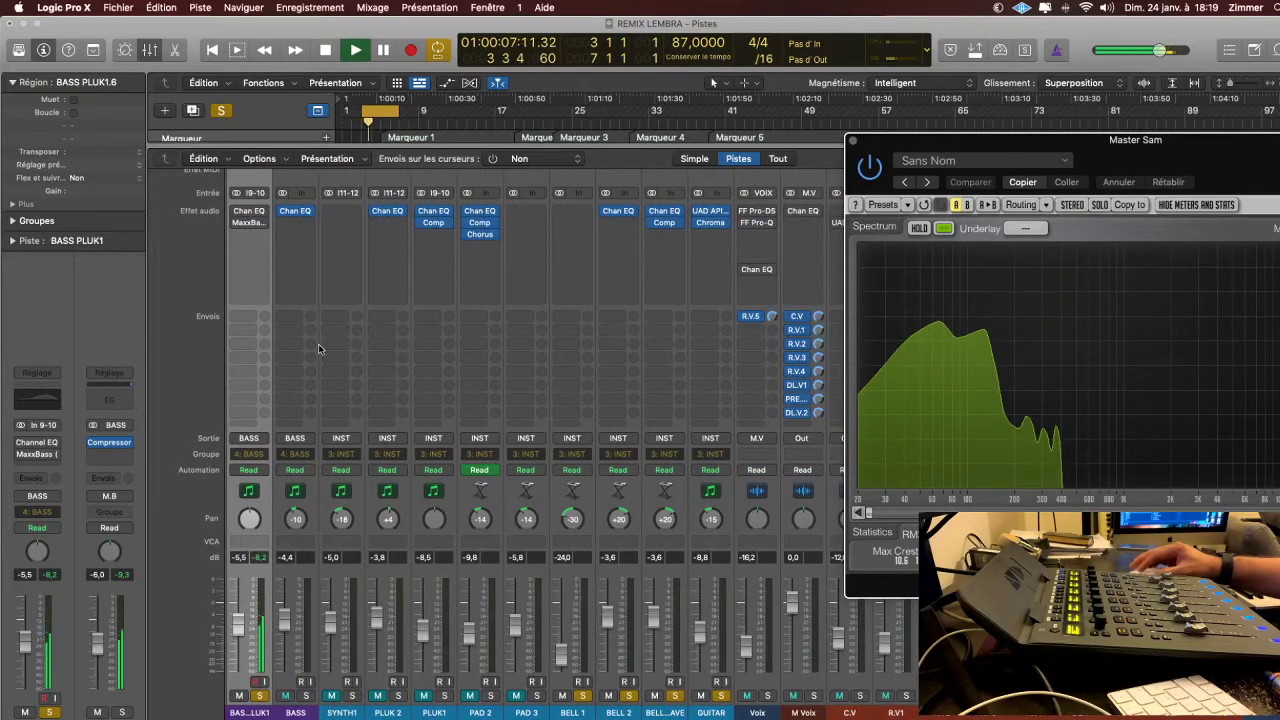
- Clear all solos and, with track groups active, unmute the instrument group's channels together
{"action": "left_click", "coordinate": [224, 112]}
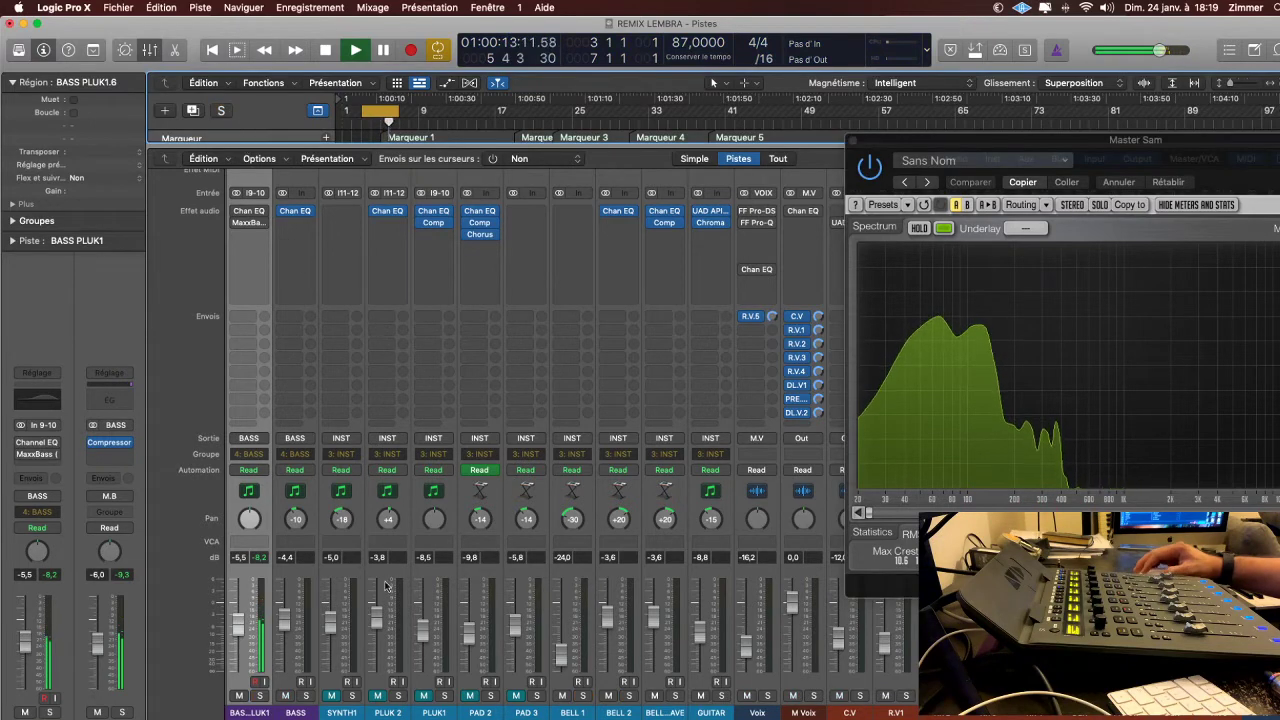
{"action": "key", "text": "shift+g"}
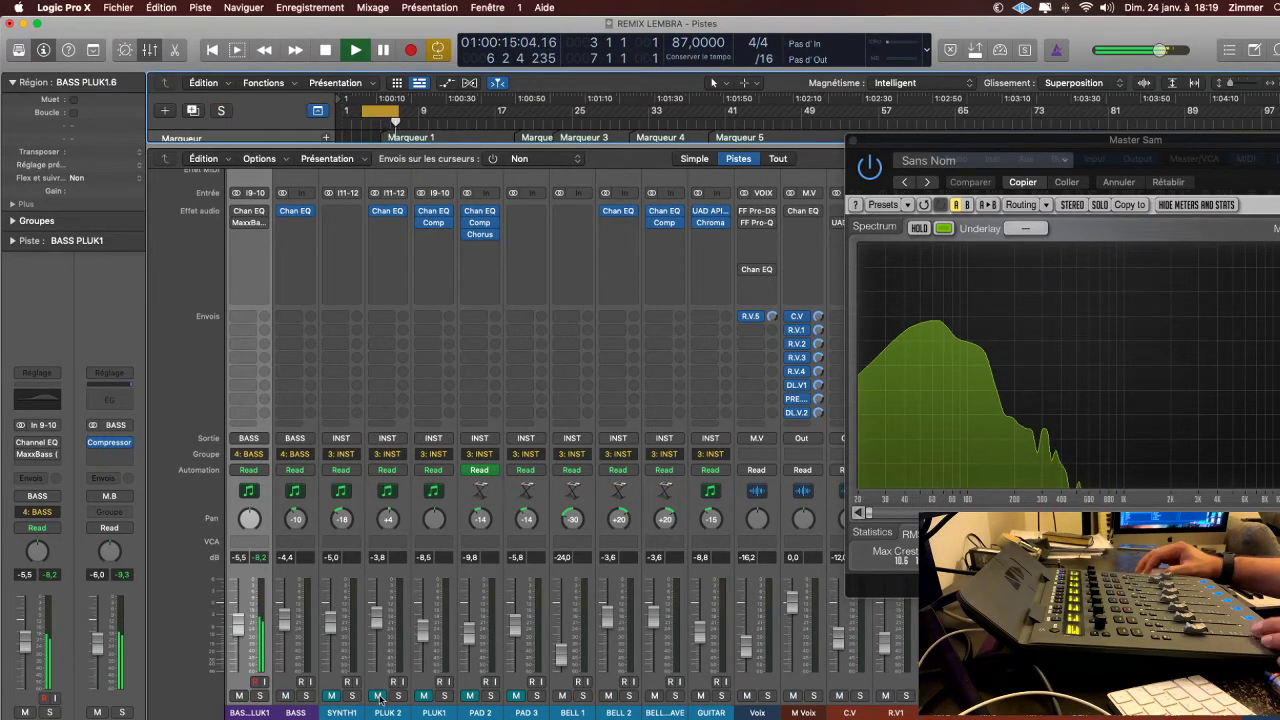
{"action": "left_click", "coordinate": [379, 698]}
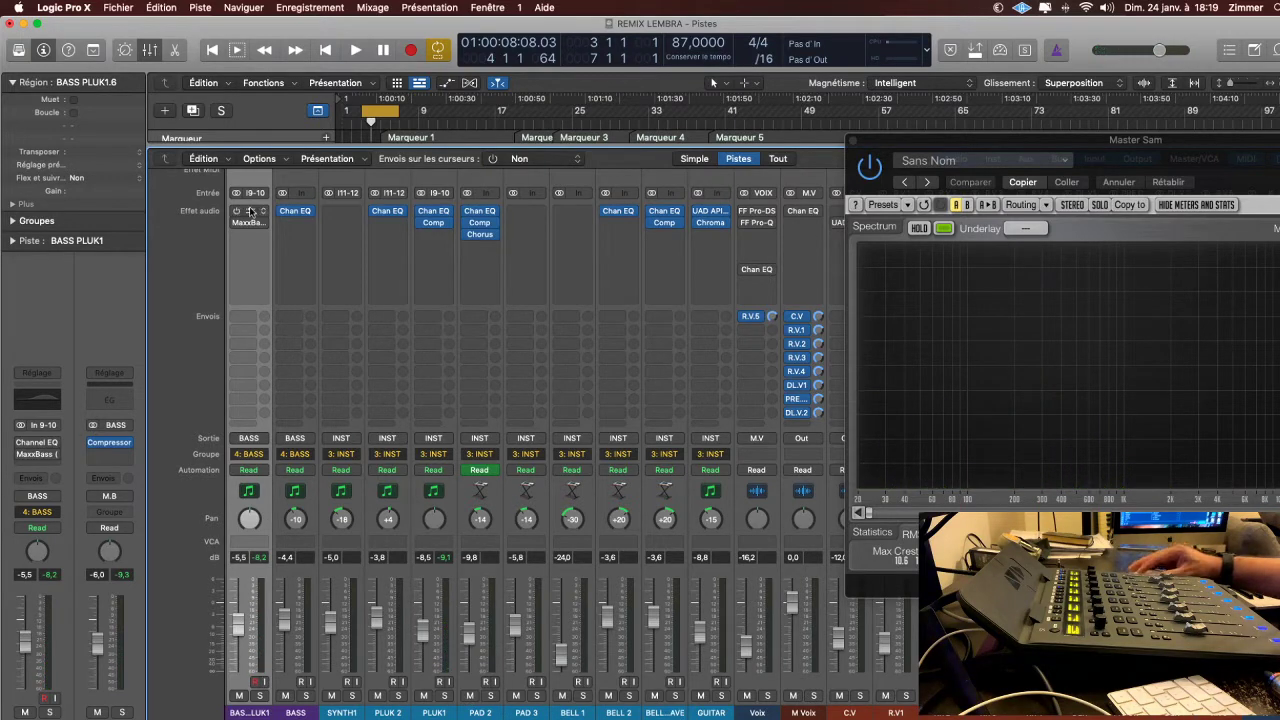
- Open the Channel EQ on the BASS PLUK1 channel, switch it on and audition it in the loop
{"action": "left_click", "coordinate": [370, 208]}
{"action": "left_click_drag", "start_coordinate": [826, 222], "coordinate": [738, 201]}
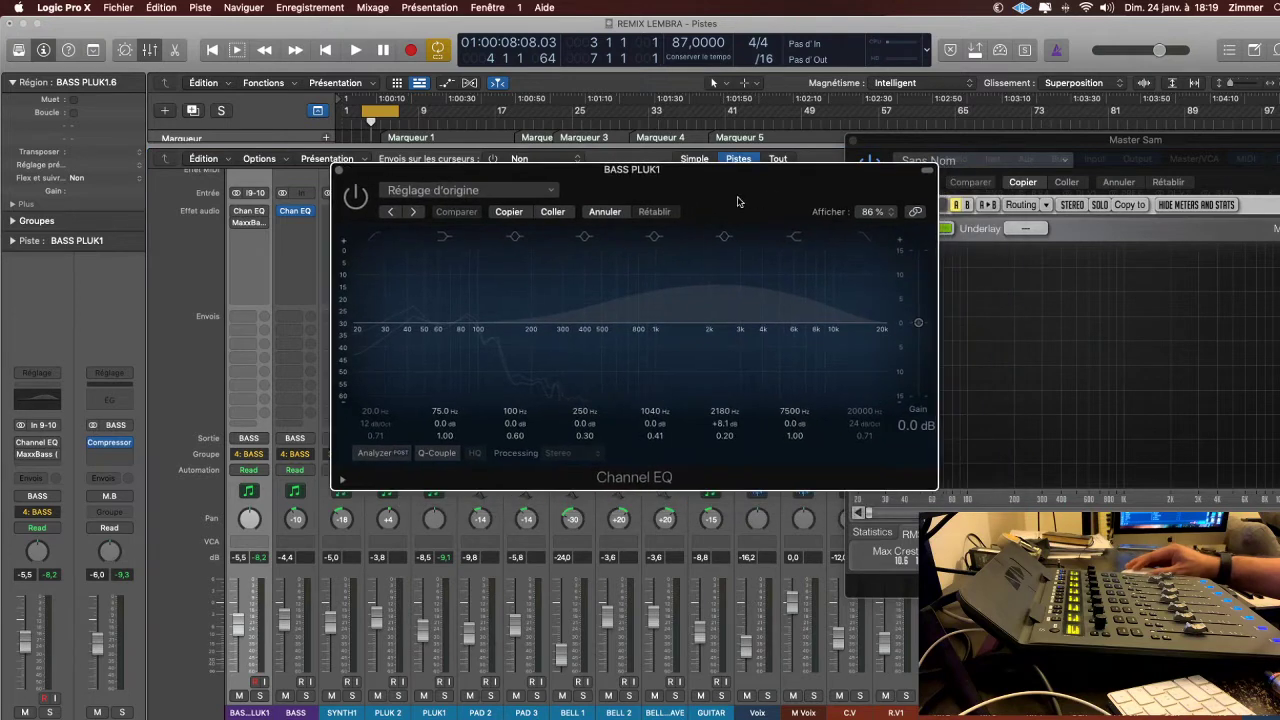
{"action": "left_click", "coordinate": [358, 203]}
{"action": "key", "text": "space"}
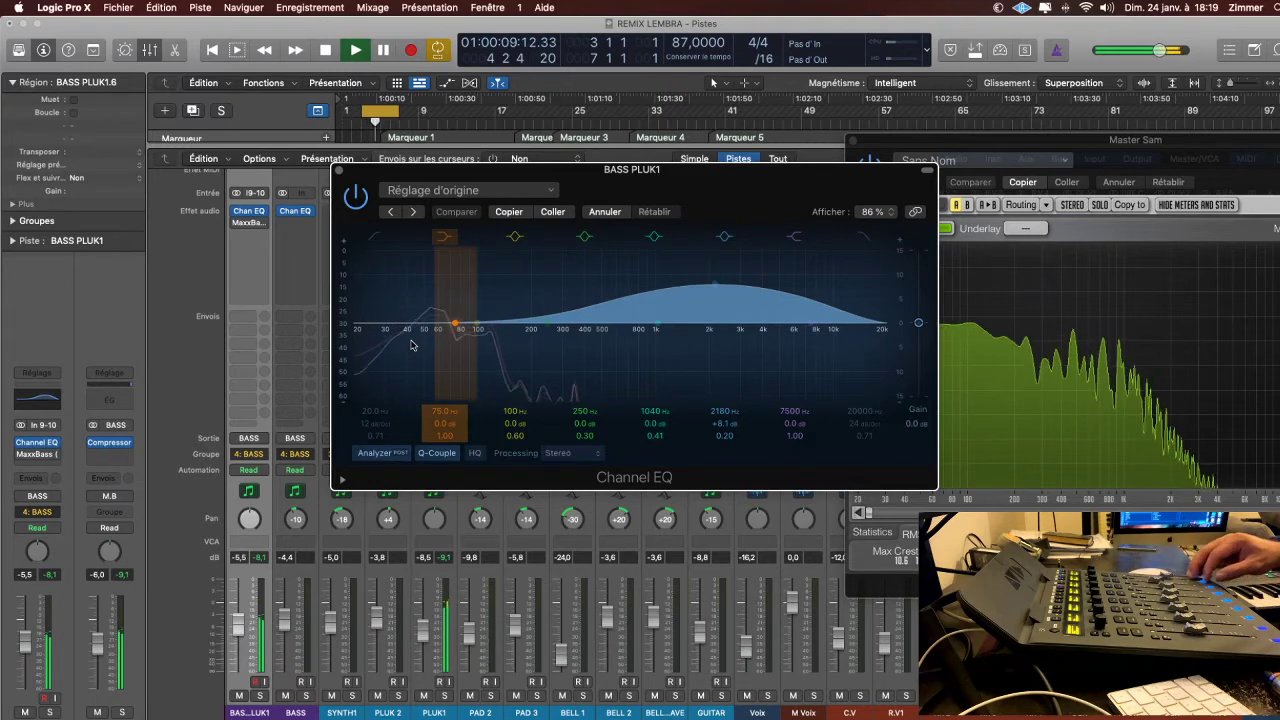
- Switch on MaxxBass on the BASS PLUK1 channel, keeping the BoomBaxx preset, audition it and close both plug-in windows
{"action": "left_click", "coordinate": [240, 223]}
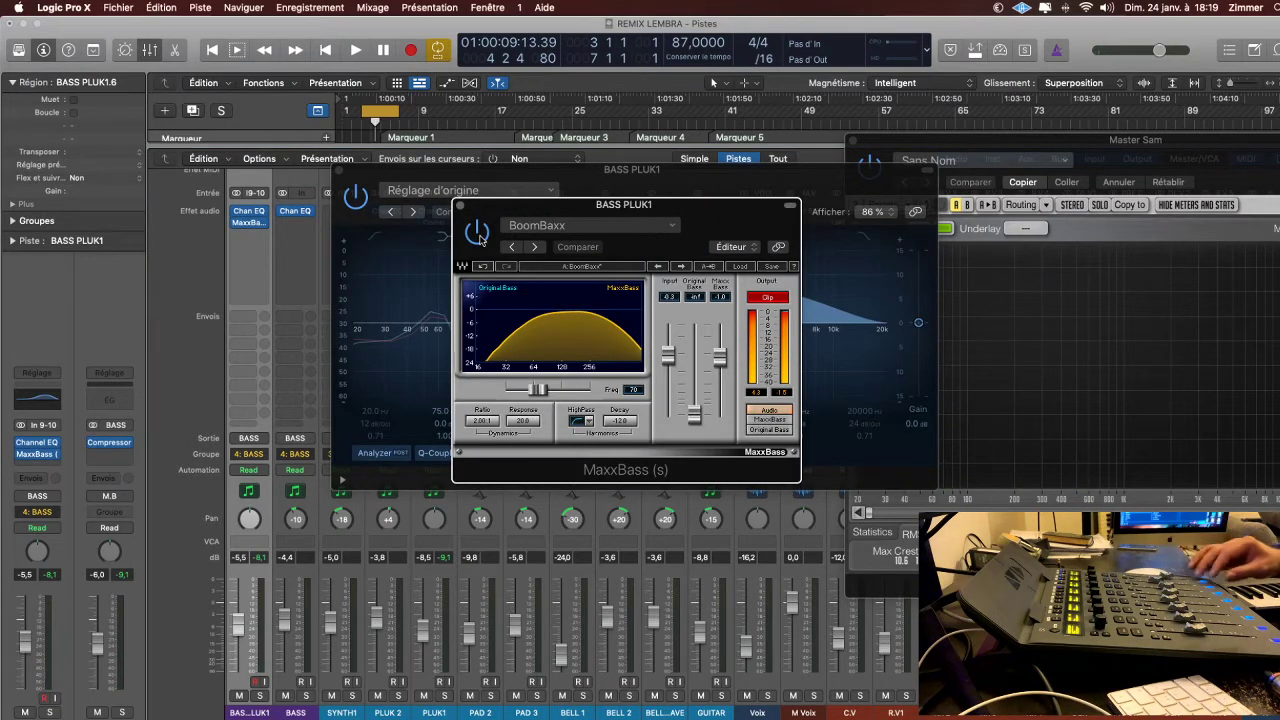
{"action": "left_click", "coordinate": [739, 266]}
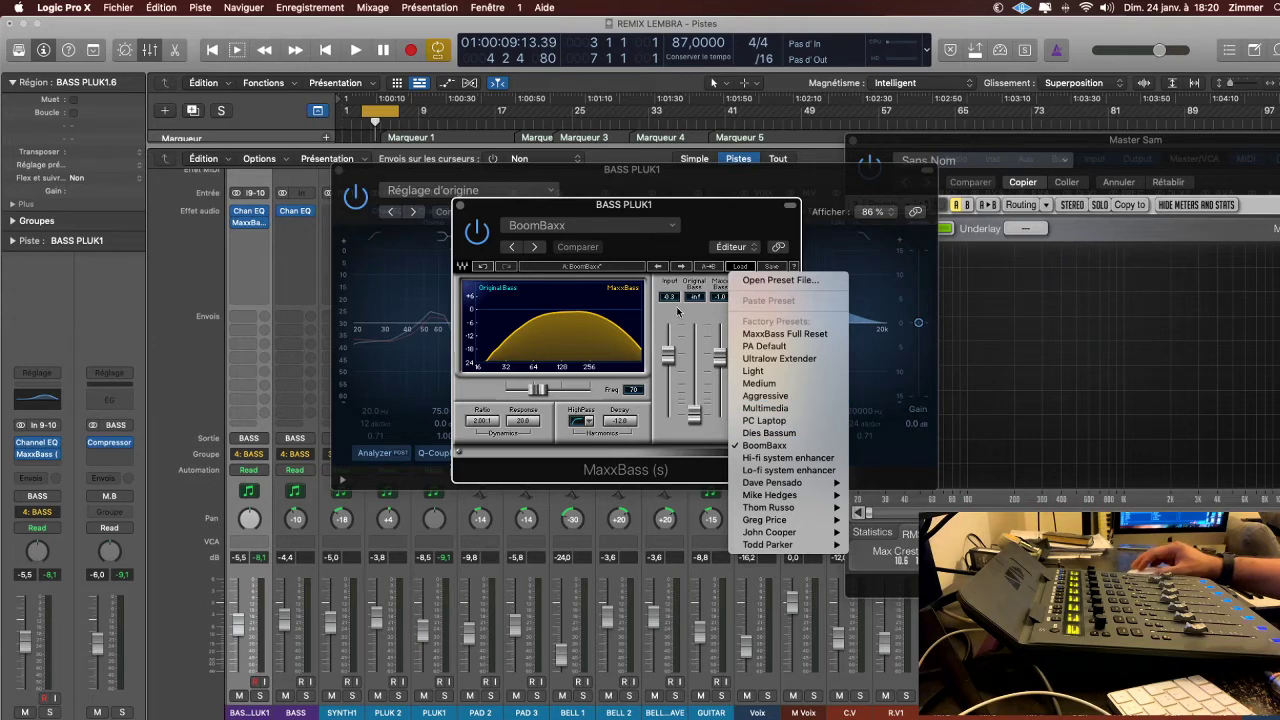
{"action": "left_click", "coordinate": [677, 311]}
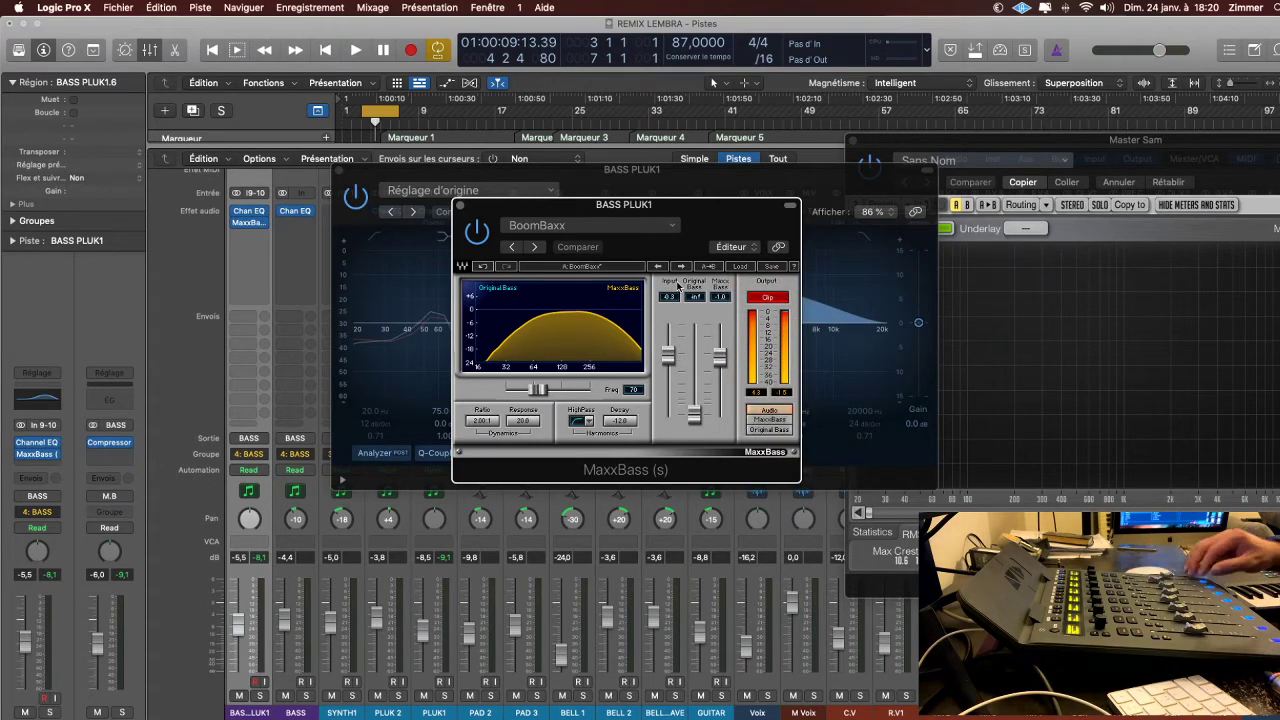
{"action": "key", "text": "space"}
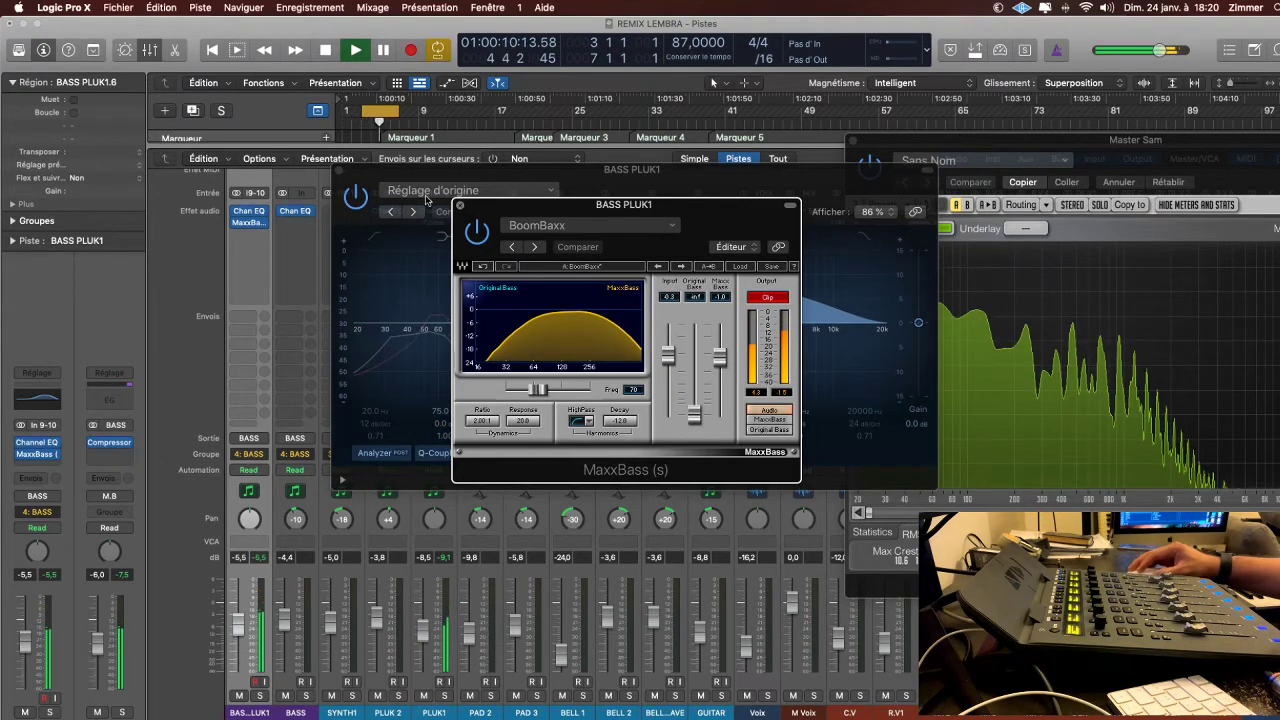
{"action": "left_click", "coordinate": [460, 205]}
{"action": "left_click", "coordinate": [339, 170]}
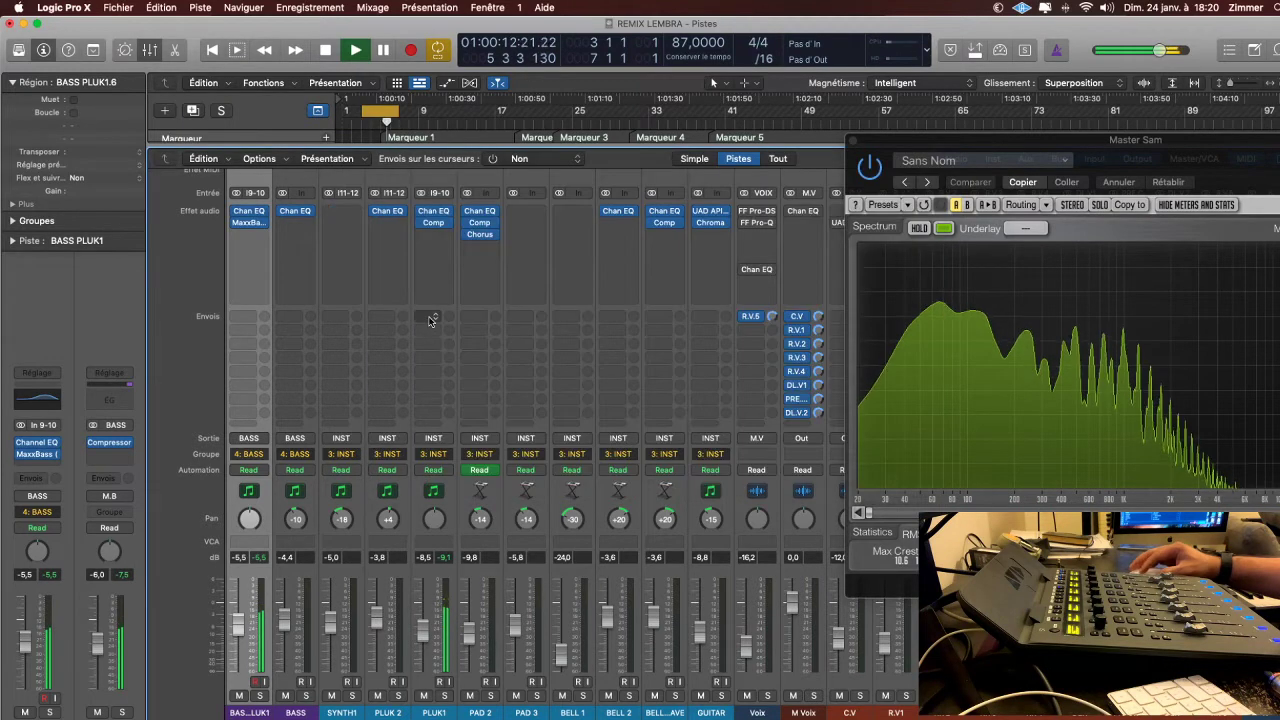
- Open the Compressor on the BASS bus and compare the loop with it bypassed and active
{"action": "left_click_drag", "start_coordinate": [902, 146], "coordinate": [589, 130]}
{"action": "scroll", "coordinate": [1272, 336], "scroll_direction": "right", "scroll_amount": 5}
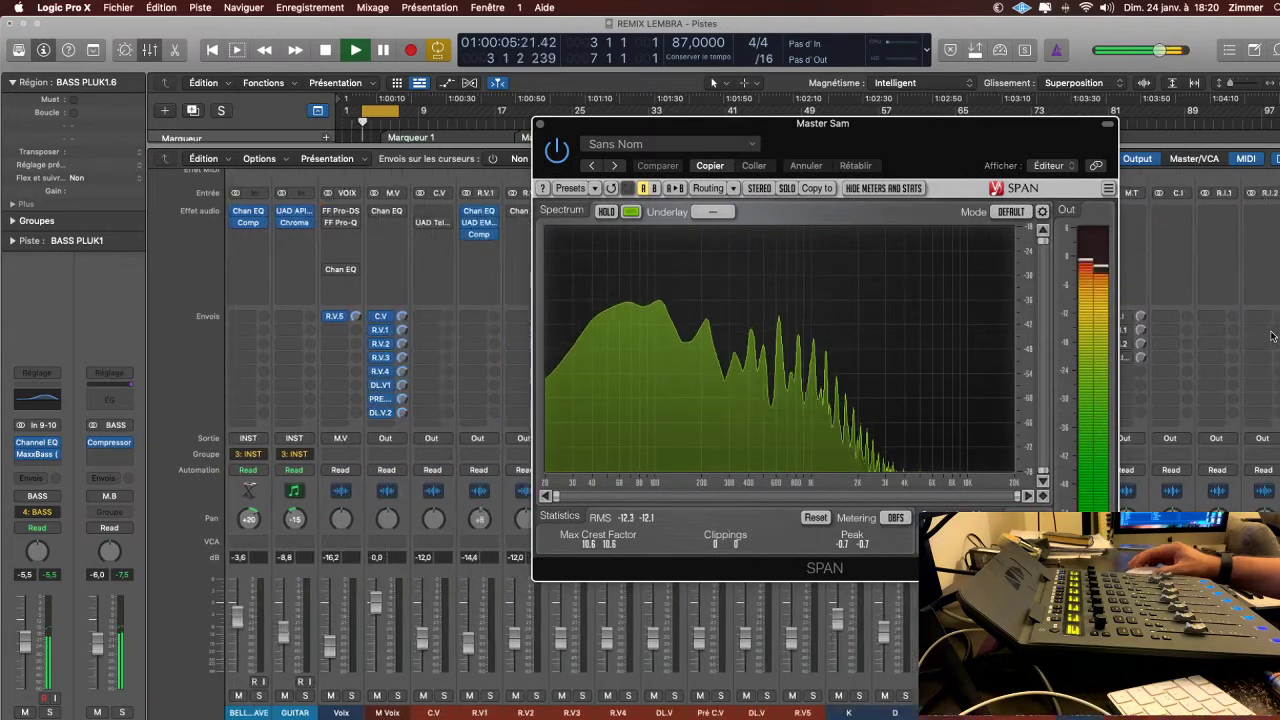
{"action": "scroll", "coordinate": [1272, 336], "scroll_direction": "right", "scroll_amount": 3}
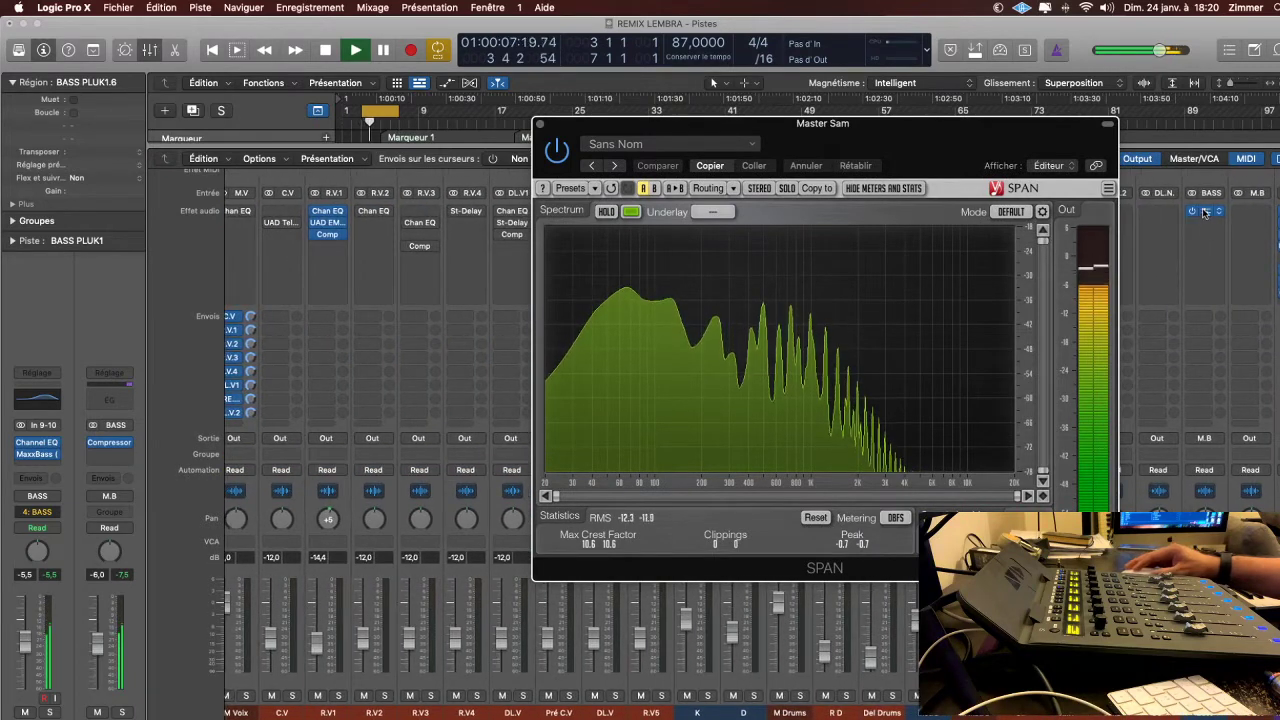
{"action": "left_click", "coordinate": [1204, 210]}
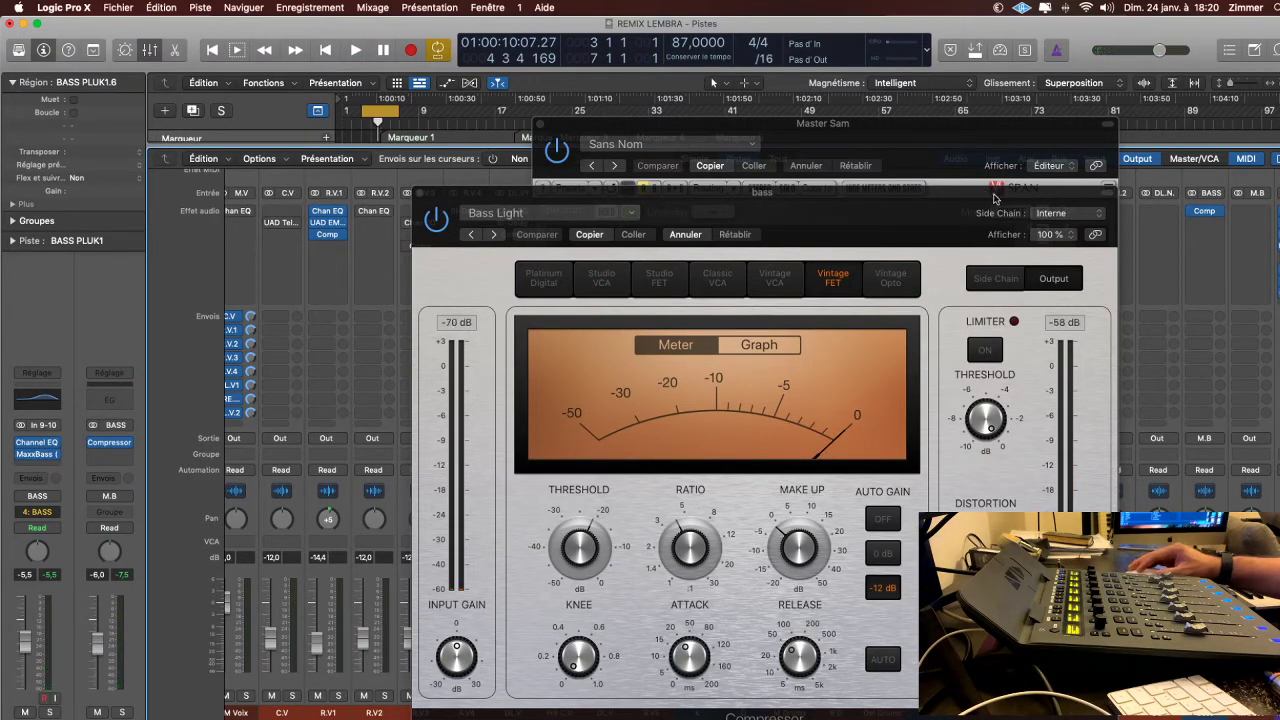
{"action": "left_click_drag", "start_coordinate": [996, 216], "coordinate": [1003, 199]}
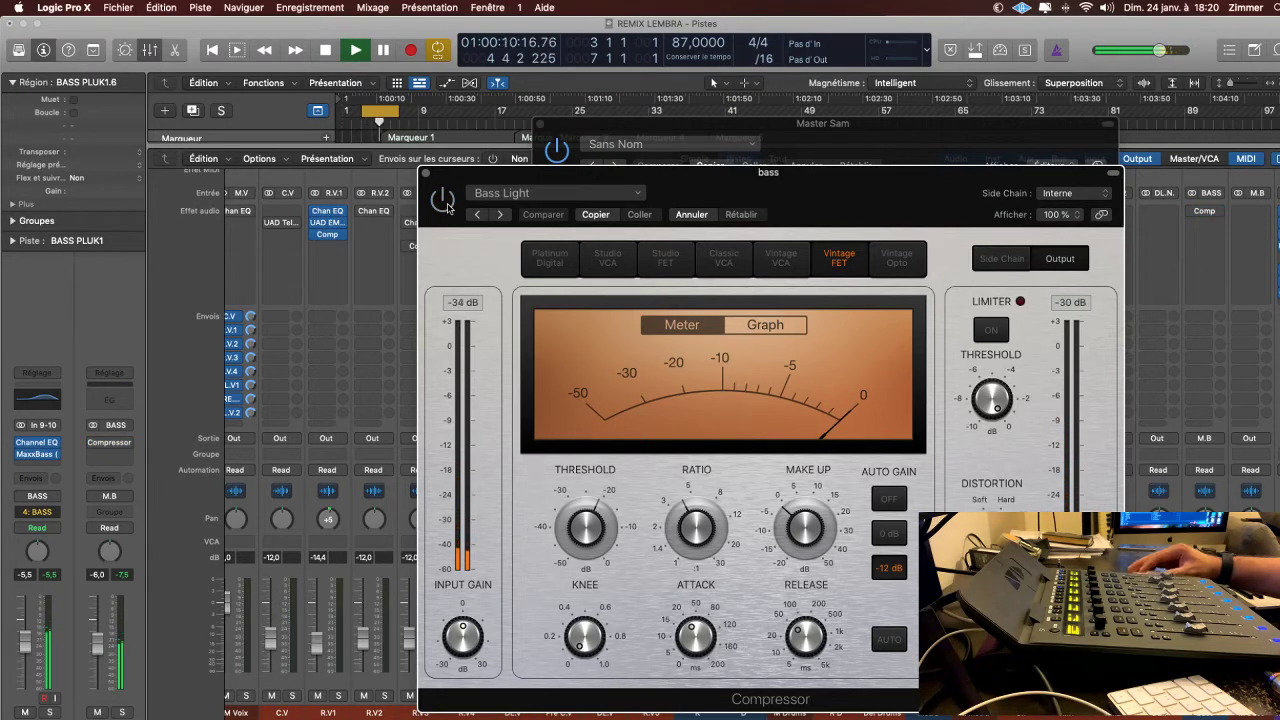
{"action": "left_click", "coordinate": [443, 199]}
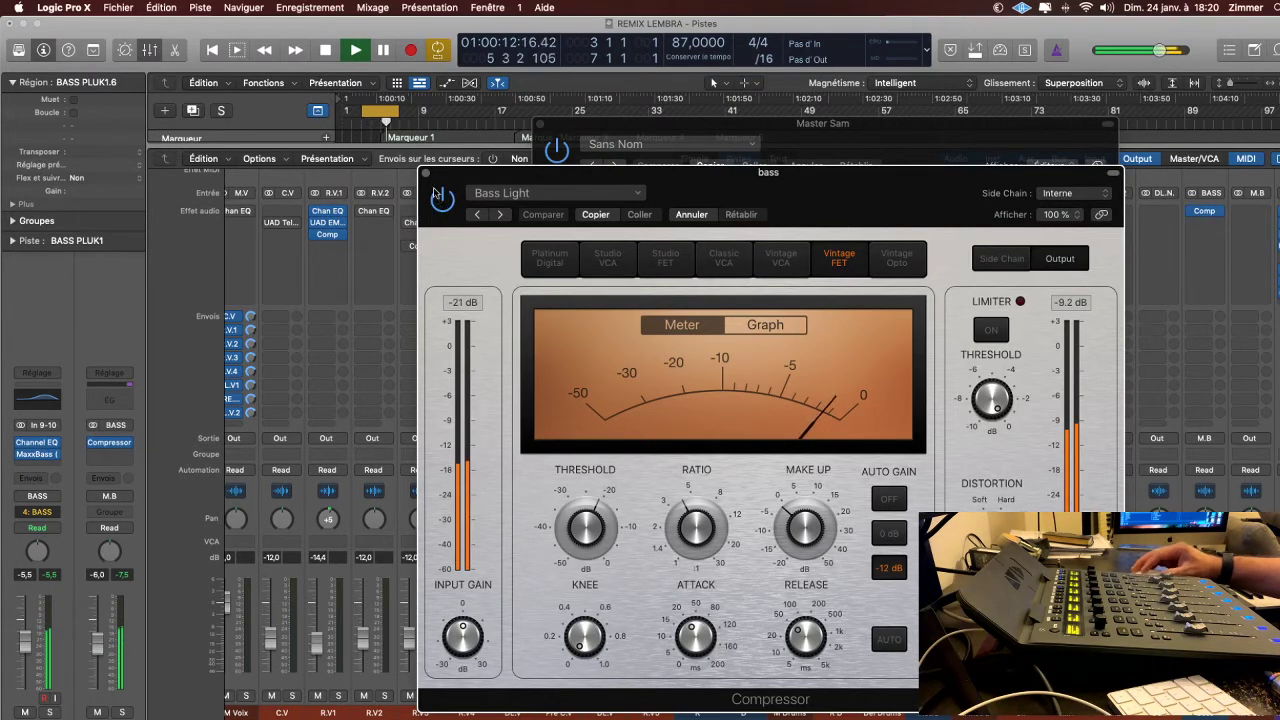
{"action": "left_click", "coordinate": [426, 174]}
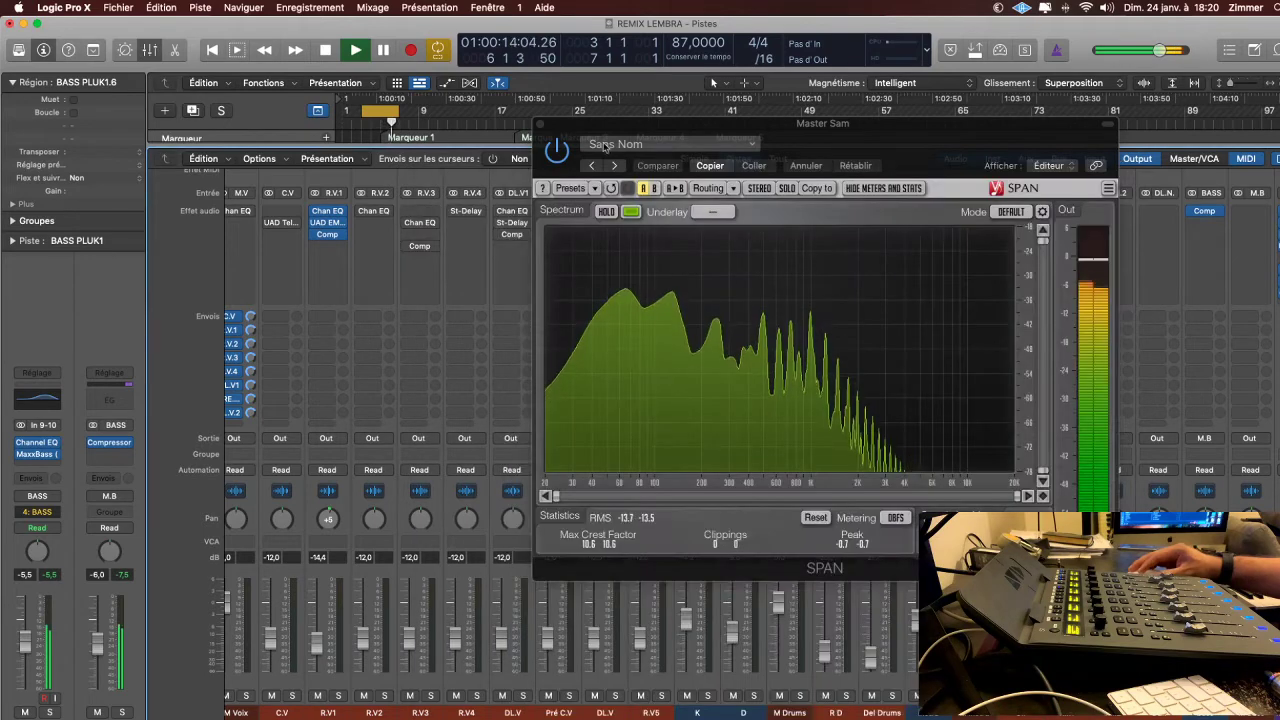
- Close the SPAN analyzer and hide the mixer to return to the full arrangement
{"action": "left_click", "coordinate": [539, 126]}
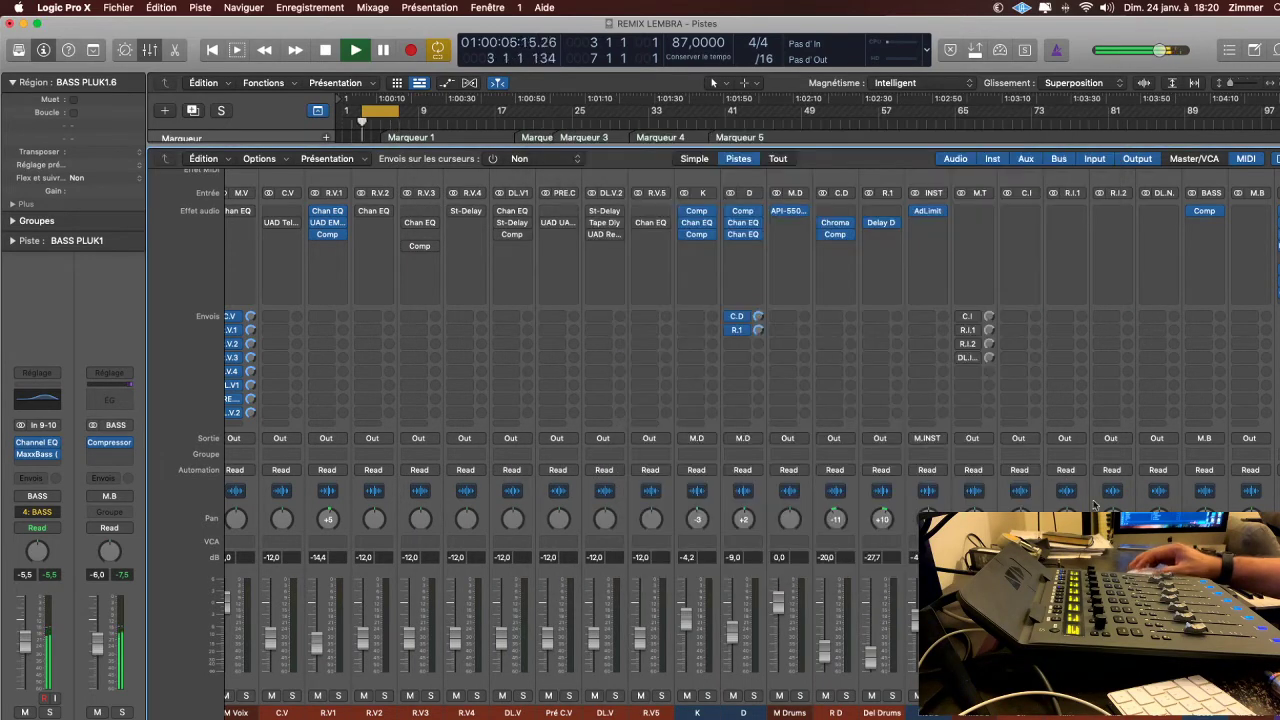
{"action": "scroll", "coordinate": [968, 498], "scroll_direction": "left", "scroll_amount": 15}
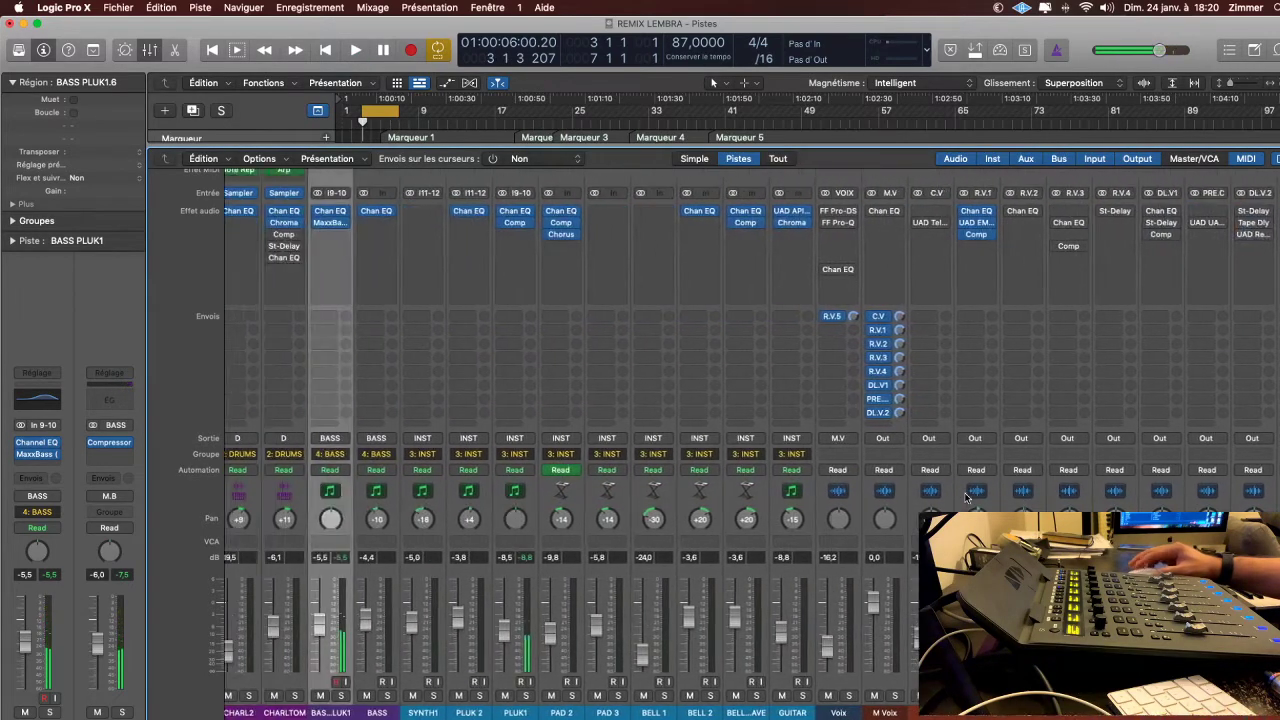
{"action": "key", "text": "x"}
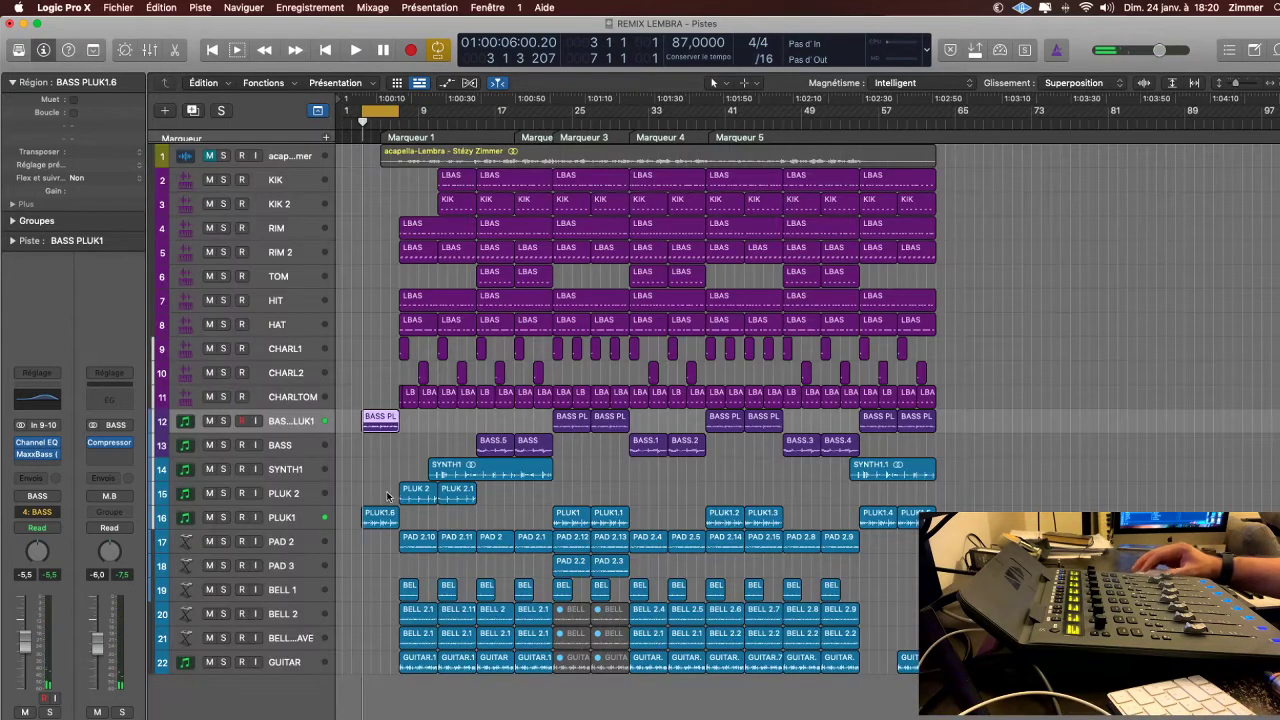
- Loop playback over the BASS.5 region on the BASS track and solo the bass group
{"action": "left_click", "coordinate": [316, 448]}
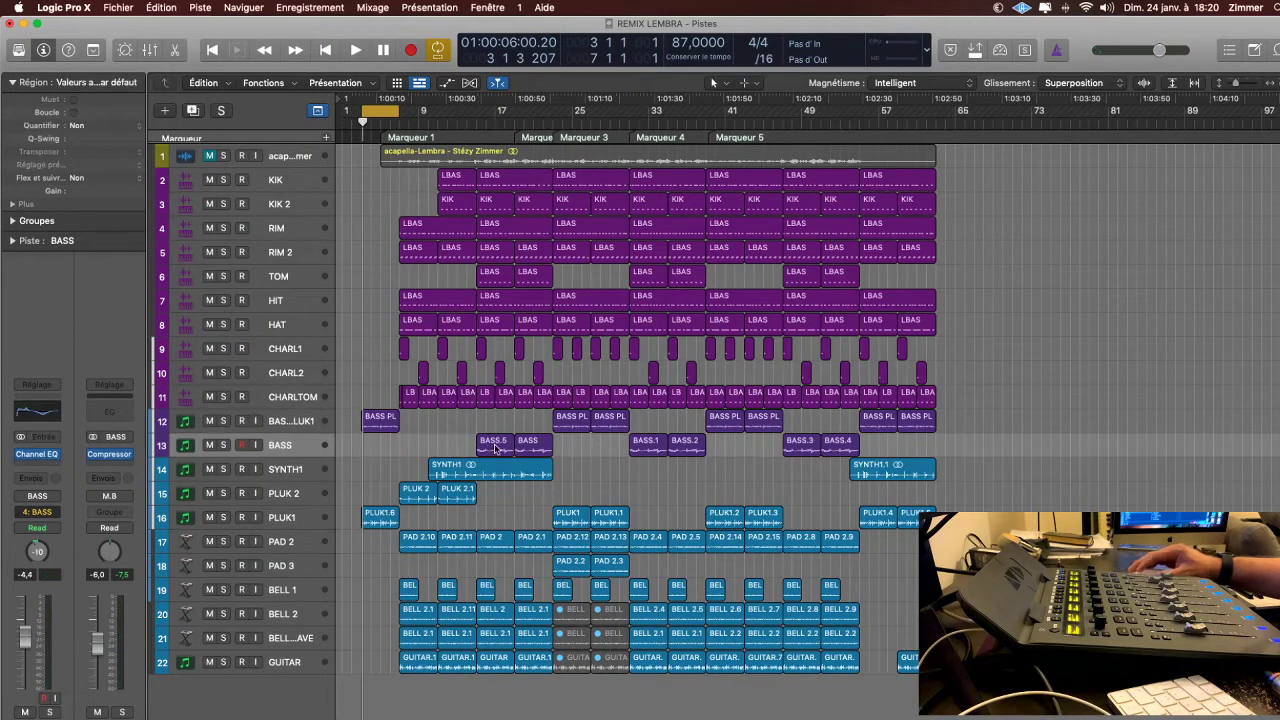
{"action": "left_click", "coordinate": [494, 446]}
{"action": "key", "text": "shift+space"}
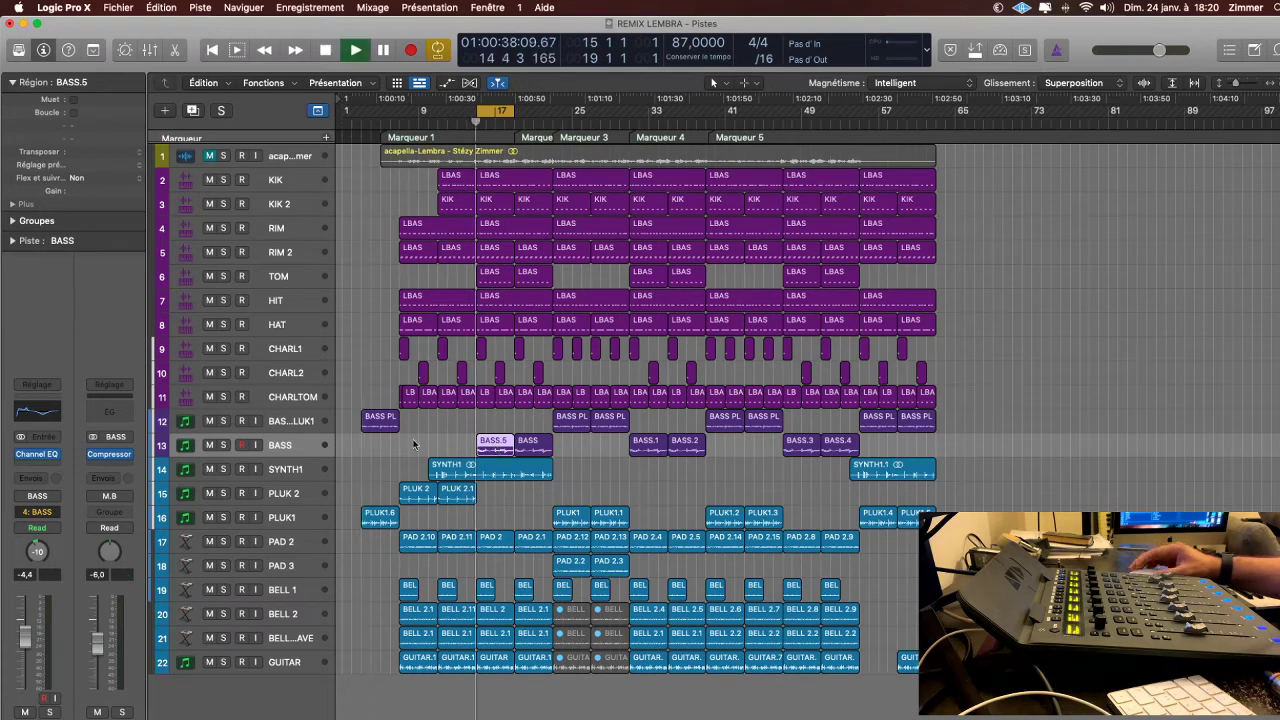
{"action": "left_click", "coordinate": [224, 445]}
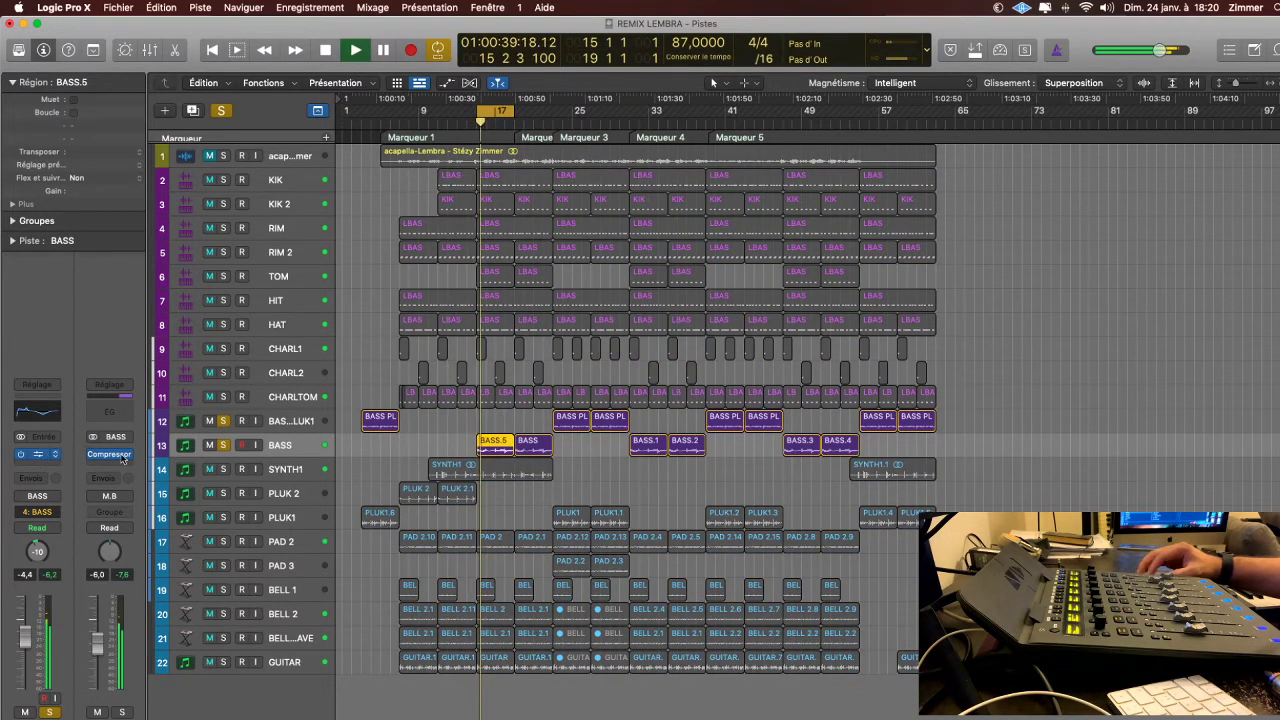
- Open the BASS track's Channel EQ and compare the sound with it bypassed and active
{"action": "left_click", "coordinate": [37, 454]}
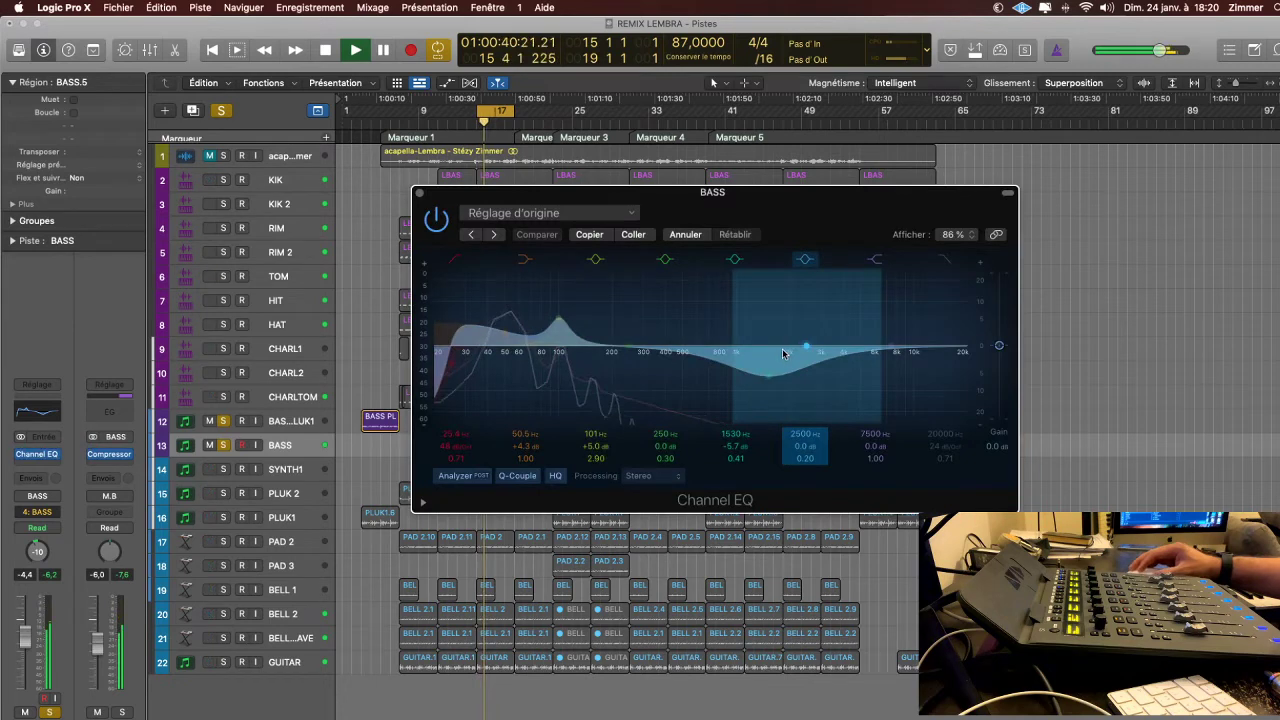
{"action": "left_click", "coordinate": [437, 221]}
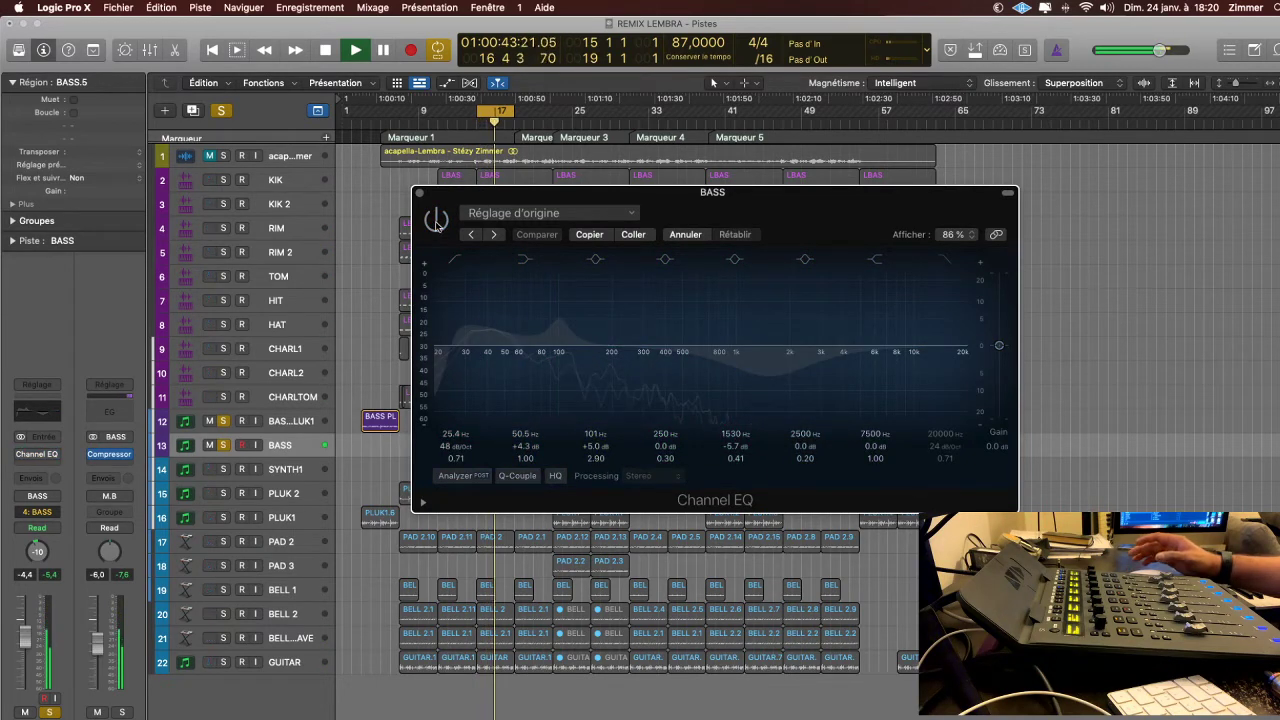
{"action": "left_click", "coordinate": [437, 221]}
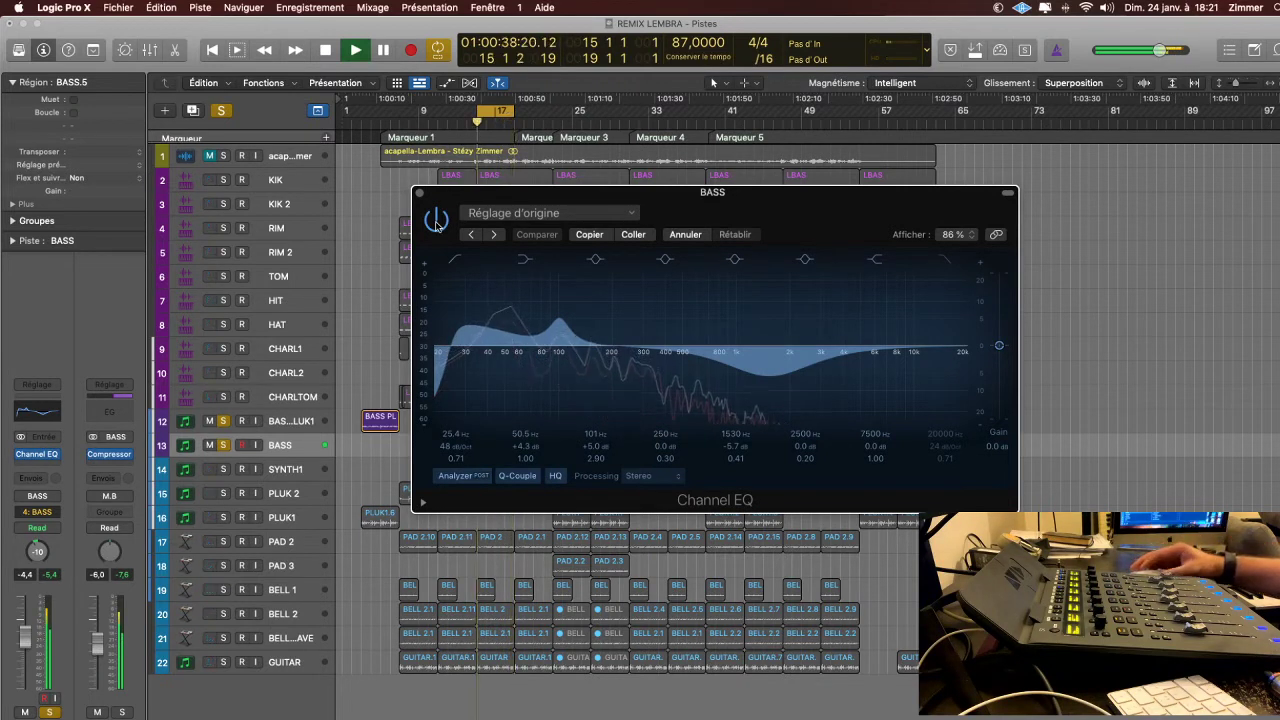
- Show the mixer, find the K bus and open its last Compressor
{"action": "left_click", "coordinate": [590, 234]}
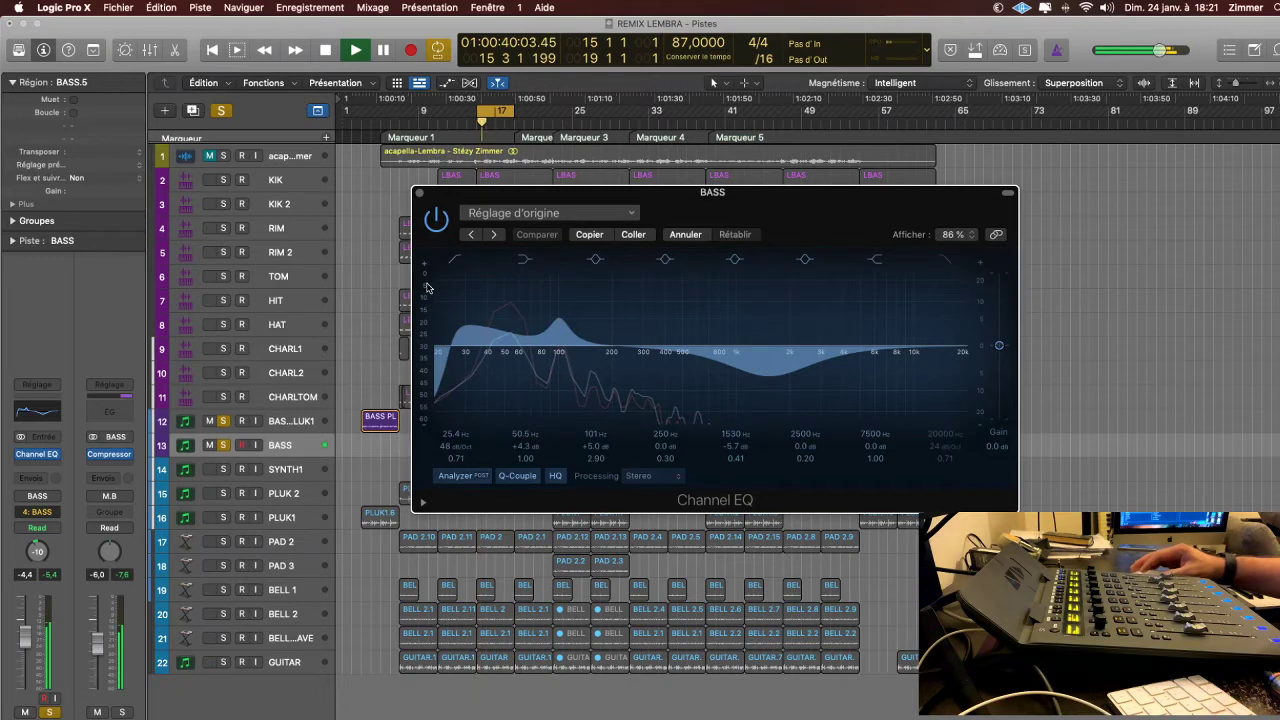
{"action": "key", "text": "x"}
{"action": "key", "text": "super+w"}
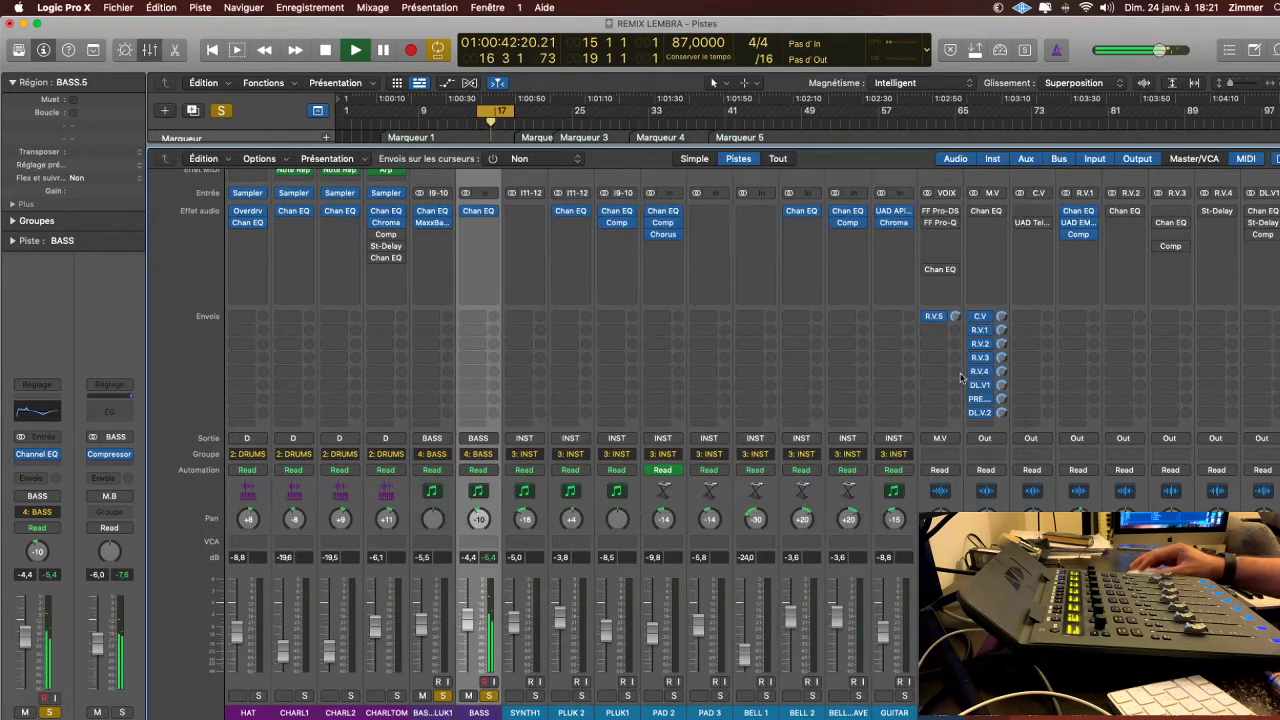
{"action": "scroll", "coordinate": [966, 375], "scroll_direction": "right", "scroll_amount": 4}
{"action": "scroll", "coordinate": [967, 376], "scroll_direction": "left", "scroll_amount": 4}
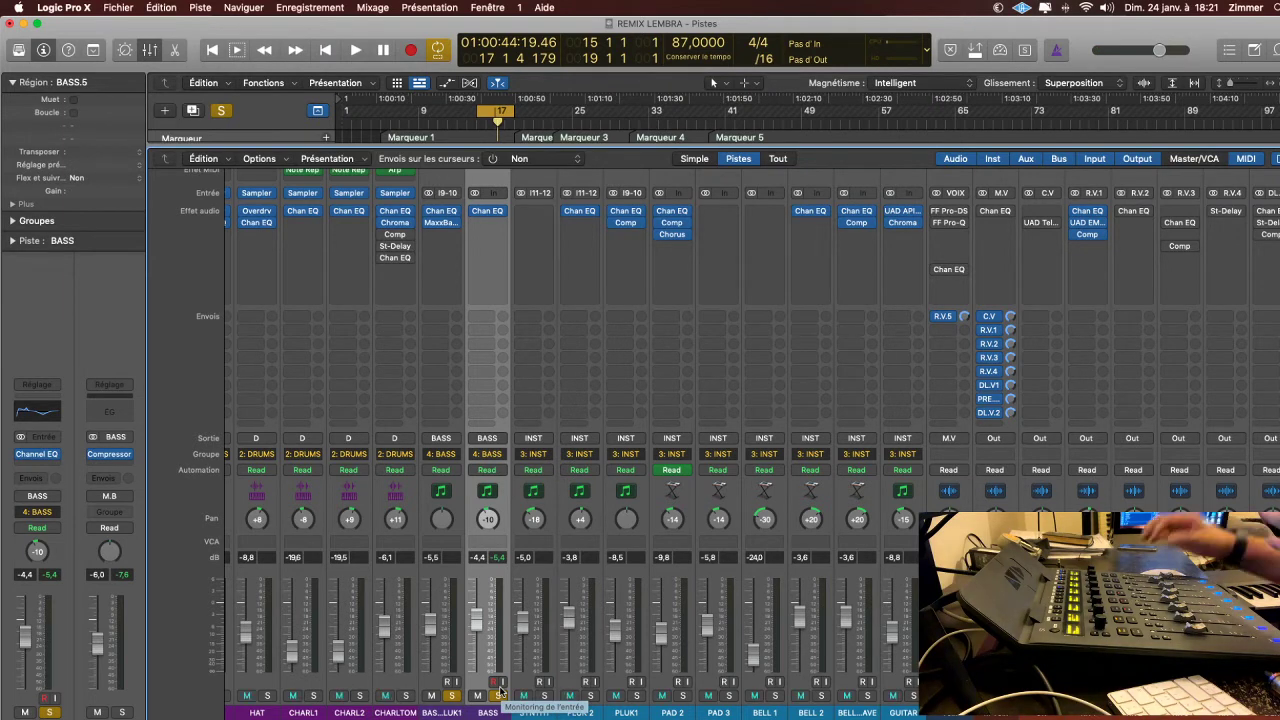
{"action": "scroll", "coordinate": [910, 648], "scroll_direction": "right", "scroll_amount": 4}
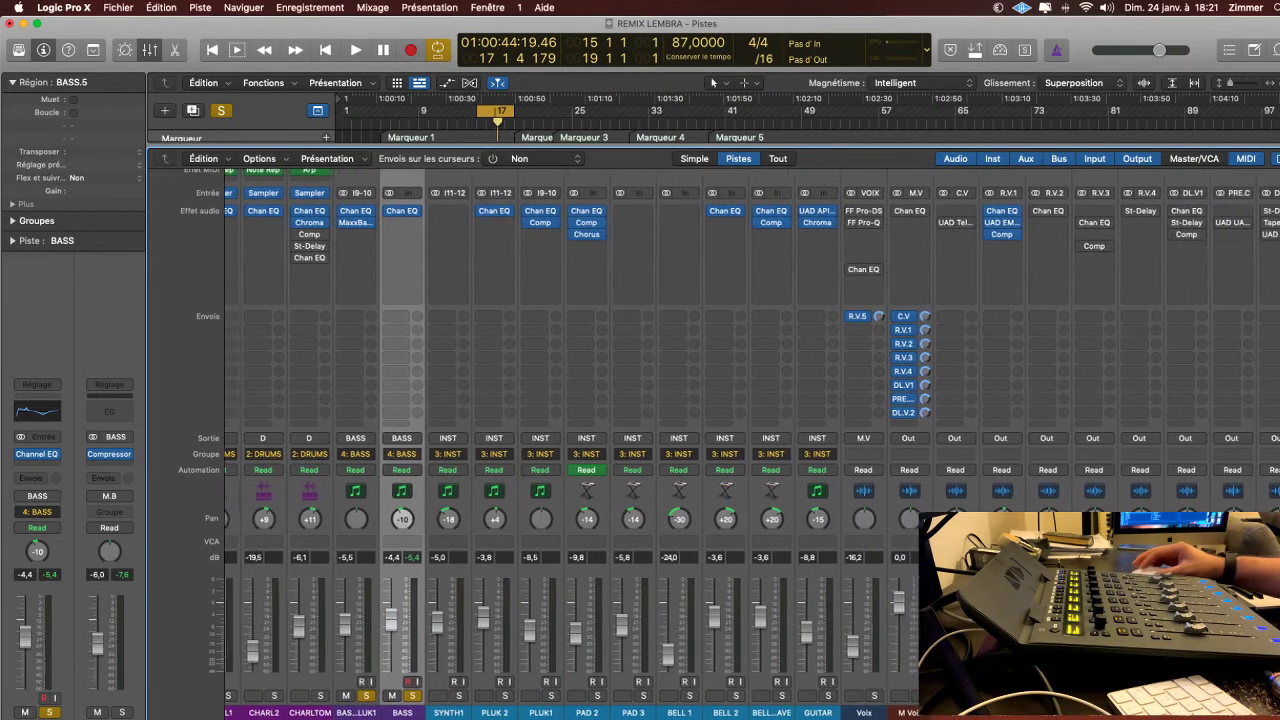
{"action": "scroll", "coordinate": [907, 648], "scroll_direction": "right", "scroll_amount": 6}
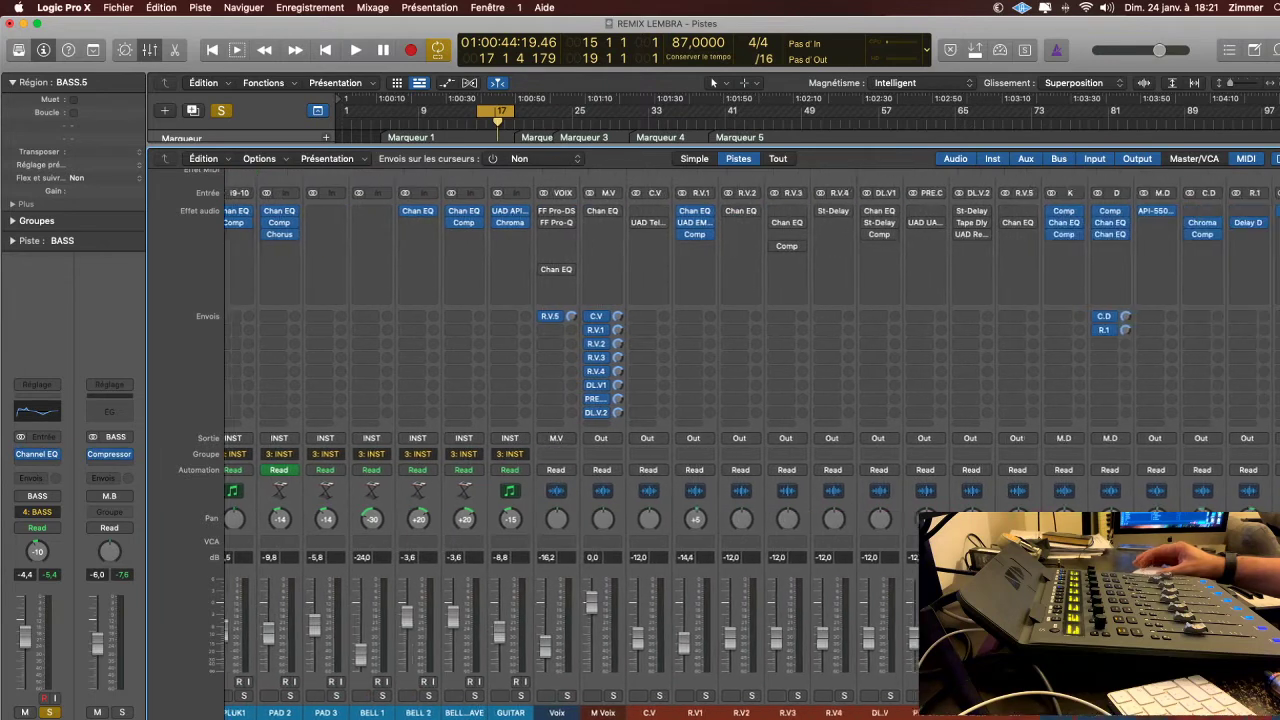
{"action": "left_click", "coordinate": [1050, 716]}
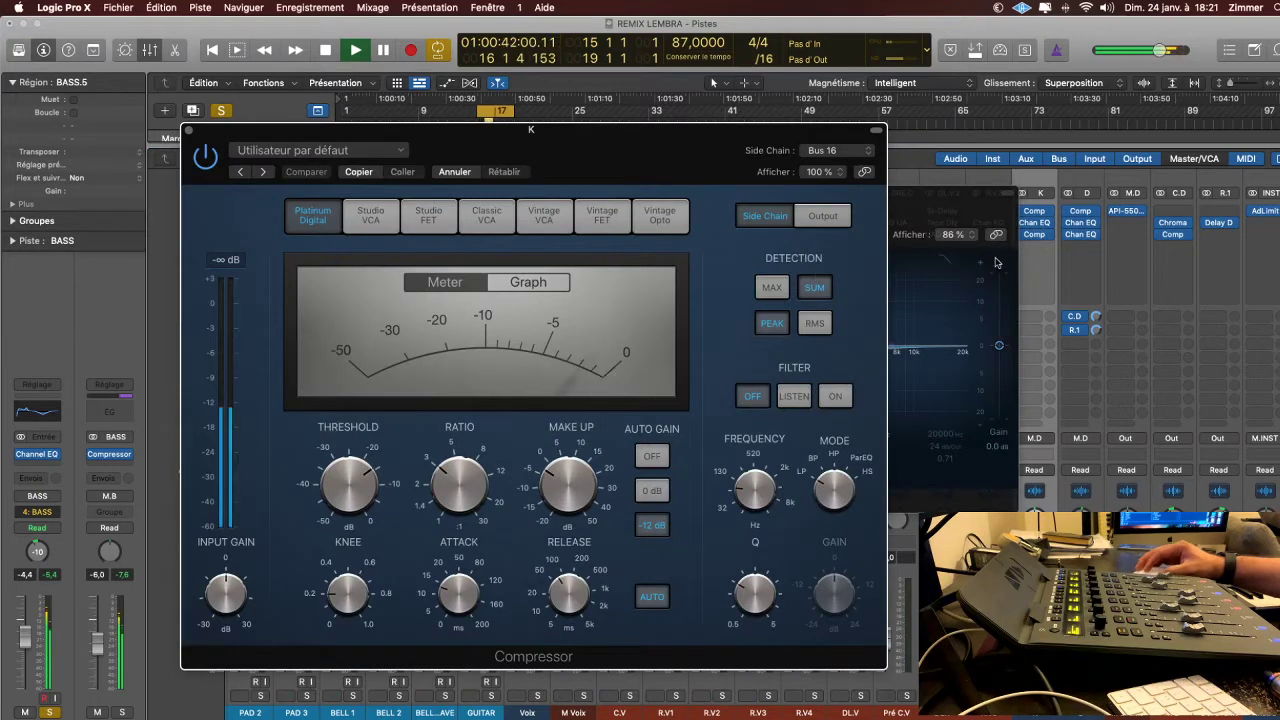
- Close the BASS Channel EQ and compare the loop with the K bus Compressor bypassed and active
{"action": "left_click_drag", "start_coordinate": [940, 206], "coordinate": [1089, 207]}
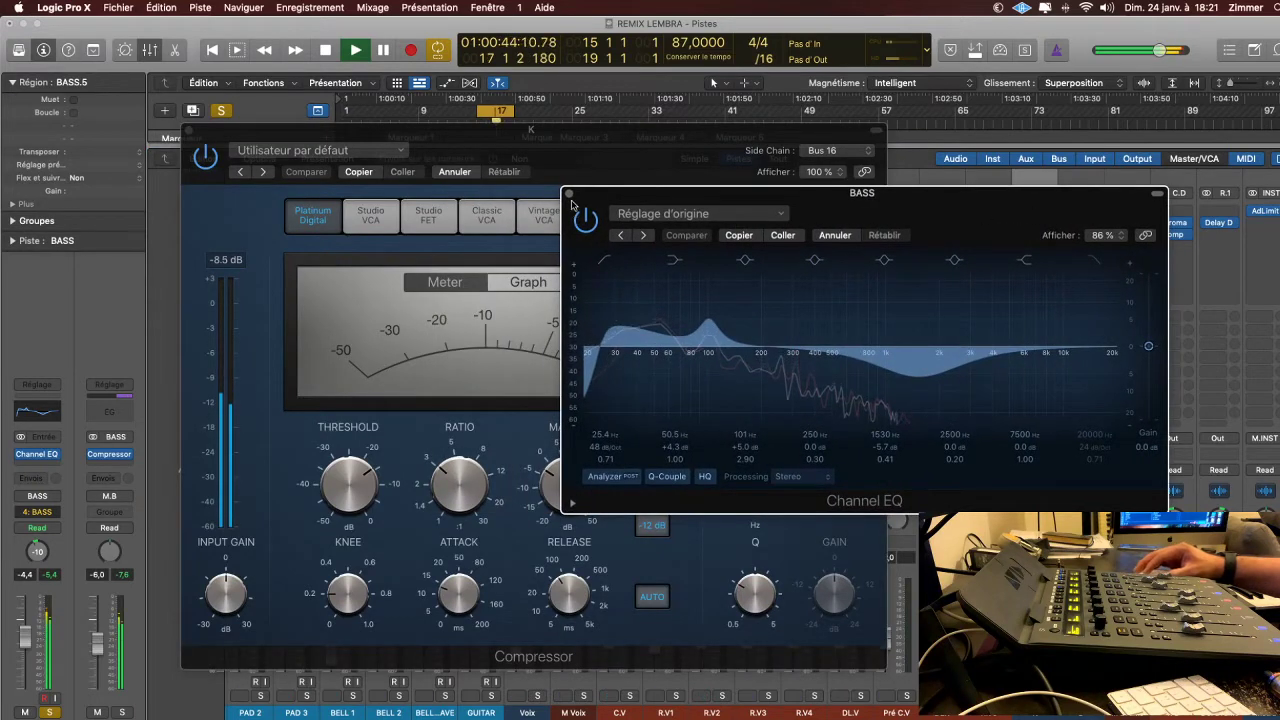
{"action": "left_click", "coordinate": [570, 195]}
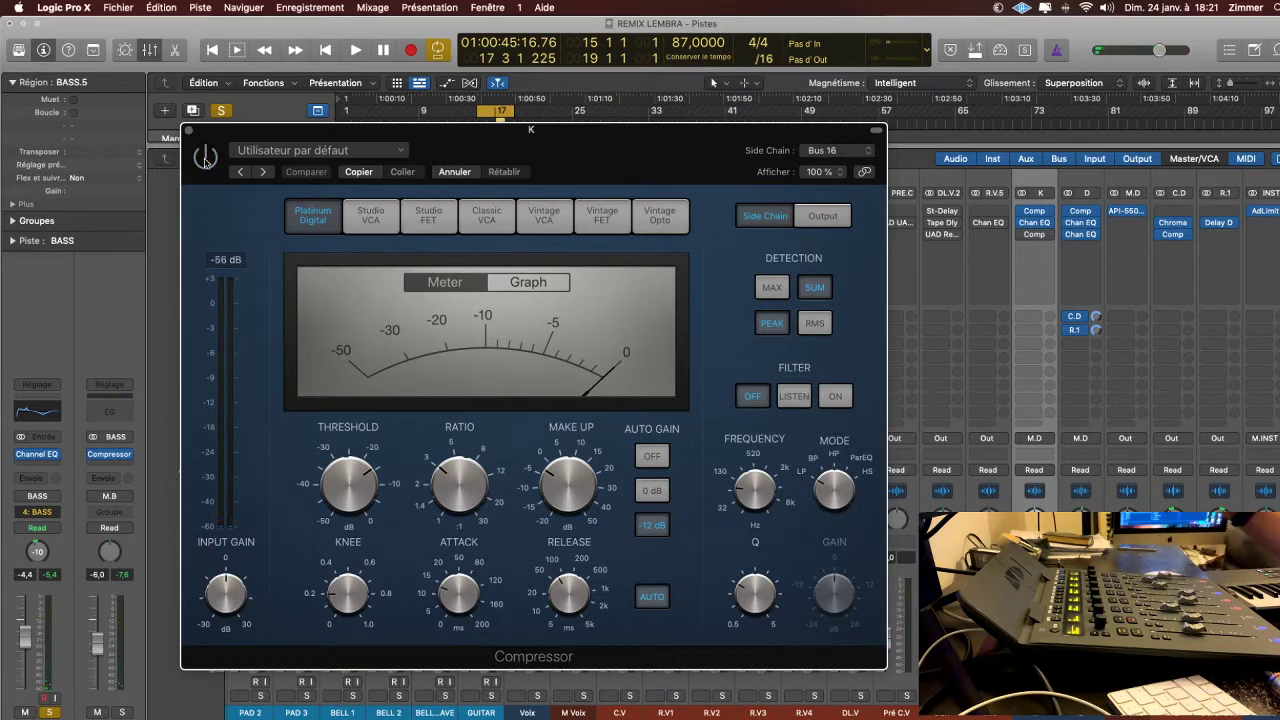
{"action": "key", "text": "space"}
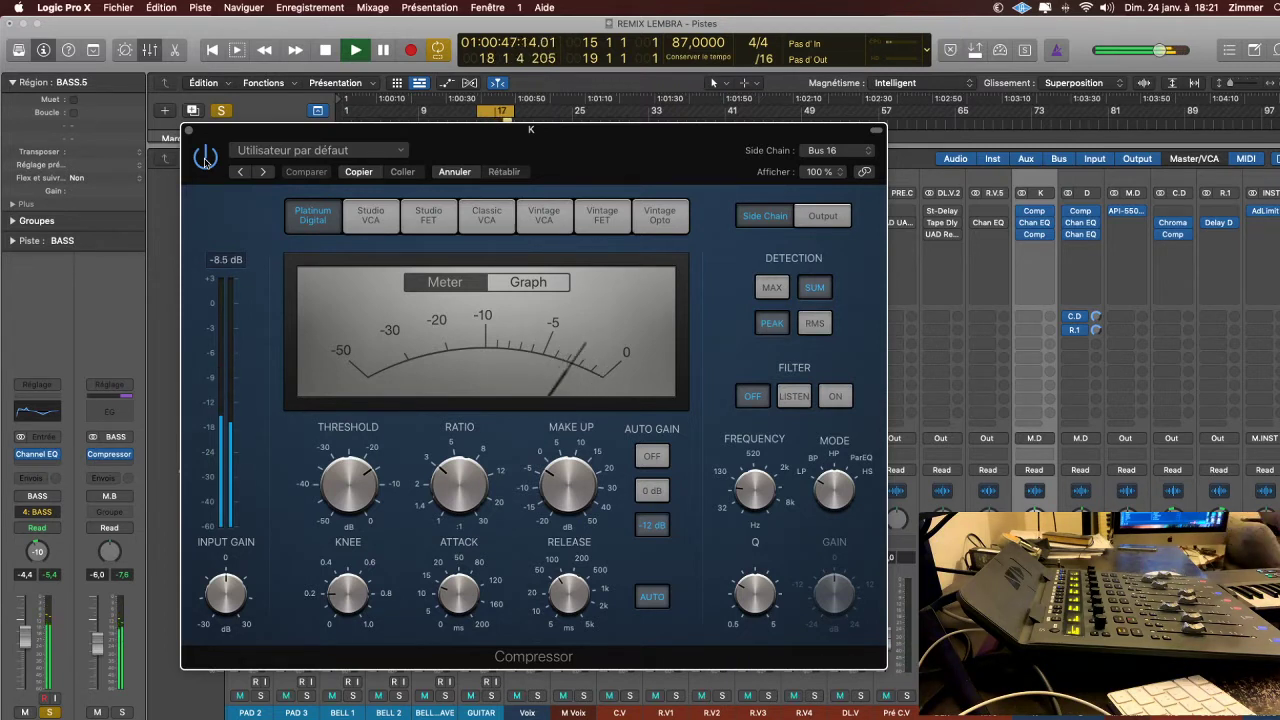
{"action": "key", "text": "space"}
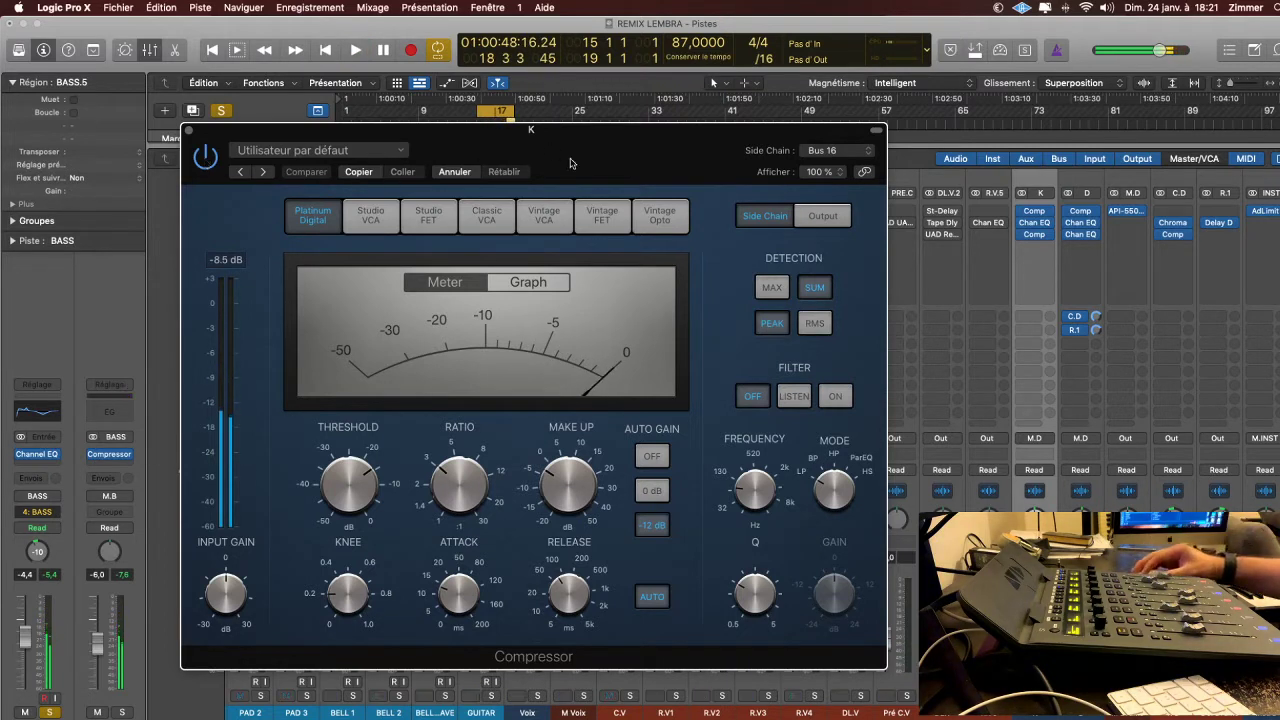
- Check the Side Chain source options of the K bus Compressor, keep Bus 16 (BASS), and replay the loop
{"action": "left_click", "coordinate": [831, 151]}
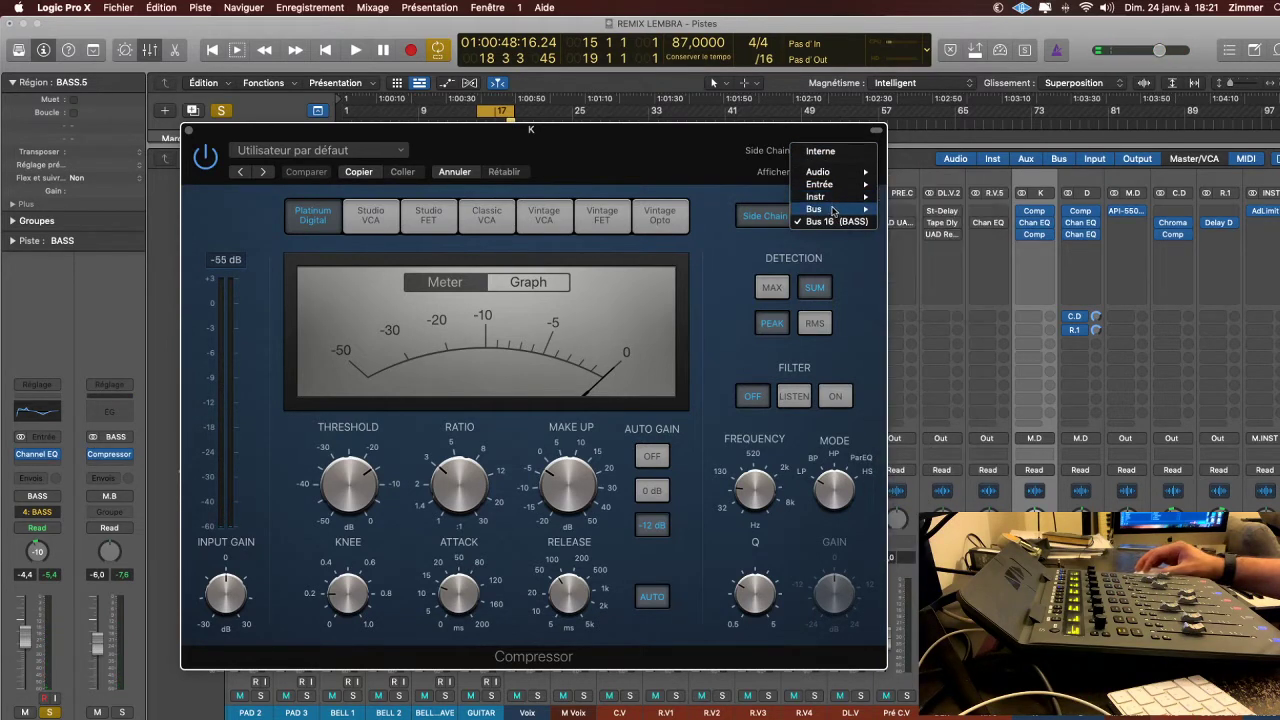
{"action": "mouse_move", "coordinate": [833, 210]}
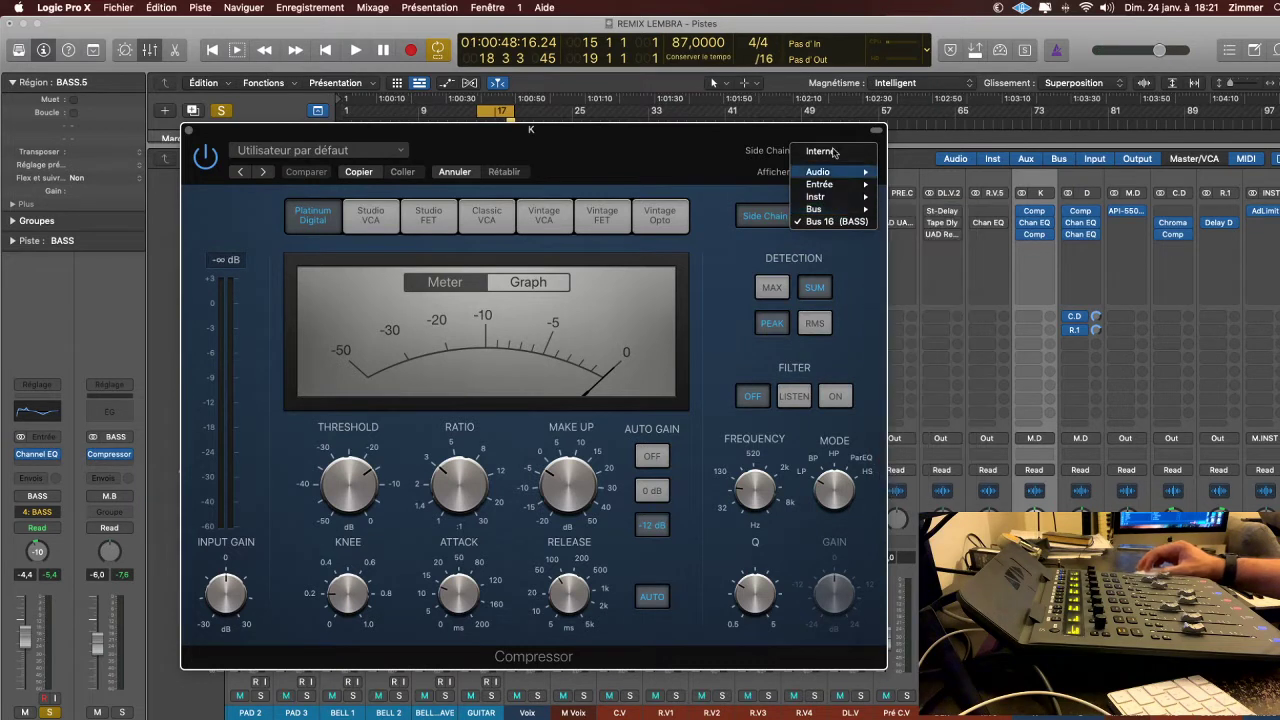
{"action": "left_click", "coordinate": [755, 150]}
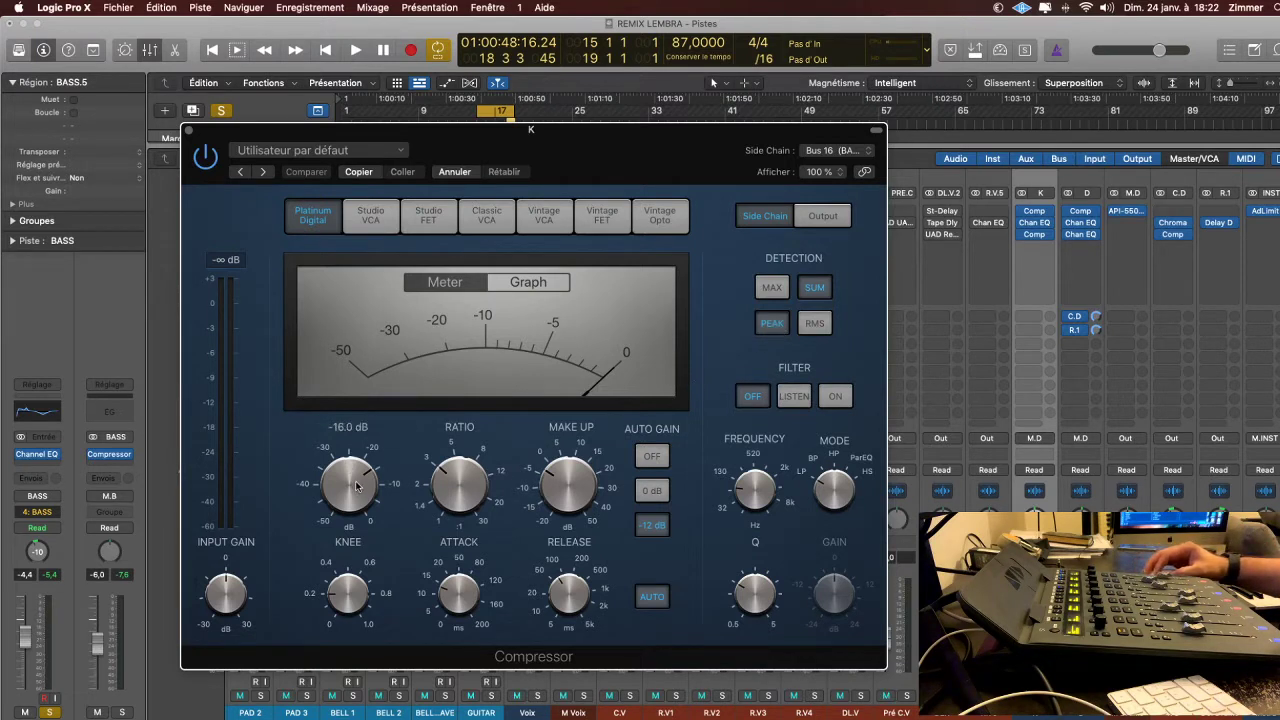
{"action": "key", "text": "space"}
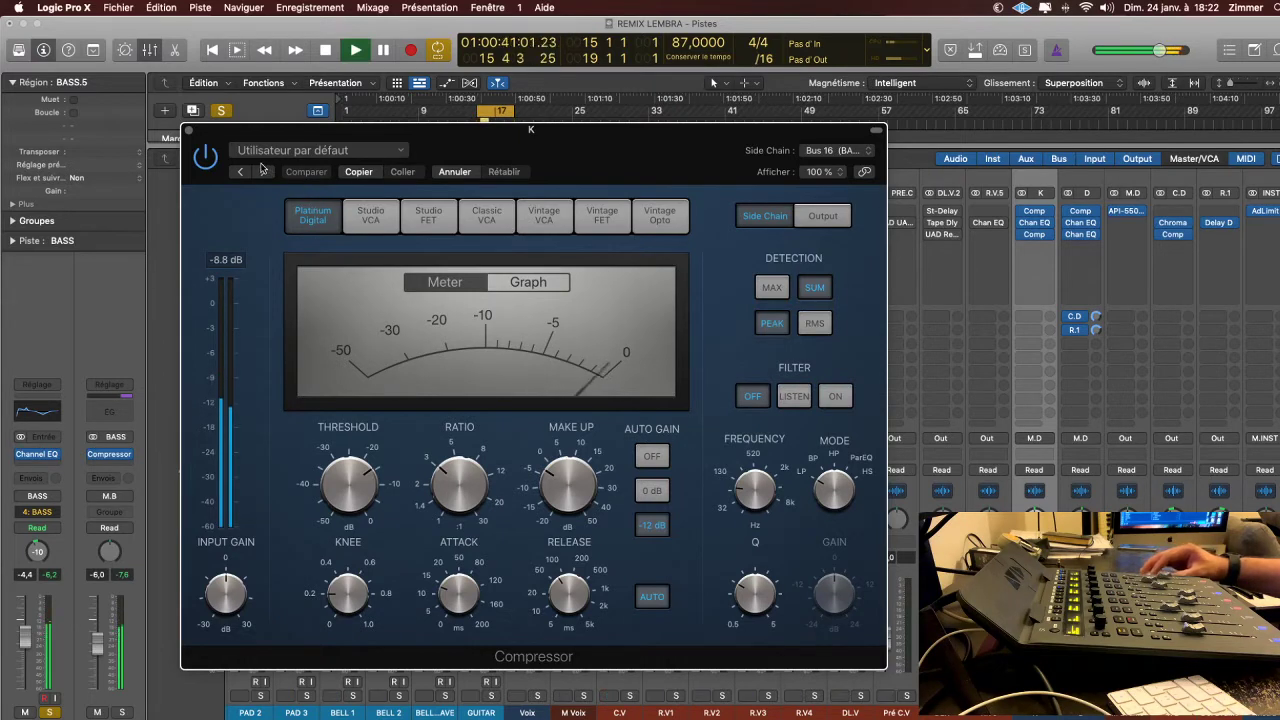
- Close the K bus Compressor, hide the mixer and stop playback
{"action": "left_click", "coordinate": [189, 131]}
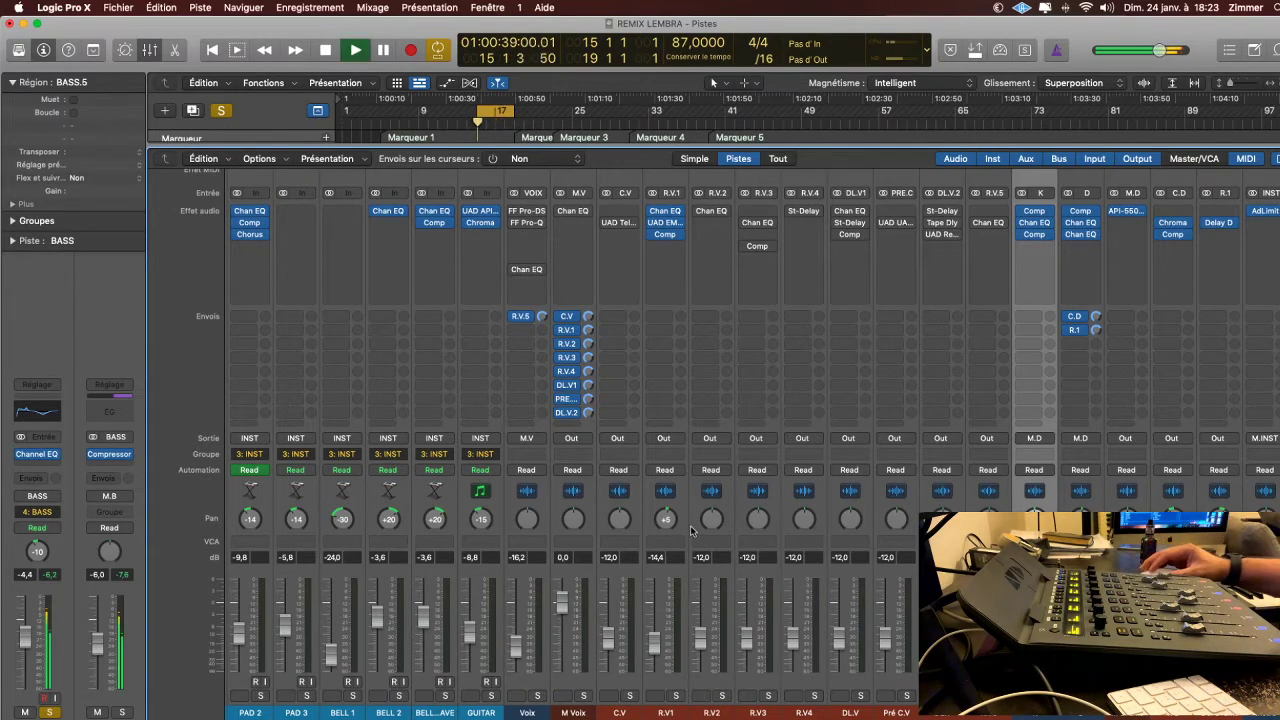
{"action": "key", "text": "x"}
{"action": "key", "text": "space"}
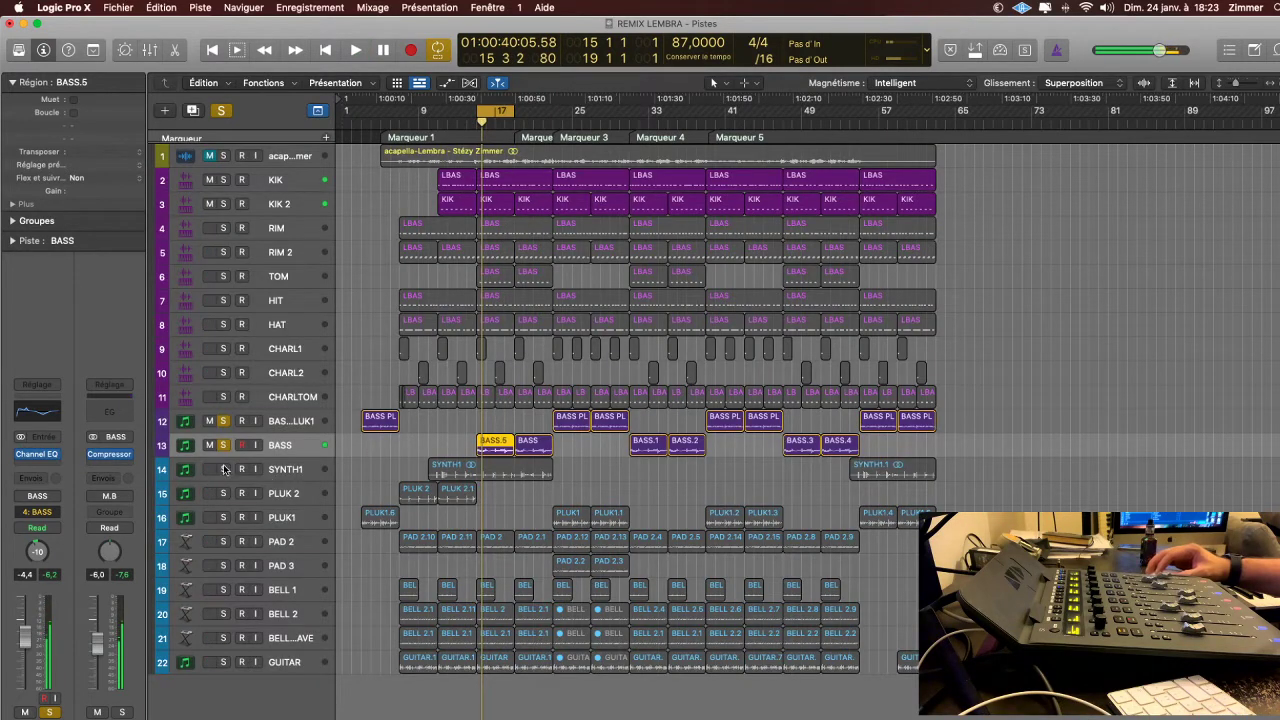
- Solo the INST group, set the cycle range to the PLUK 2 regions and play them alone
{"action": "left_click", "coordinate": [300, 470]}
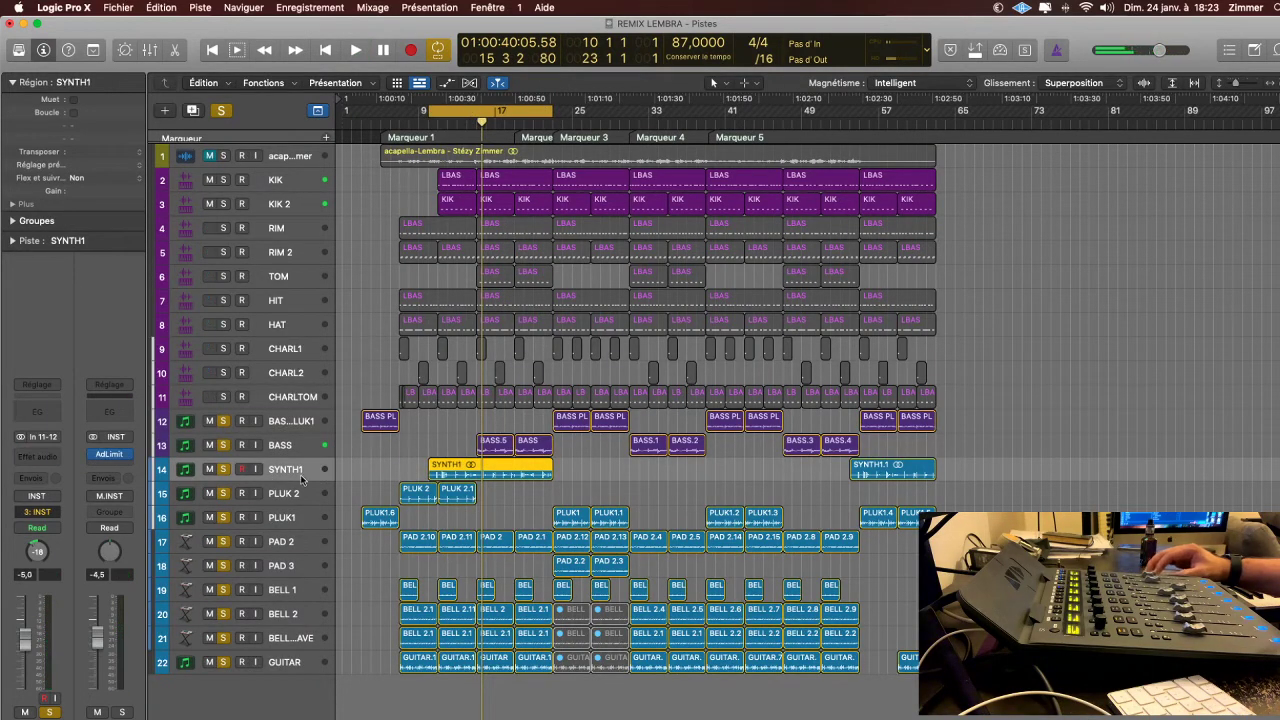
{"action": "left_click", "coordinate": [300, 494]}
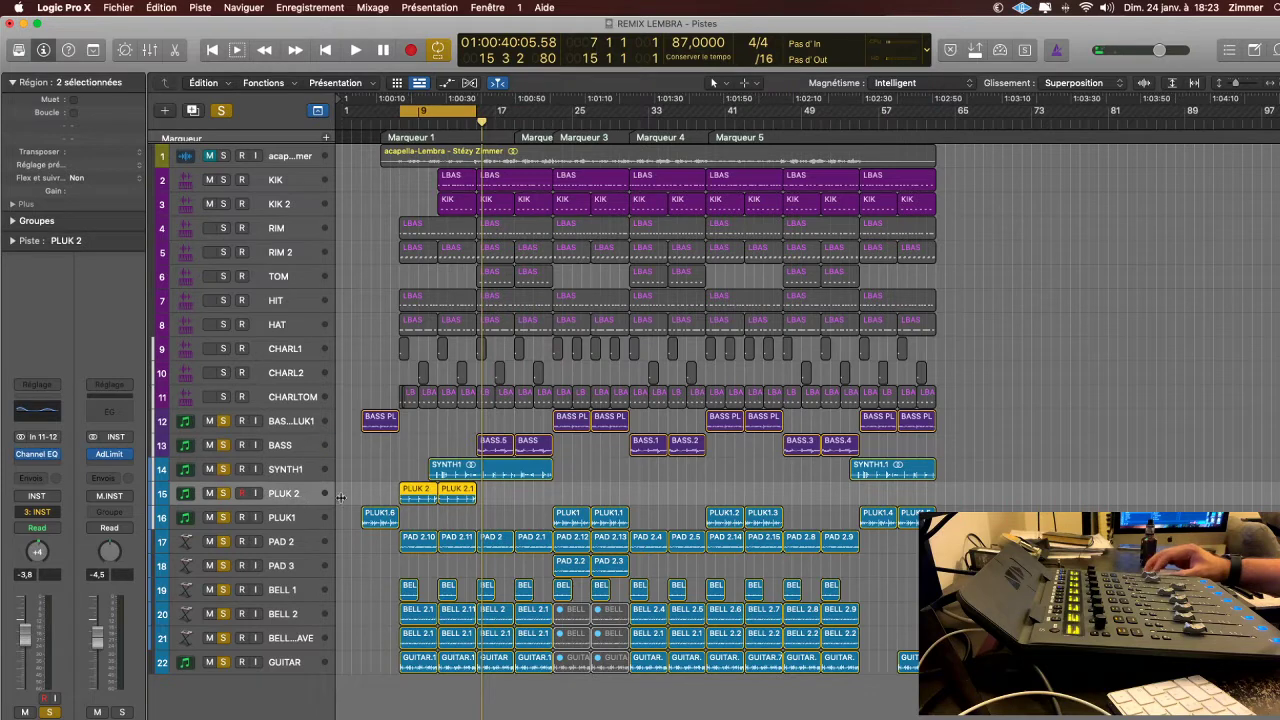
{"action": "key", "text": "ctrl+s"}
{"action": "key", "text": "space"}
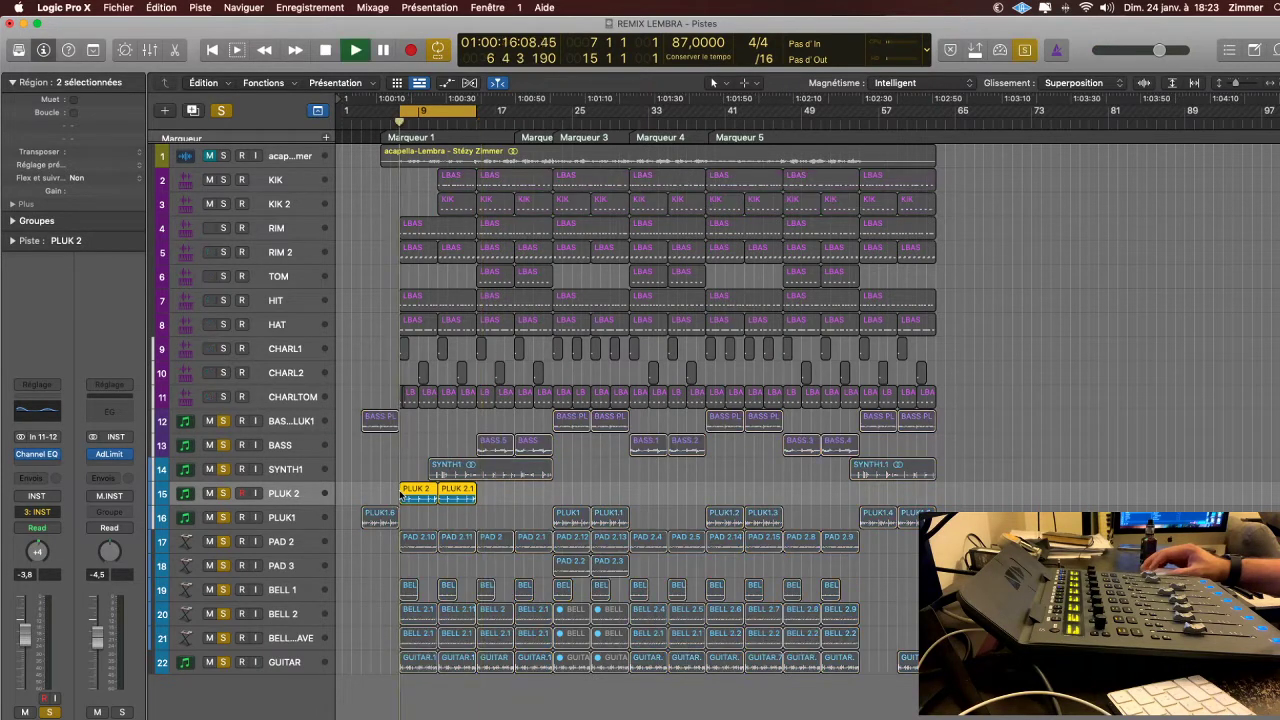
- Open the PLUK 2 track's Channel EQ, compare the sound with it bypassed and active, and close it
{"action": "left_click", "coordinate": [38, 455]}
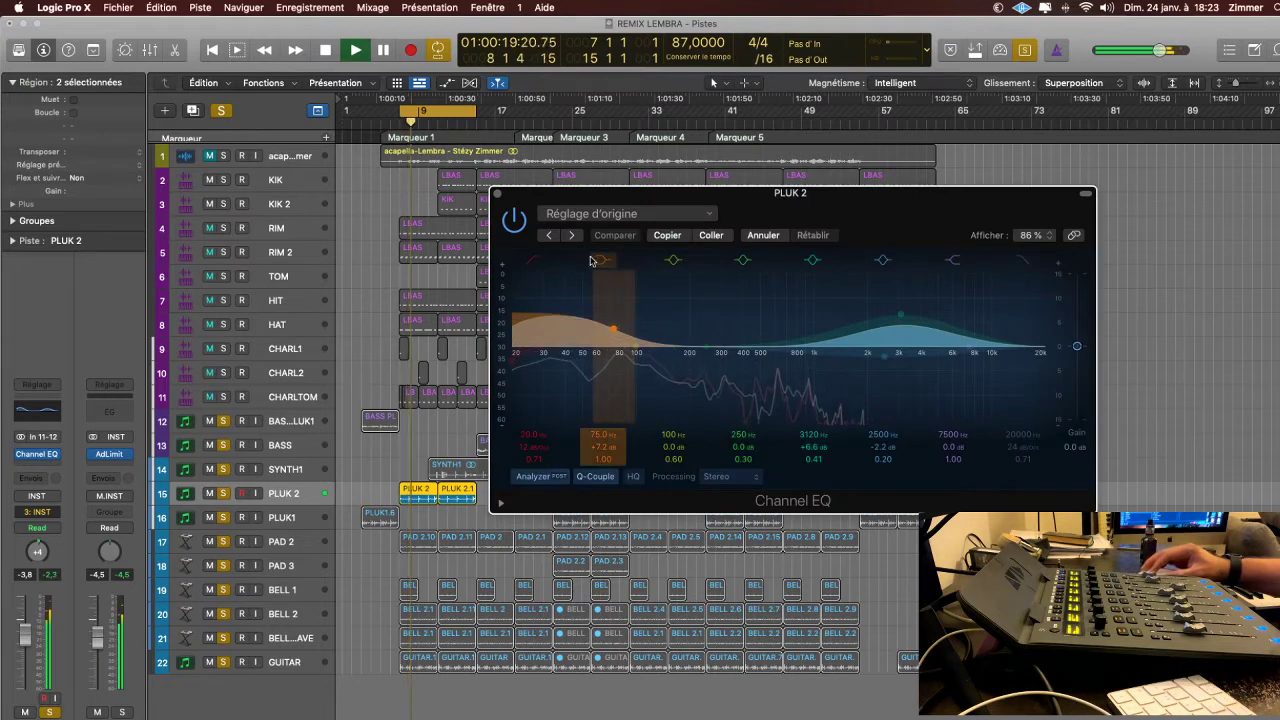
{"action": "key", "text": "space"}
{"action": "left_click", "coordinate": [514, 221]}
{"action": "key", "text": "space"}
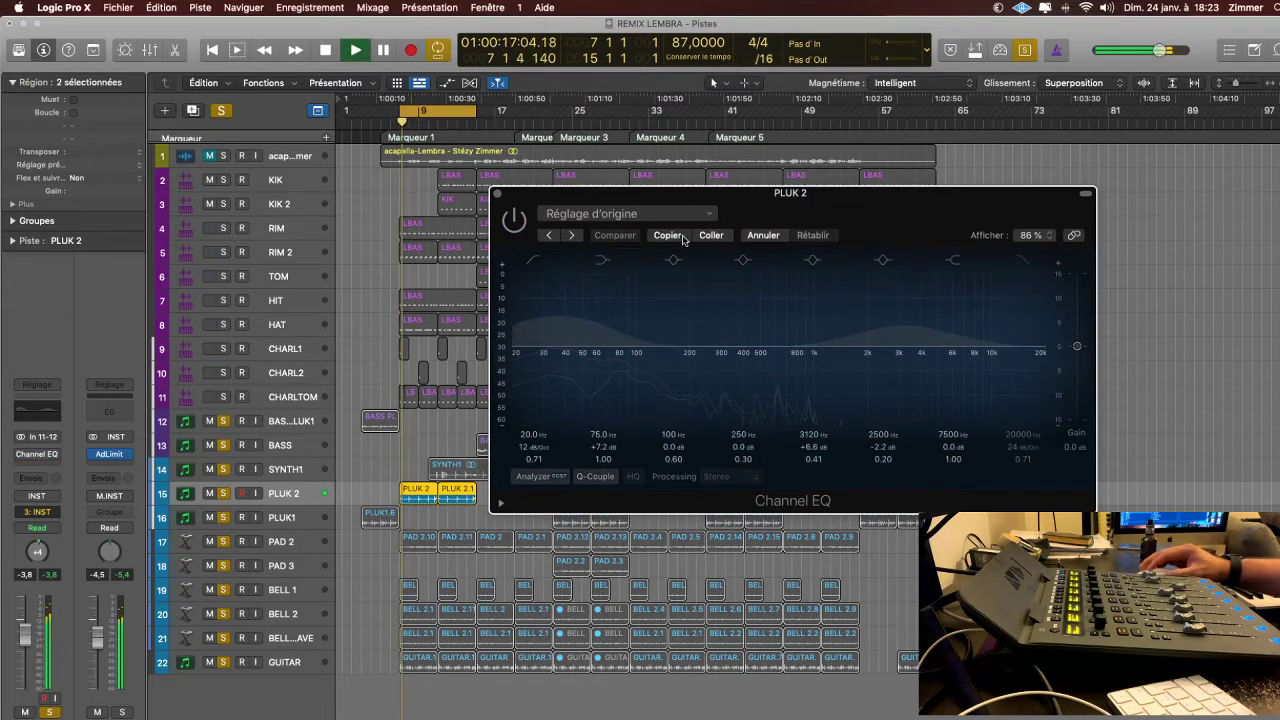
{"action": "left_click", "coordinate": [515, 221]}
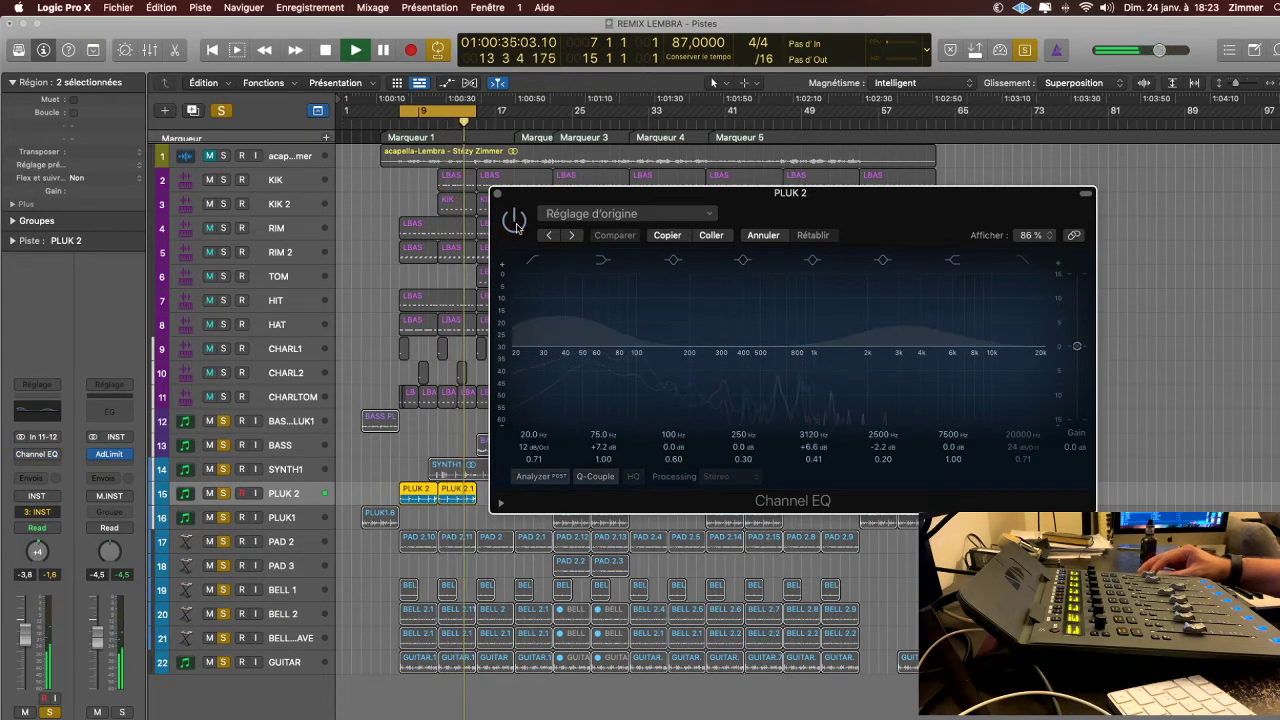
{"action": "left_click", "coordinate": [515, 224]}
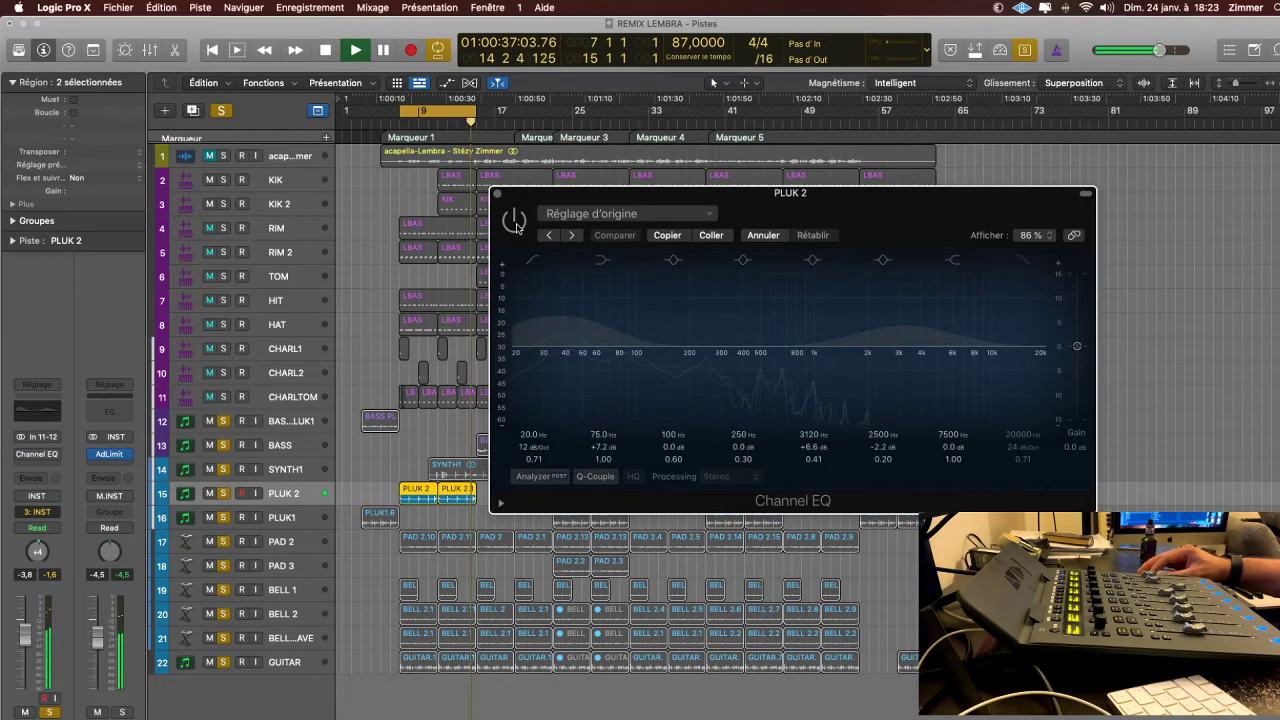
{"action": "left_click", "coordinate": [515, 222]}
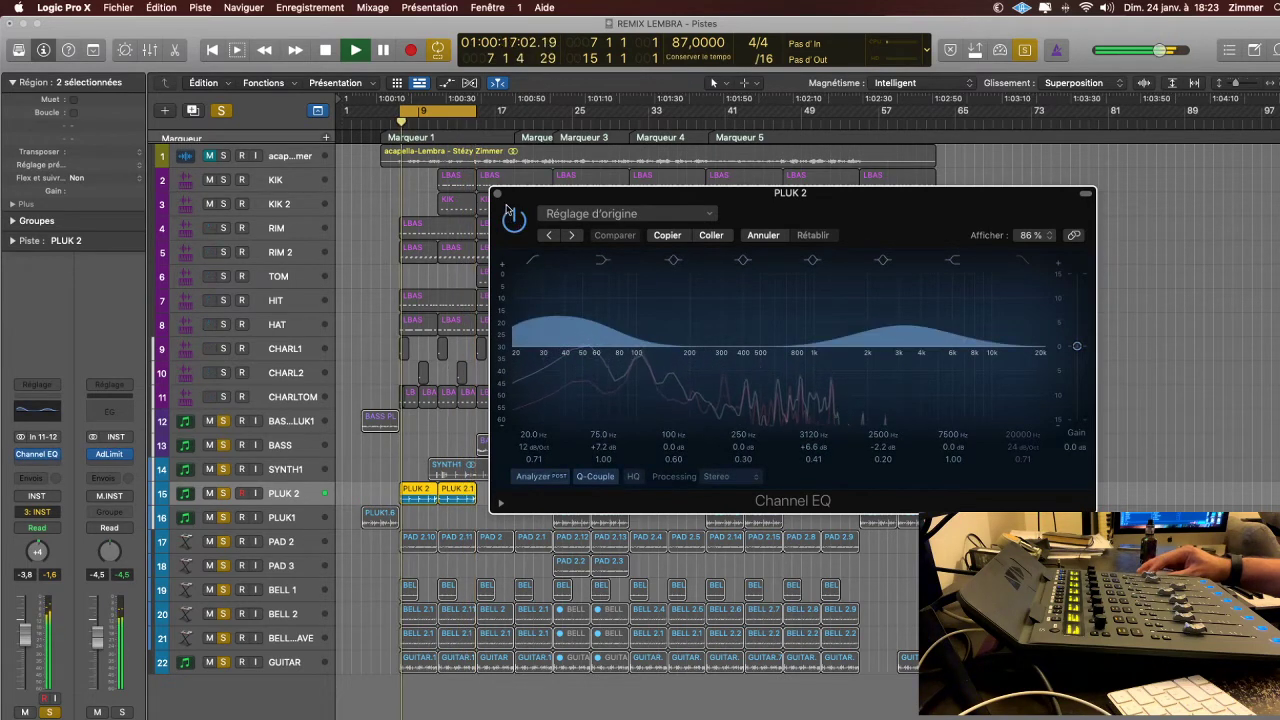
{"action": "left_click", "coordinate": [497, 195]}
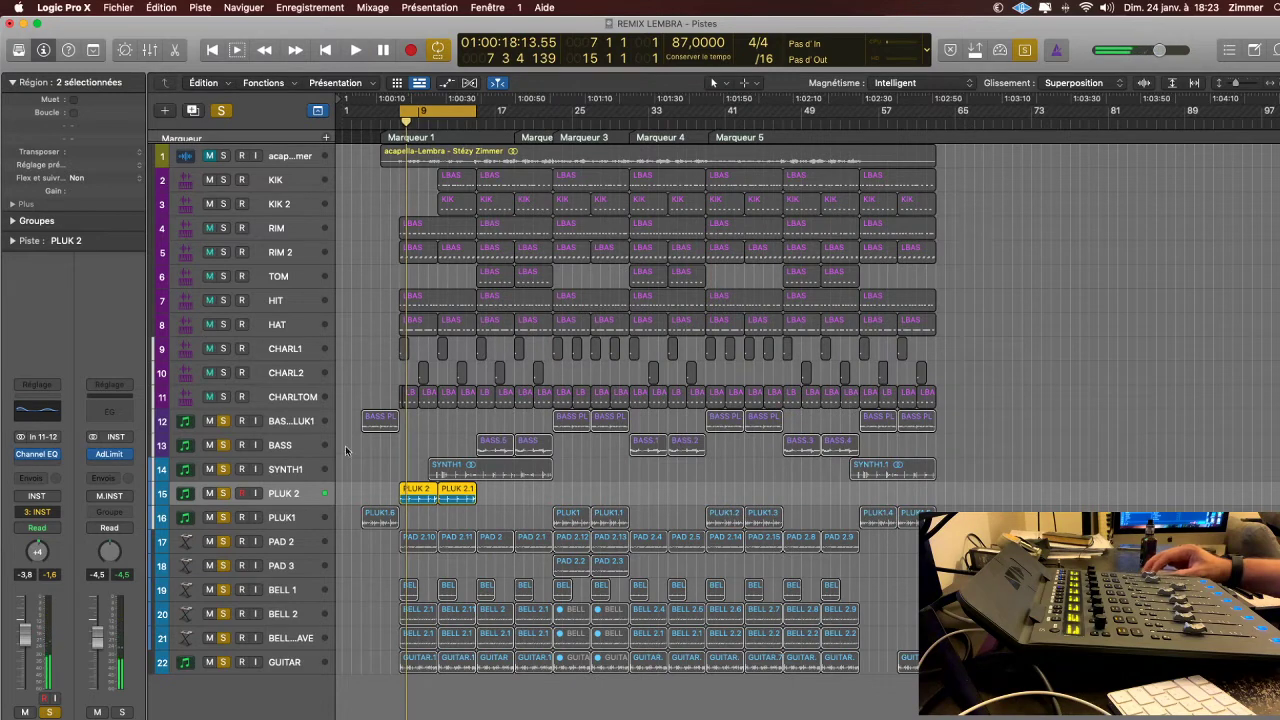
- Loop the PLUK1.6 region on its own and bypass the PLUK1 track's Channel EQ and Compressor
{"action": "left_click", "coordinate": [297, 522]}
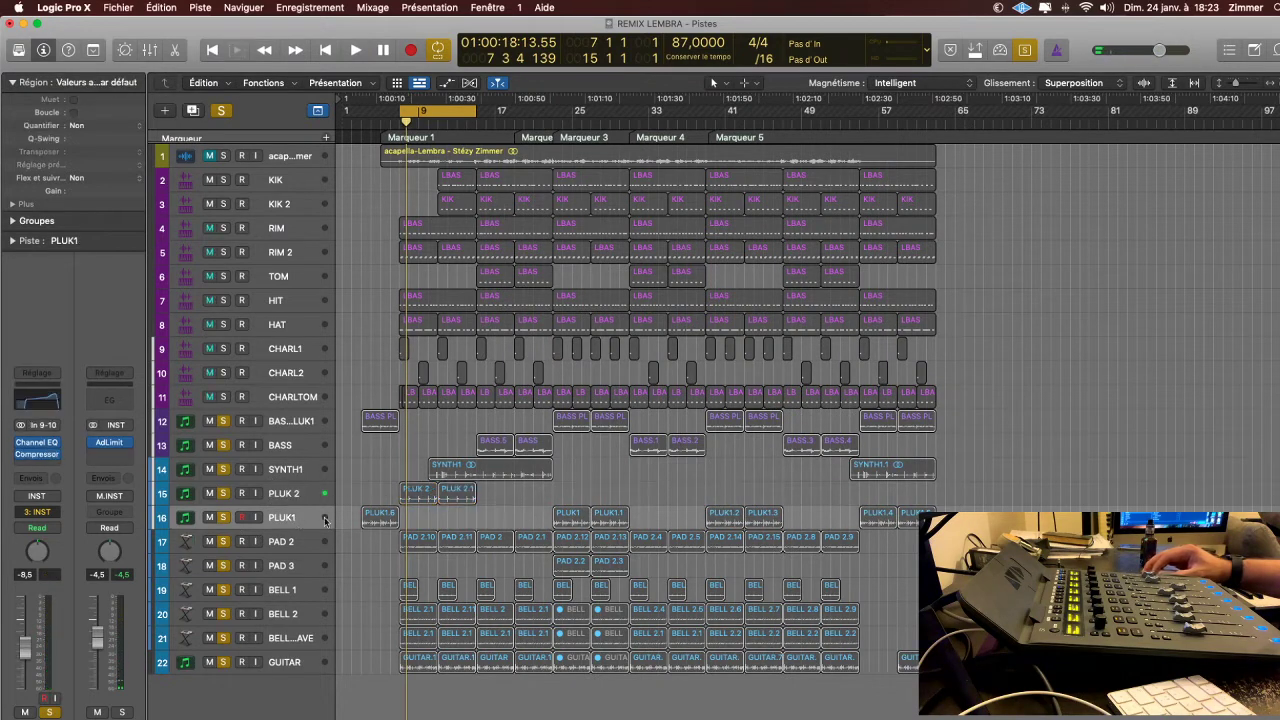
{"action": "left_click", "coordinate": [380, 518]}
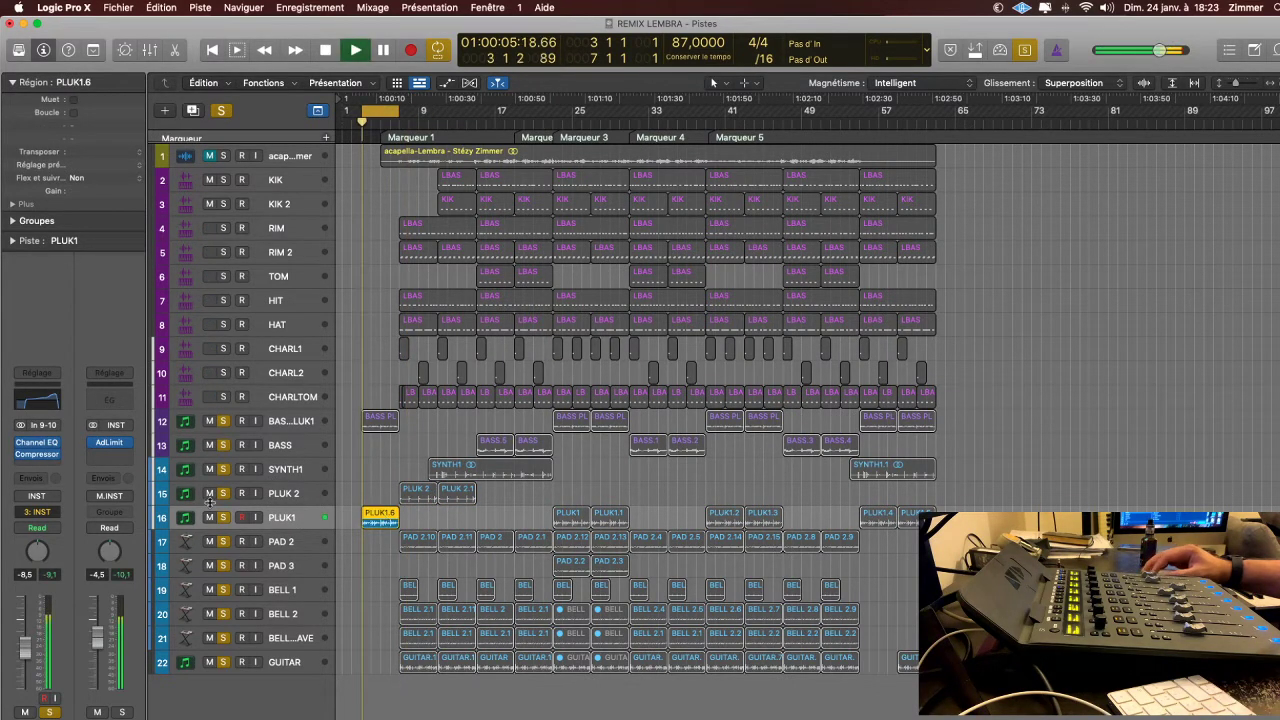
{"action": "left_click", "coordinate": [21, 442]}
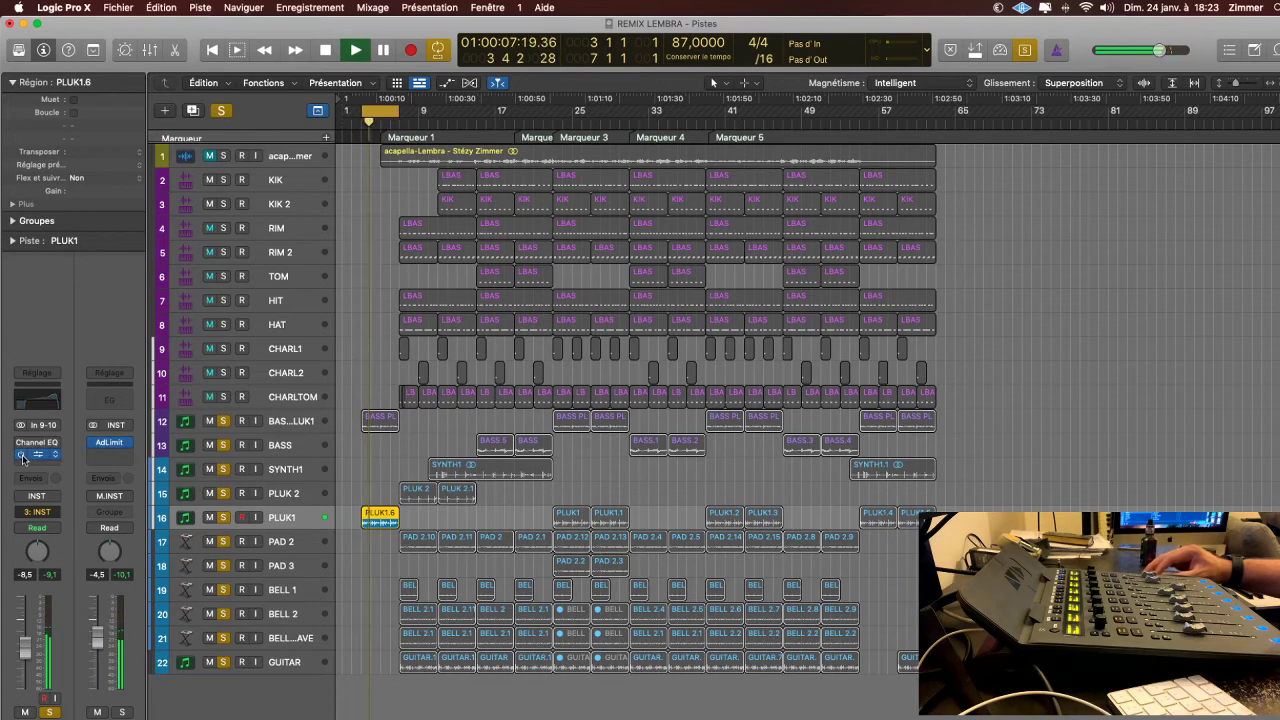
{"action": "left_click", "coordinate": [21, 454]}
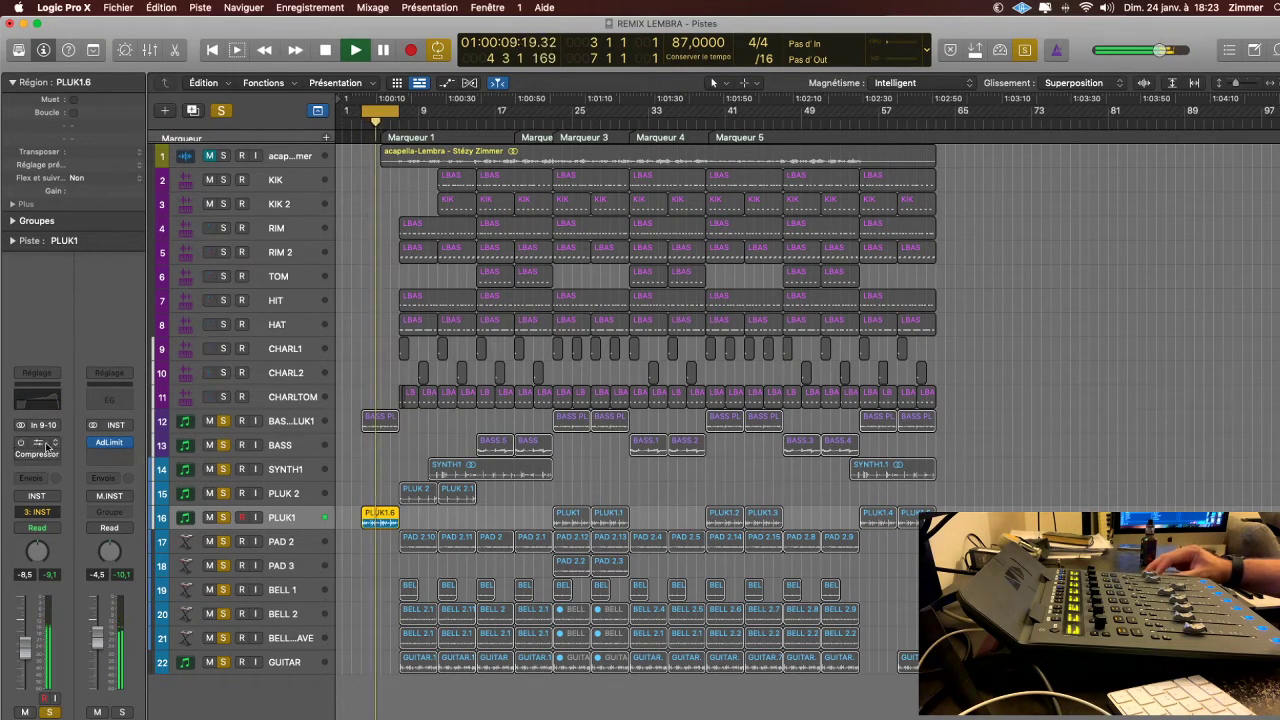
- Open PLUK1's Channel EQ, add the first bass pluck region to the soloed loop, and reactivate the EQ
{"action": "left_click", "coordinate": [428, 277]}
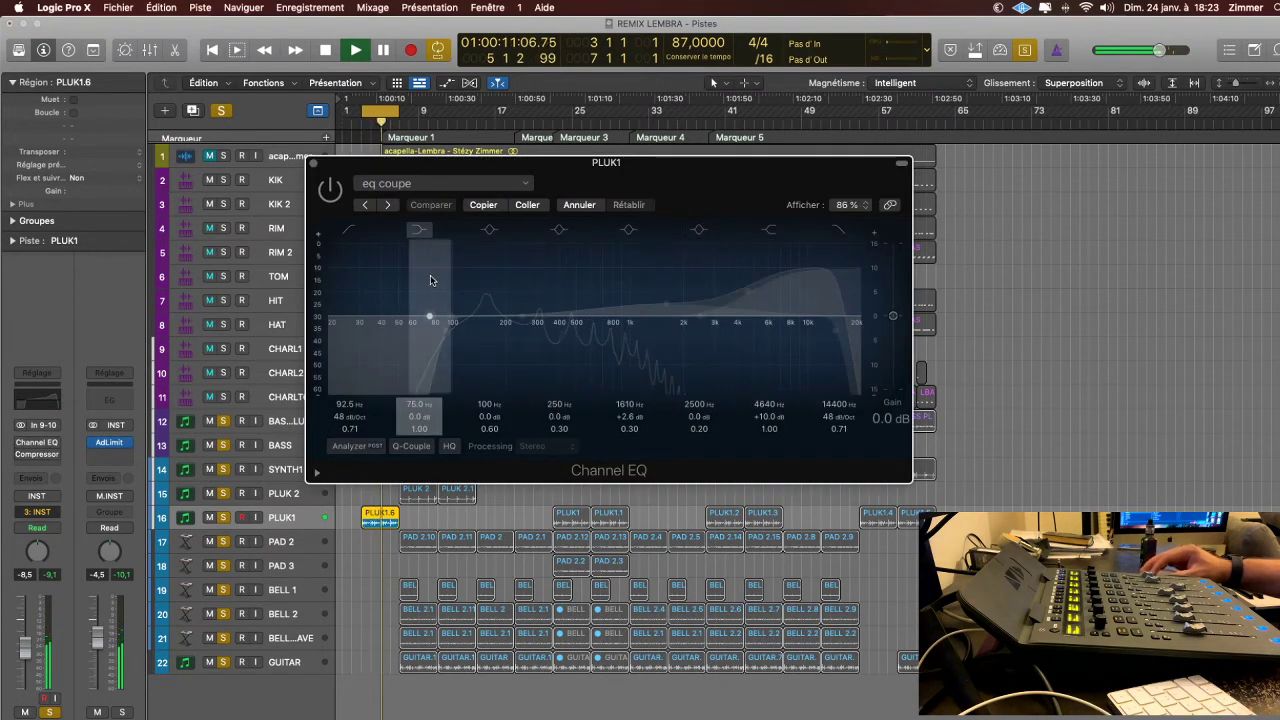
{"action": "left_click", "coordinate": [358, 234]}
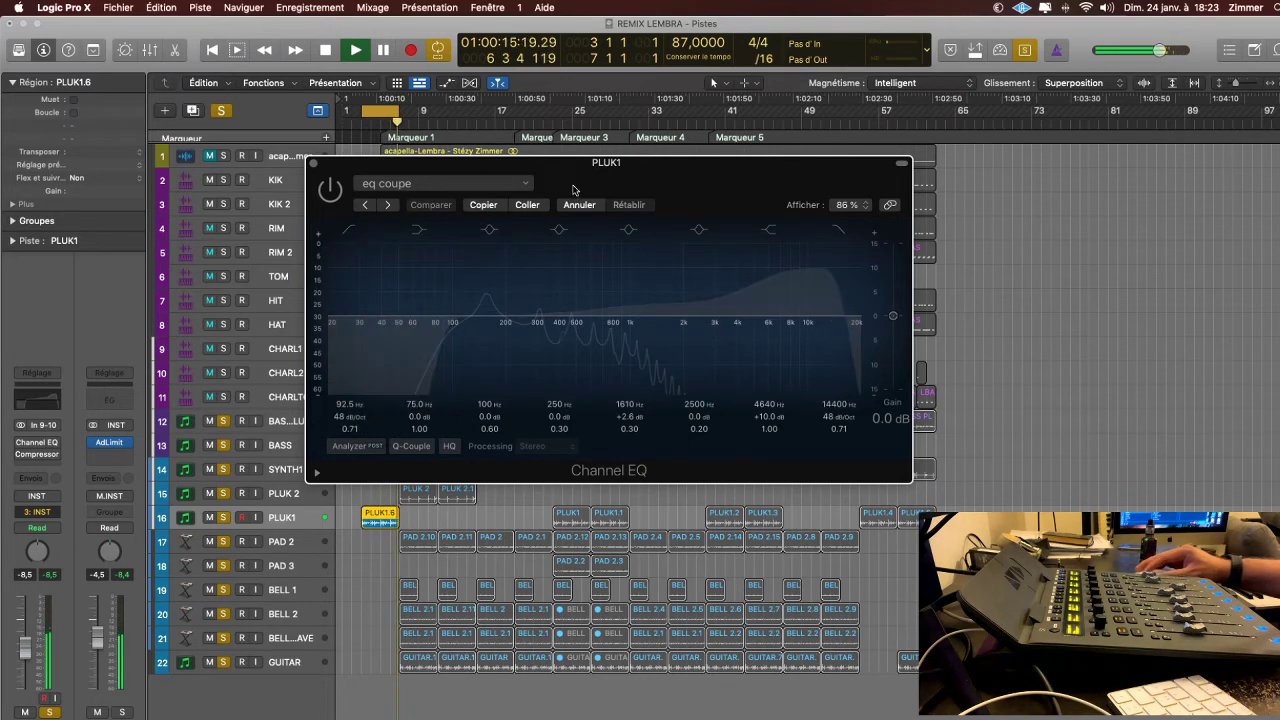
{"action": "left_click_drag", "start_coordinate": [562, 192], "coordinate": [670, 196]}
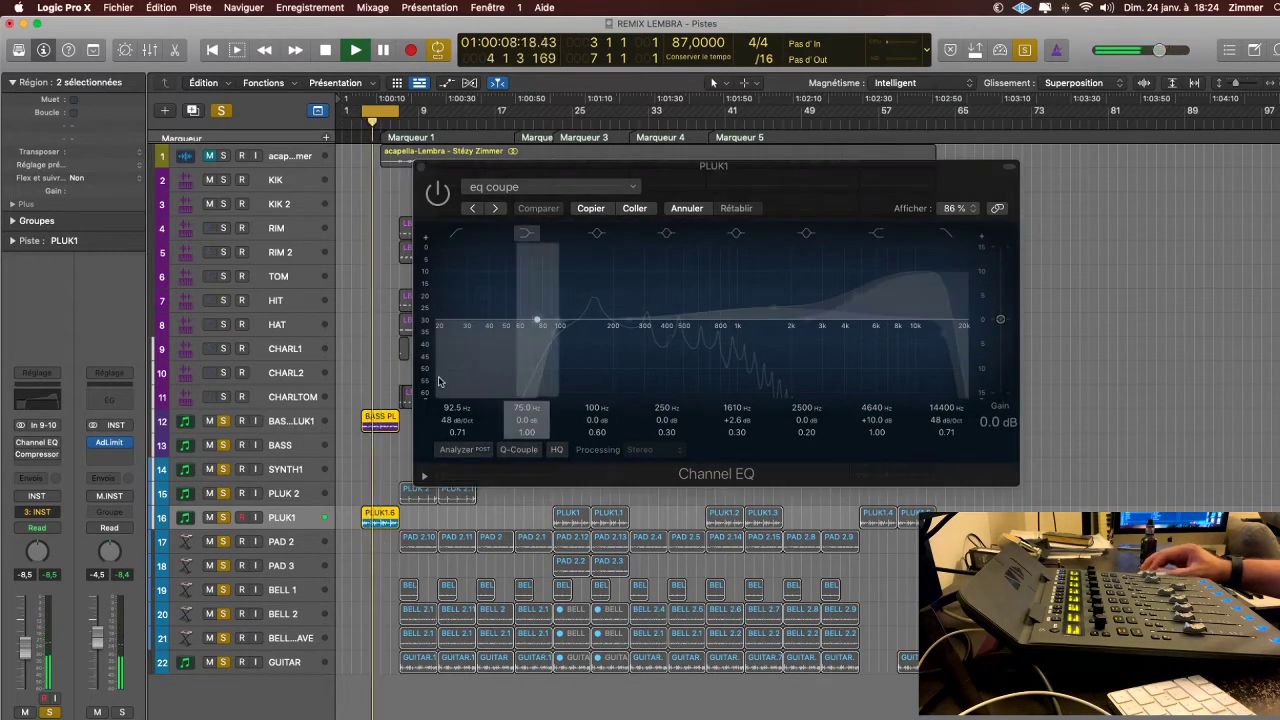
{"action": "left_click", "coordinate": [438, 194]}
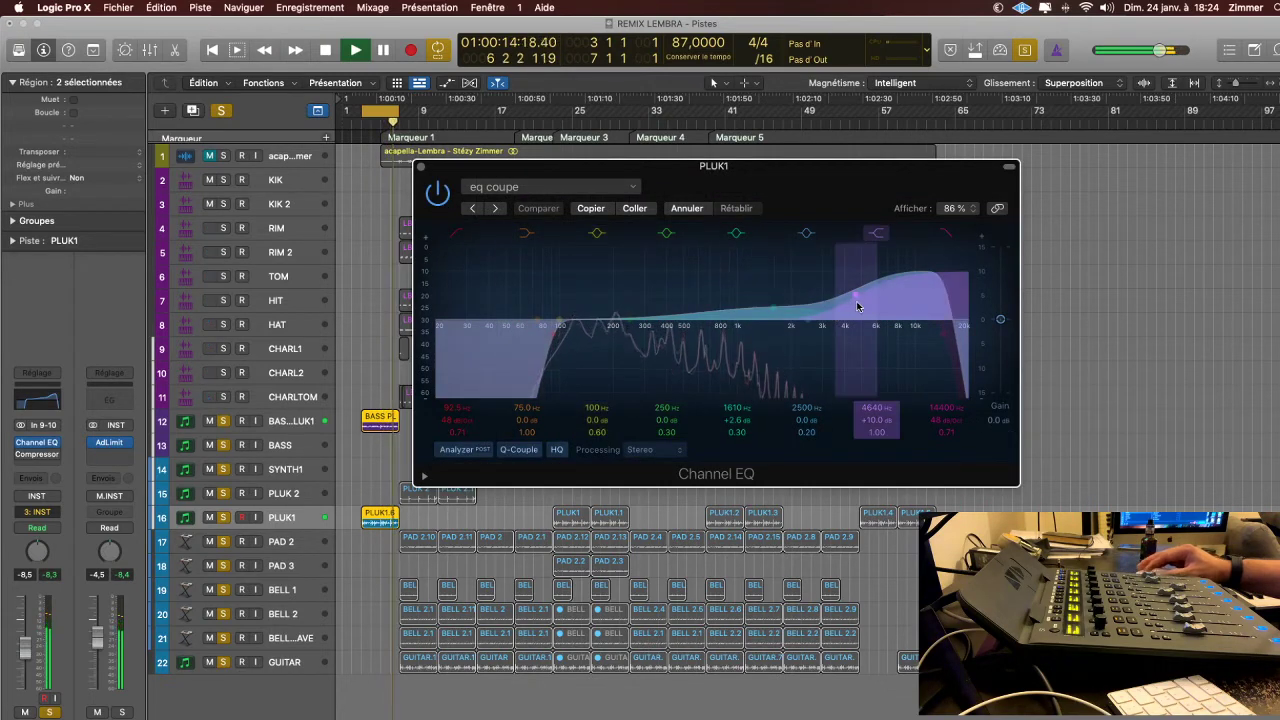
- Reactivate the Compressor on the PLUK1 track while the loop plays
{"action": "key", "text": "comma"}
{"action": "key", "text": "comma"}
{"action": "key", "text": "comma"}
{"action": "key", "text": "comma"}
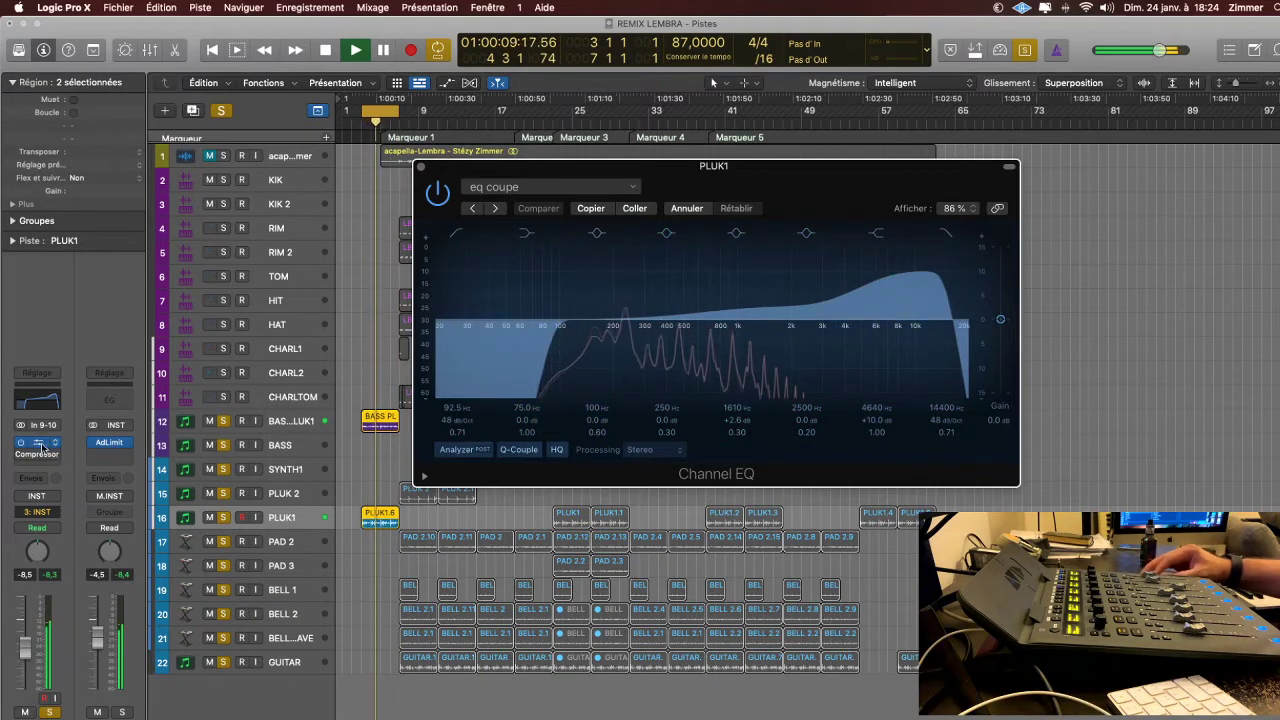
{"action": "left_click", "coordinate": [22, 456]}
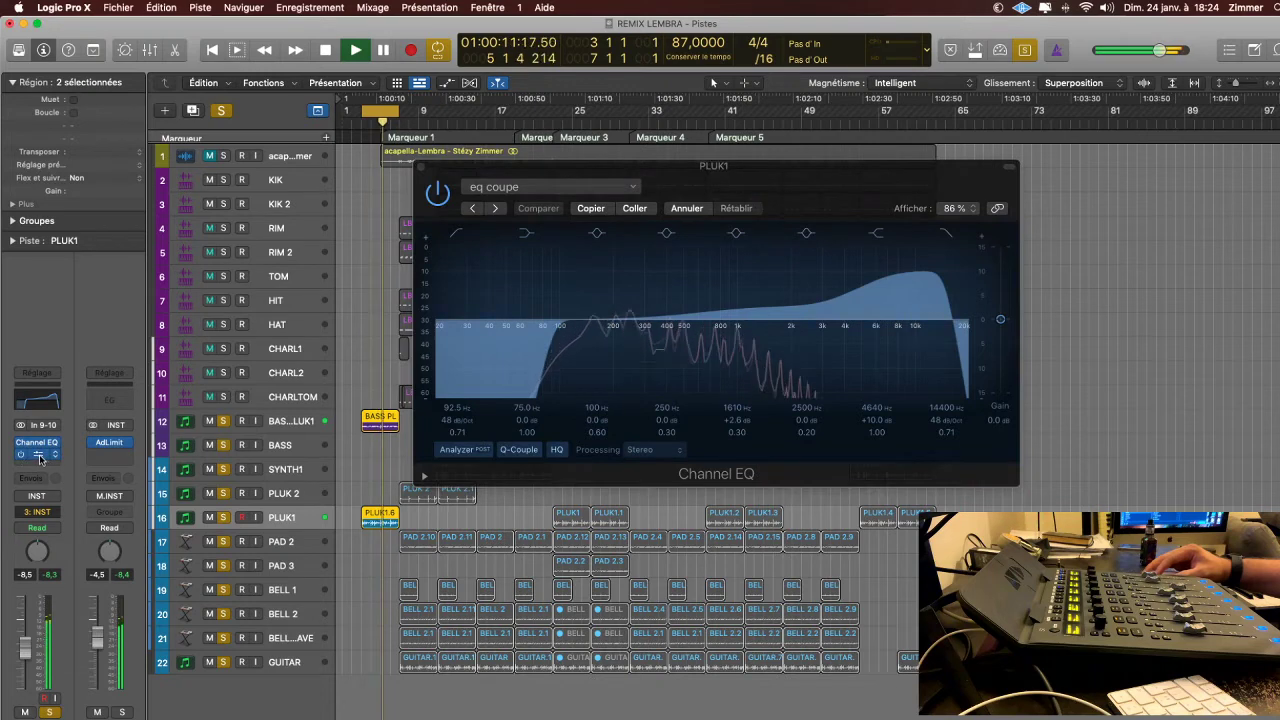
- Open PLUK1's Compressor and check the audio track sources available for its side chain, keeping BASS (Audio 4)
{"action": "left_click", "coordinate": [40, 456]}
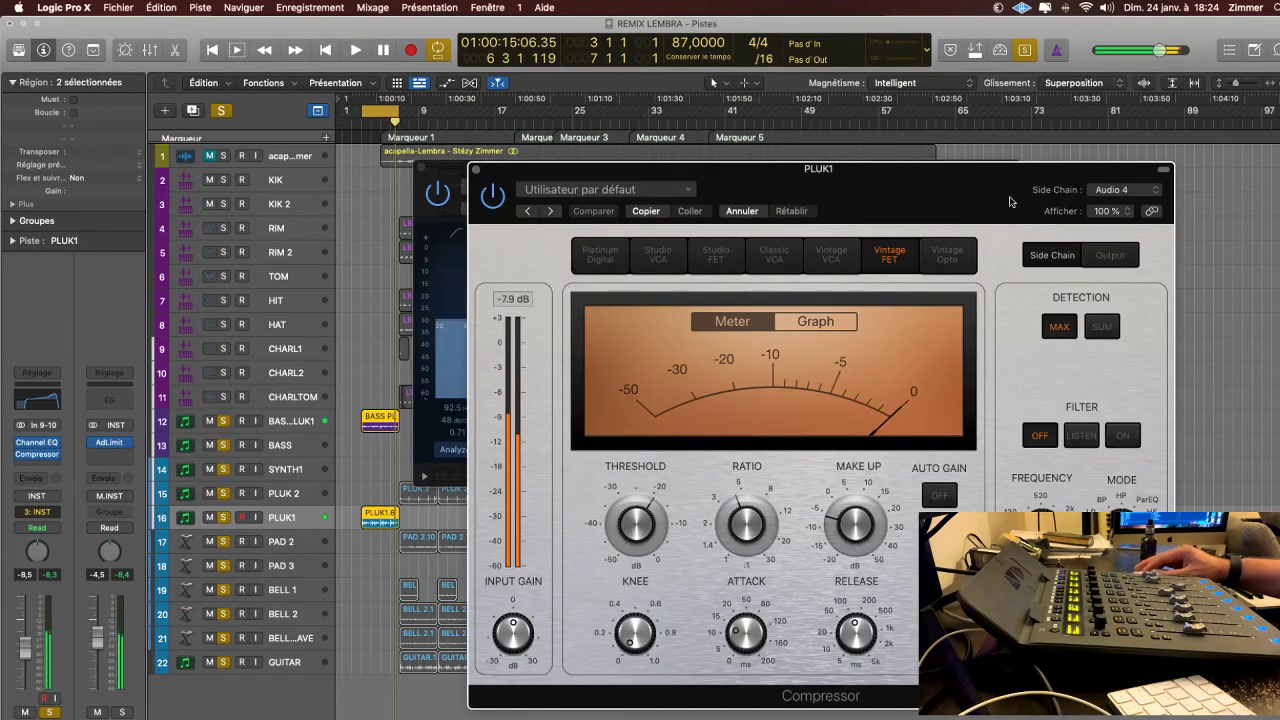
{"action": "left_click", "coordinate": [1102, 192]}
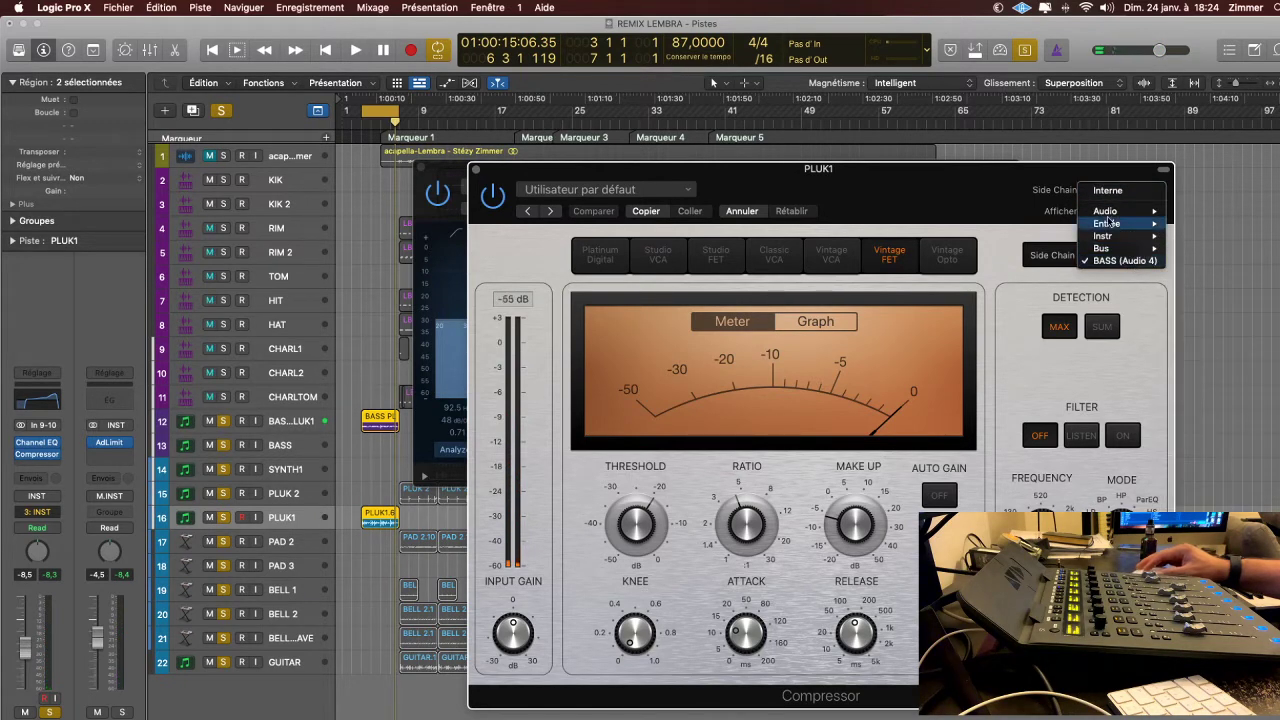
{"action": "left_click_drag", "start_coordinate": [1033, 197], "coordinate": [1037, 196]}
{"action": "left_click", "coordinate": [1110, 190]}
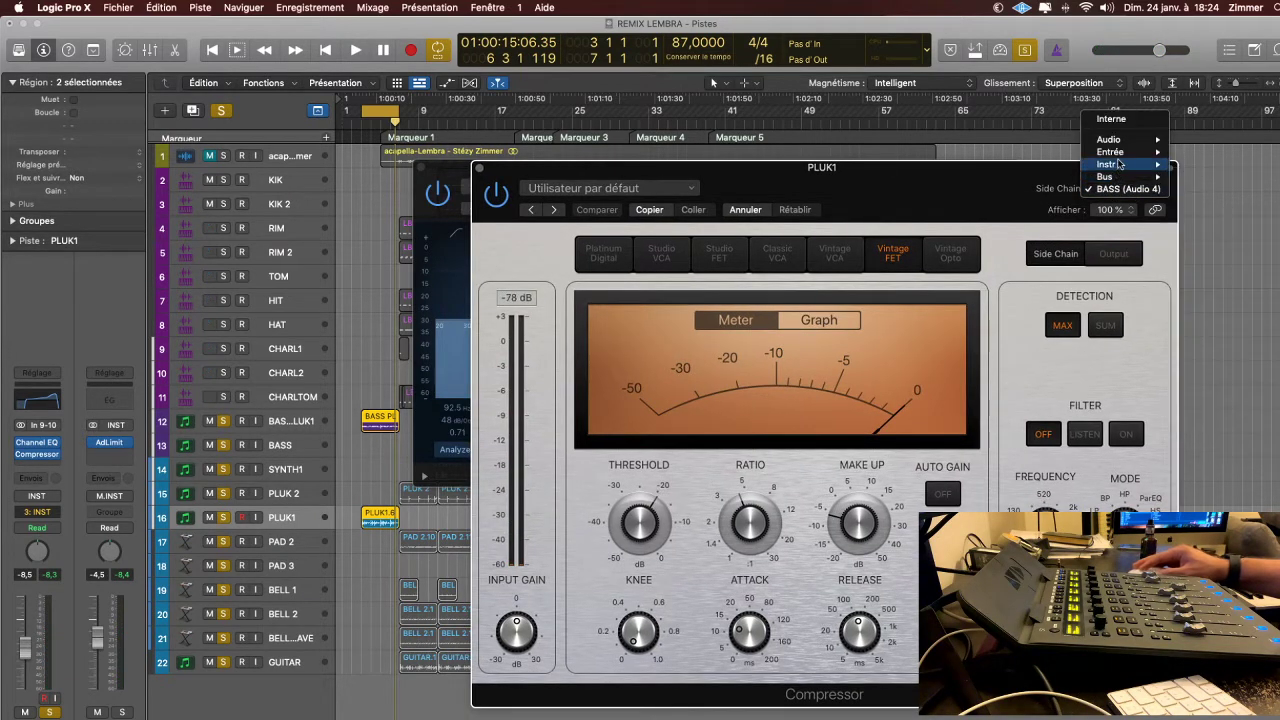
{"action": "mouse_move", "coordinate": [1122, 146]}
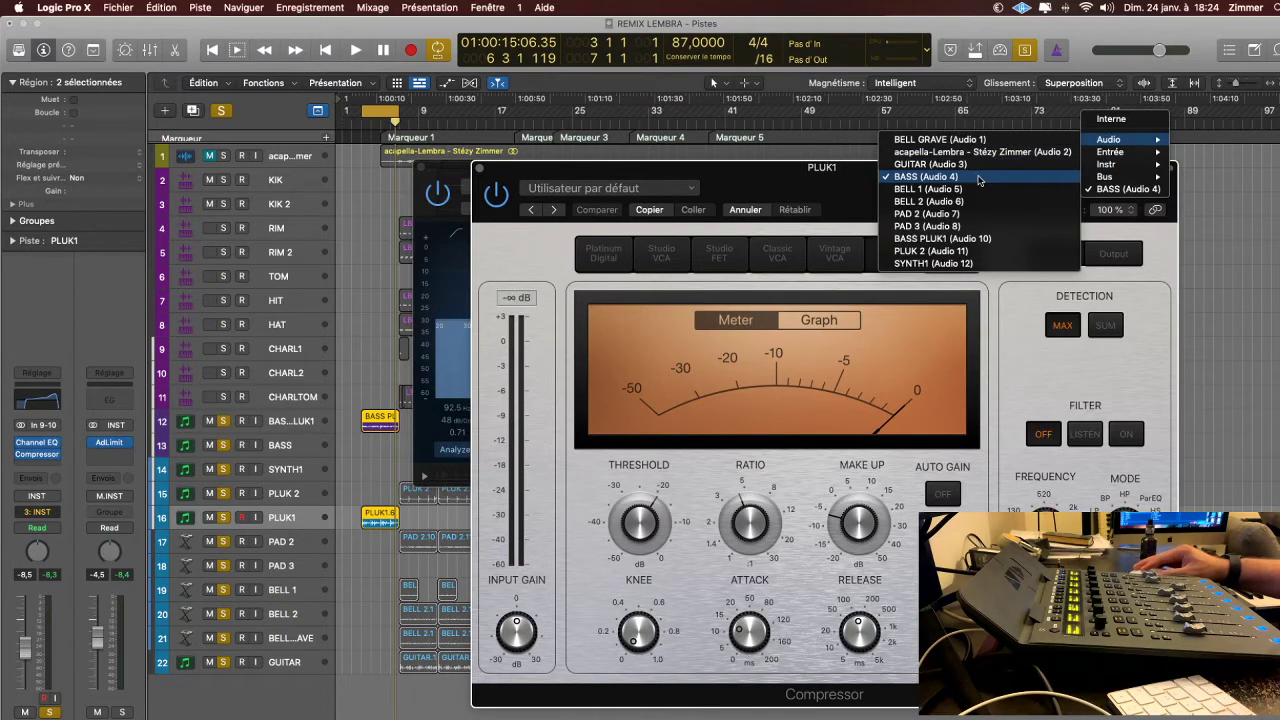
{"action": "left_click", "coordinate": [768, 194]}
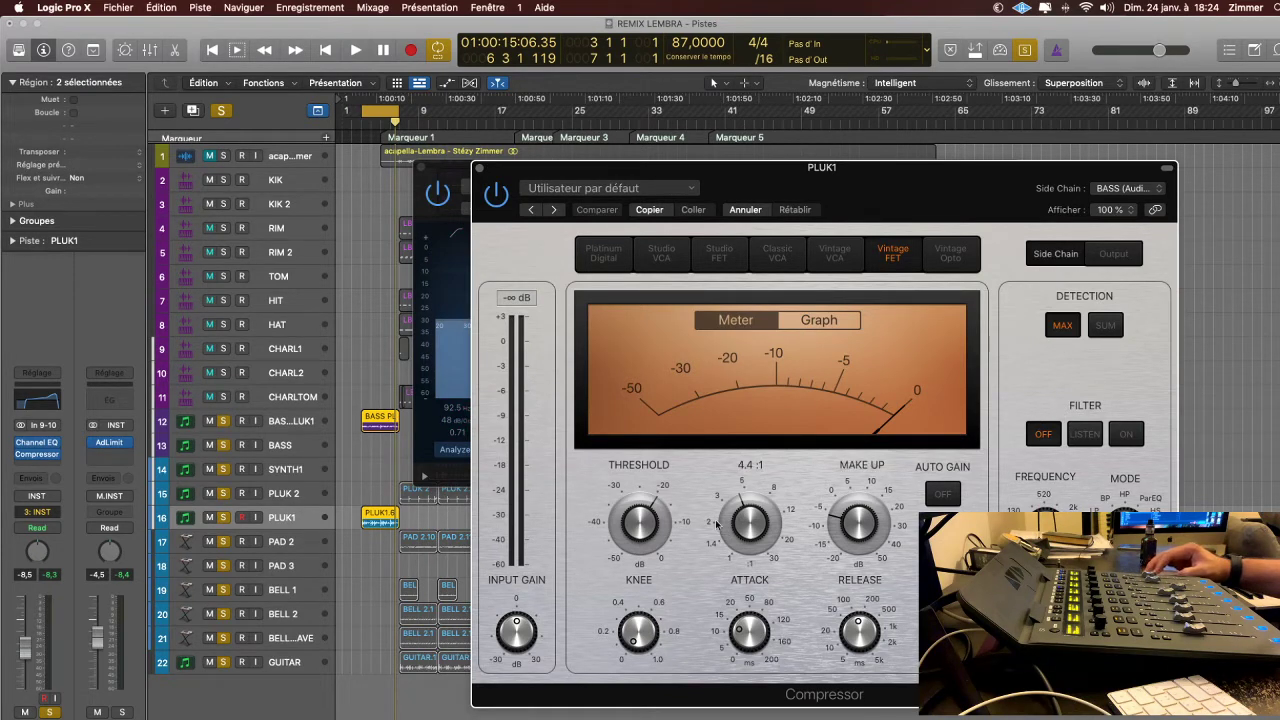
- Listen to the loop with PLUK1's Compressor active, stop playback, and close the Compressor and Channel EQ windows
{"action": "key", "text": "space"}
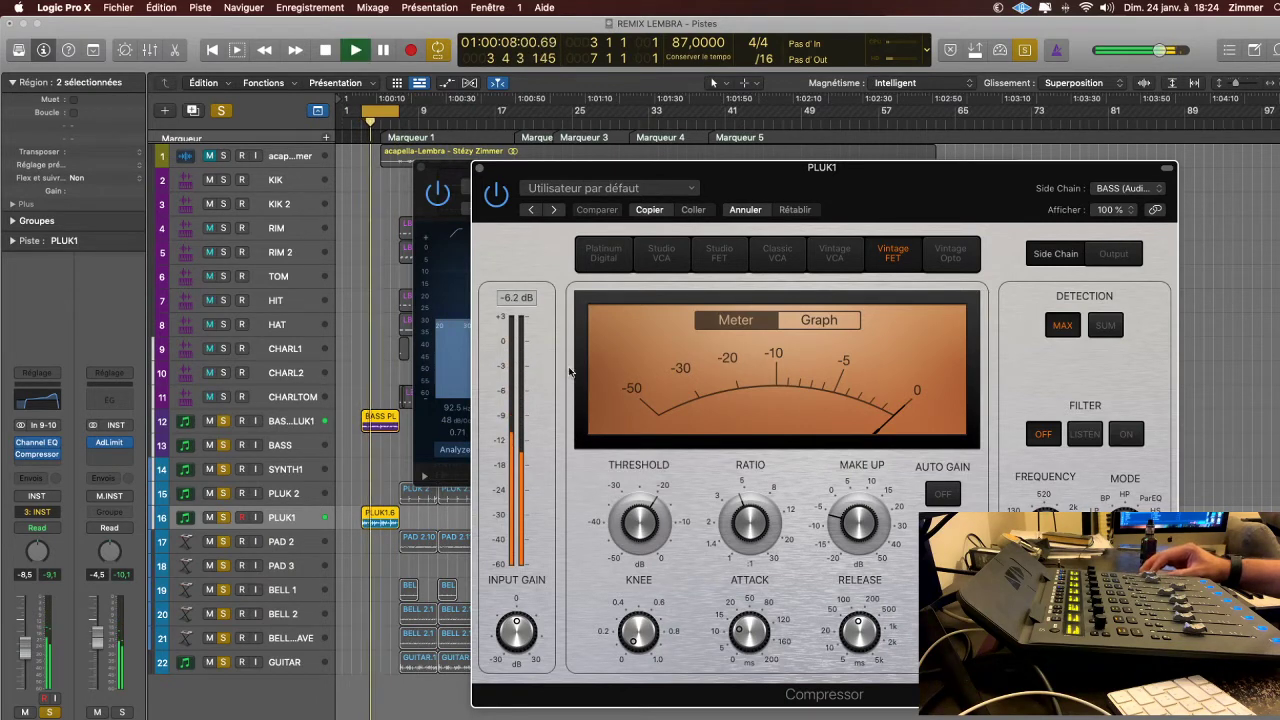
{"action": "left_click", "coordinate": [367, 384]}
{"action": "key", "text": "space"}
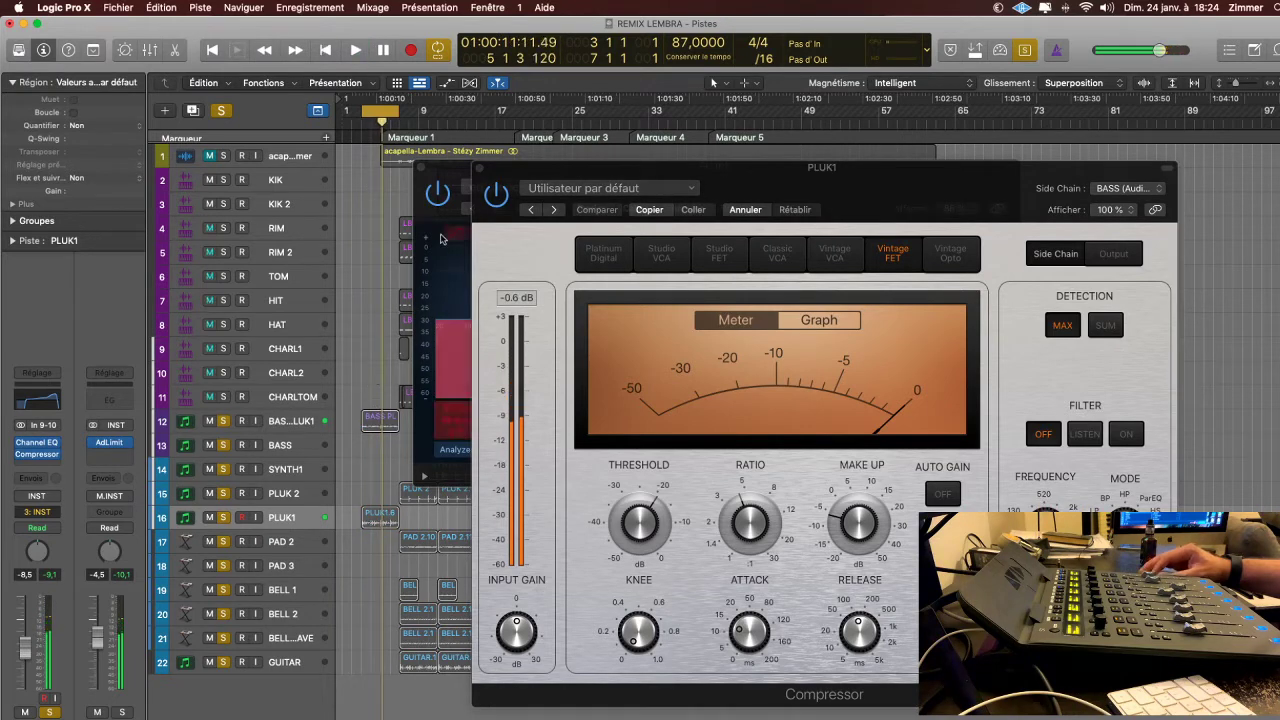
{"action": "left_click", "coordinate": [479, 174]}
{"action": "left_click", "coordinate": [419, 168]}
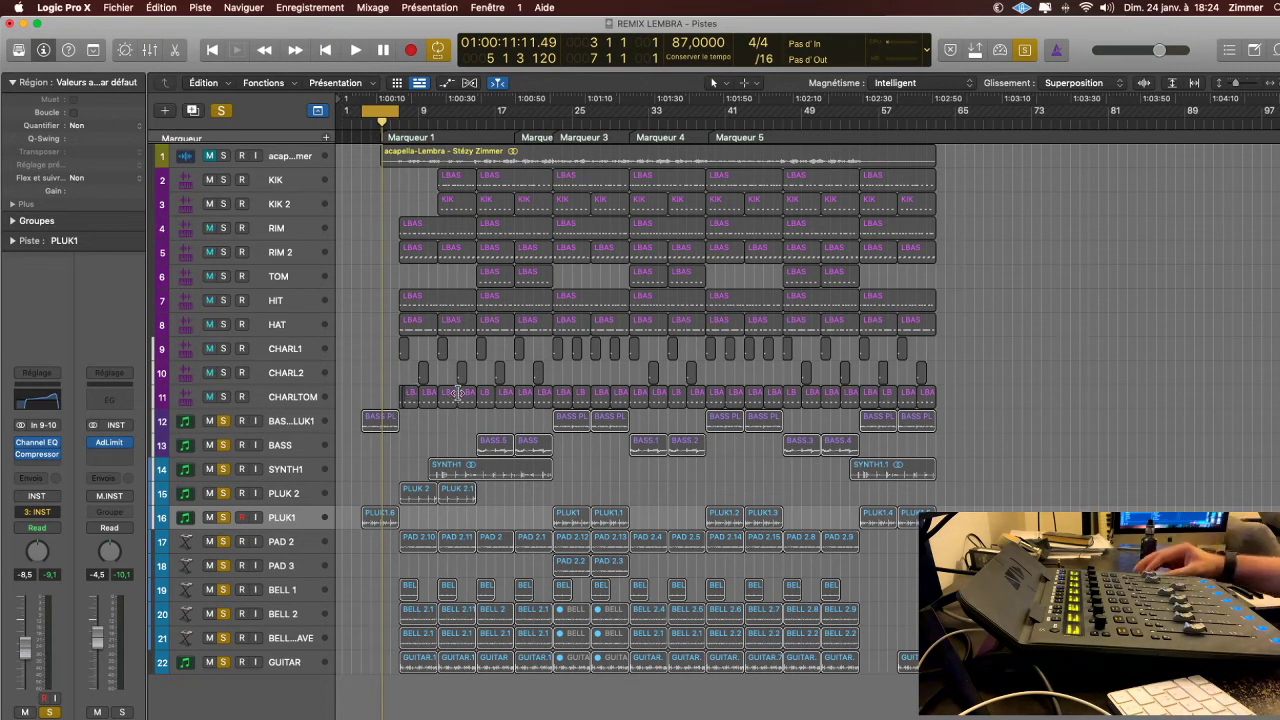
- Loop the PAD 2.10 region on its own and play it with PAD 2's Channel EQ, Compressor and Chorus bypassed
{"action": "left_click", "coordinate": [369, 543]}
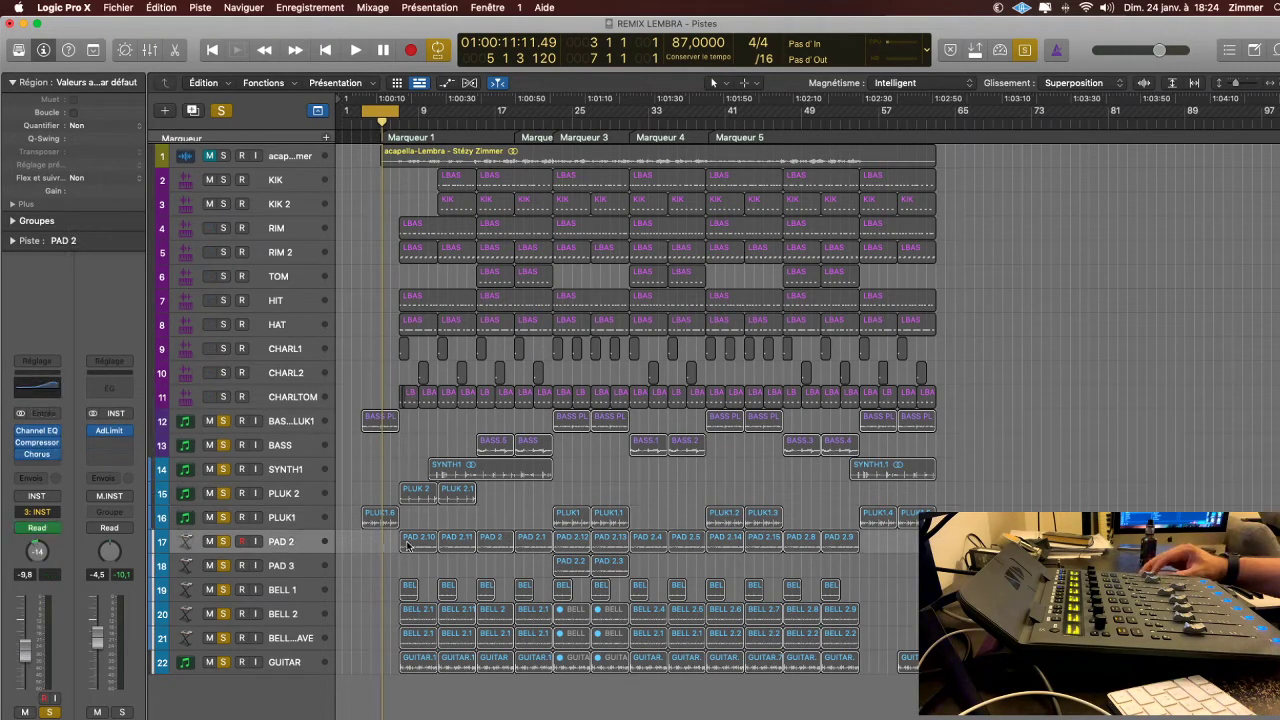
{"action": "left_click", "coordinate": [408, 541]}
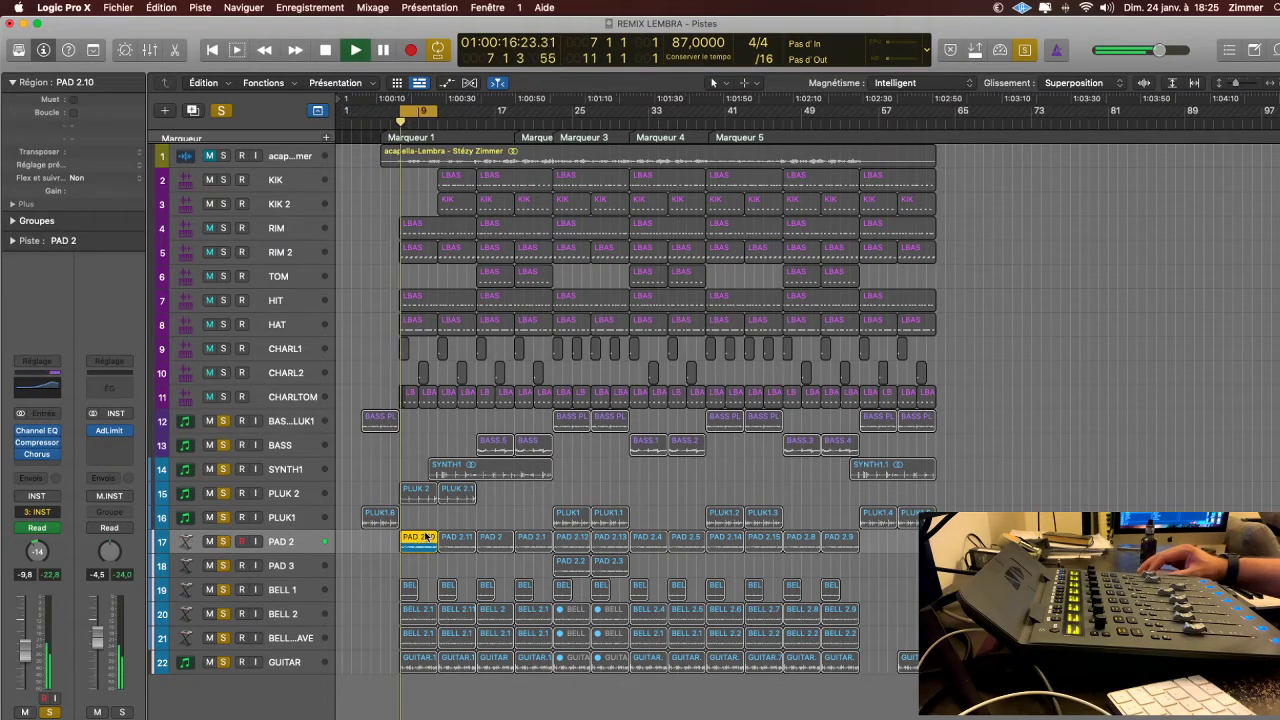
{"action": "left_click", "coordinate": [313, 497]}
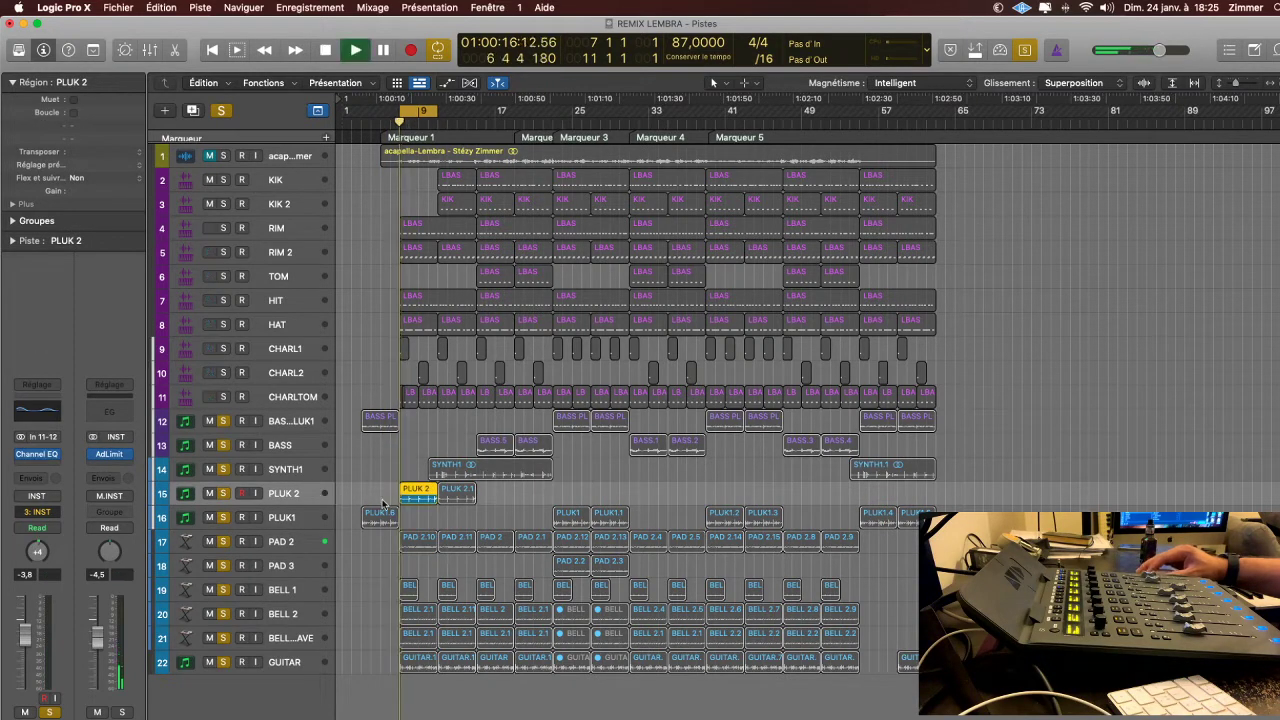
{"action": "left_click", "coordinate": [290, 542]}
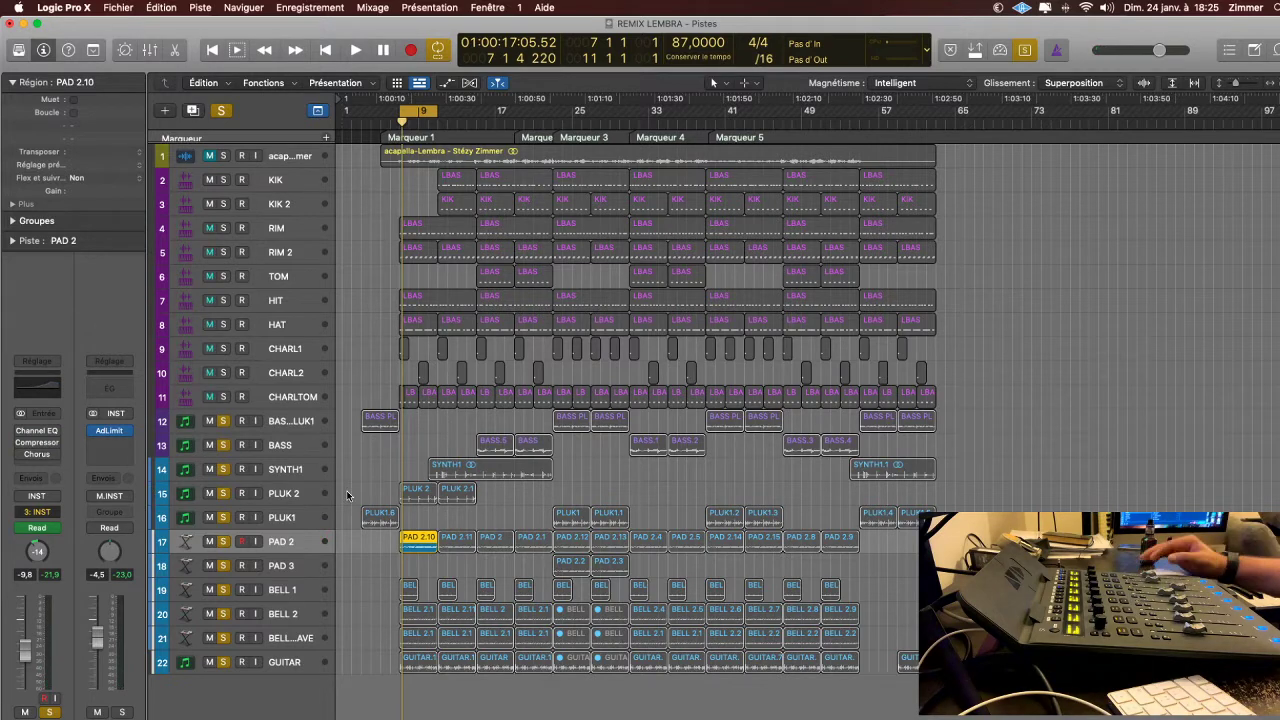
{"action": "key", "text": "space"}
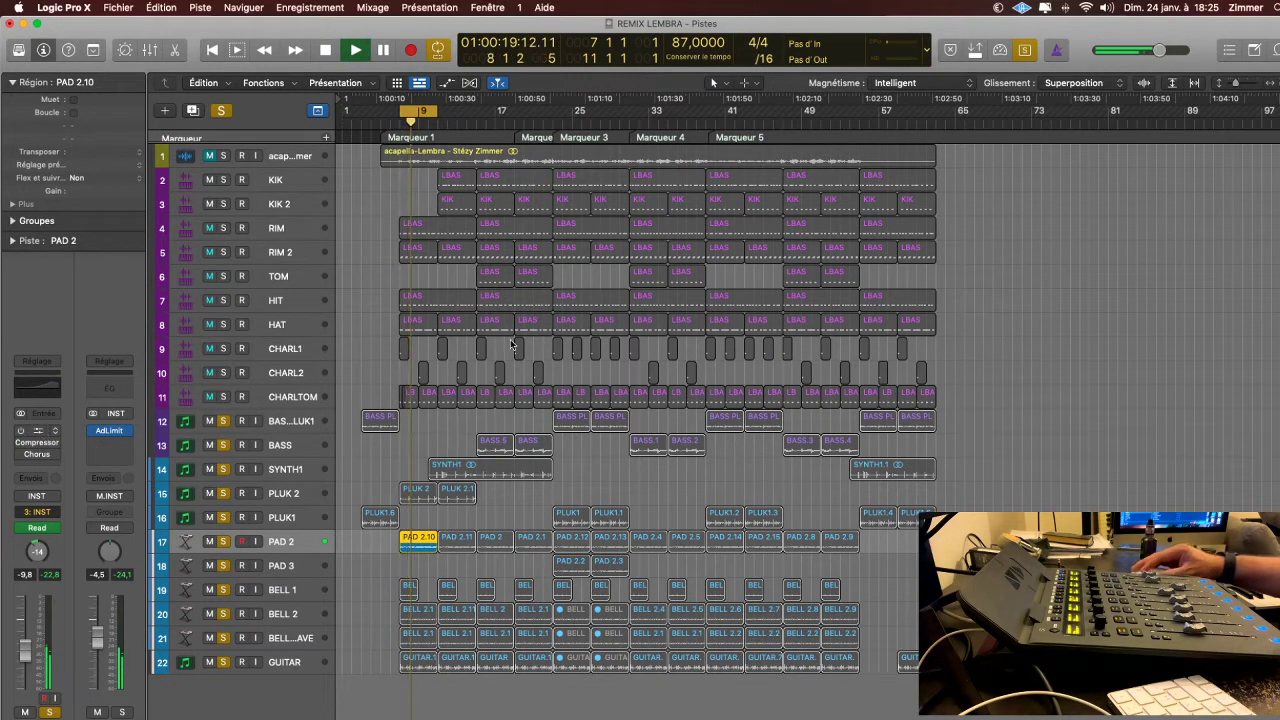
- Open PAD 2's Channel EQ, compare the loop with it active and bypassed, and leave it active
{"action": "left_click", "coordinate": [37, 431]}
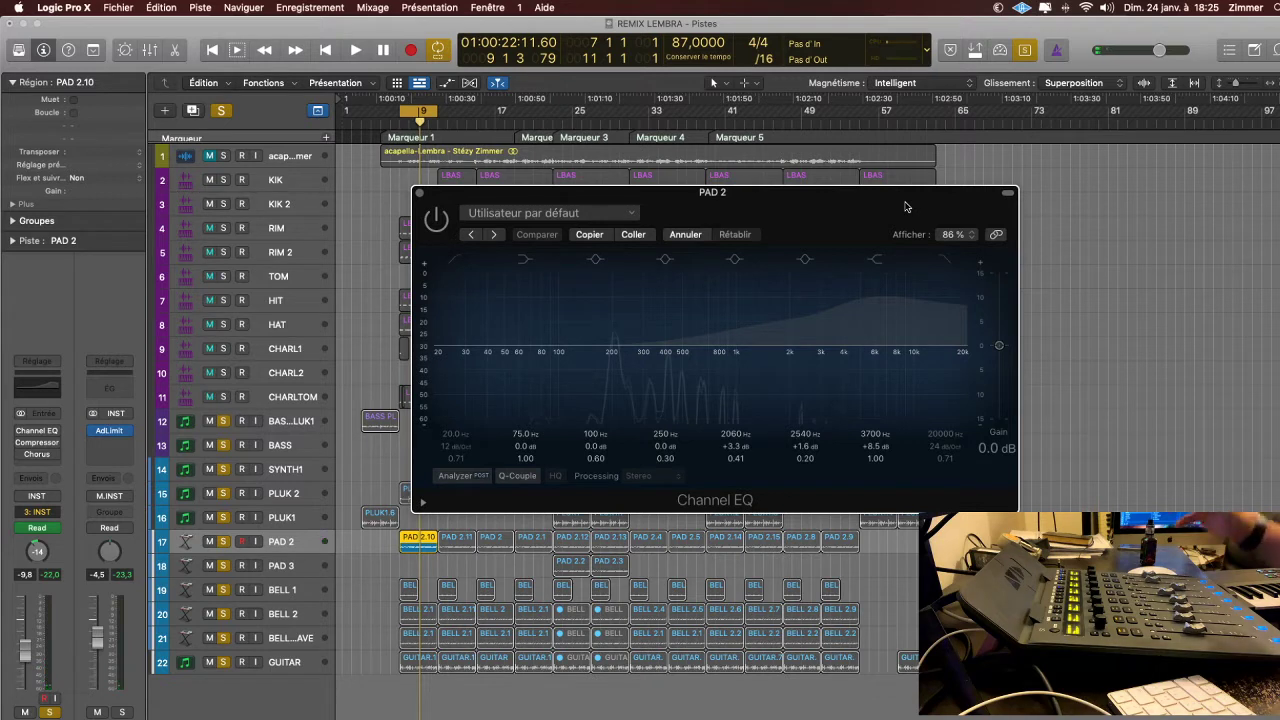
{"action": "left_click", "coordinate": [437, 220]}
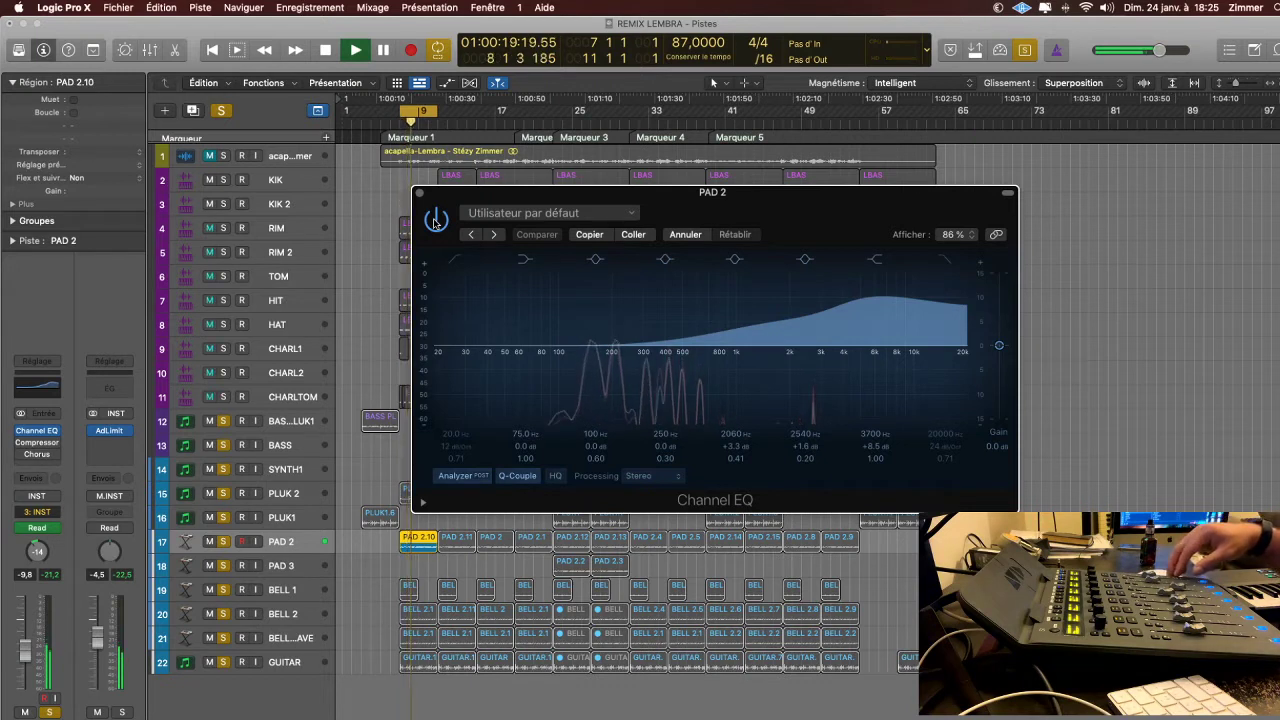
{"action": "left_click", "coordinate": [435, 220]}
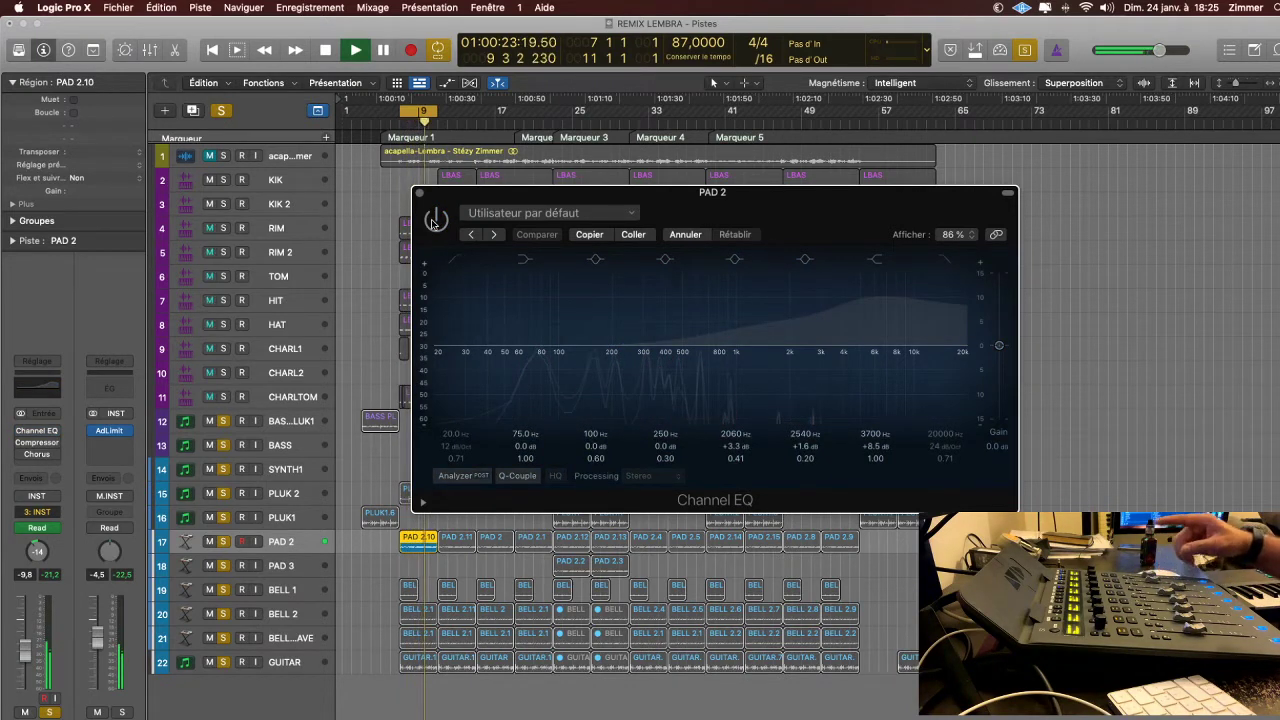
{"action": "left_click", "coordinate": [435, 220]}
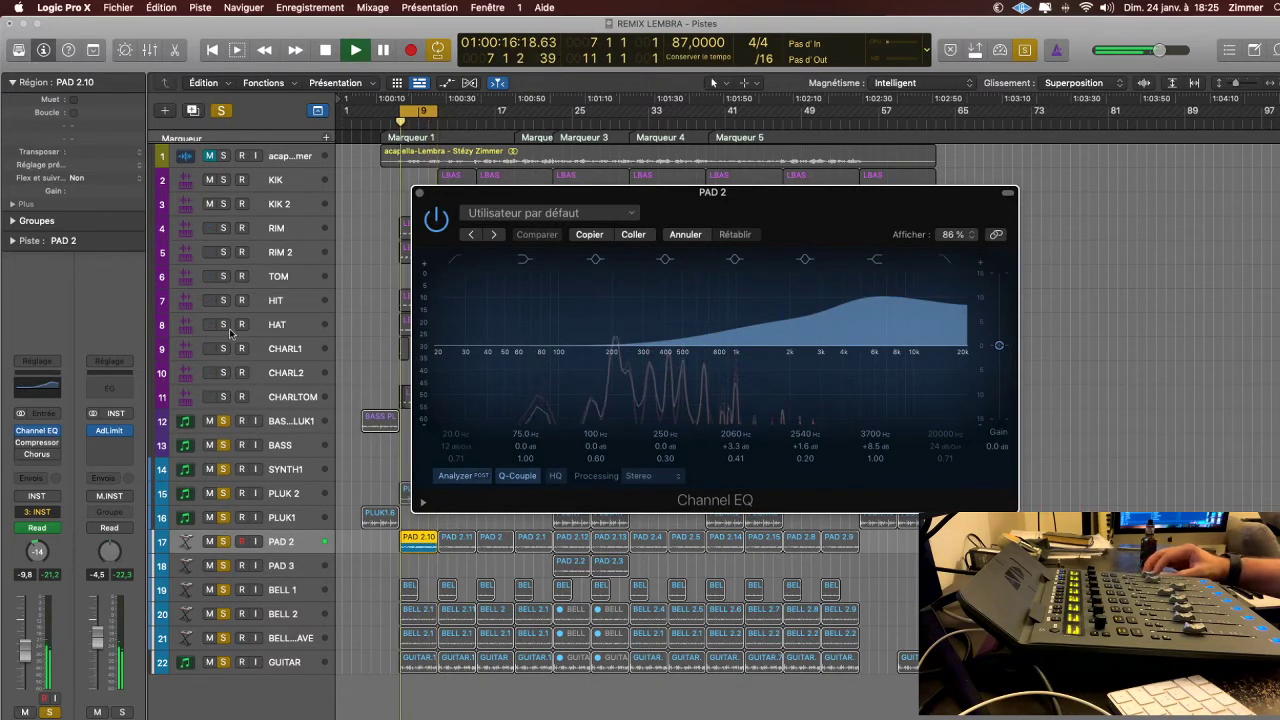
- Reactivate PAD 2's Compressor, open it, and compare the loop with the compression bypassed and active
{"action": "left_click", "coordinate": [55, 443]}
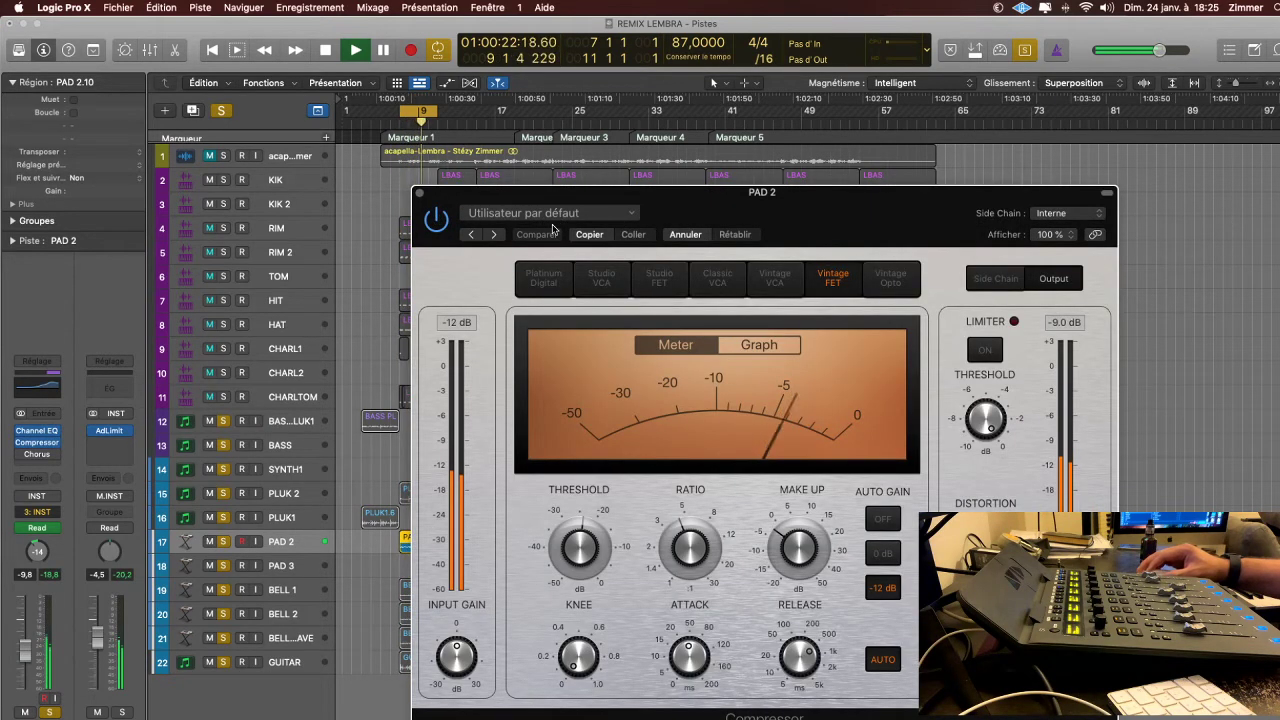
{"action": "left_click", "coordinate": [419, 196]}
{"action": "key", "text": "space"}
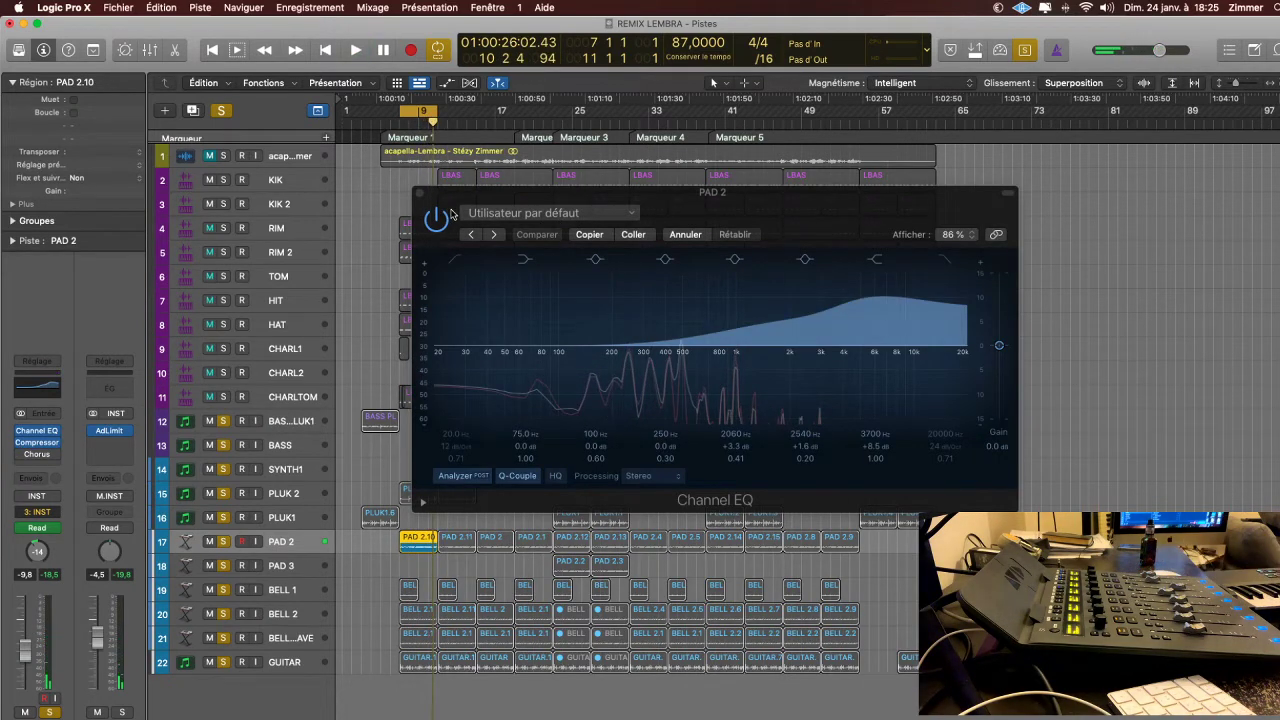
{"action": "left_click", "coordinate": [40, 443]}
{"action": "key", "text": "space"}
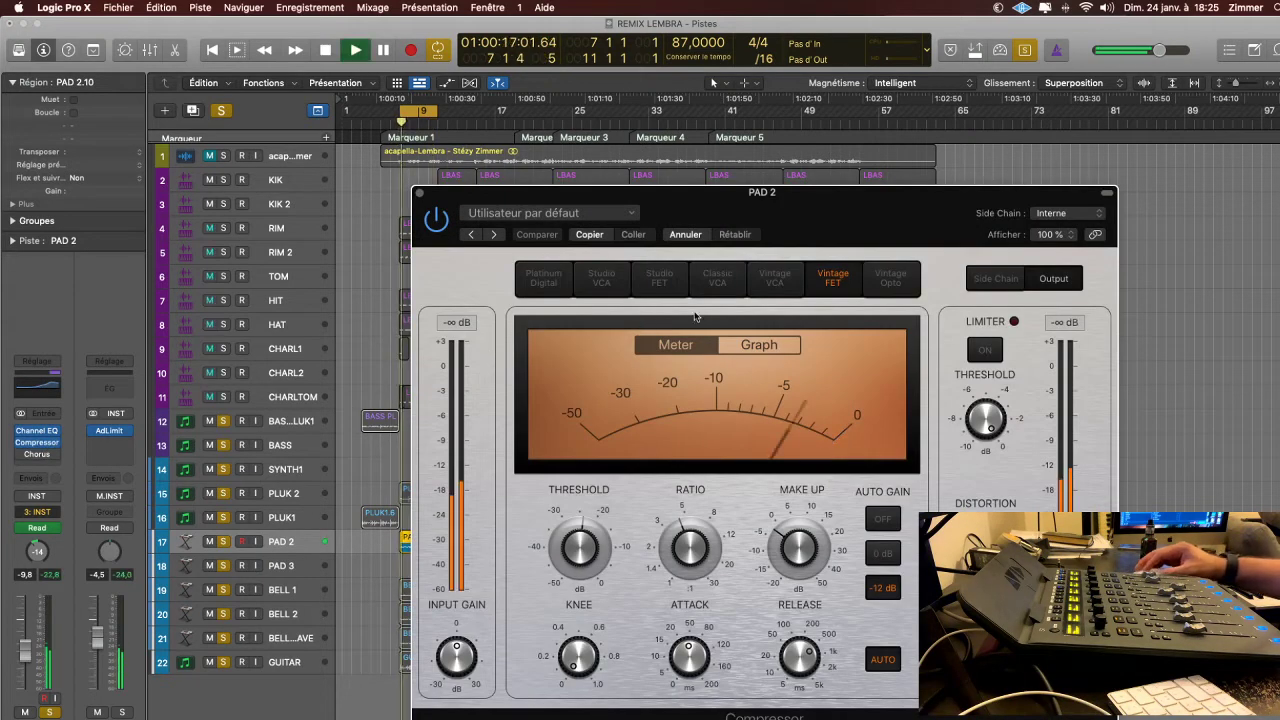
{"action": "left_click", "coordinate": [437, 221]}
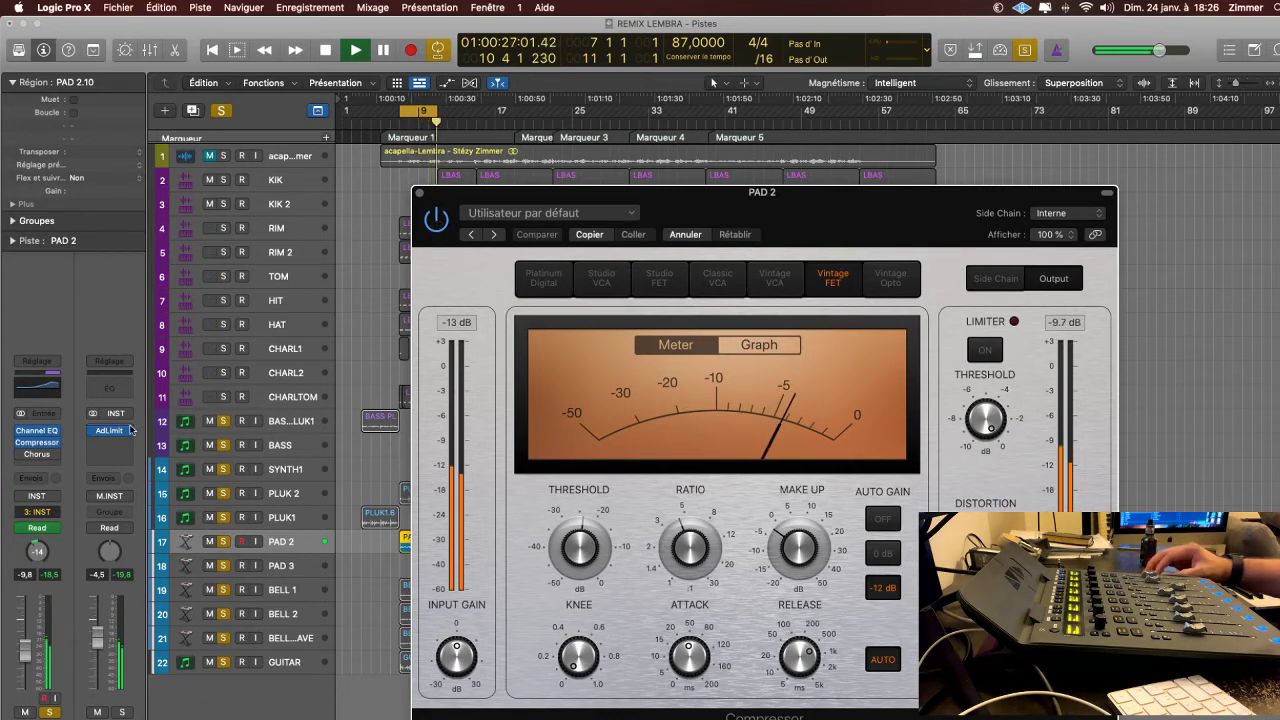
- Reactivate and view PAD 2's Chorus, close it, stop playback, and close the Compressor window
{"action": "left_click", "coordinate": [41, 456]}
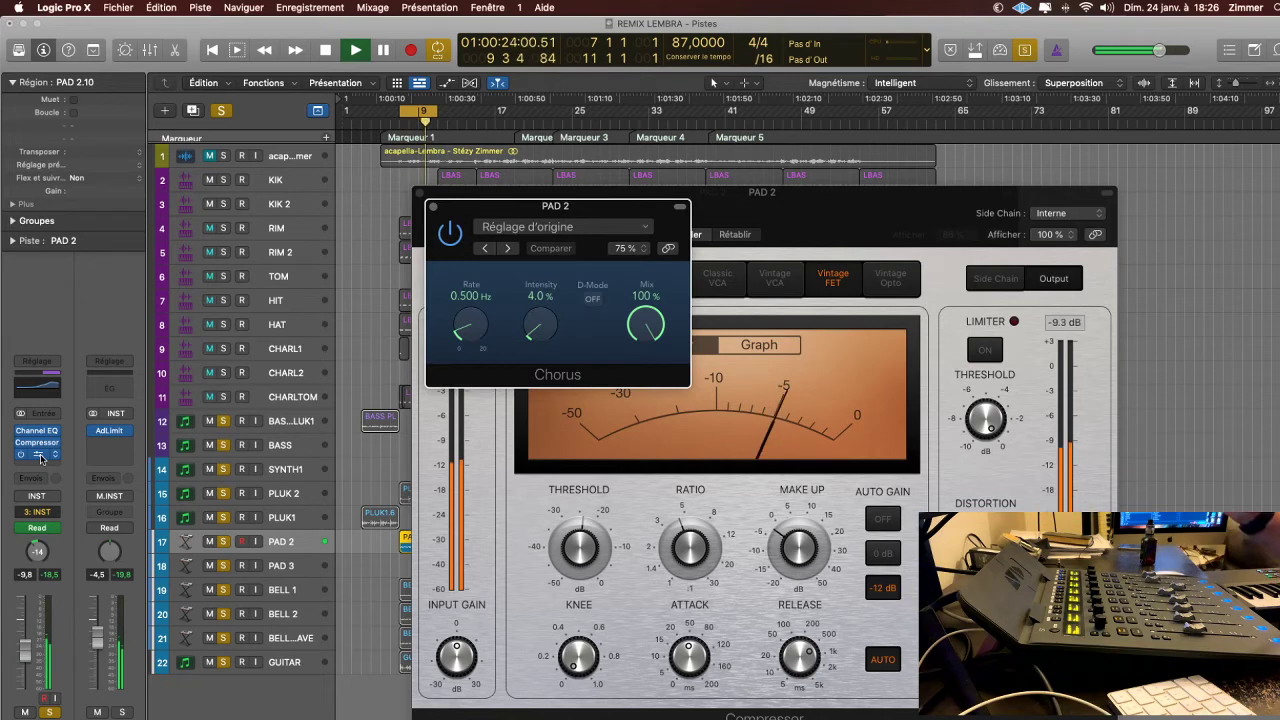
{"action": "left_click", "coordinate": [434, 208]}
{"action": "key", "text": "space"}
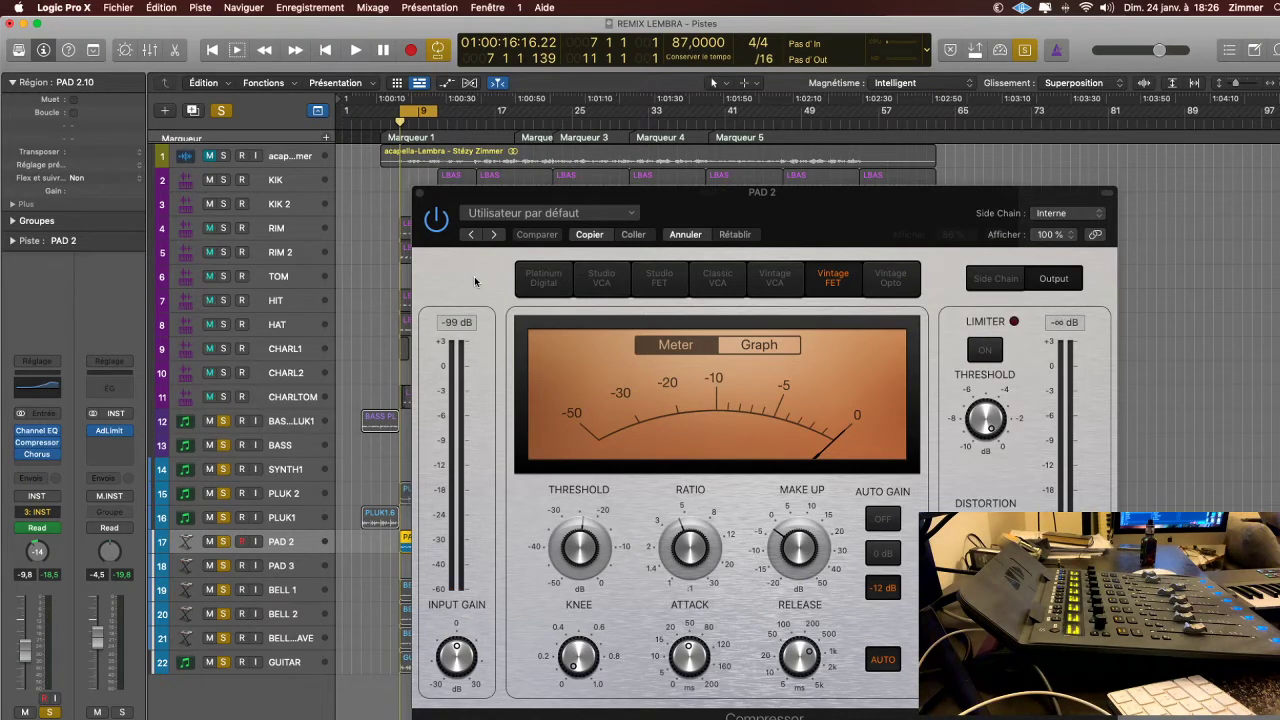
{"action": "left_click", "coordinate": [420, 193]}
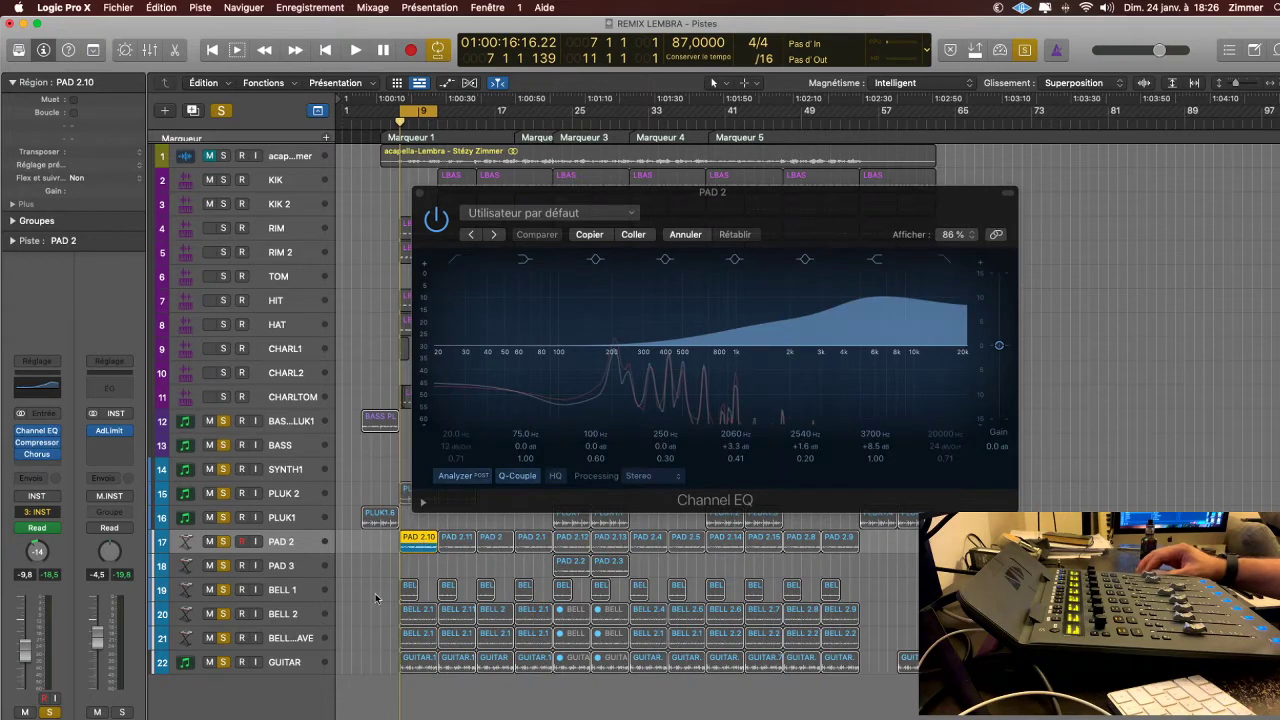
- Loop the first BELL 2 region on its own and close the PAD 2 Channel EQ window
{"action": "left_click", "coordinate": [315, 594]}
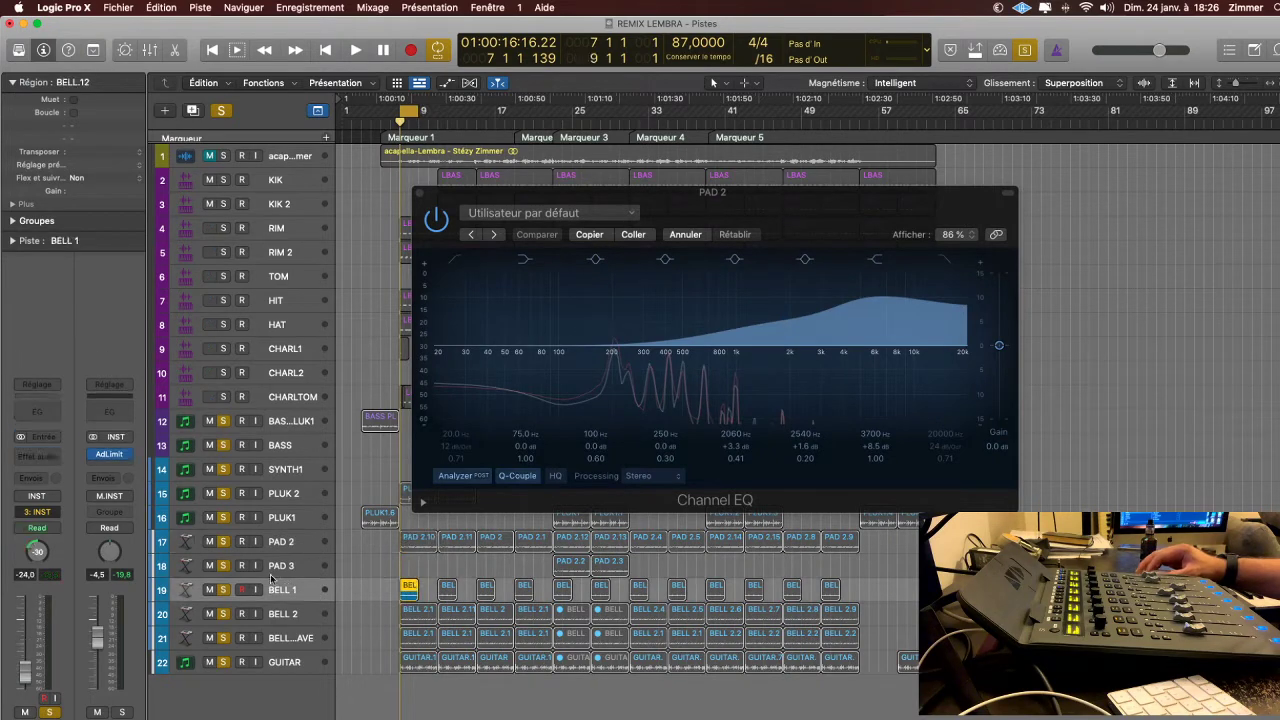
{"action": "left_click_drag", "start_coordinate": [445, 190], "coordinate": [717, 223]}
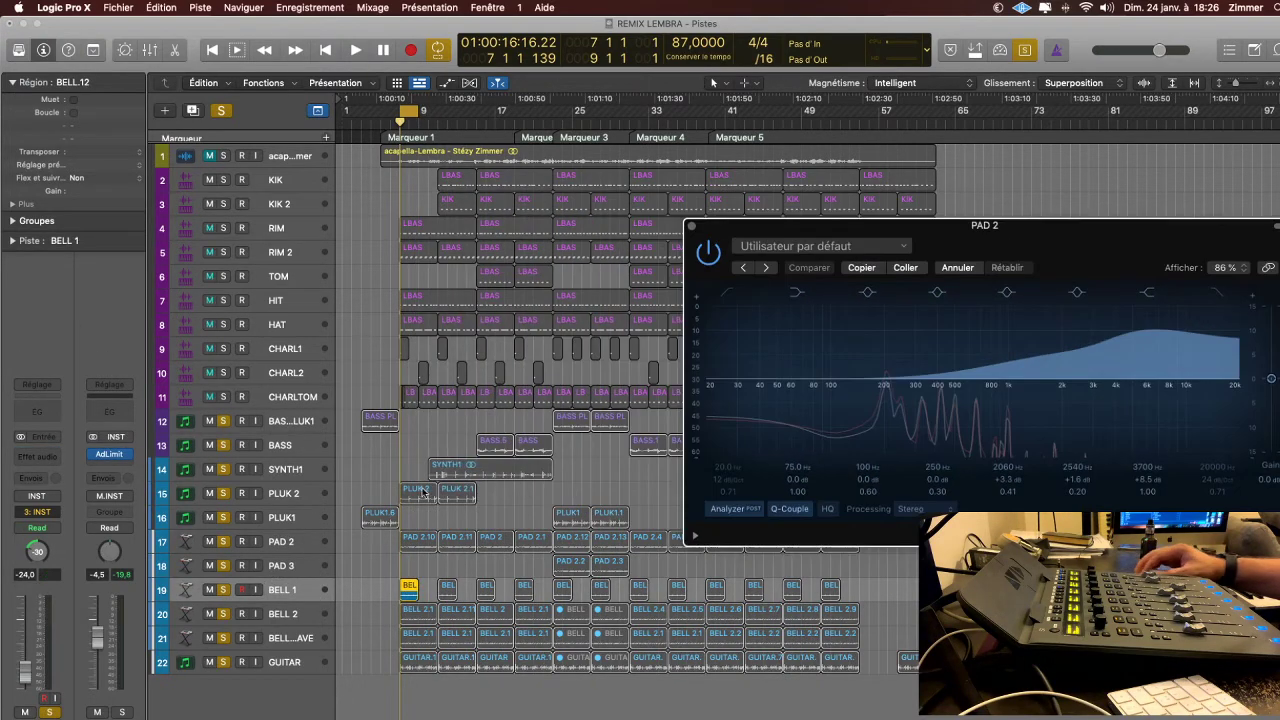
{"action": "left_click", "coordinate": [305, 614]}
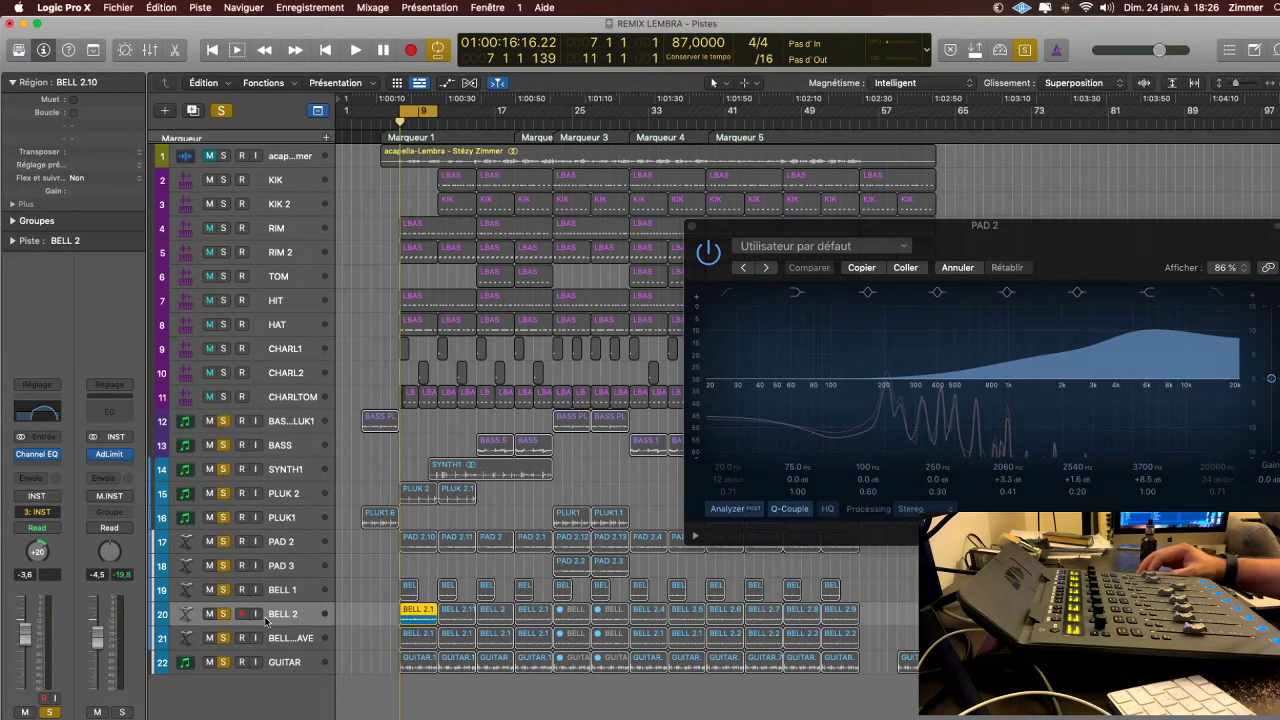
{"action": "key", "text": "space"}
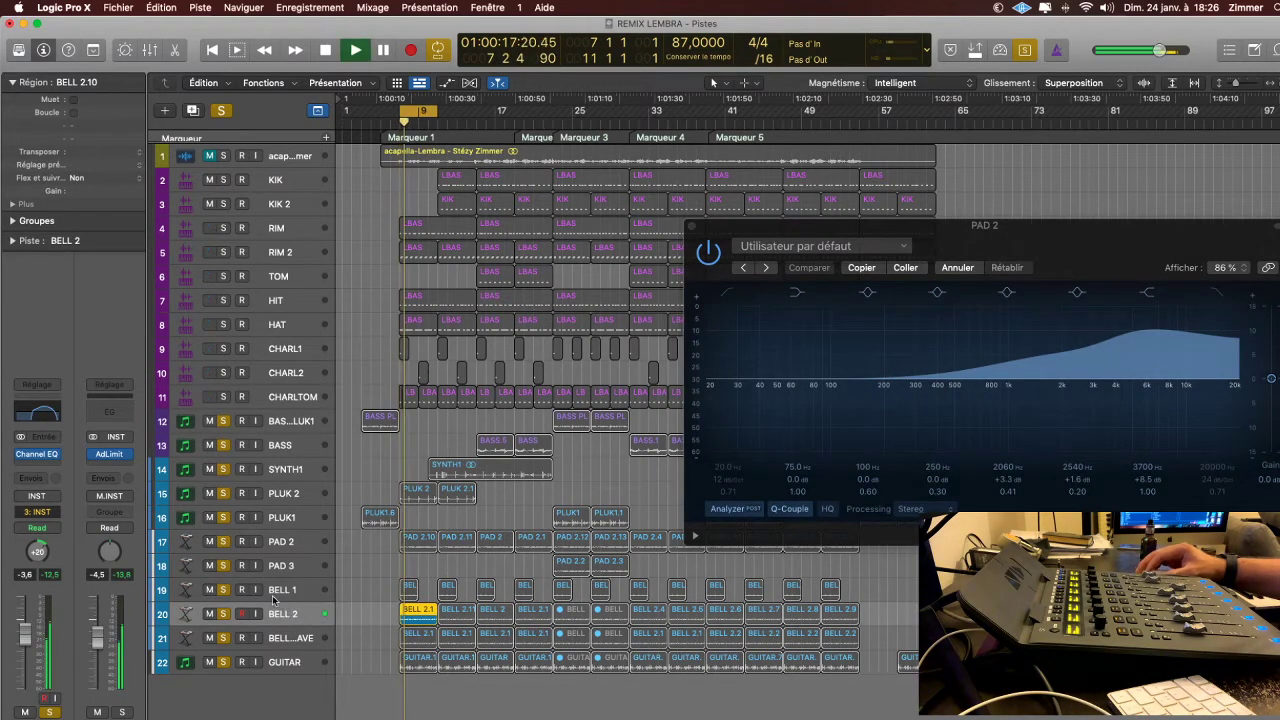
{"action": "left_click", "coordinate": [690, 228]}
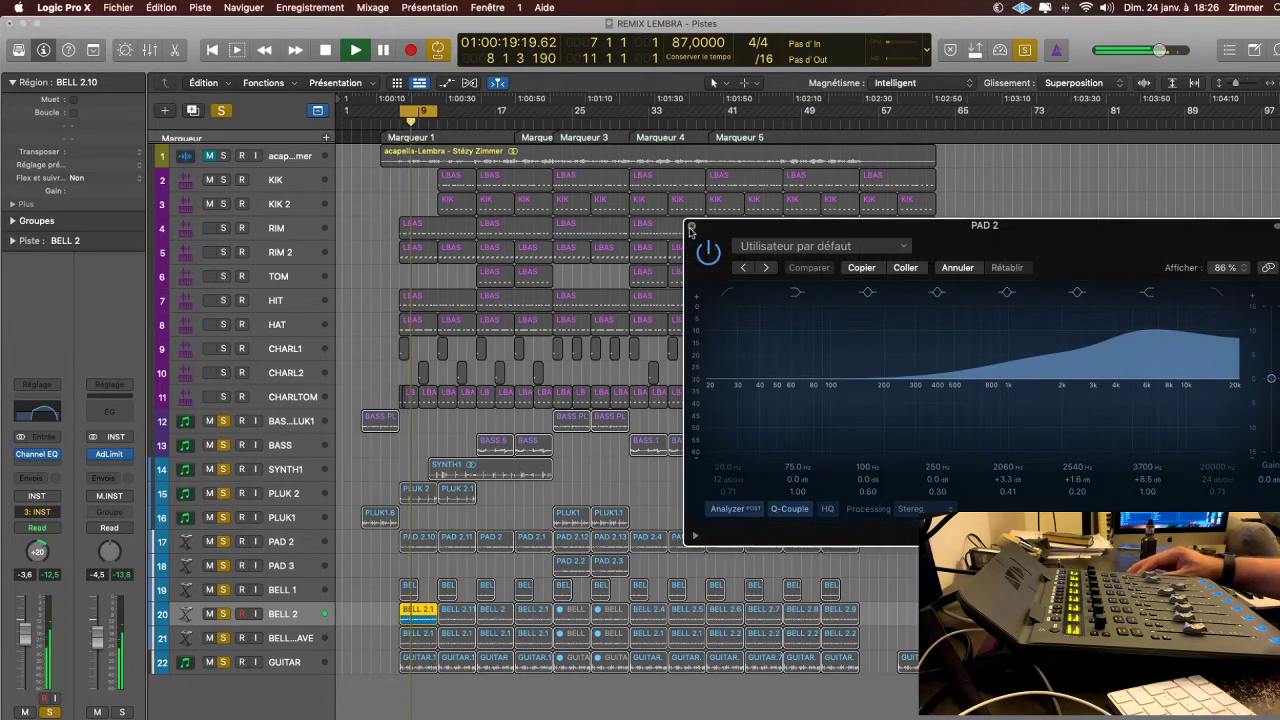
{"action": "left_click", "coordinate": [690, 229]}
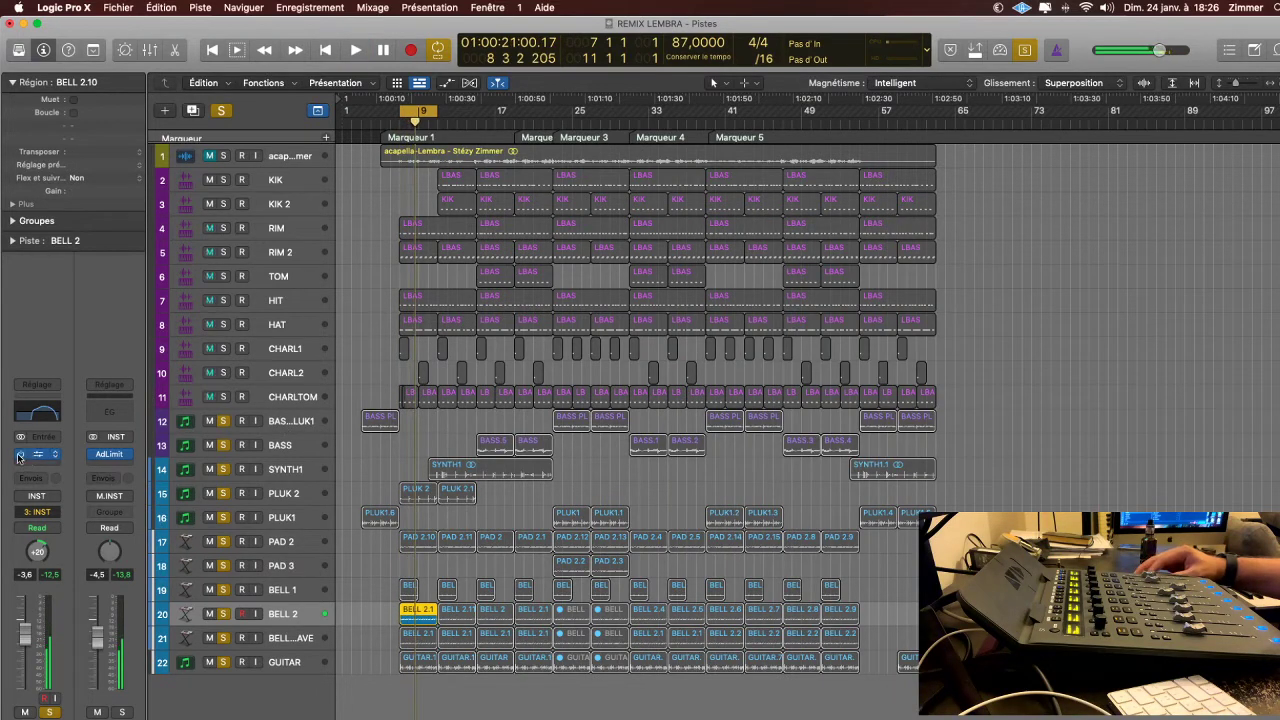
- Play the BELL 2 loop with its Channel EQ bypassed, open the EQ to inspect its bands, and stop playback
{"action": "key", "text": "space"}
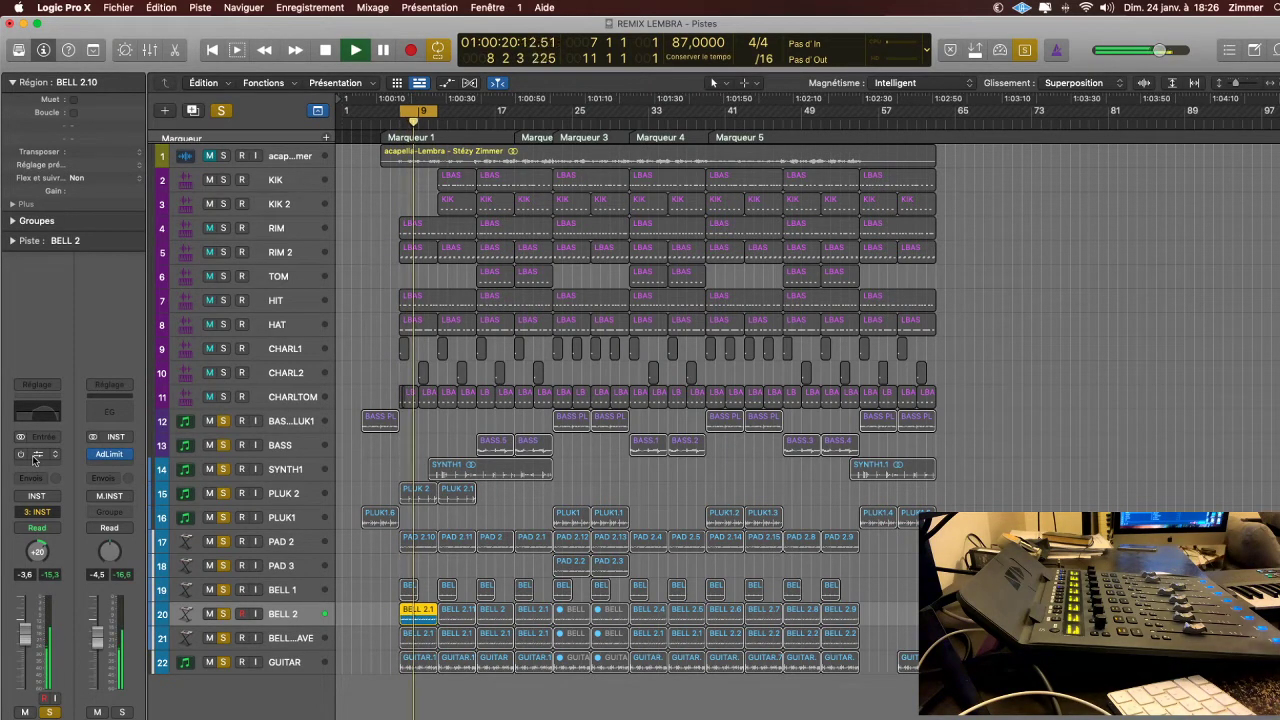
{"action": "left_click", "coordinate": [38, 454]}
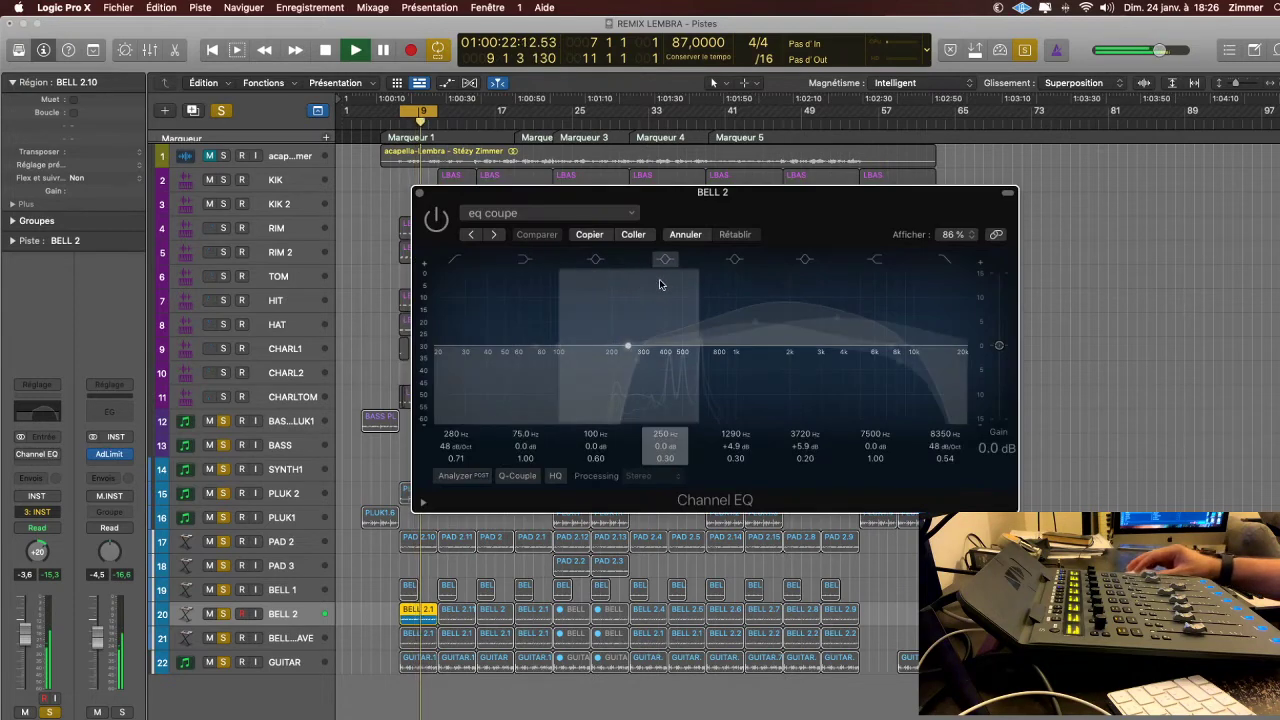
{"action": "key", "text": "space"}
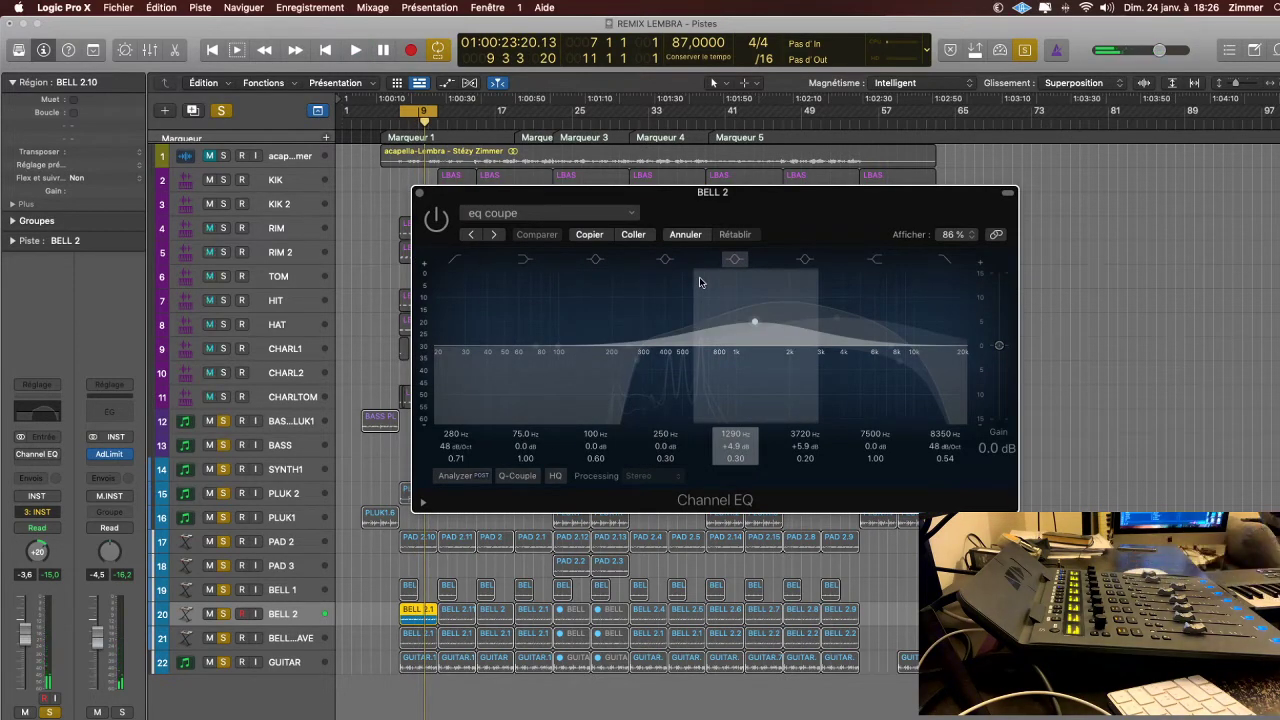
- Play the BELL GRAVE loop, open its Channel EQ, and arrange it beside BELL 2's Channel EQ
{"action": "left_click", "coordinate": [282, 638]}
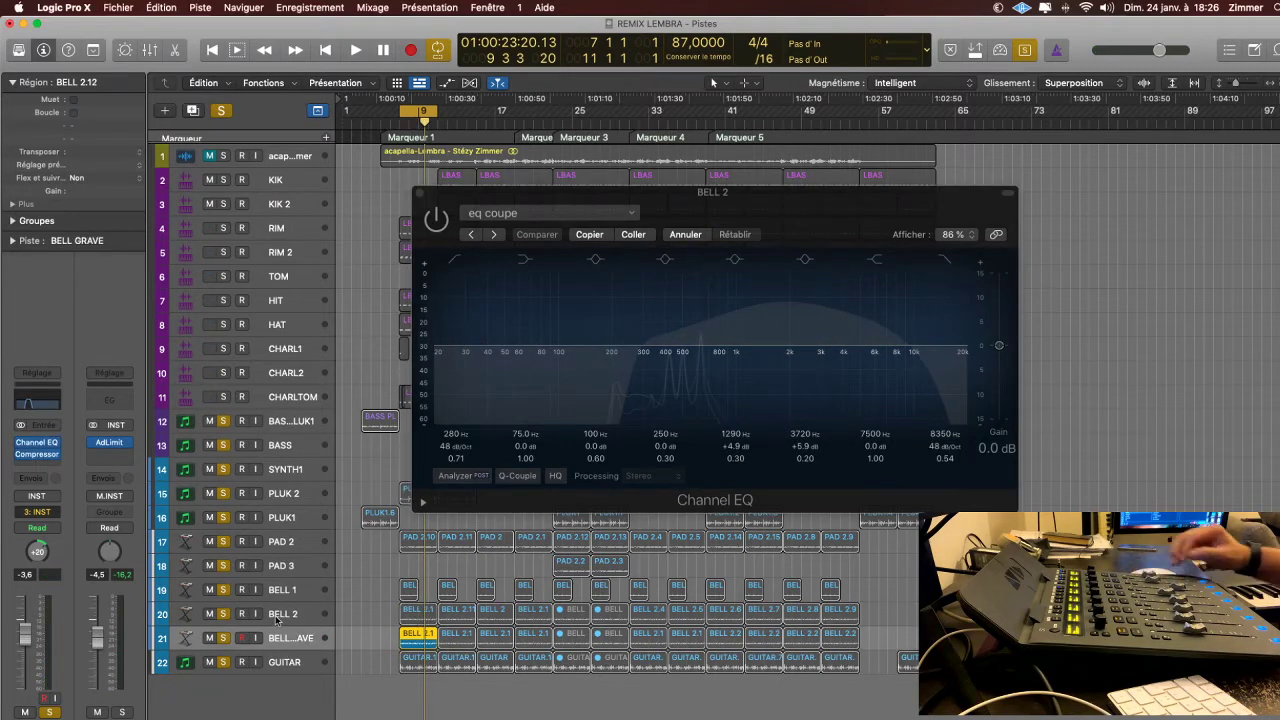
{"action": "key", "text": "space"}
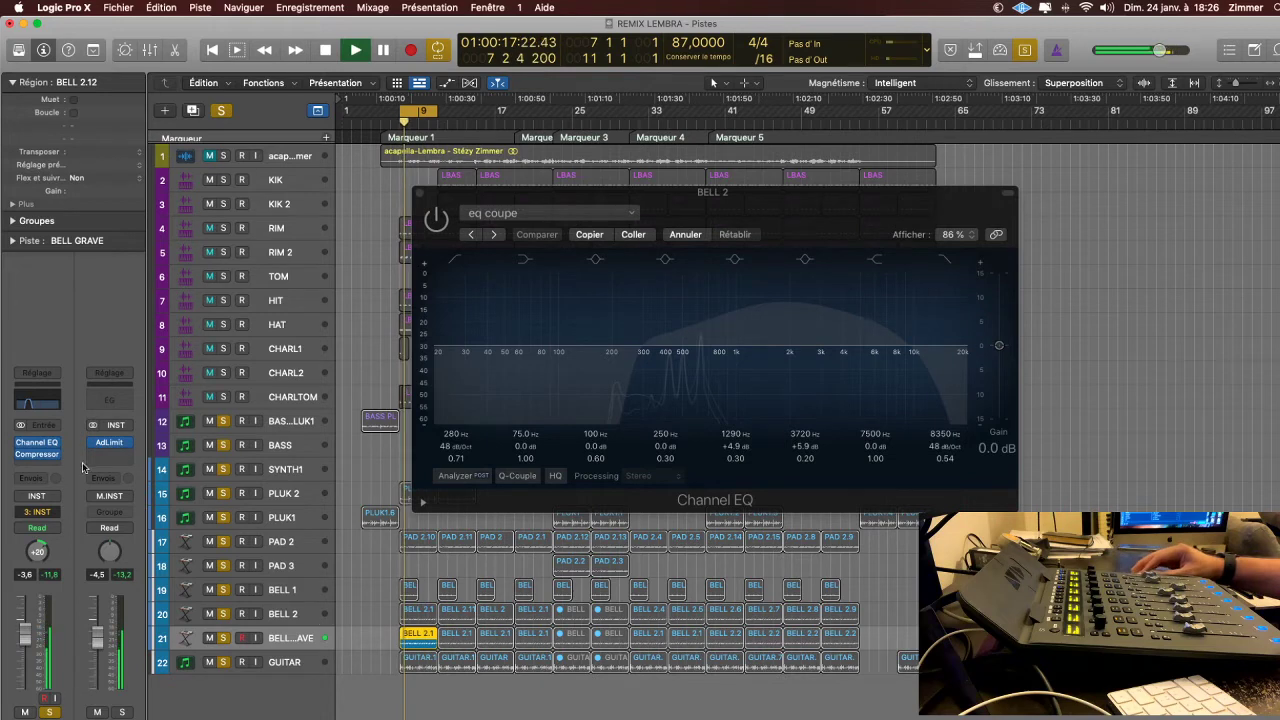
{"action": "left_click", "coordinate": [515, 327]}
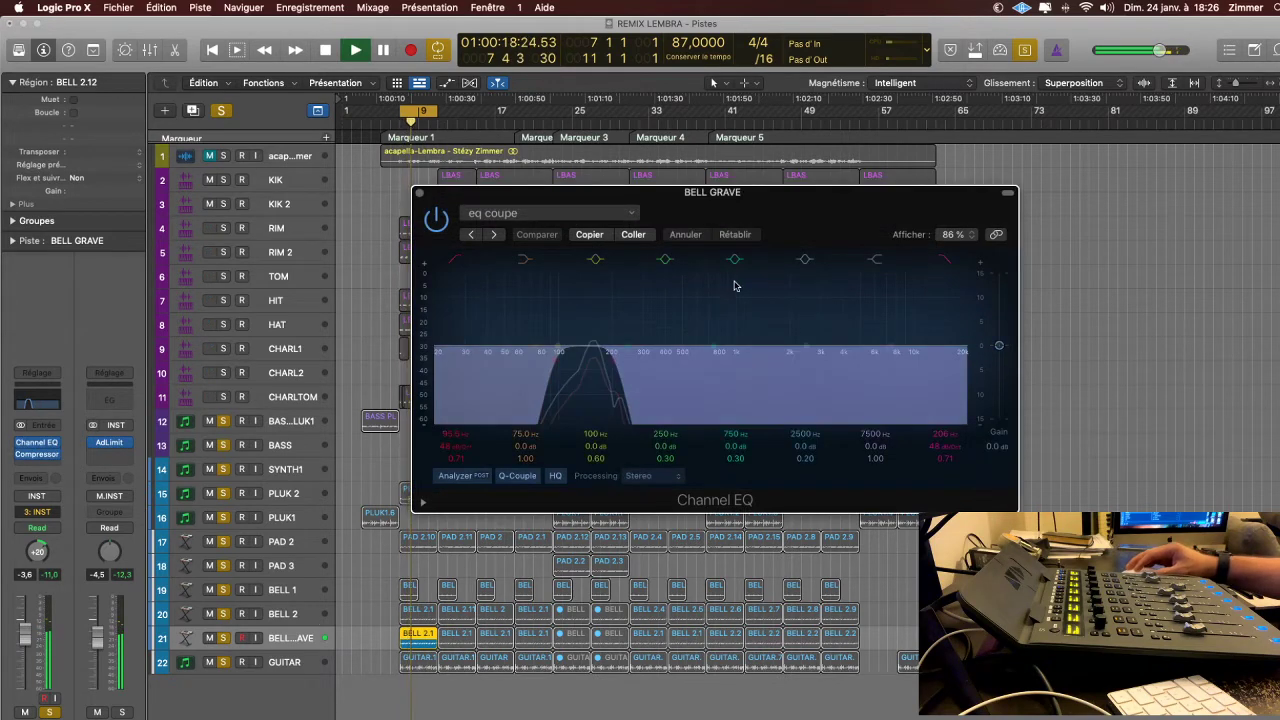
{"action": "key", "text": "space"}
{"action": "left_click_drag", "start_coordinate": [692, 199], "coordinate": [1032, 196]}
{"action": "left_click_drag", "start_coordinate": [703, 205], "coordinate": [482, 199]}
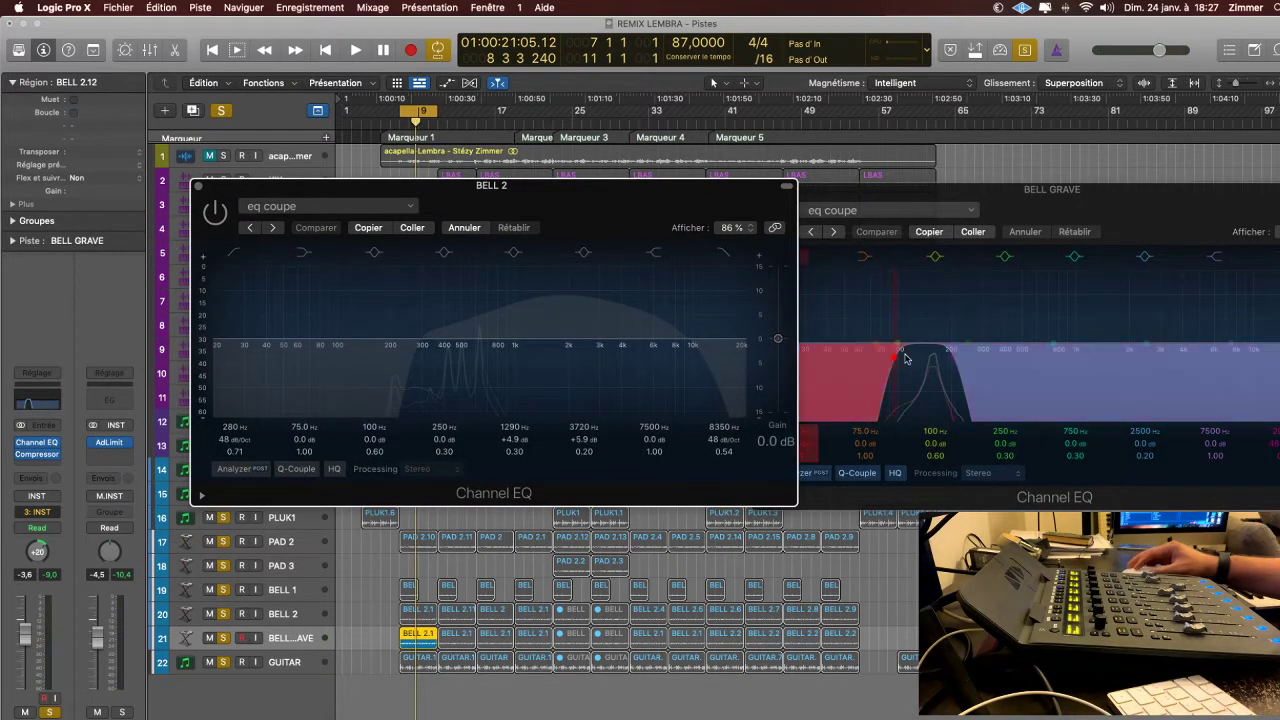
- Try BELL GRAVE with the EQ's high cut raised far up the spectrum, and restore the saved EQ settings
{"action": "left_click_drag", "start_coordinate": [955, 362], "coordinate": [1180, 370]}
{"action": "key", "text": "space"}
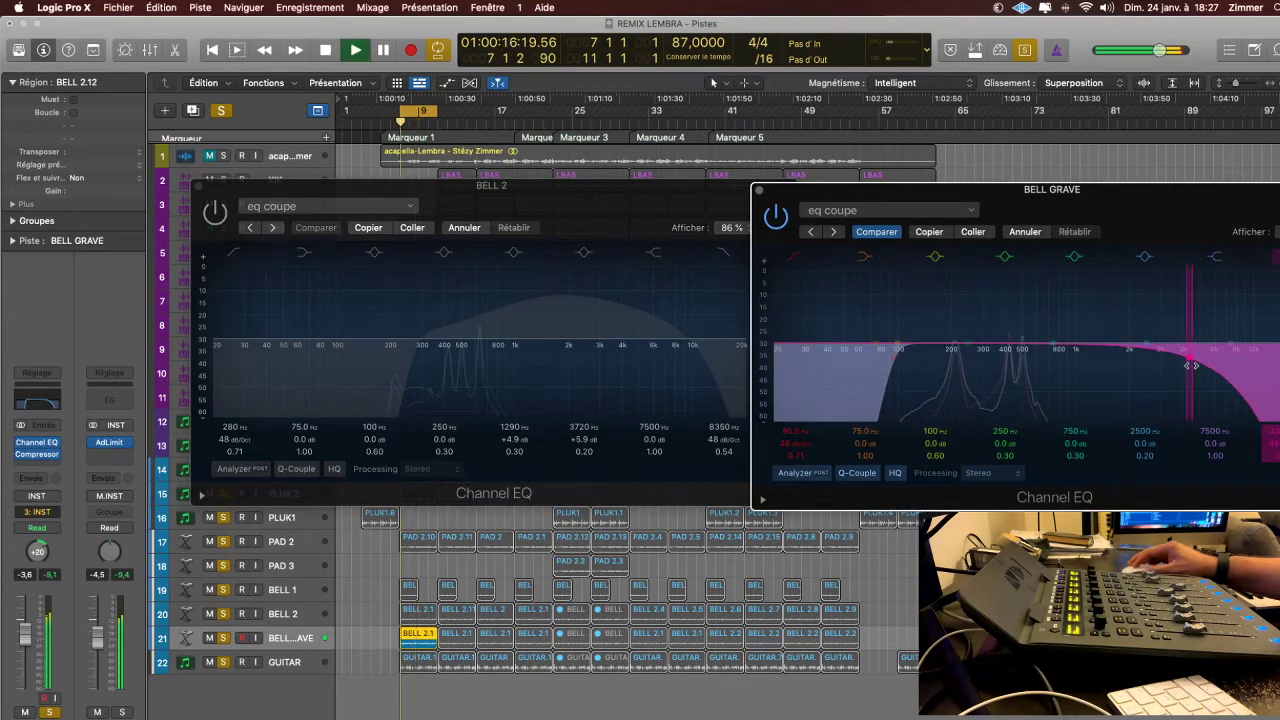
{"action": "key", "text": "space"}
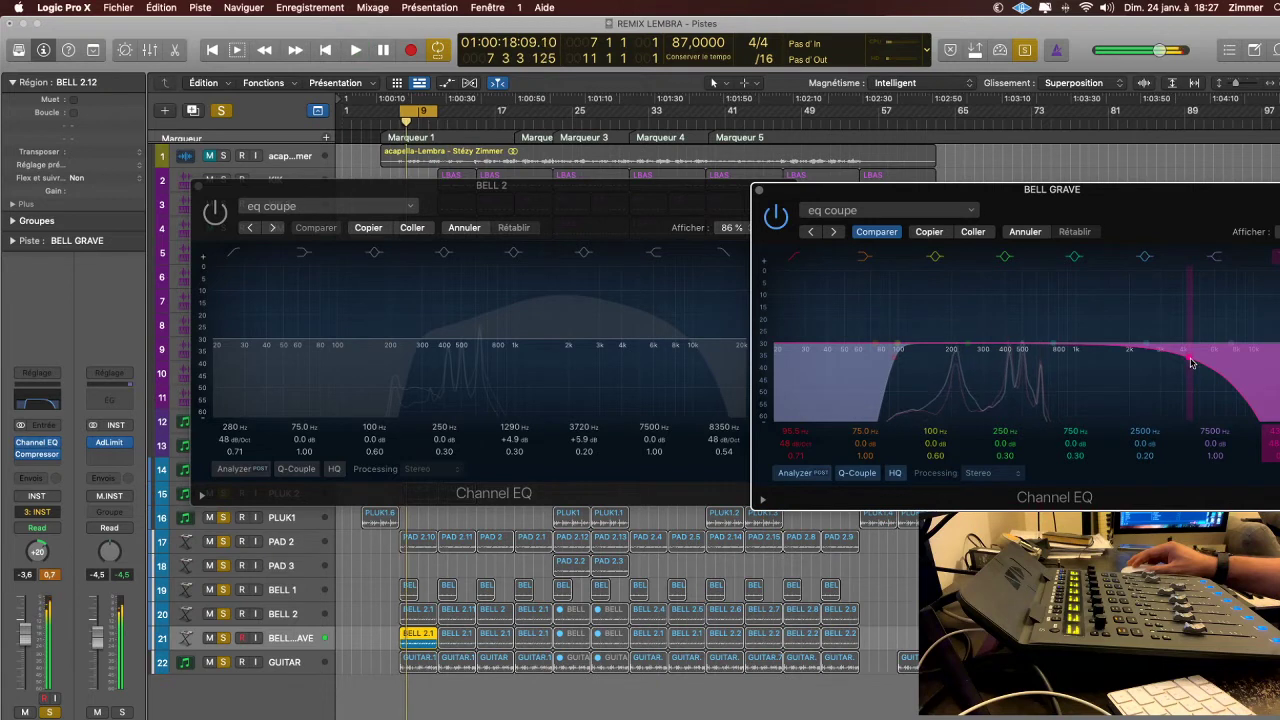
{"action": "left_click_drag", "start_coordinate": [1181, 363], "coordinate": [1133, 370]}
{"action": "left_click", "coordinate": [887, 233]}
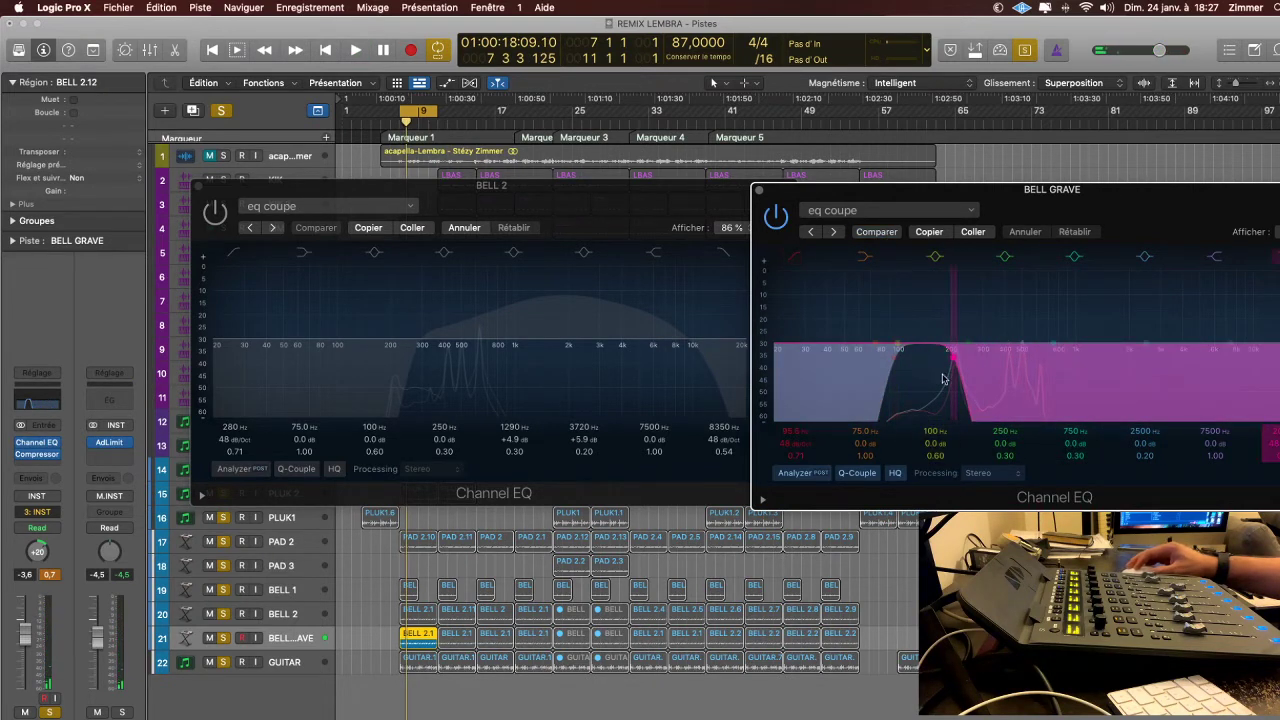
- Play the BELL GRAVE loop with its saved EQ settings and close both Channel EQ windows
{"action": "key", "text": "space"}
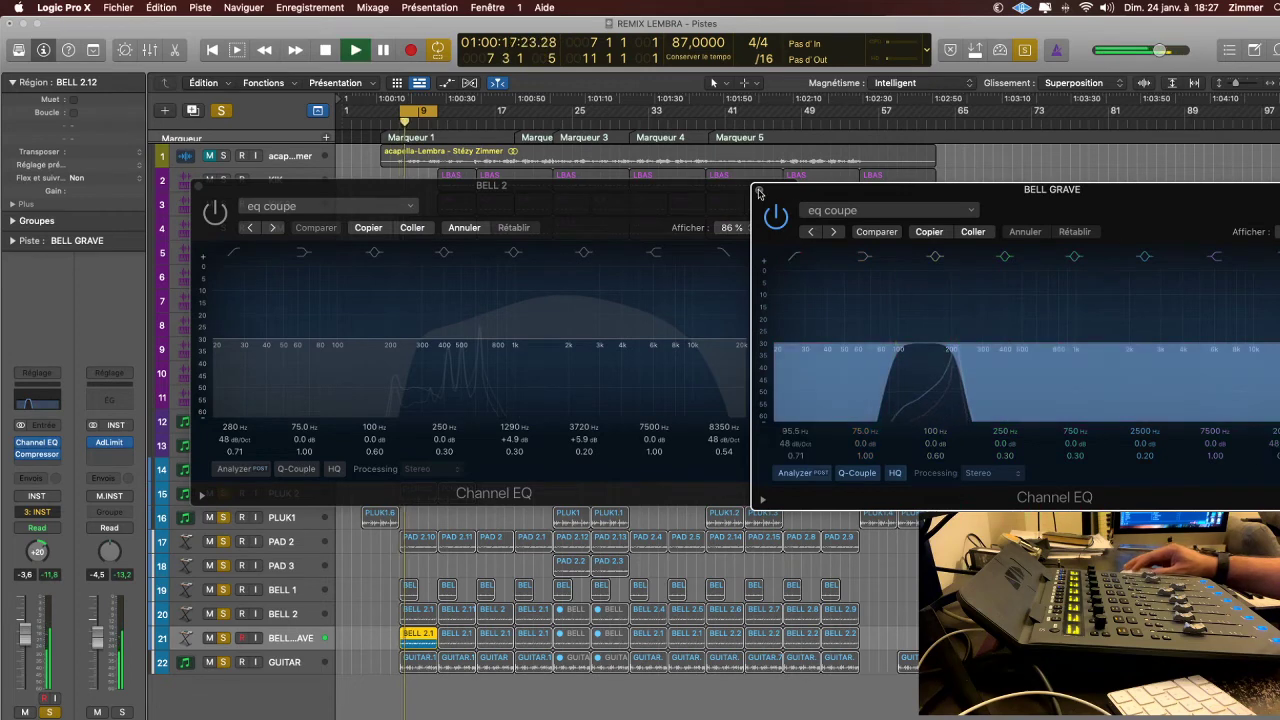
{"action": "left_click", "coordinate": [757, 191]}
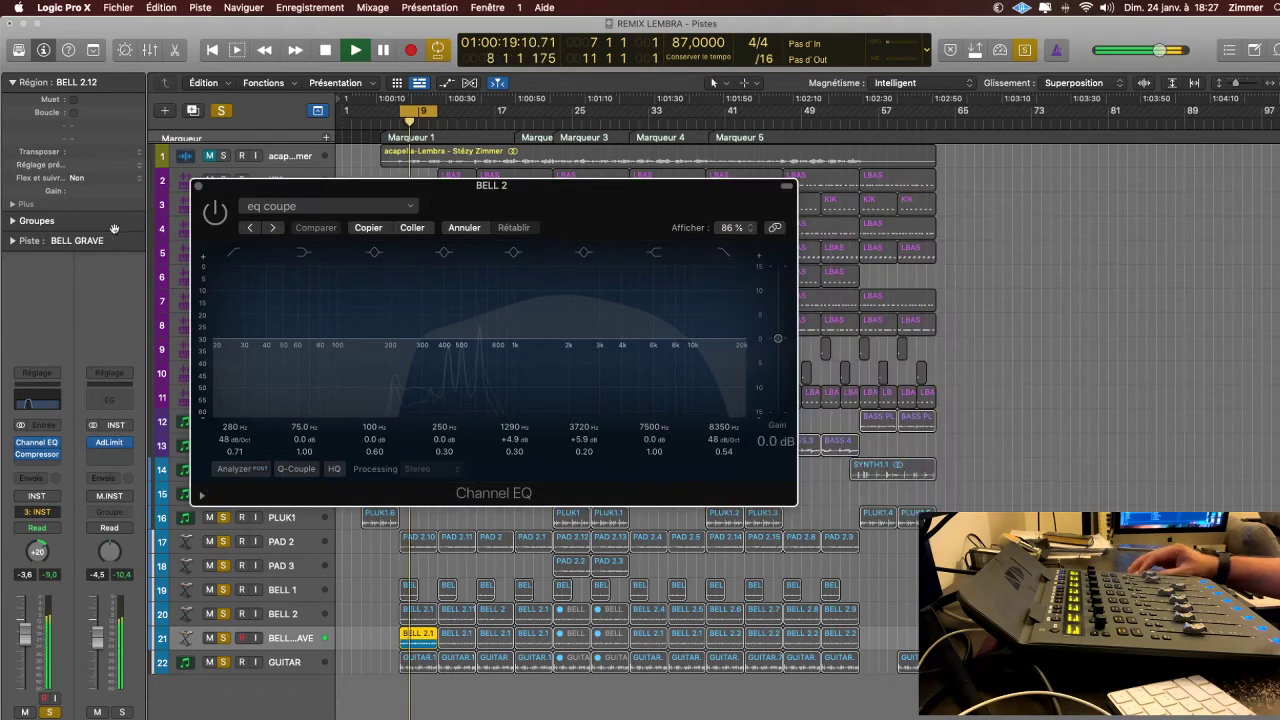
{"action": "left_click", "coordinate": [198, 188]}
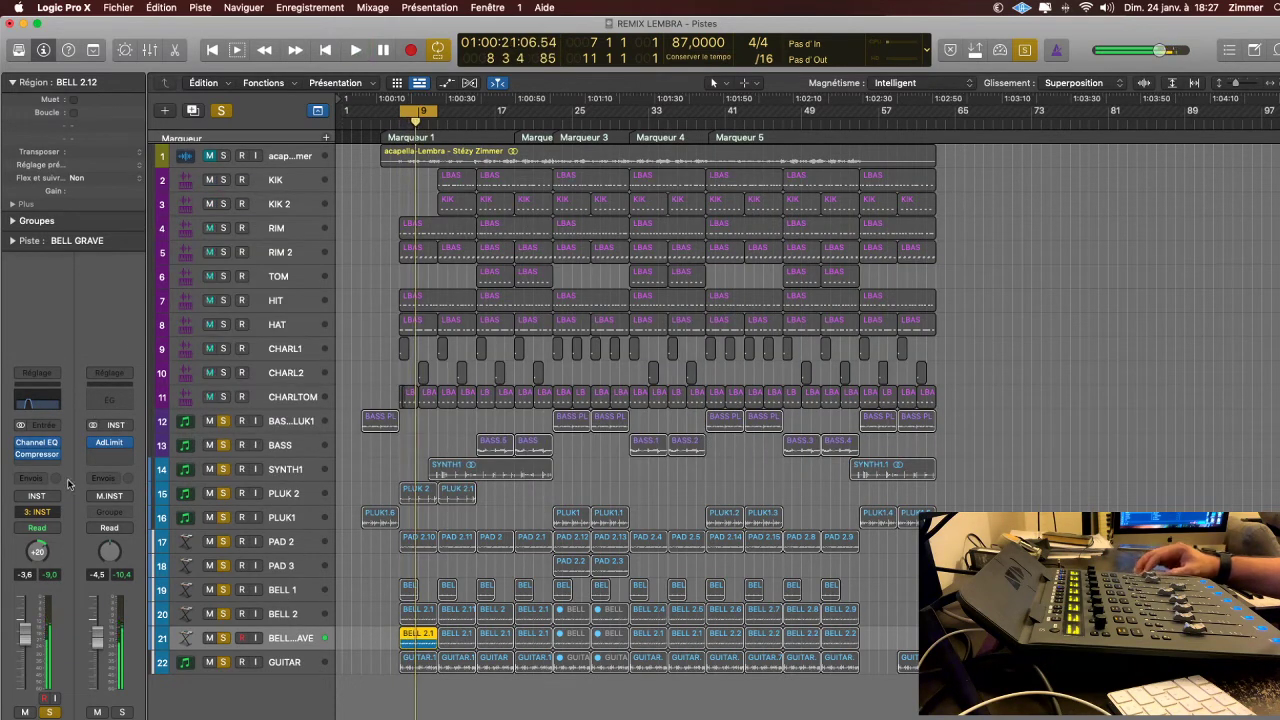
- Open BELL GRAVE's Compressor and check its side-chain source, Bus 1 (K), in the bus list
{"action": "left_click", "coordinate": [33, 455]}
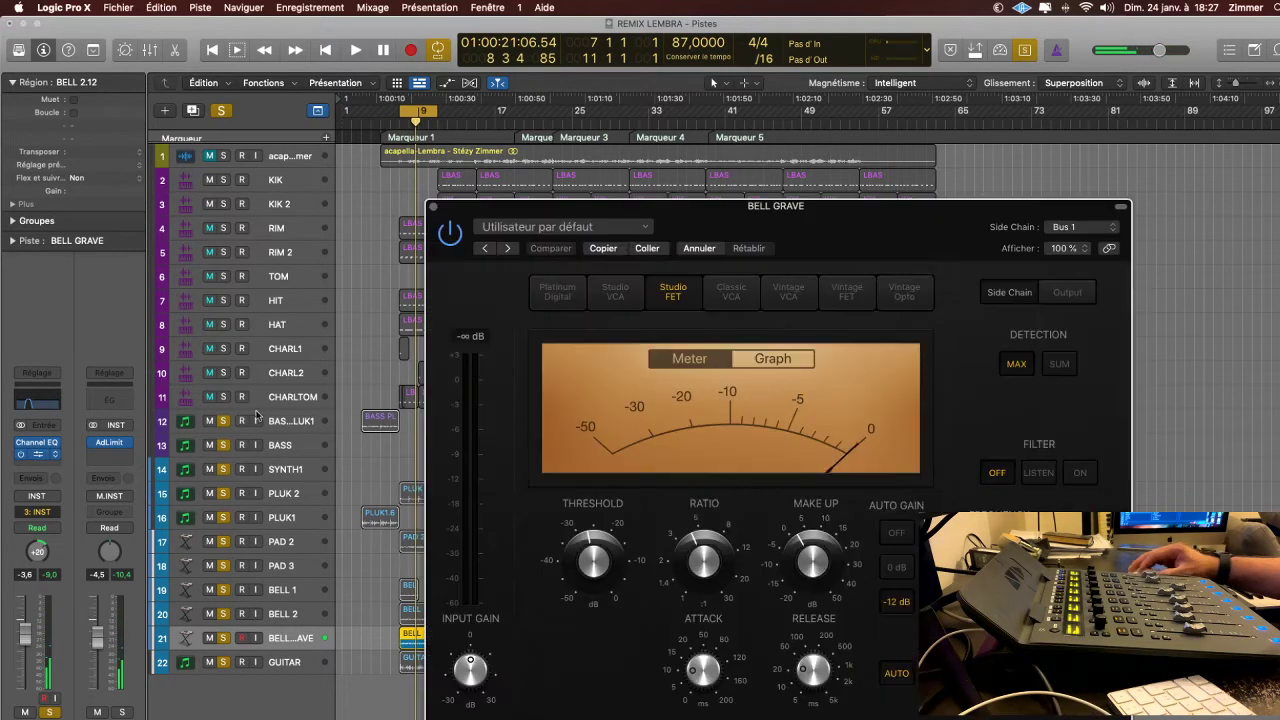
{"action": "left_click_drag", "start_coordinate": [982, 239], "coordinate": [968, 120]}
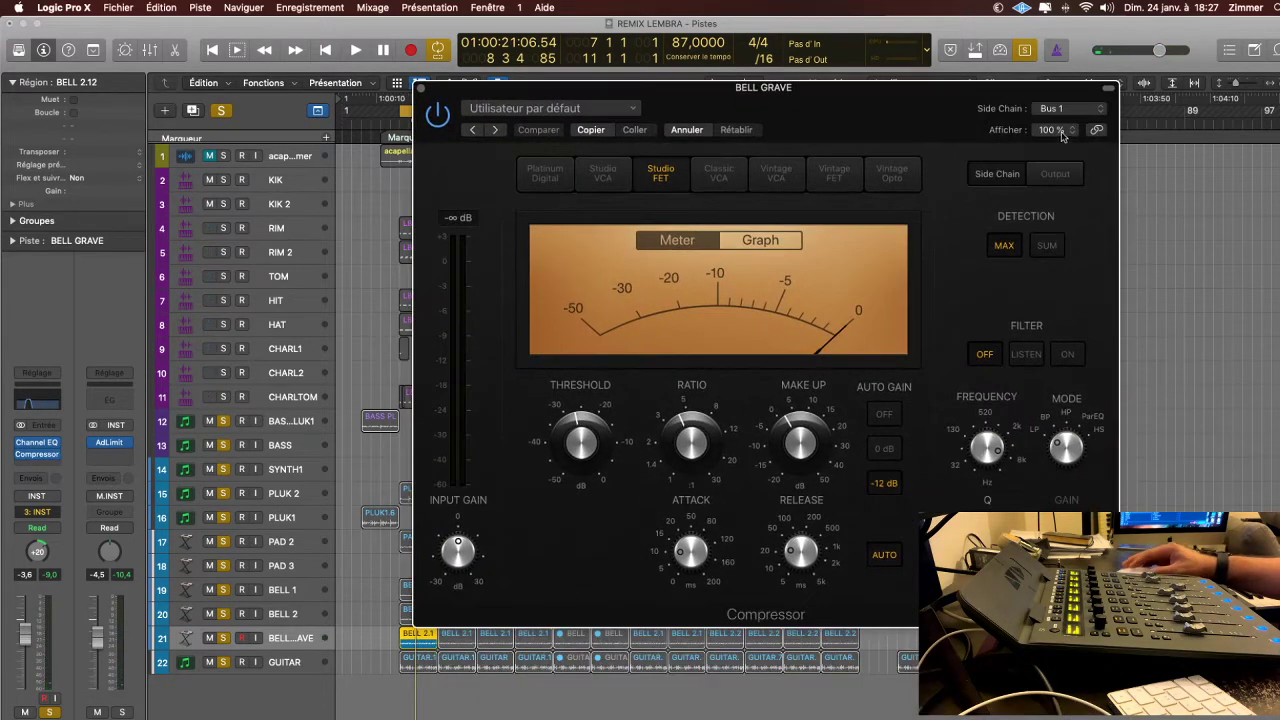
{"action": "left_click", "coordinate": [1064, 110]}
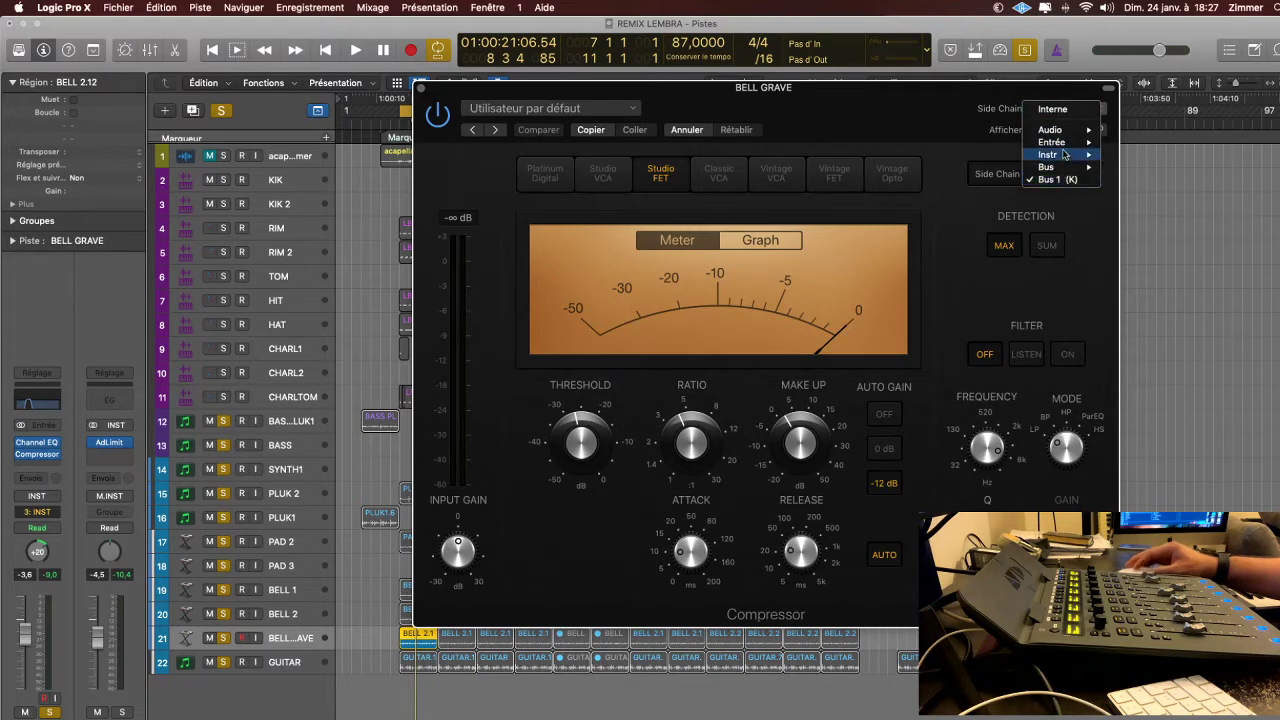
{"action": "mouse_move", "coordinate": [1067, 170]}
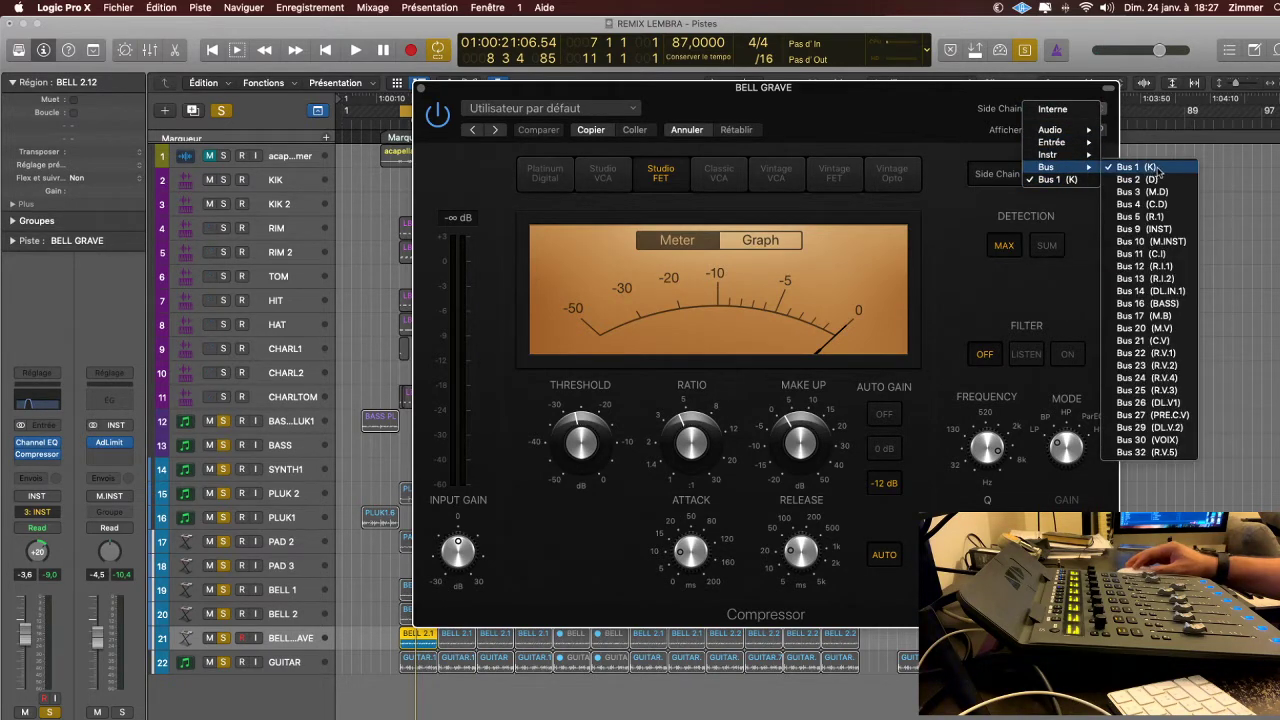
{"action": "left_click", "coordinate": [975, 133]}
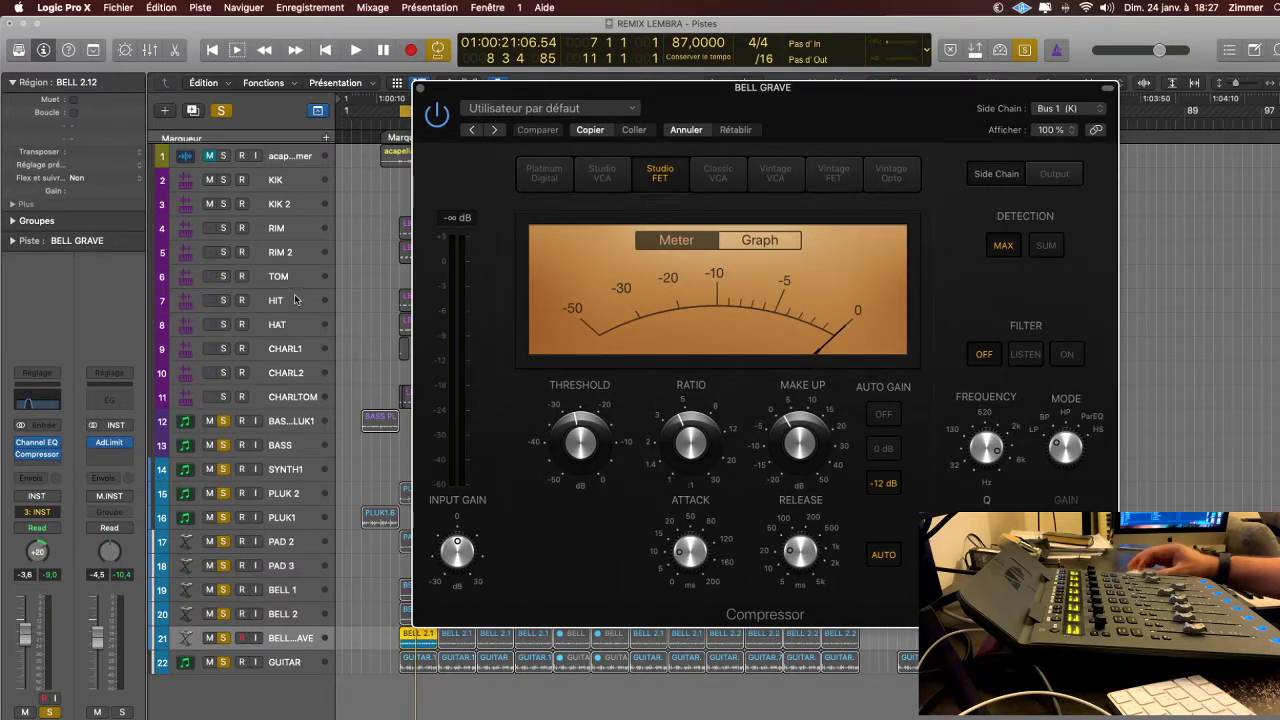
- Loop the first KIK region and play it with BELL GRAVE's Compressor meter in view
{"action": "key", "text": "space"}
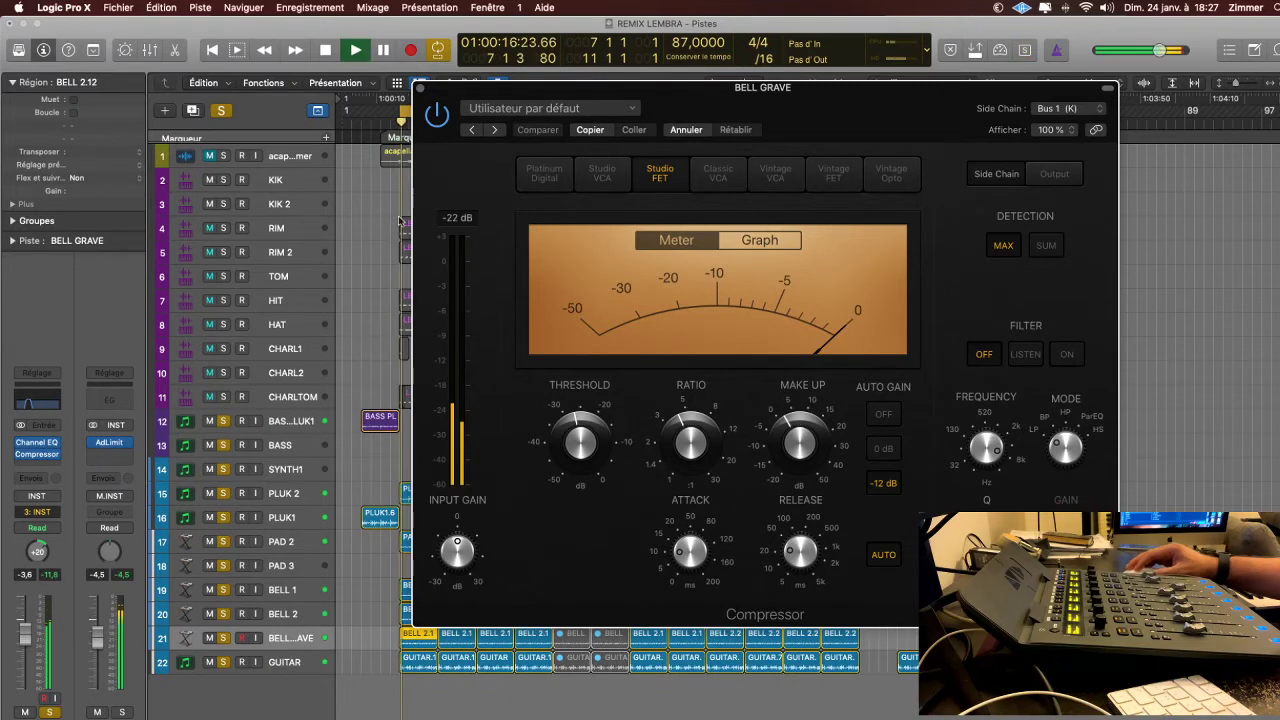
{"action": "left_click_drag", "start_coordinate": [472, 89], "coordinate": [777, 131]}
{"action": "key", "text": "space"}
{"action": "left_click", "coordinate": [451, 183]}
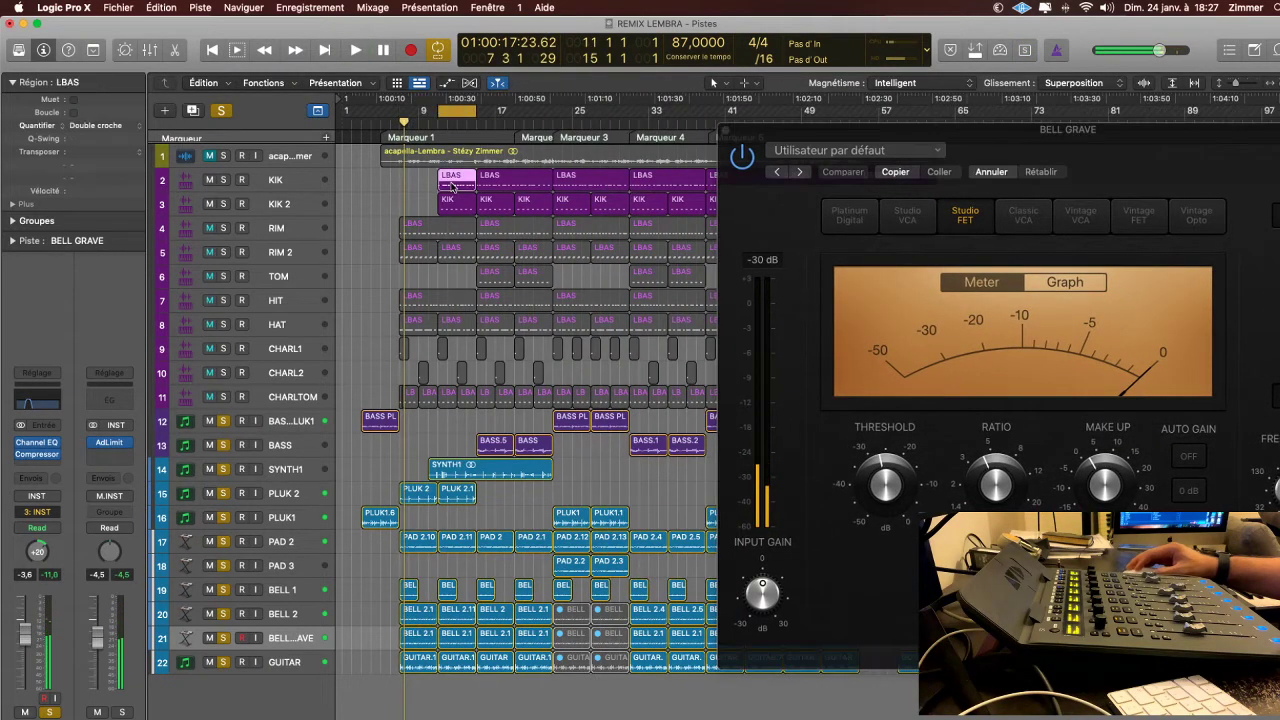
{"action": "key", "text": "space"}
{"action": "left_click_drag", "start_coordinate": [982, 151], "coordinate": [804, 144]}
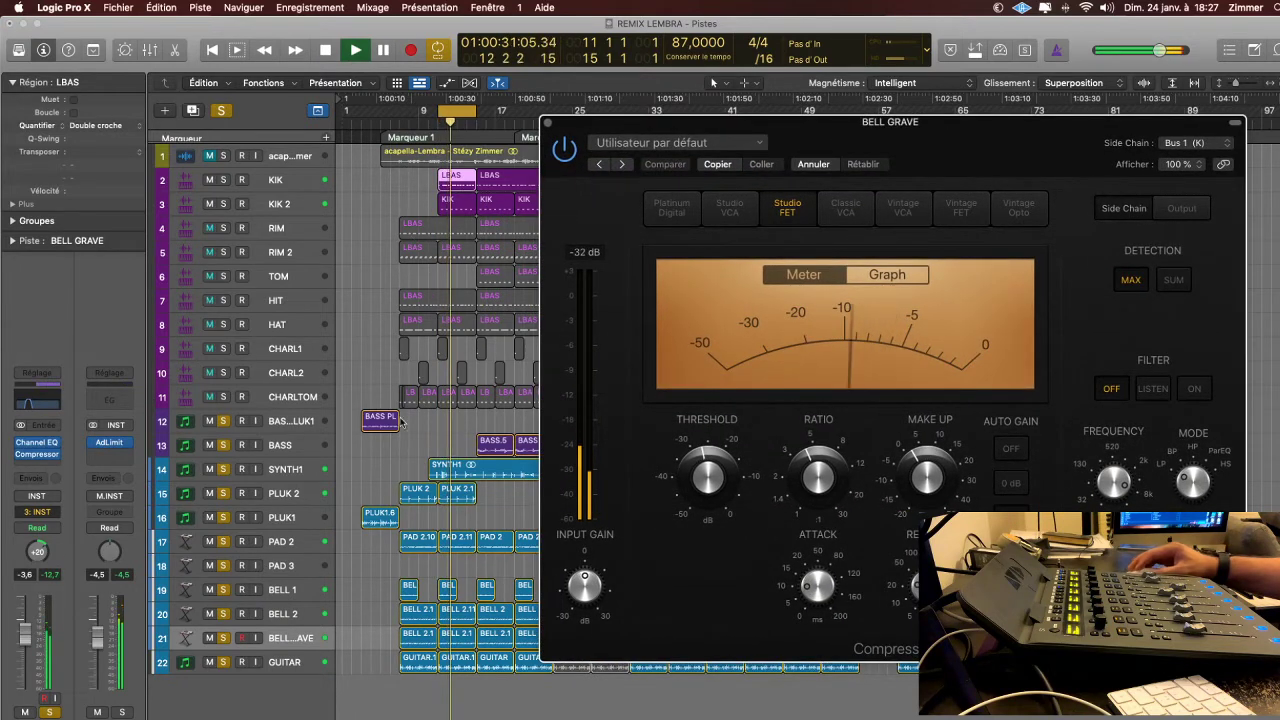
- Toggle the solo of the instrument group from SYNTH1 to GUITAR, and play the loop with the group soloed
{"action": "left_click", "coordinate": [223, 470]}
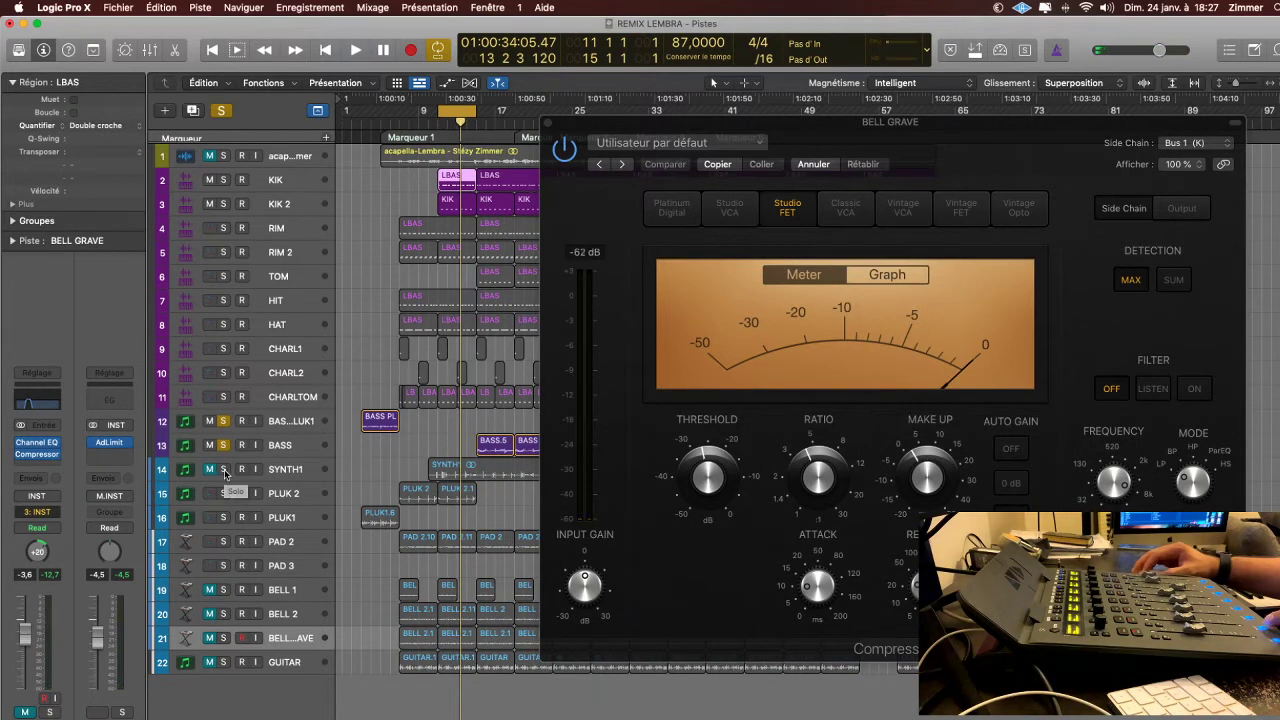
{"action": "left_click", "coordinate": [224, 494]}
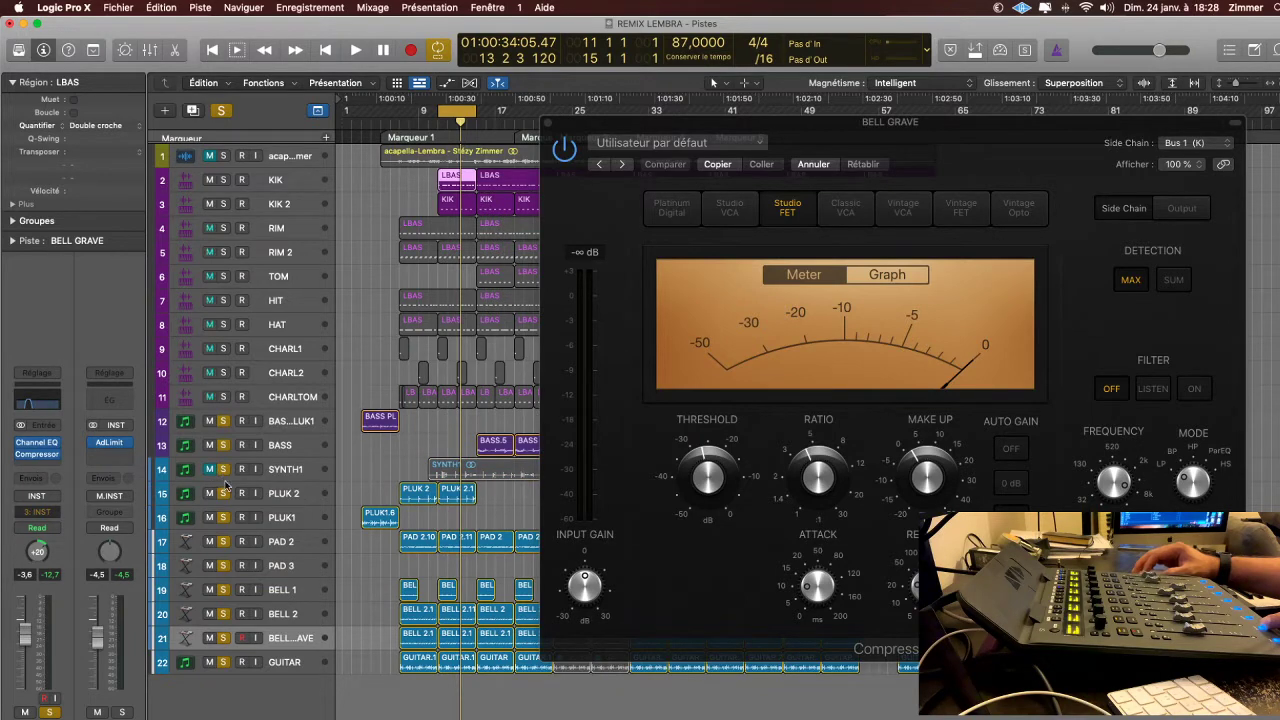
{"action": "left_click", "coordinate": [223, 496]}
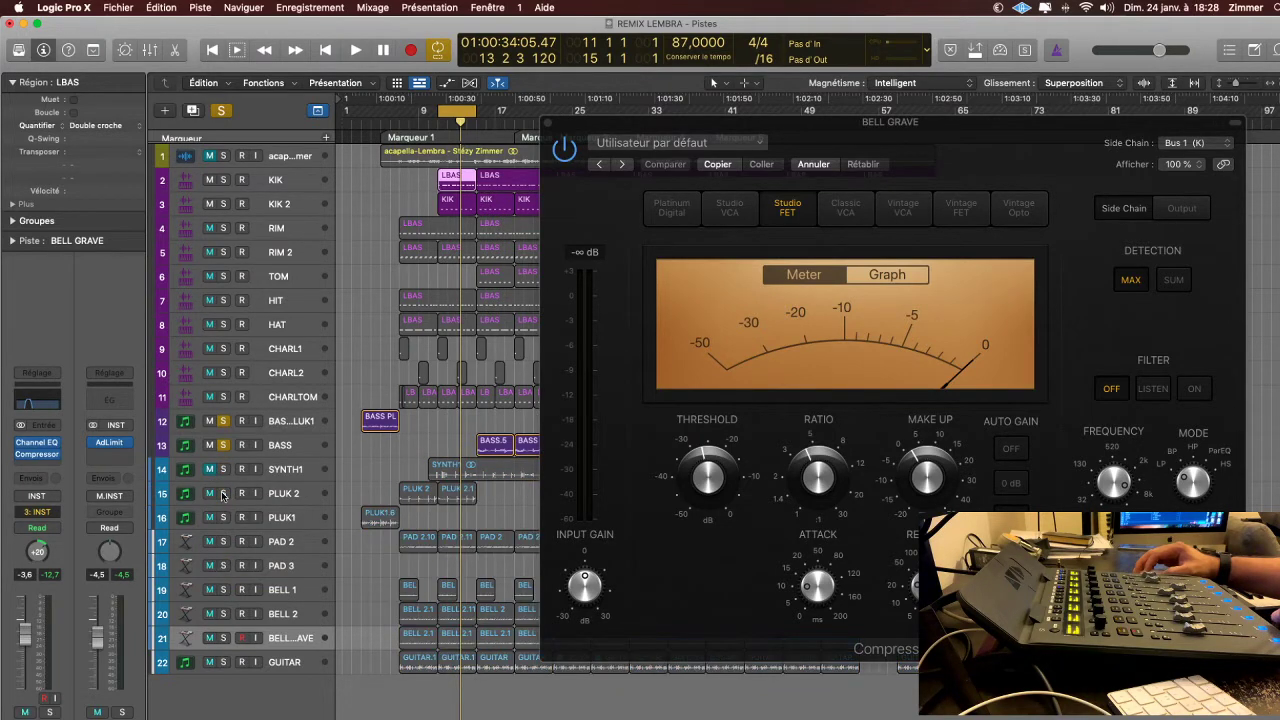
{"action": "key", "text": "space"}
{"action": "left_click", "coordinate": [232, 496]}
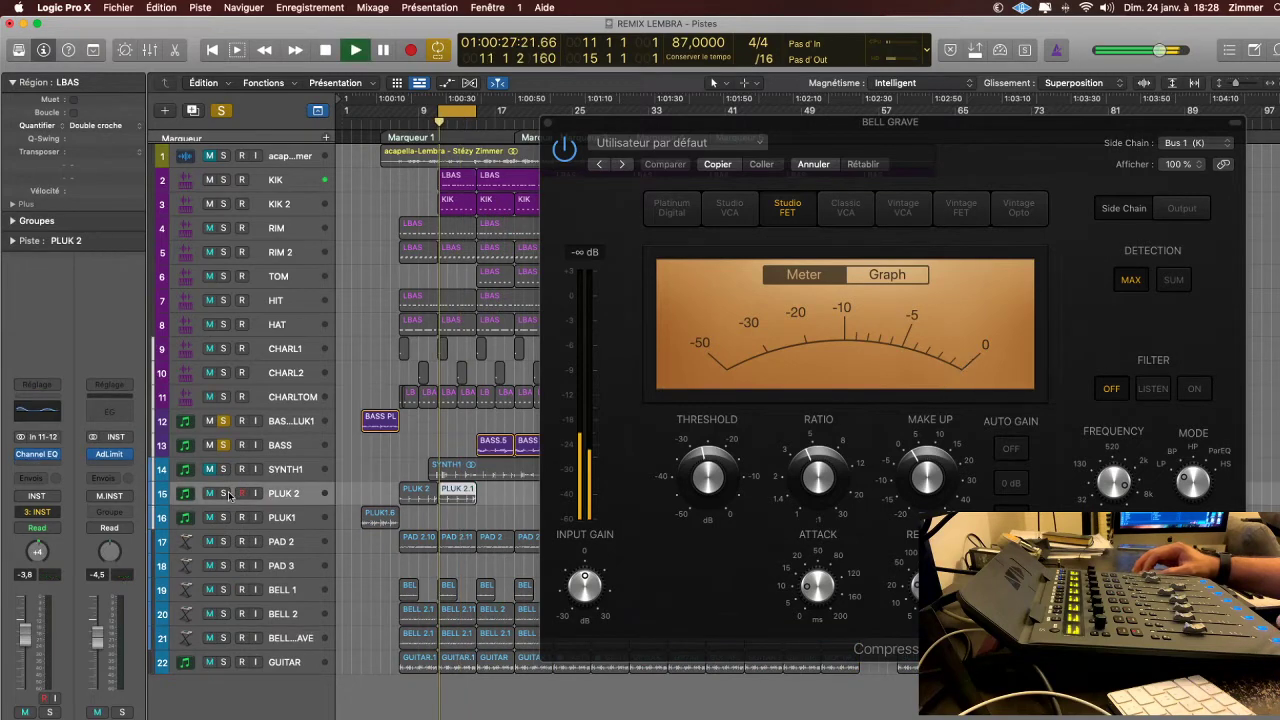
{"action": "left_click", "coordinate": [227, 492]}
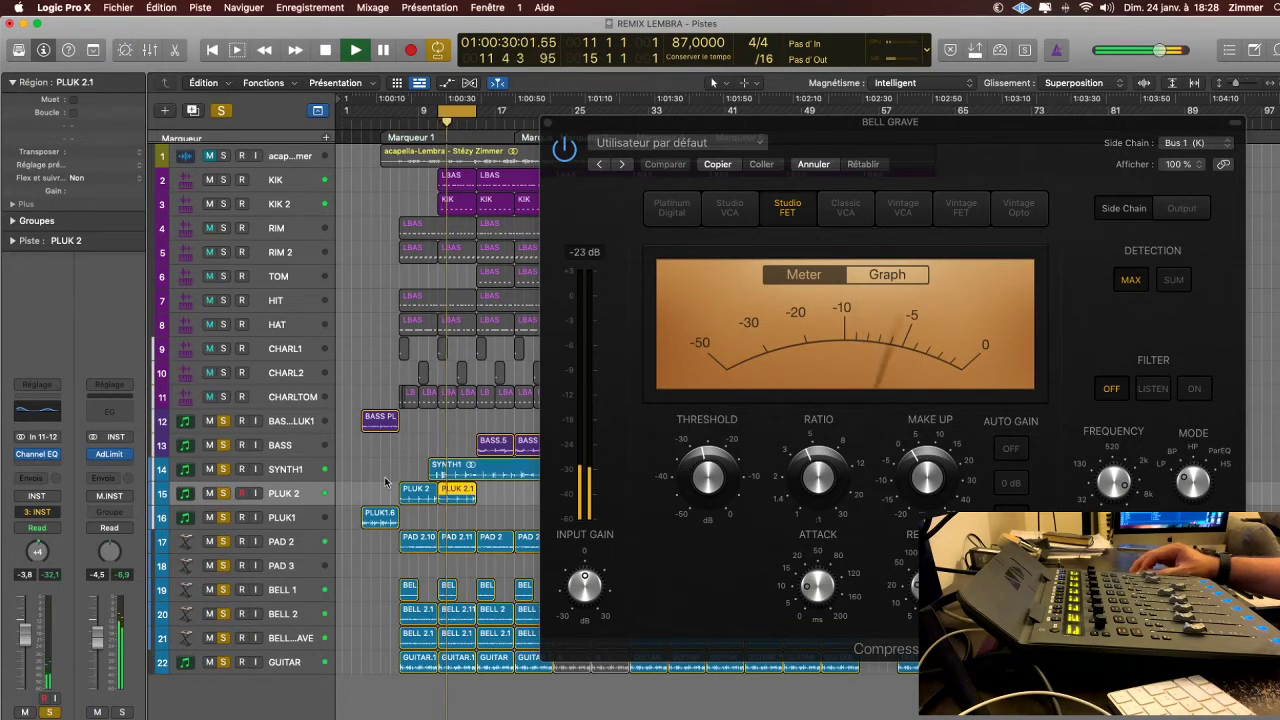
- Loop and mute the first SYNTH1 region, and solo BELL GRAVE alone among the instrument tracks
{"action": "left_click", "coordinate": [316, 476]}
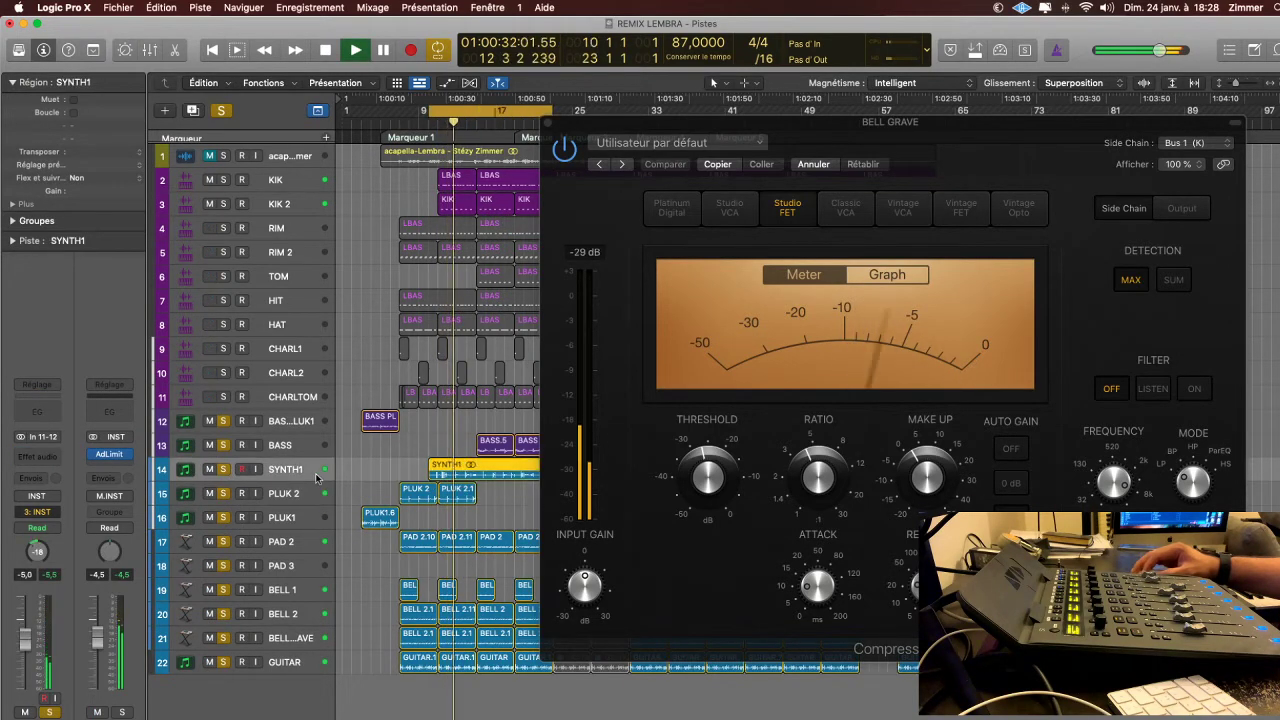
{"action": "key", "text": "ctrl+m"}
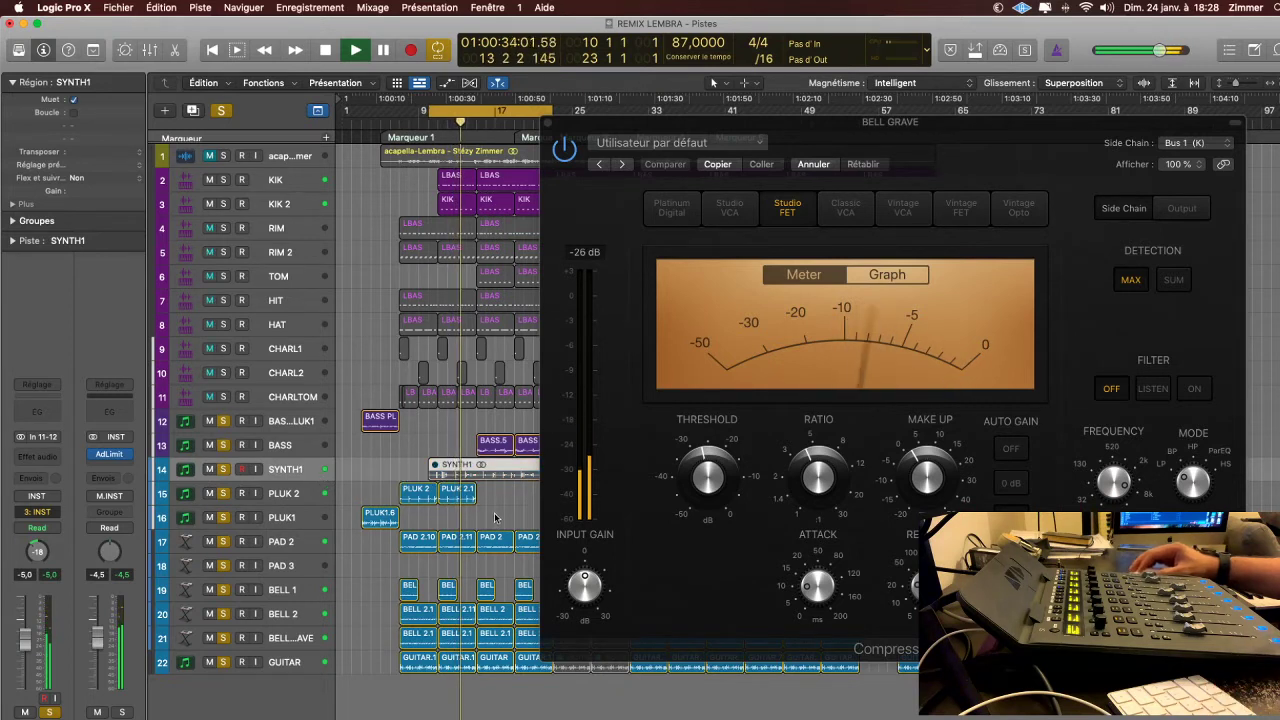
{"action": "left_click", "coordinate": [224, 616]}
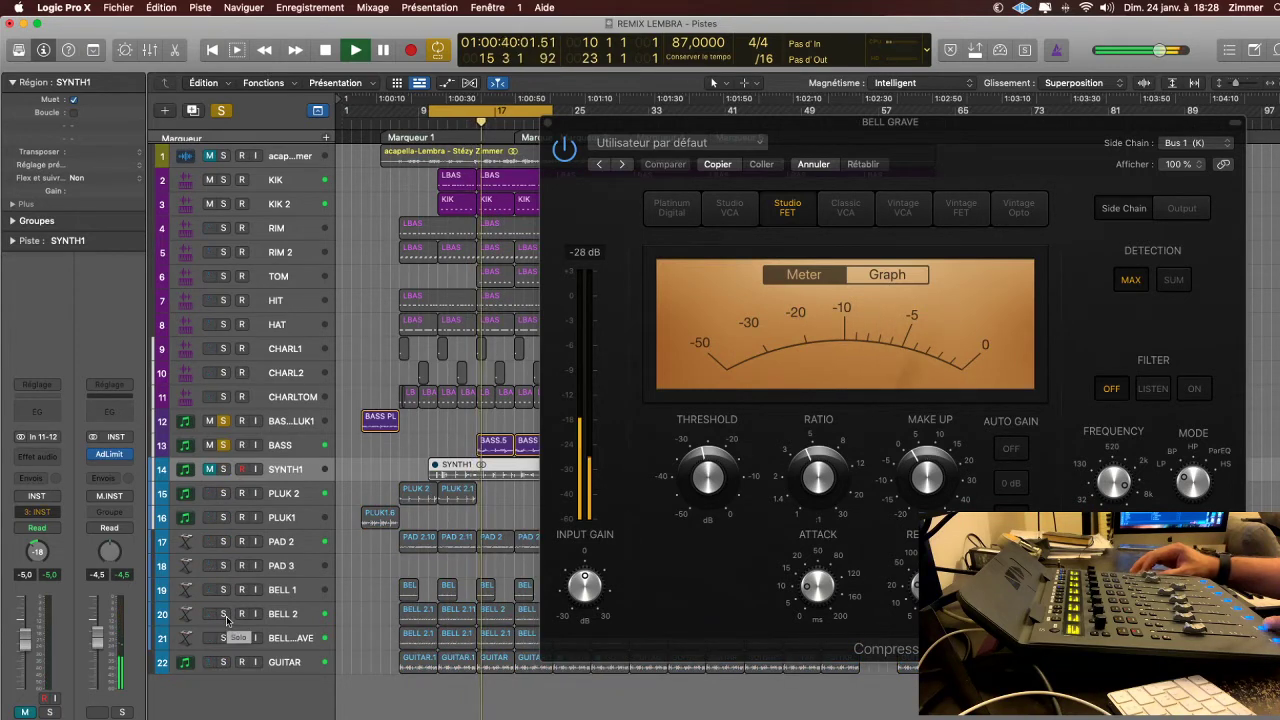
{"action": "left_click", "coordinate": [224, 614]}
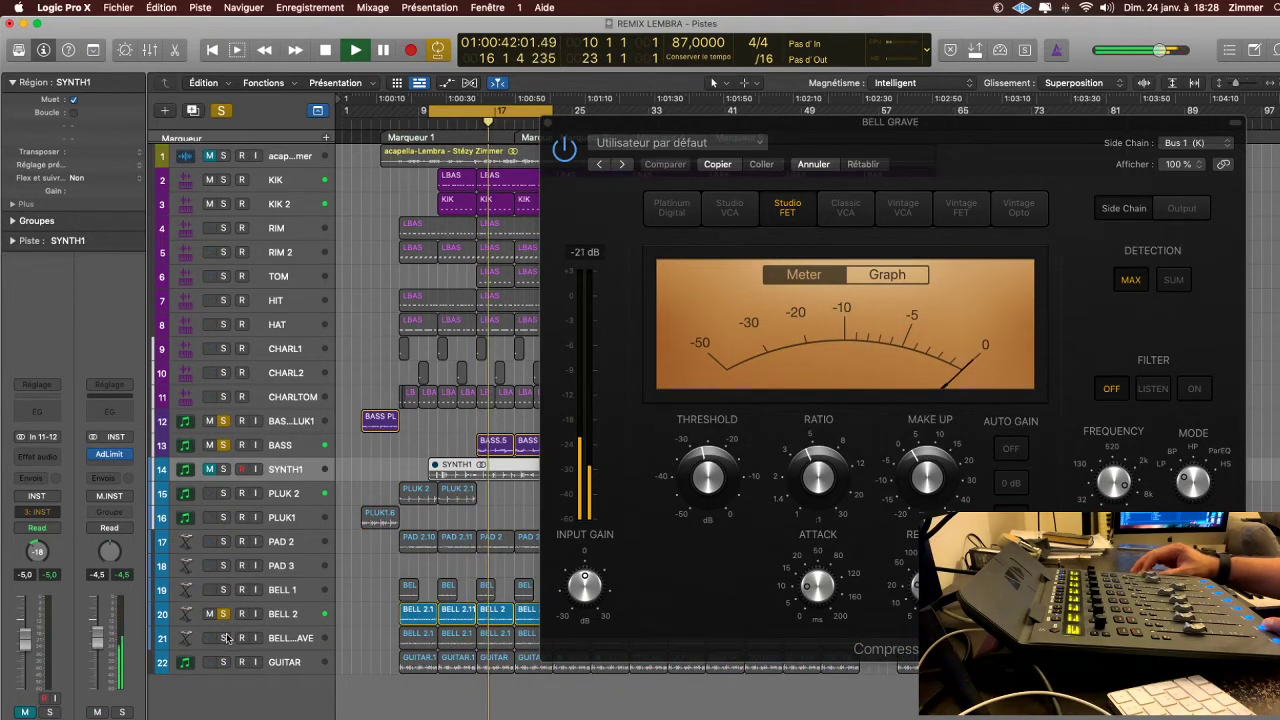
{"action": "left_click", "coordinate": [224, 638]}
{"action": "left_click", "coordinate": [580, 506]}
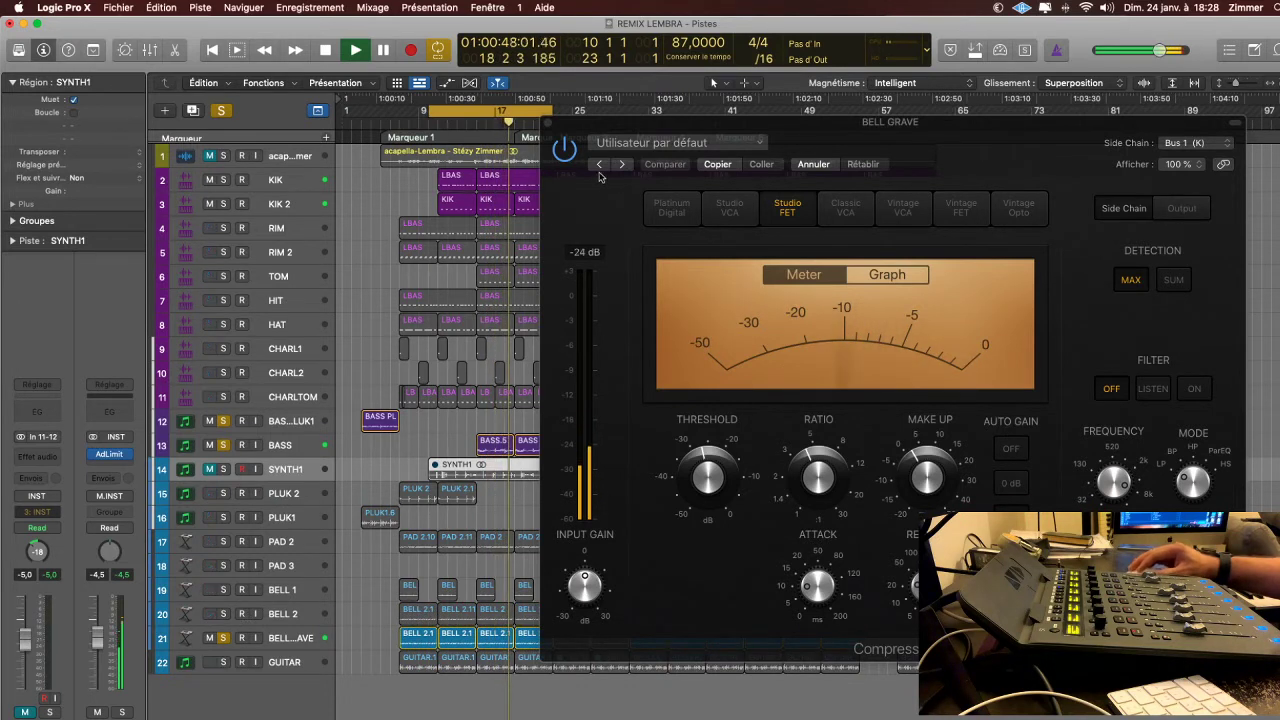
- Bypass BELL GRAVE's Compressor and shorten the loop to run from bar 17 to bar 23
{"action": "left_click", "coordinate": [566, 150]}
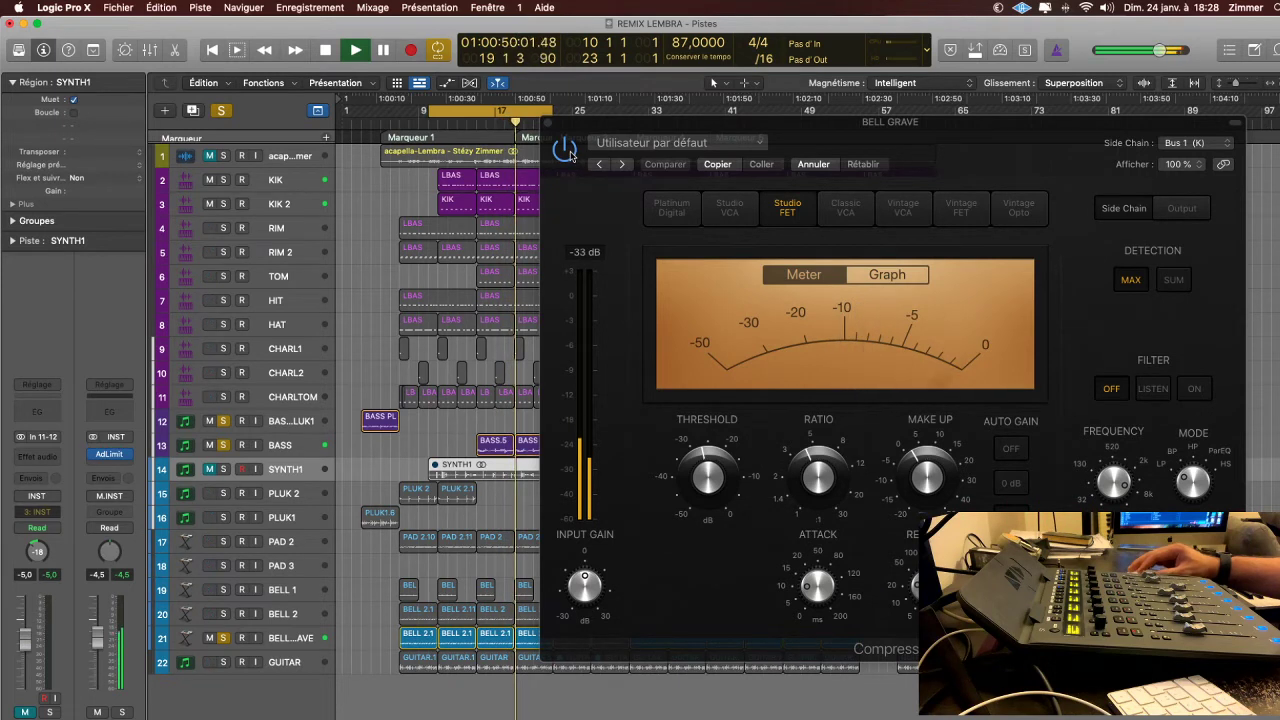
{"action": "left_click", "coordinate": [571, 155]}
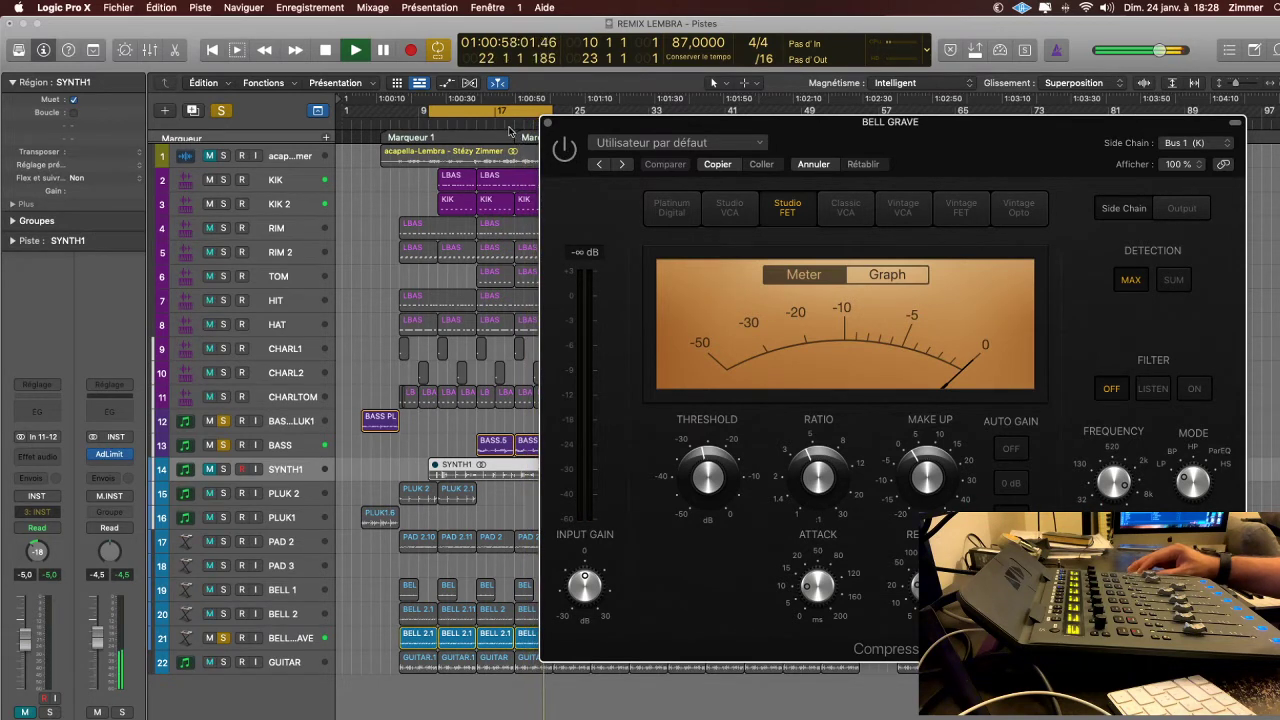
{"action": "left_click", "coordinate": [547, 114]}
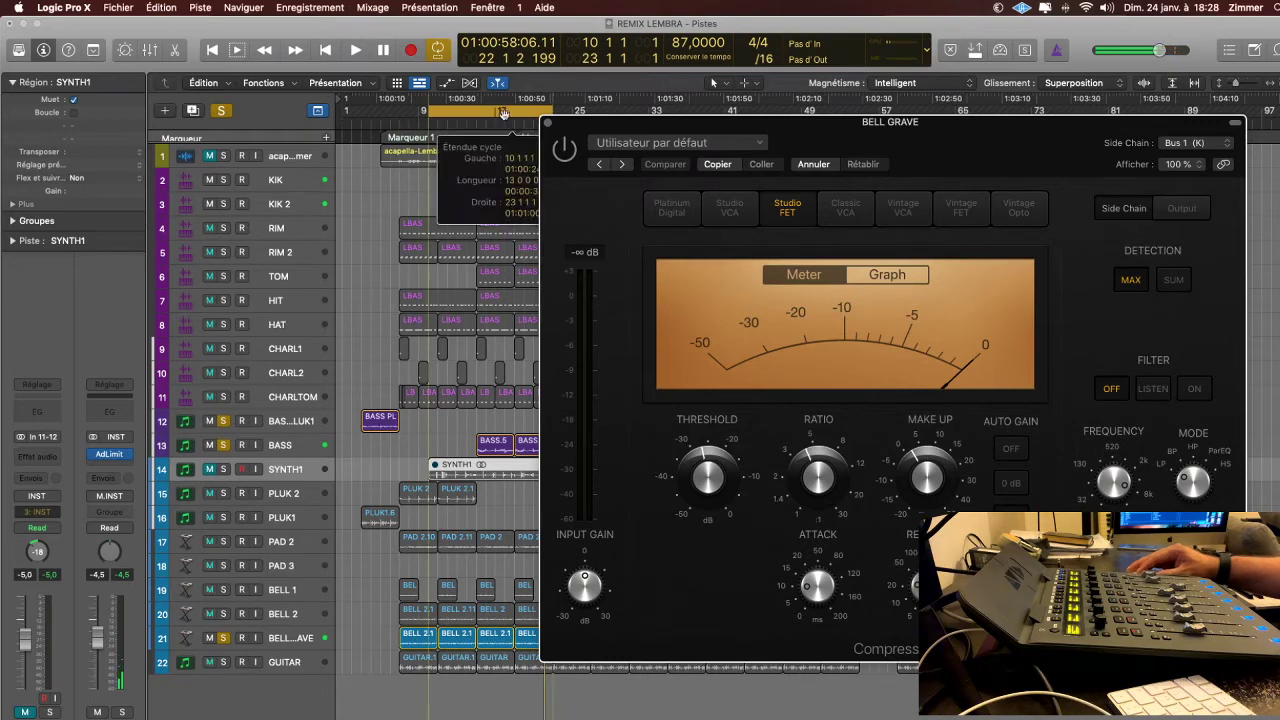
{"action": "left_click_drag", "start_coordinate": [498, 115], "coordinate": [550, 118]}
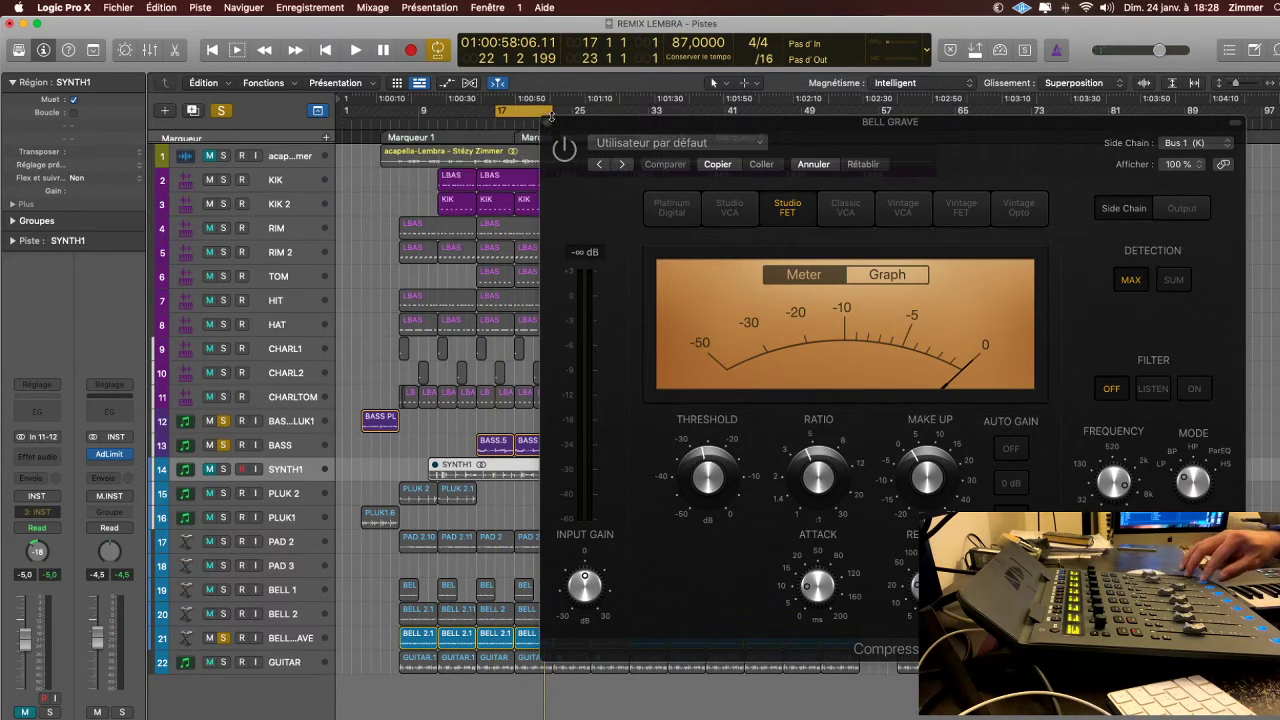
- Play the shortened loop with the compression bypassed, reactivate BELL GRAVE's Compressor, and play it again
{"action": "key", "text": "space"}
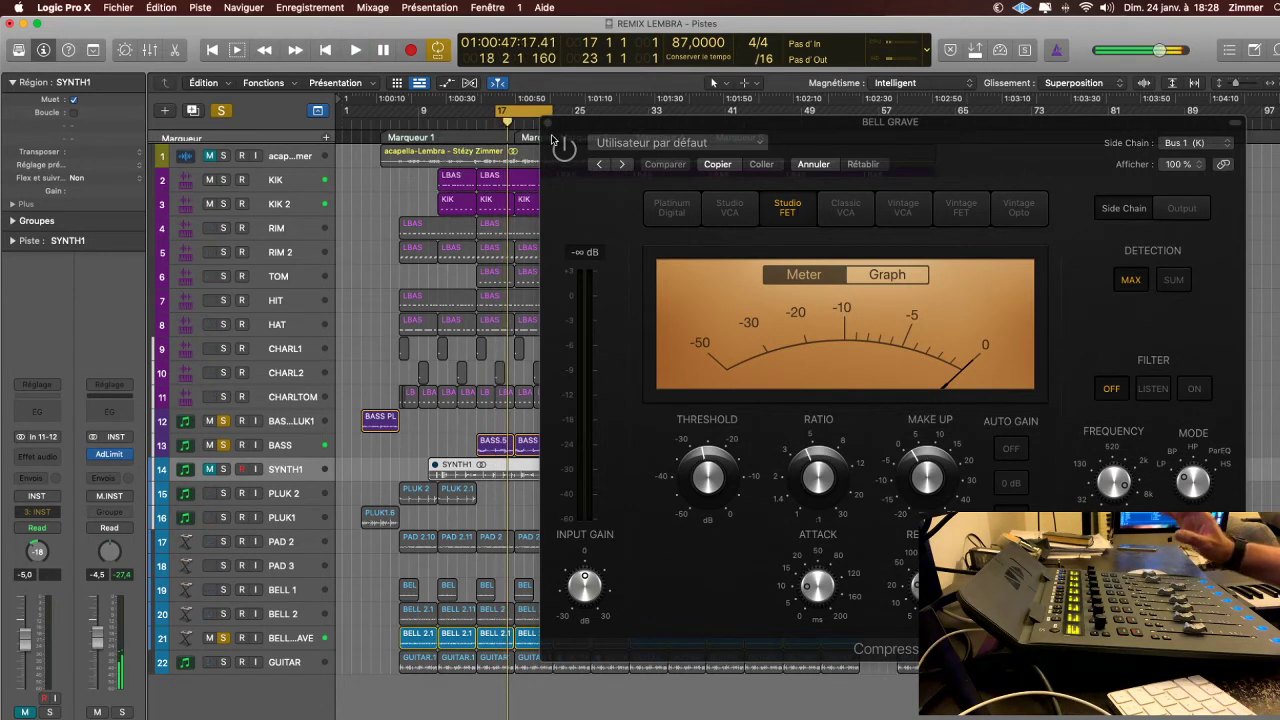
{"action": "left_click", "coordinate": [560, 147]}
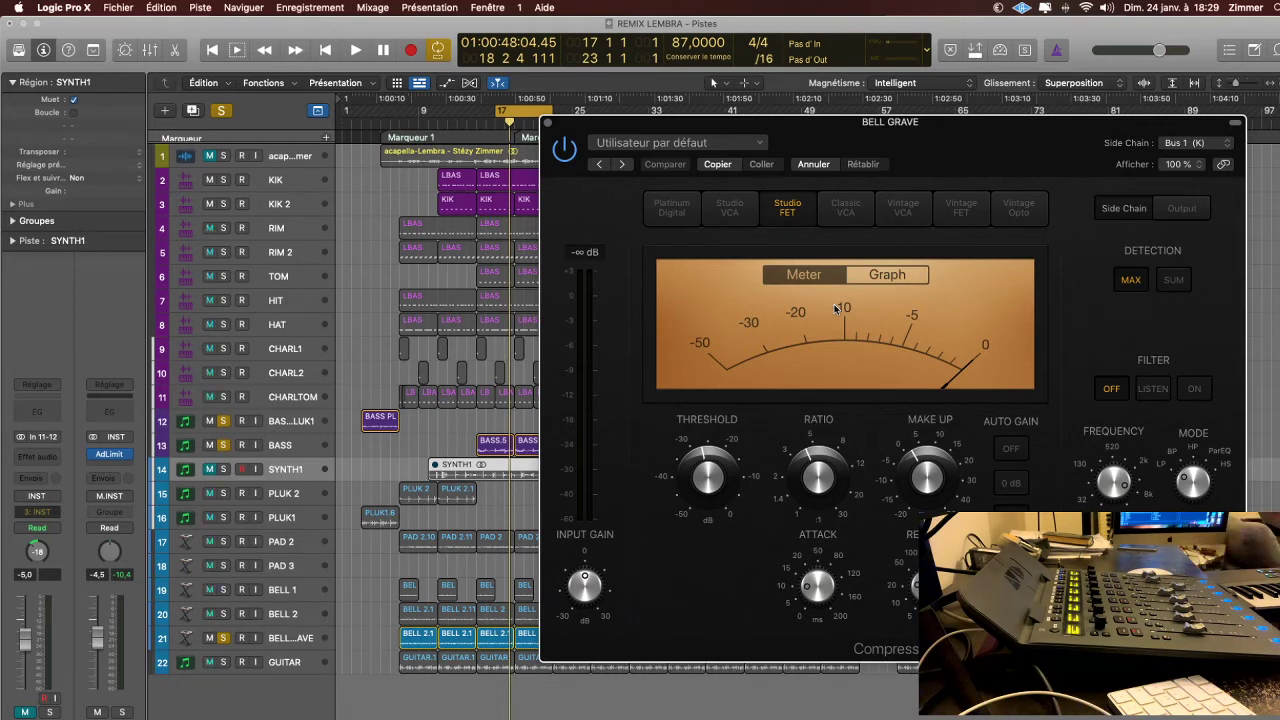
{"action": "key", "text": "space"}
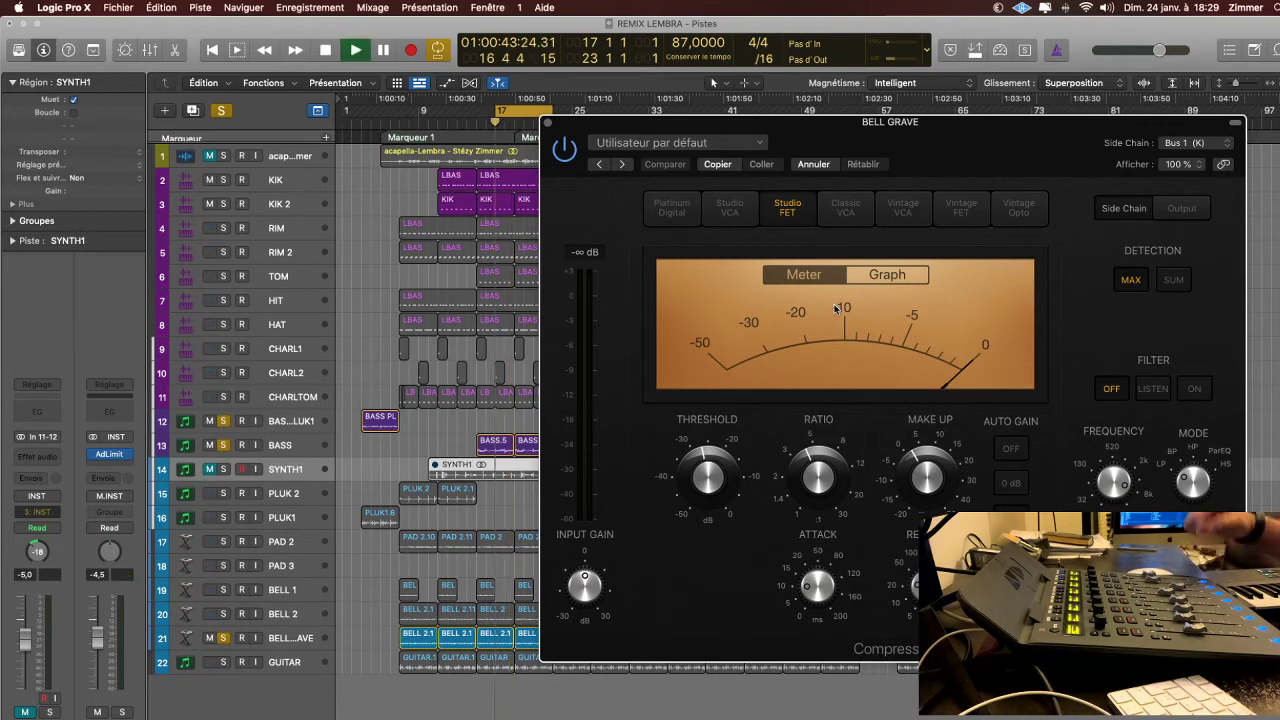
- Bypass BELL GRAVE's Compressor and close its plug-in window
{"action": "left_click", "coordinate": [565, 155]}
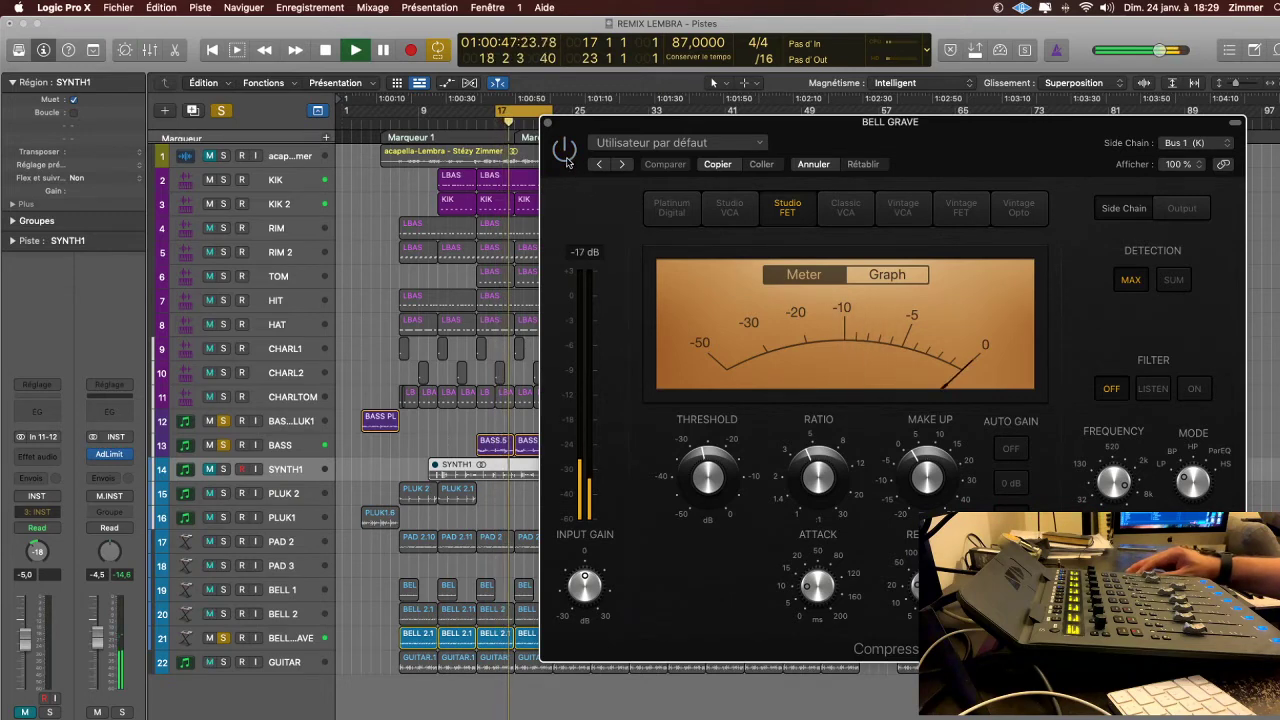
{"action": "left_click", "coordinate": [546, 123]}
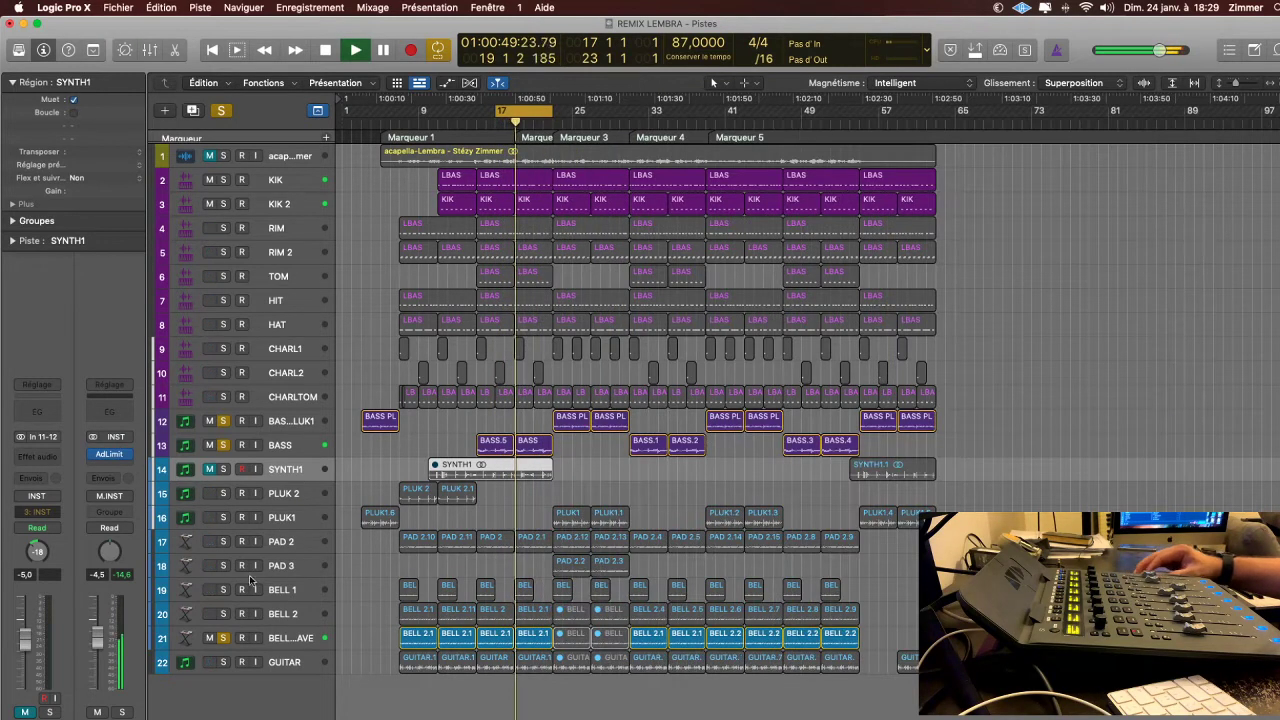
- Solo BELL 2 alongside BELL GRAVE, reactivate its Channel EQ and play the loop
{"action": "left_click", "coordinate": [200, 618]}
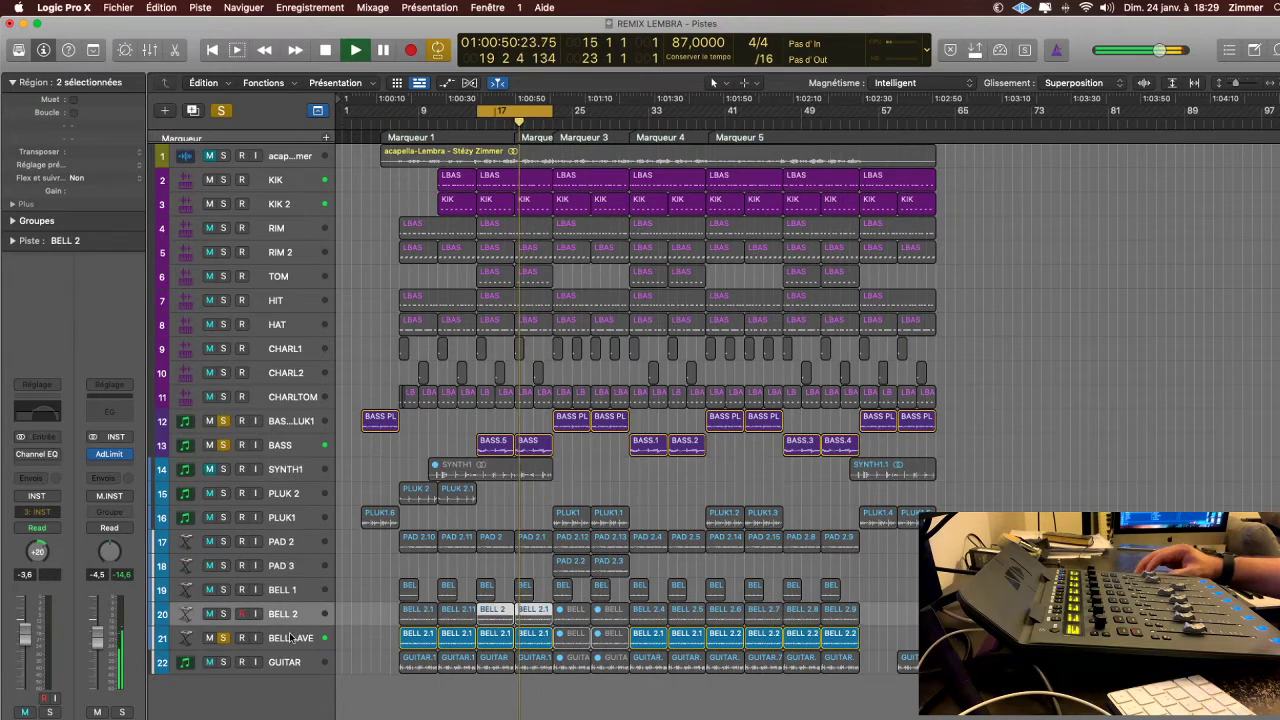
{"action": "left_click", "coordinate": [223, 614]}
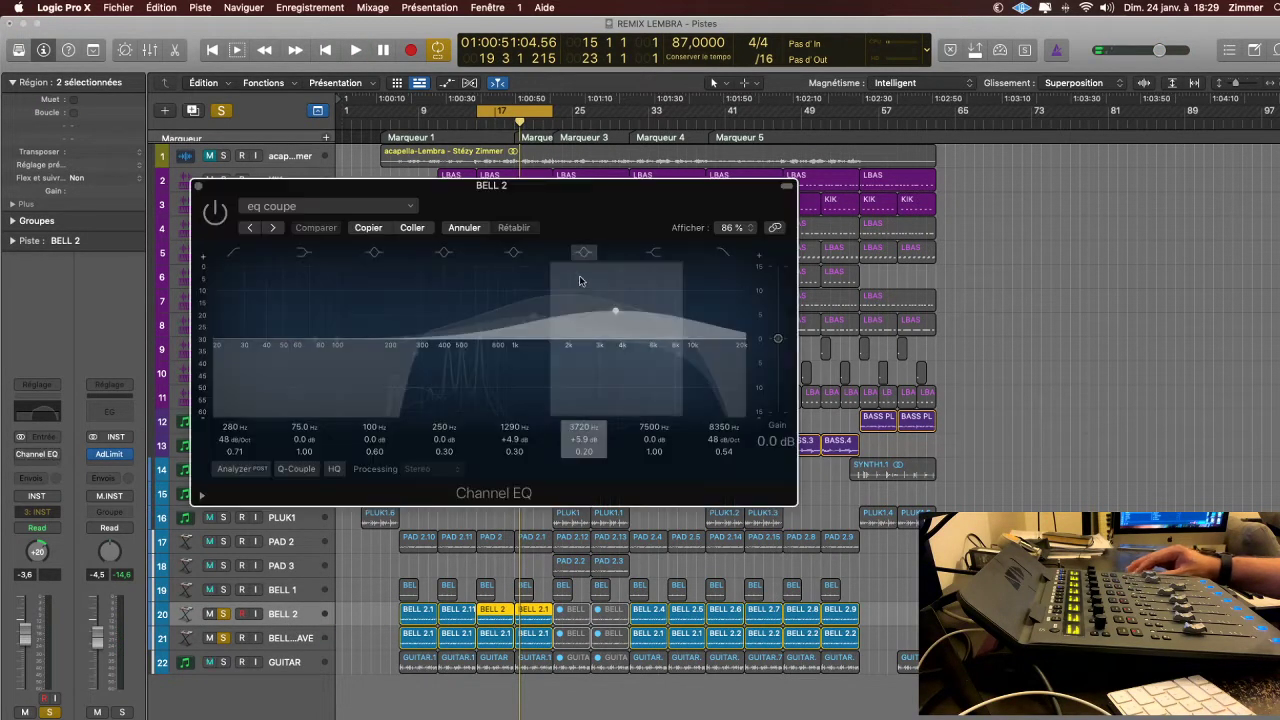
{"action": "left_click", "coordinate": [217, 213]}
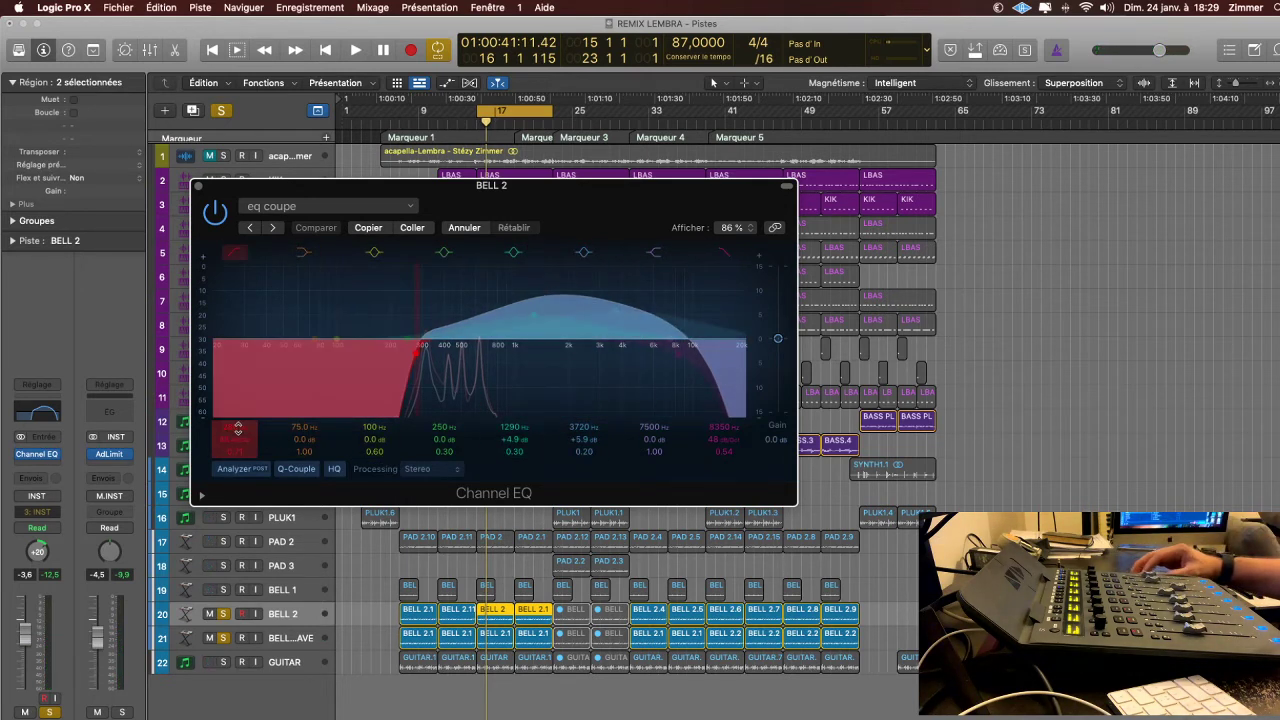
{"action": "key", "text": "space"}
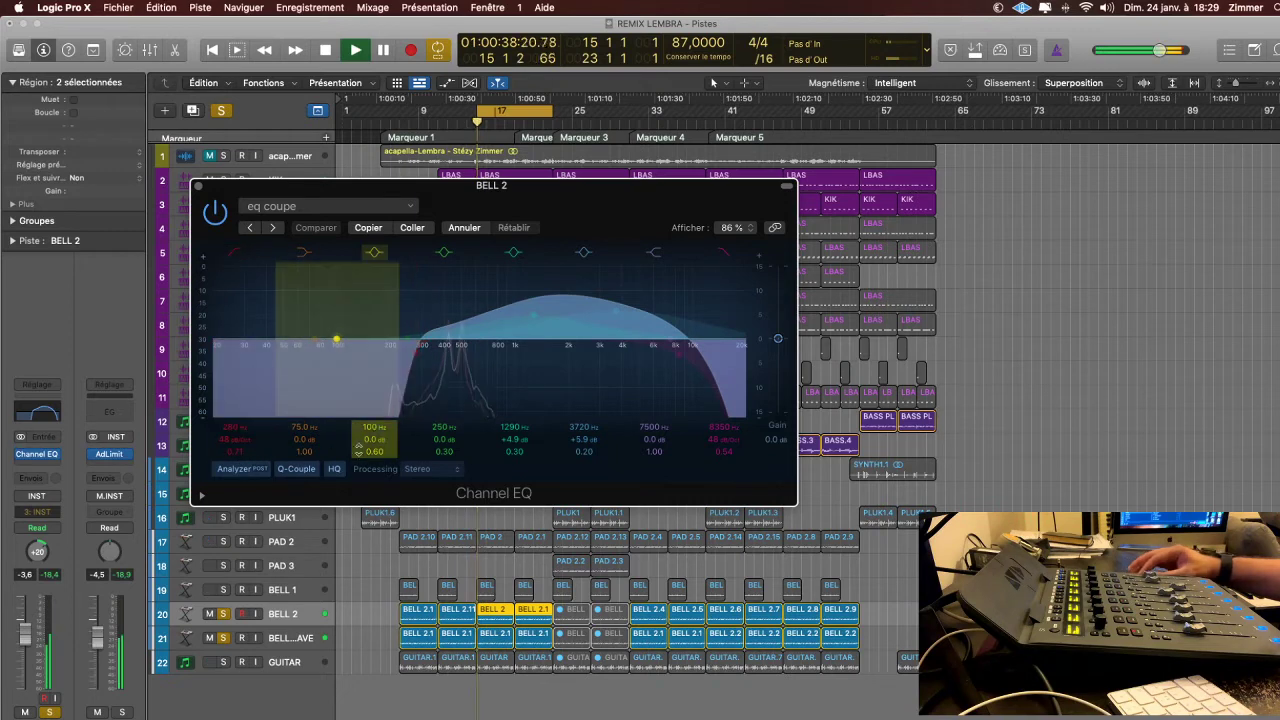
{"action": "left_click_drag", "start_coordinate": [500, 186], "coordinate": [952, 175]}
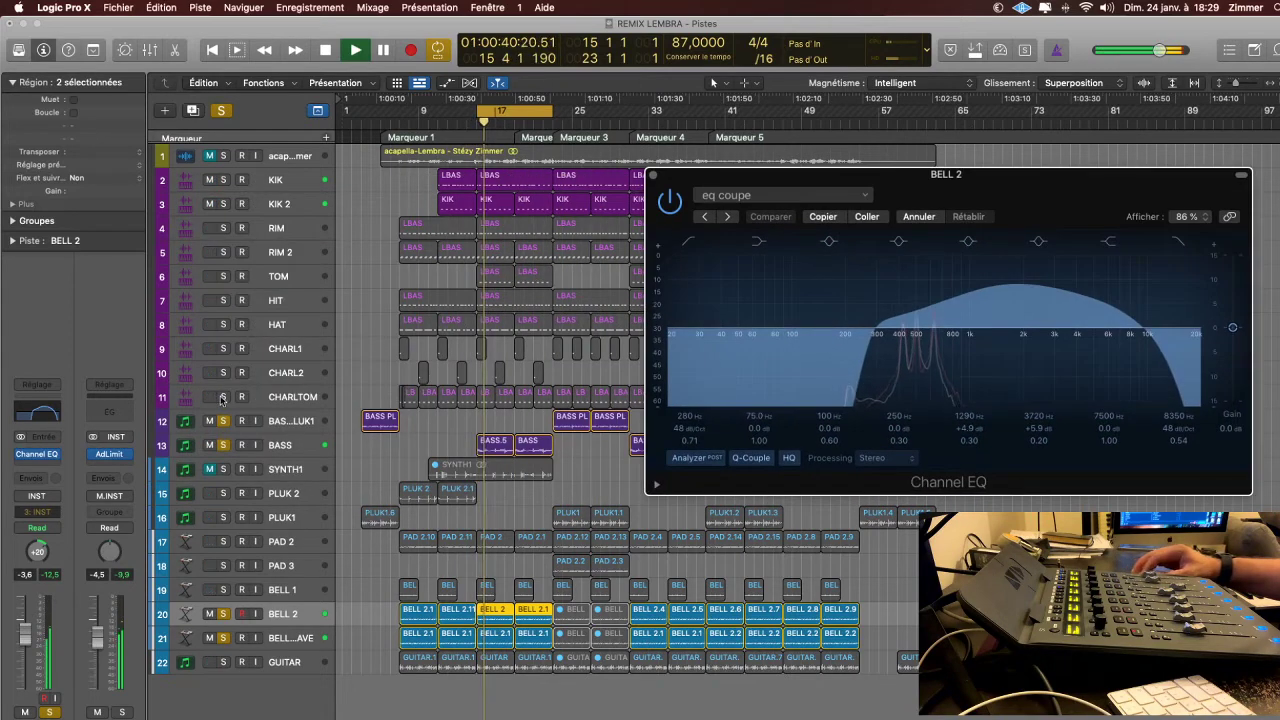
{"action": "left_click", "coordinate": [653, 175]}
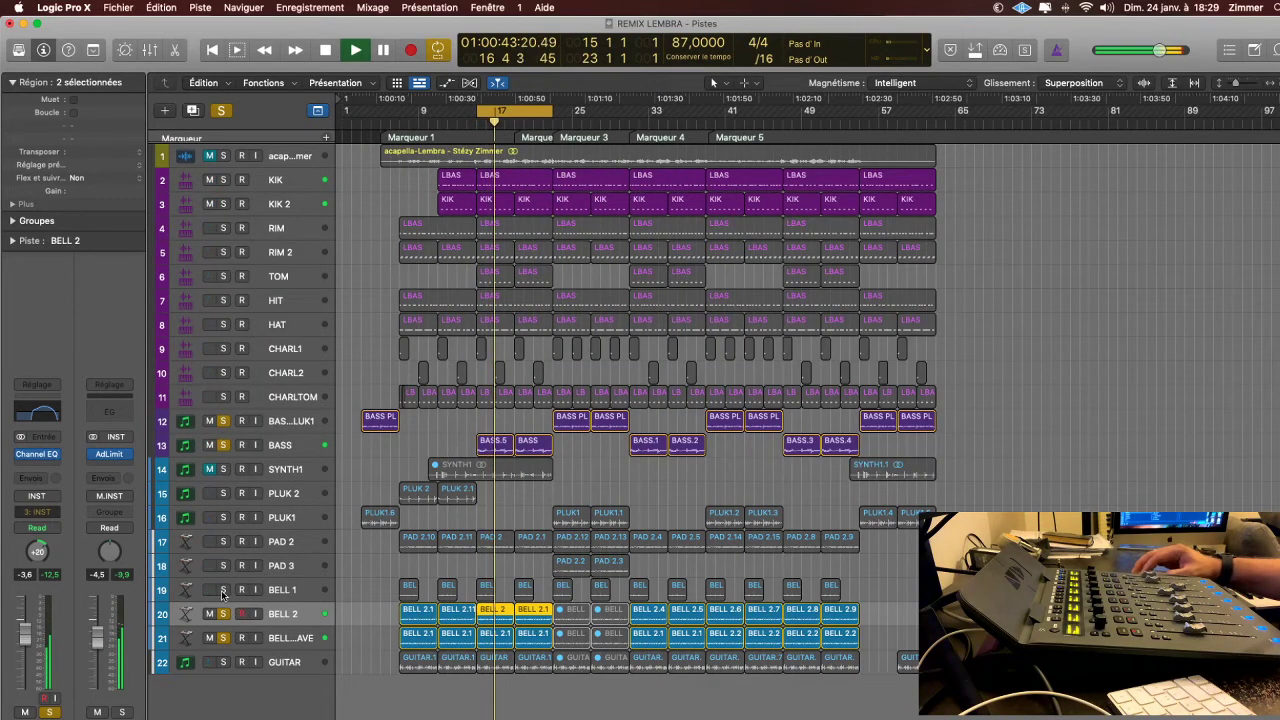
- Add BELL 1 to the soloed tracks and play the loop from bar 15 to bar 21
{"action": "left_click", "coordinate": [301, 591]}
{"action": "key", "text": "space"}
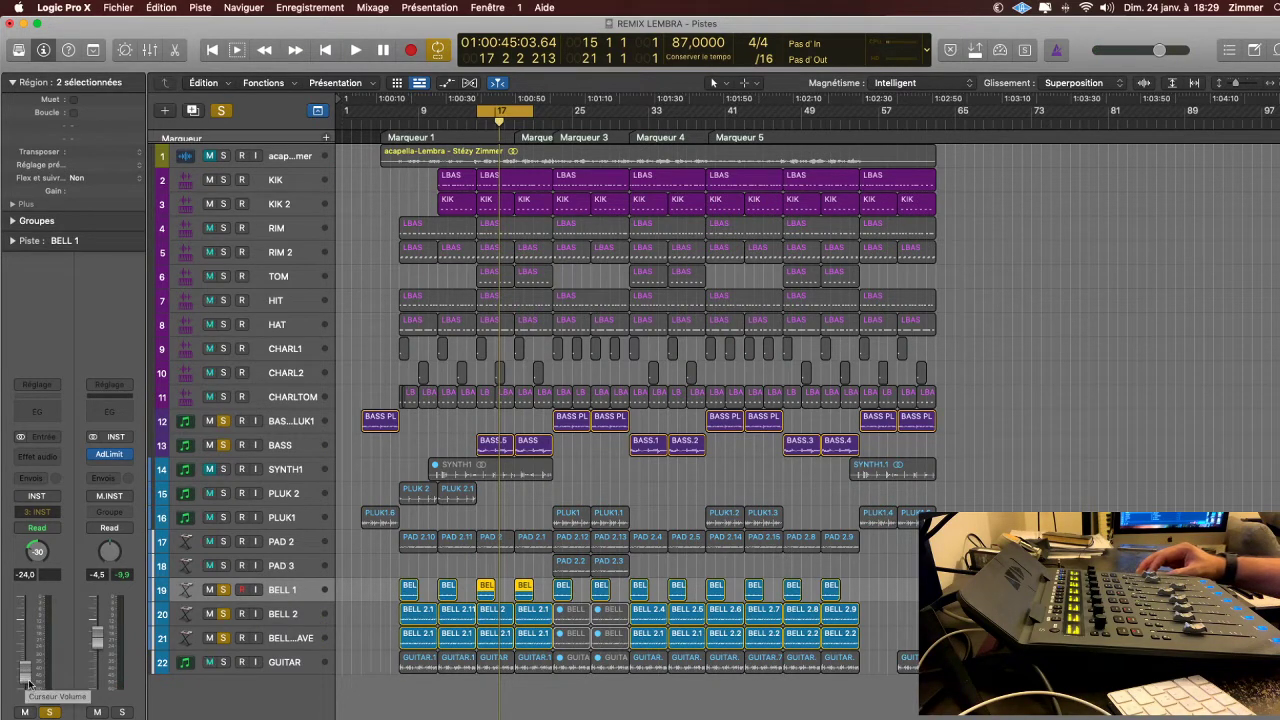
{"action": "key", "text": "space"}
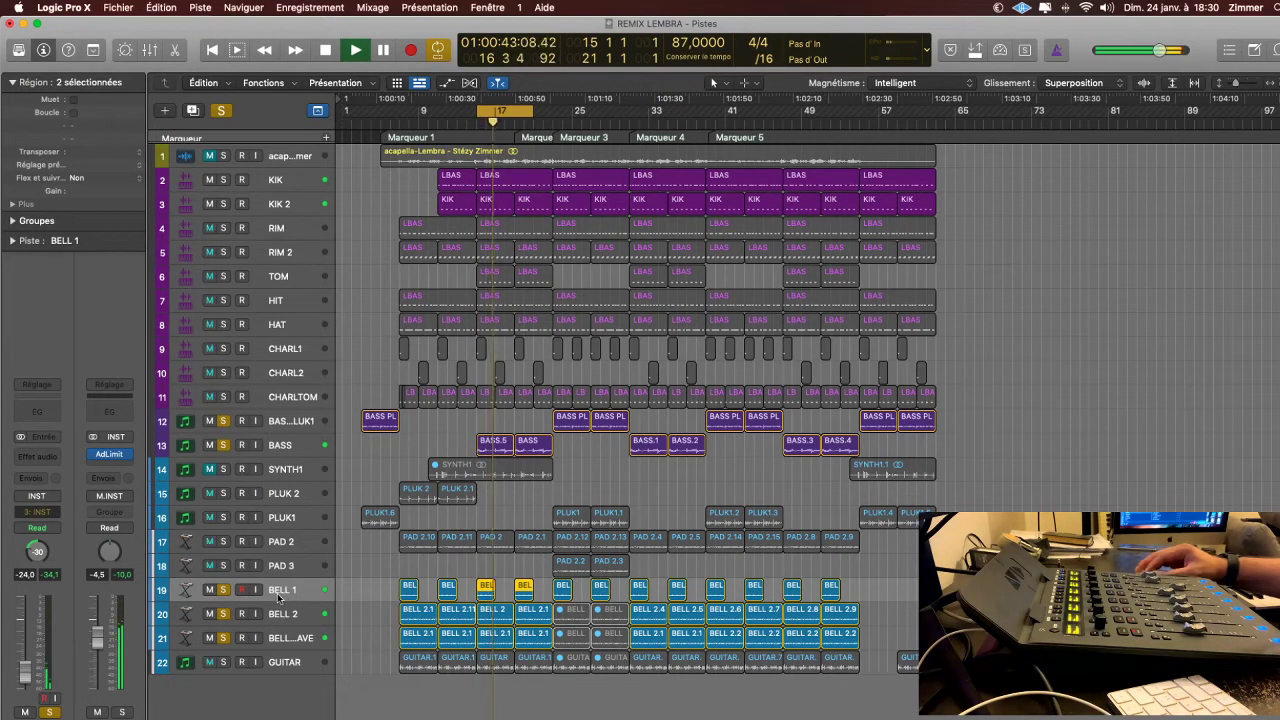
- Play the selected BELL 1 regions isolated in solo mode, and replay the loop with solo mode off
{"action": "key", "text": "space"}
{"action": "key", "text": "space"}
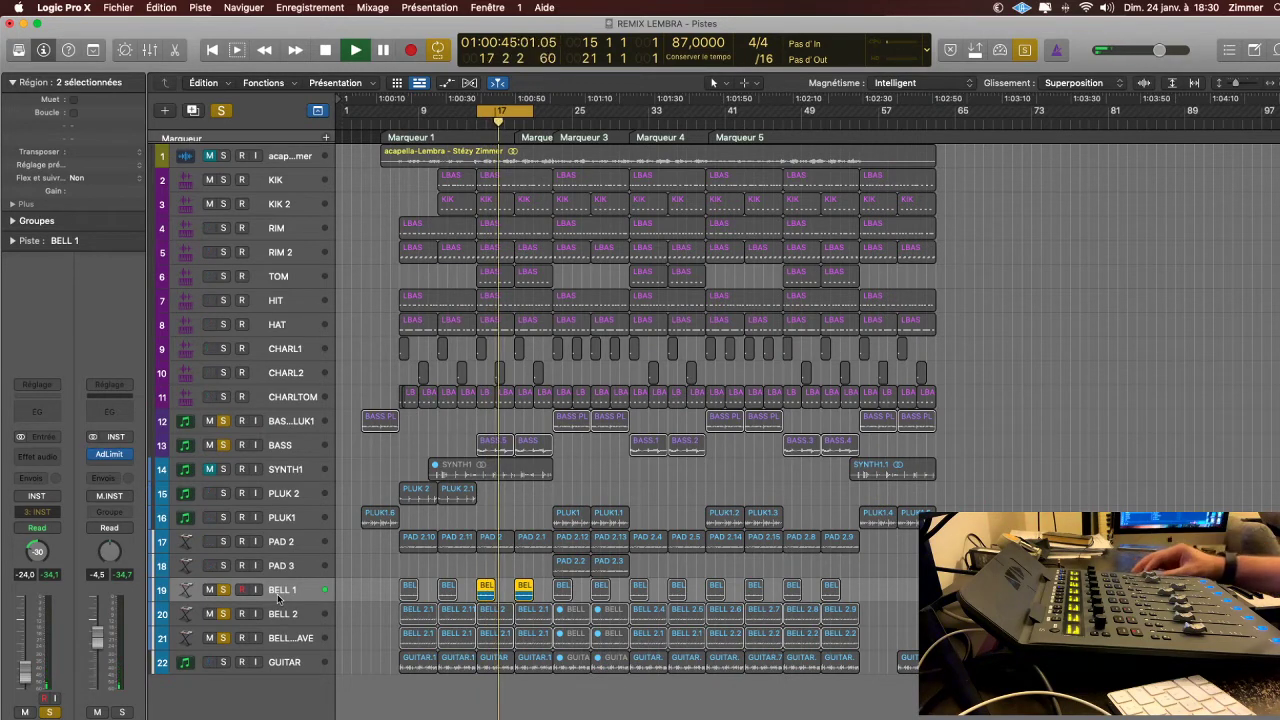
{"action": "key", "text": "space"}
{"action": "key", "text": "ctrl+s"}
{"action": "key", "text": "space"}
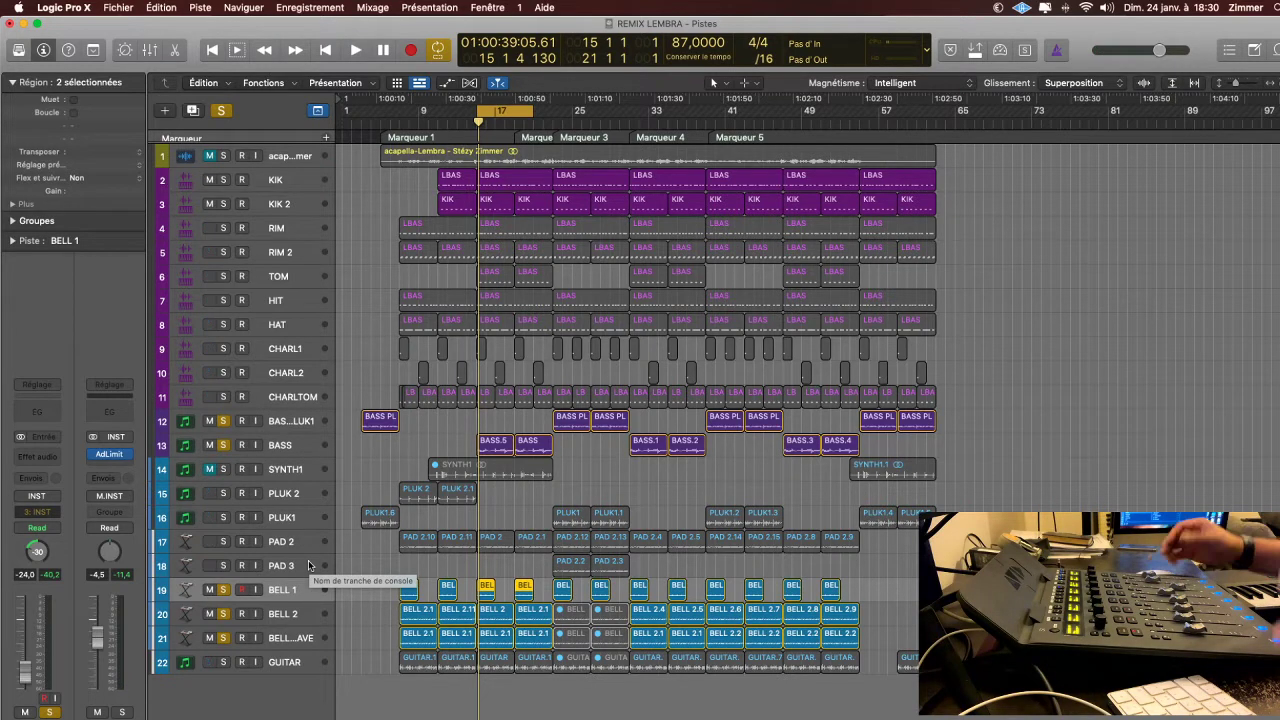
- Add PAD 2 and GUITAR to the soloed tracks, and play the loop with GUITAR's UAD API 550A and ChromaVerb bypassed
{"action": "left_click", "coordinate": [223, 541]}
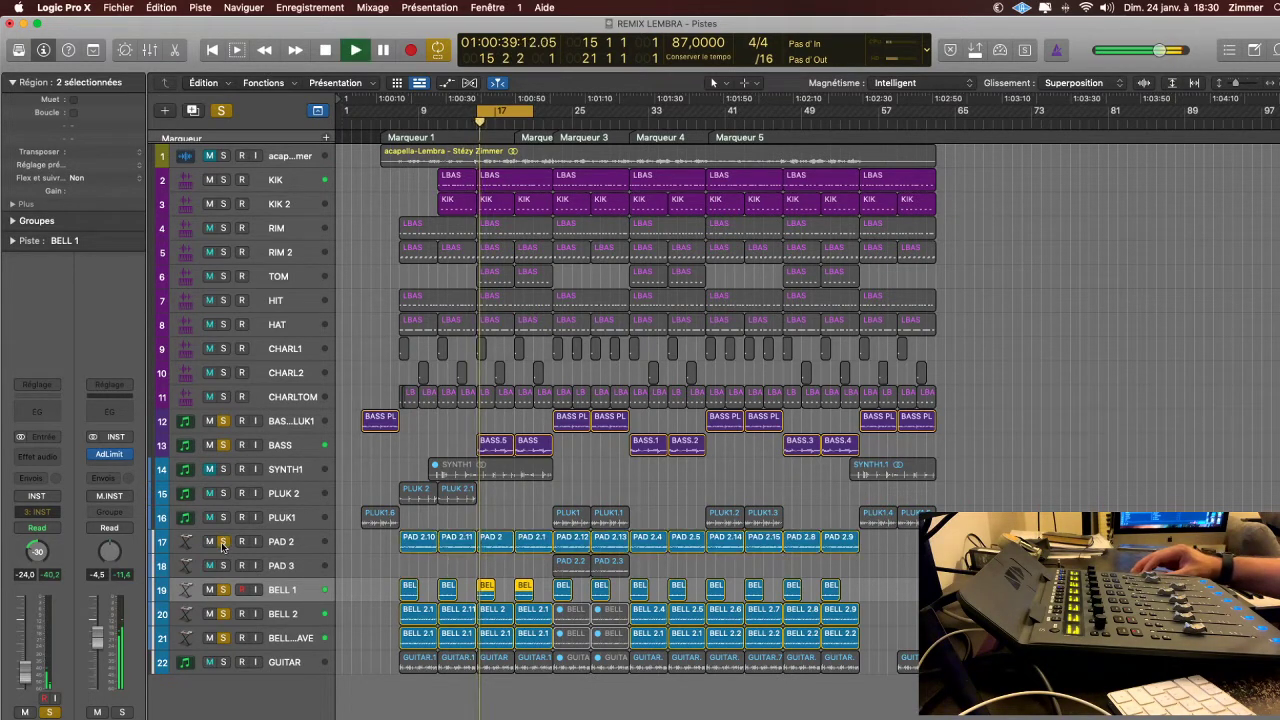
{"action": "left_click", "coordinate": [223, 662]}
{"action": "left_click", "coordinate": [296, 662]}
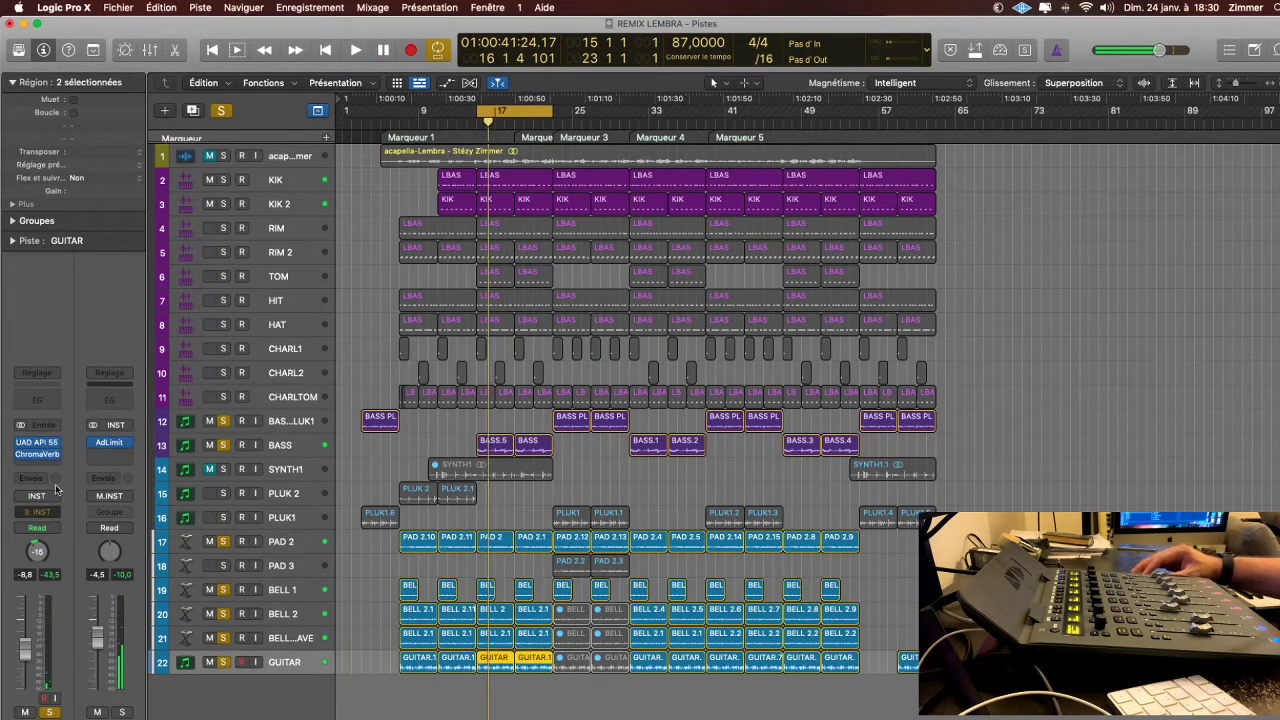
{"action": "key", "text": "space"}
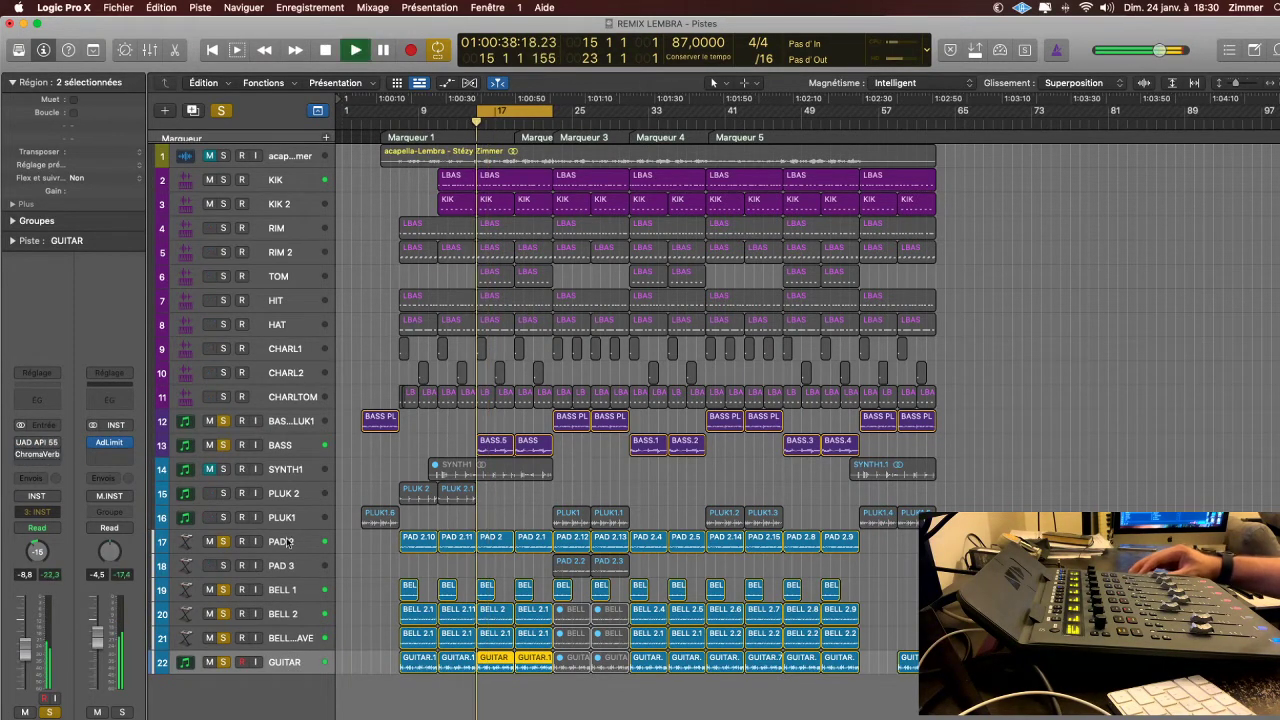
- Isolate the selected GUITAR regions in solo mode, play them, and open GUITAR's UAD API 550A
{"action": "key", "text": "space"}
{"action": "key", "text": "ctrl+s"}
{"action": "key", "text": "space"}
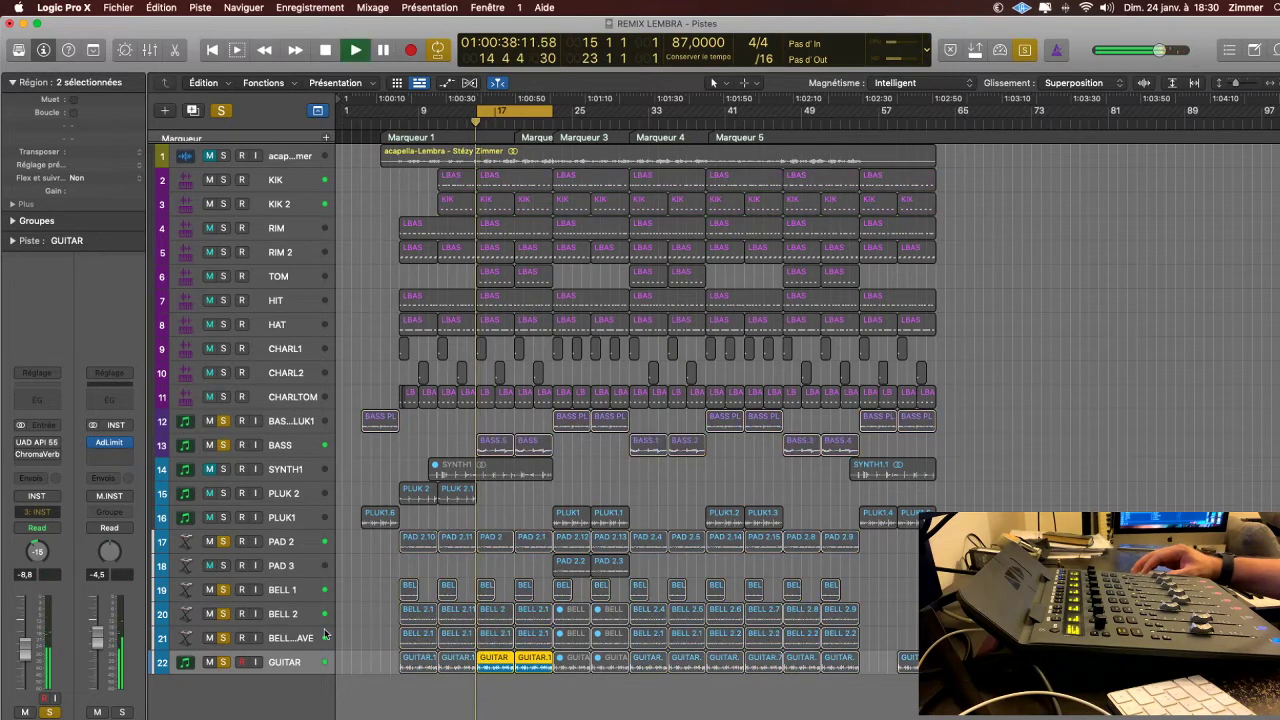
{"action": "left_click", "coordinate": [37, 443]}
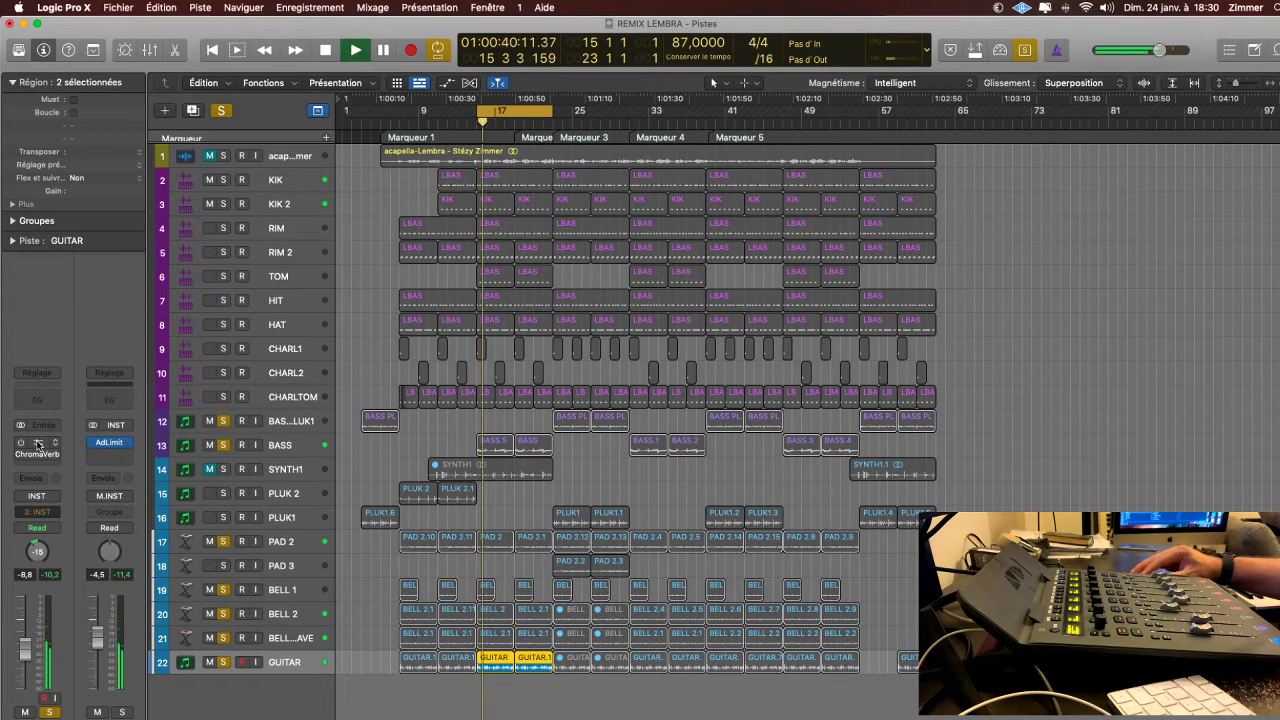
{"action": "left_click", "coordinate": [469, 394]}
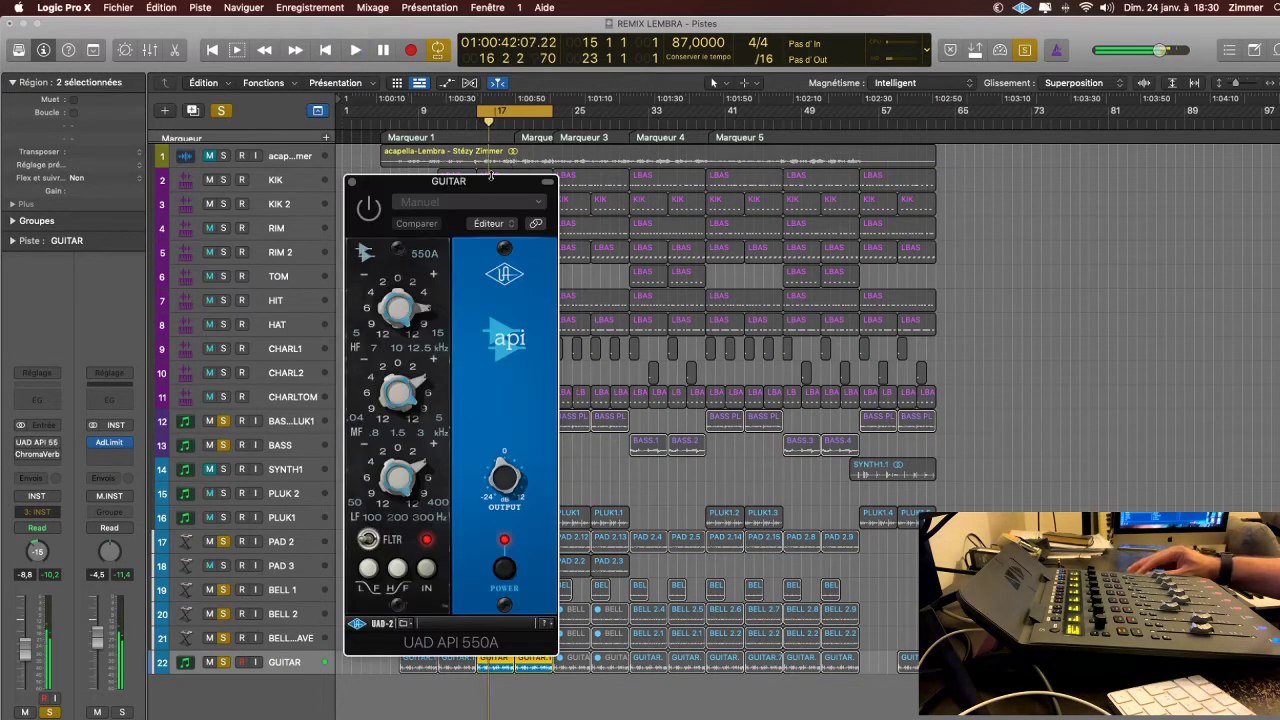
{"action": "left_click_drag", "start_coordinate": [516, 213], "coordinate": [841, 238]}
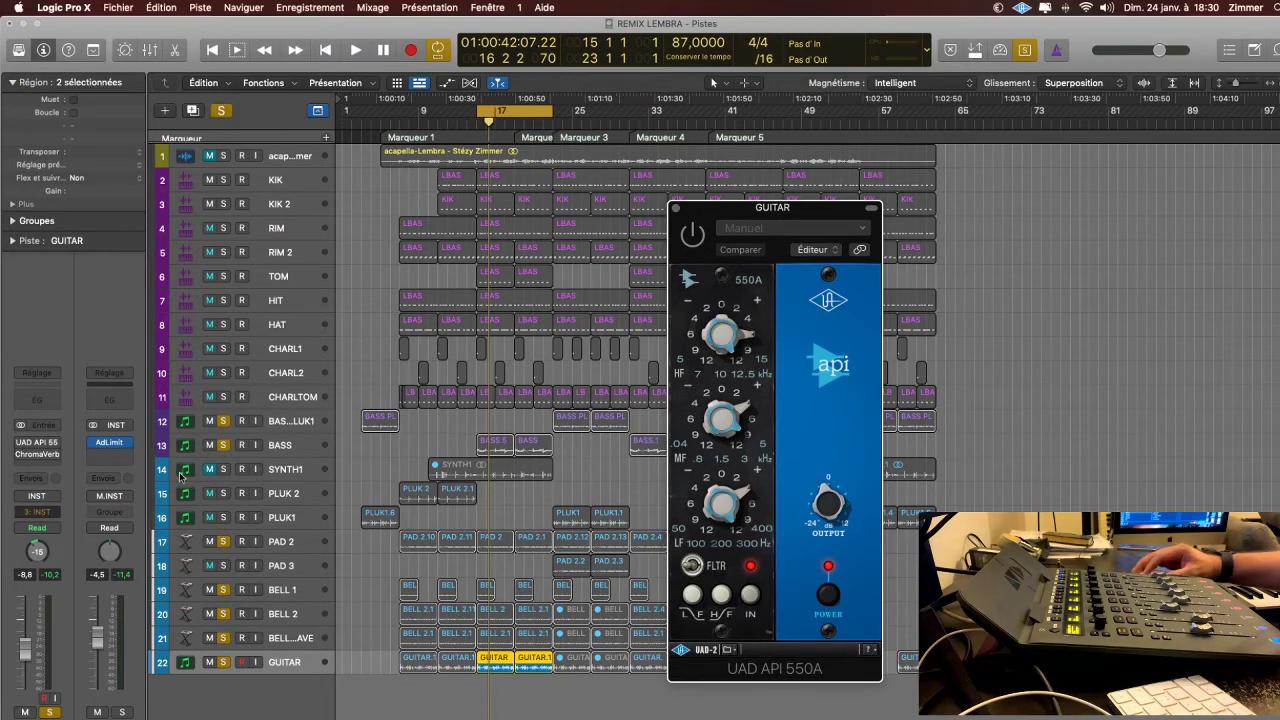
- Open the SPAN analyzer of the Master Sam channel from the mixer and place it beside the GUITAR EQ
{"action": "key", "text": "x"}
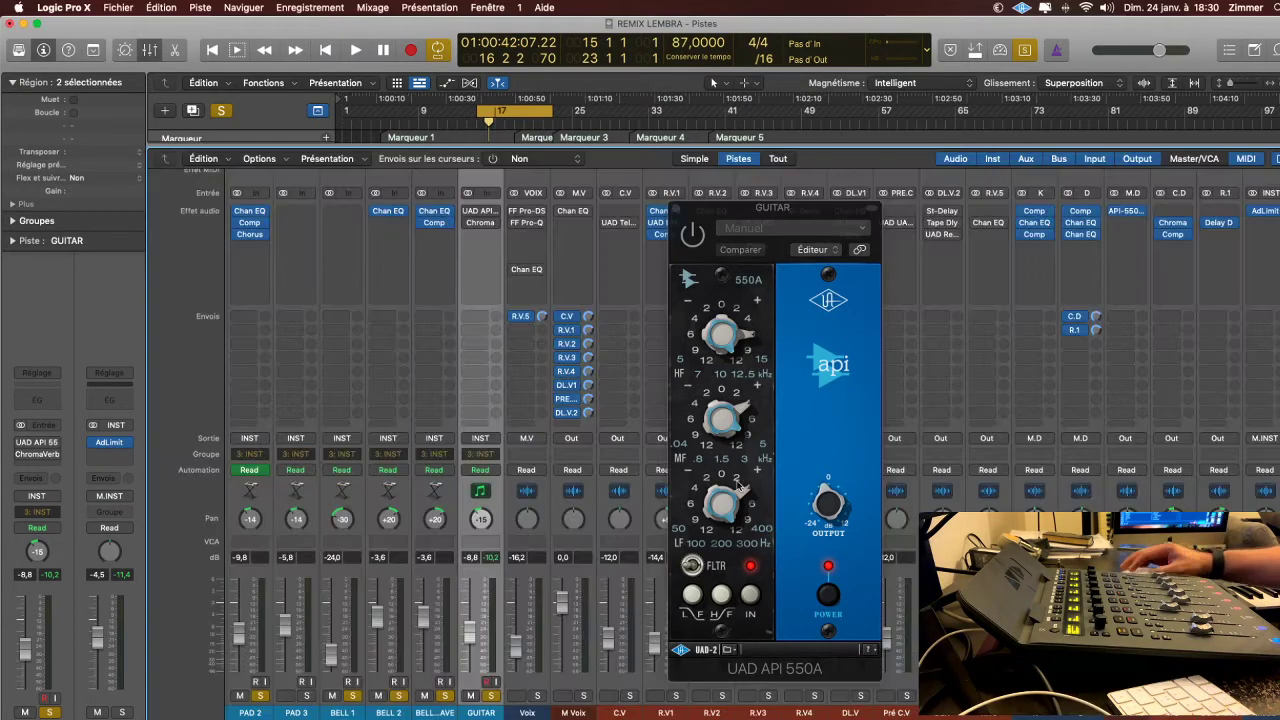
{"action": "scroll", "coordinate": [1057, 389], "scroll_direction": "right", "scroll_amount": 8}
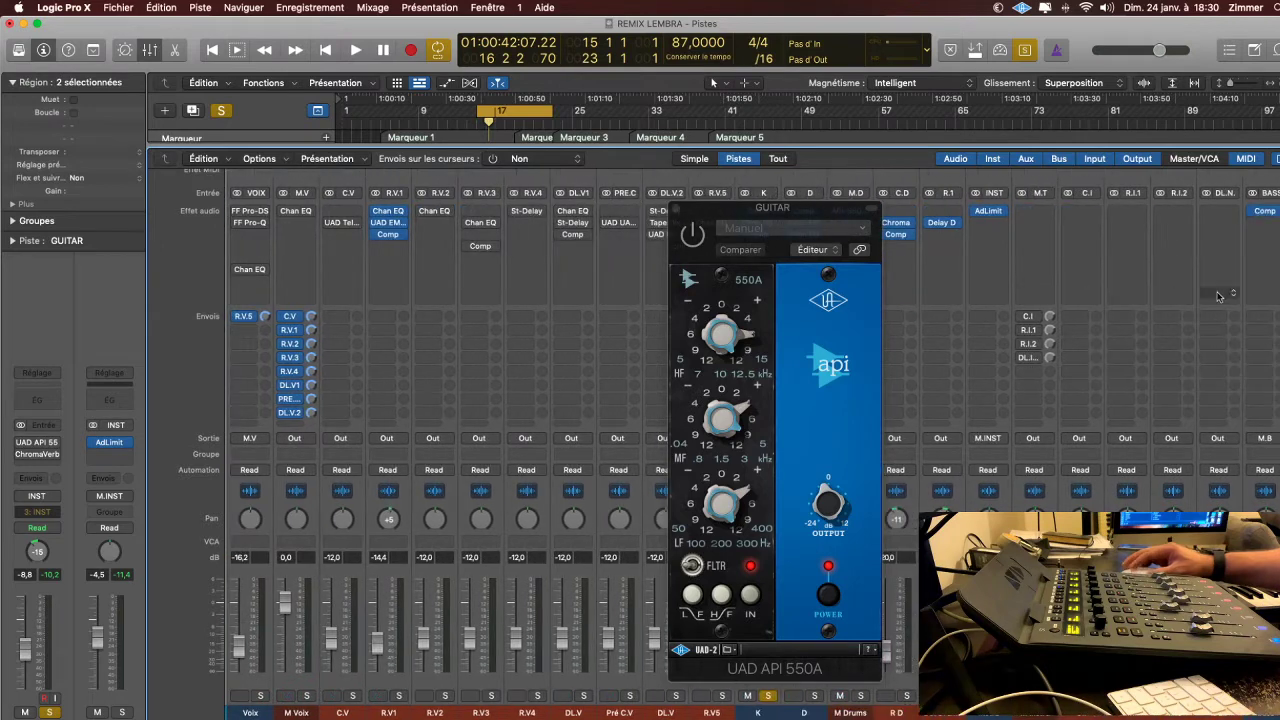
{"action": "left_click", "coordinate": [1278, 290]}
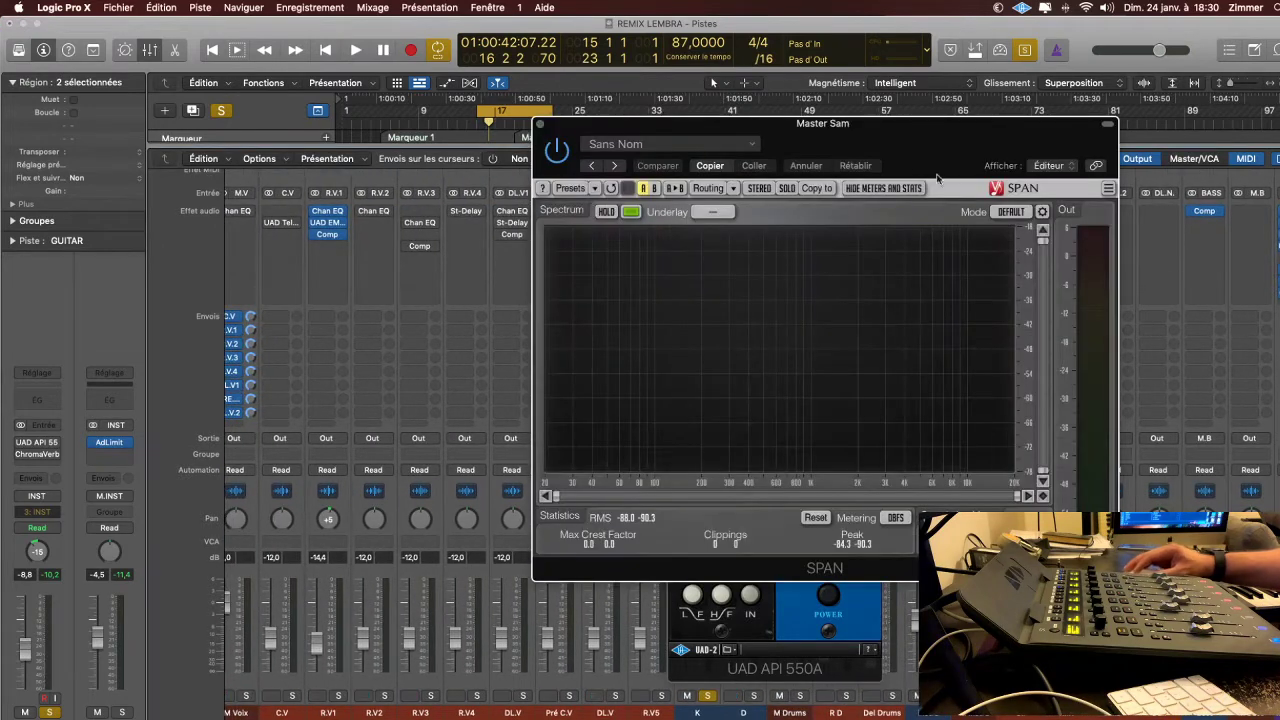
{"action": "left_click_drag", "start_coordinate": [911, 161], "coordinate": [1140, 217]}
{"action": "left_click_drag", "start_coordinate": [745, 214], "coordinate": [549, 205]}
- Play the isolated guitar through SPAN with the UAD API 550A bypassed, and replay it with the EQ reactivated
{"action": "key", "text": "space"}
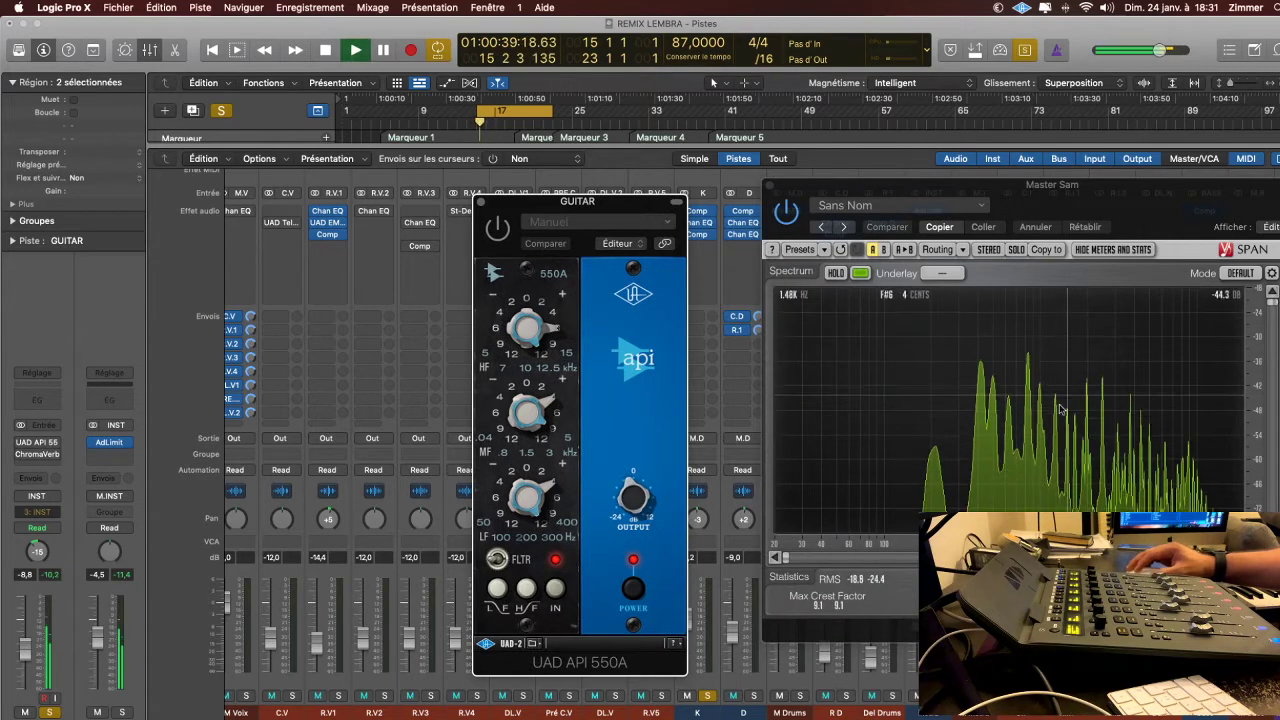
{"action": "key", "text": "space"}
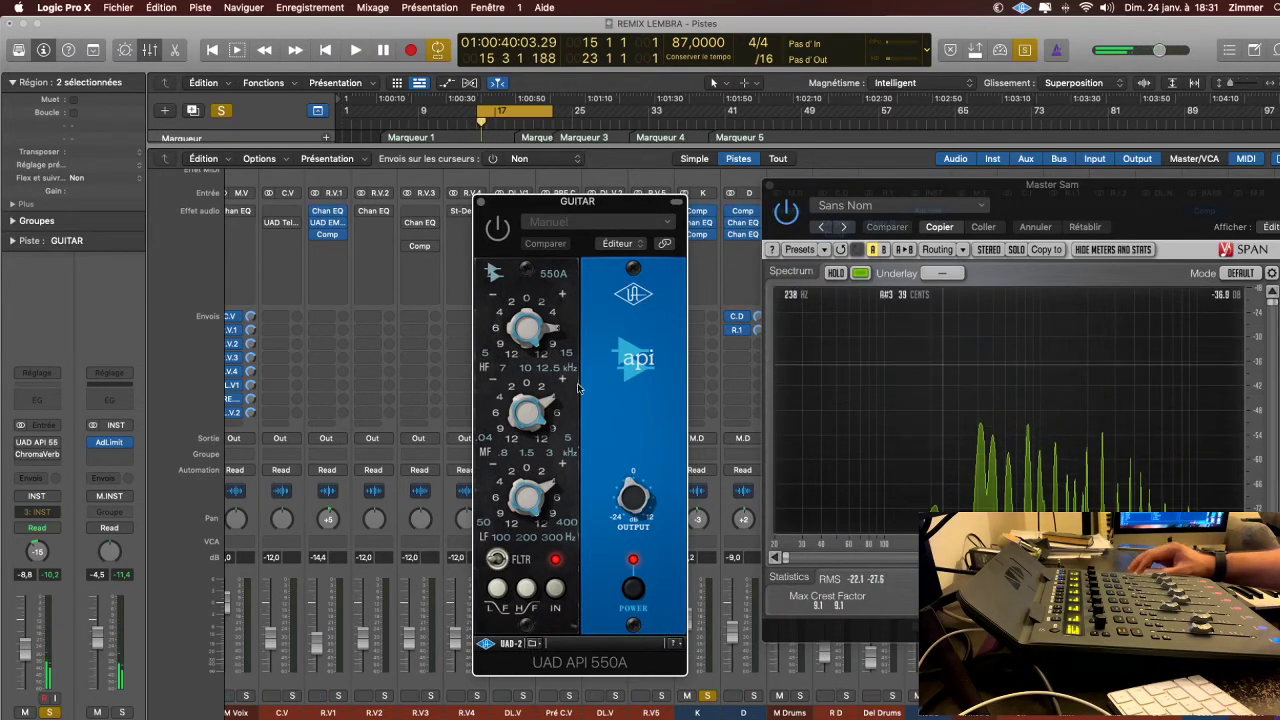
{"action": "key", "text": "space"}
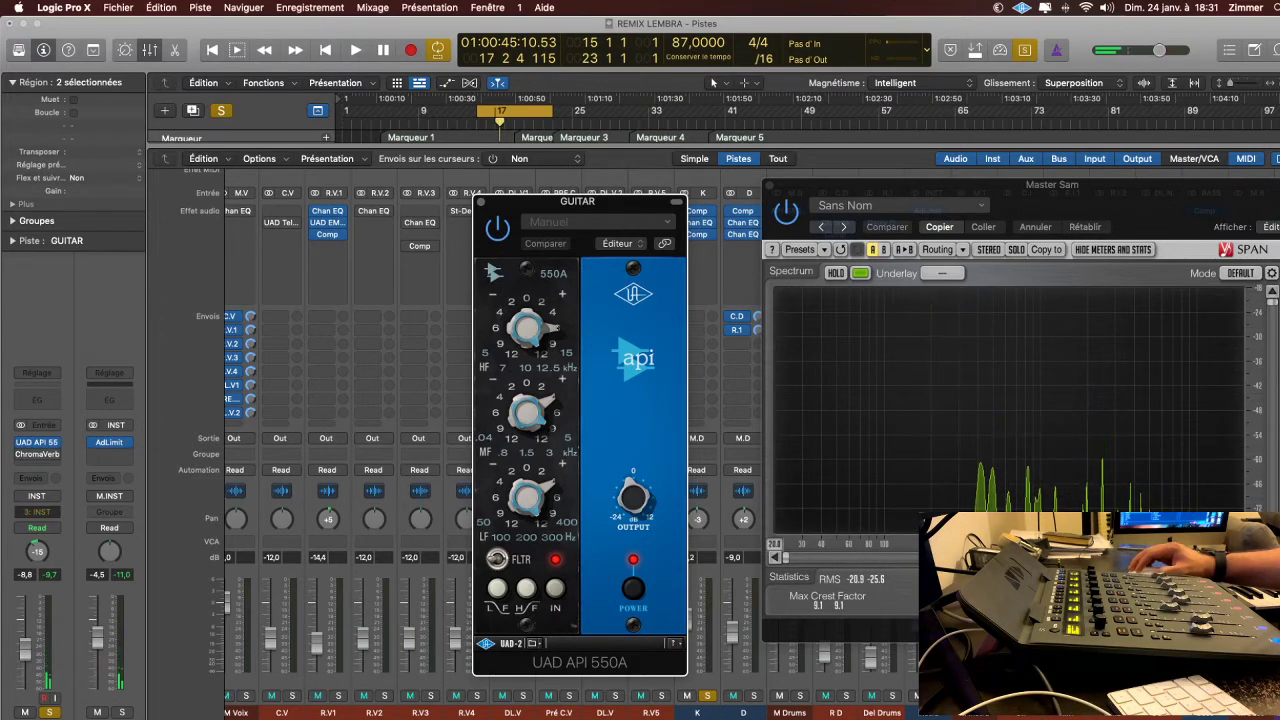
{"action": "key", "text": "space"}
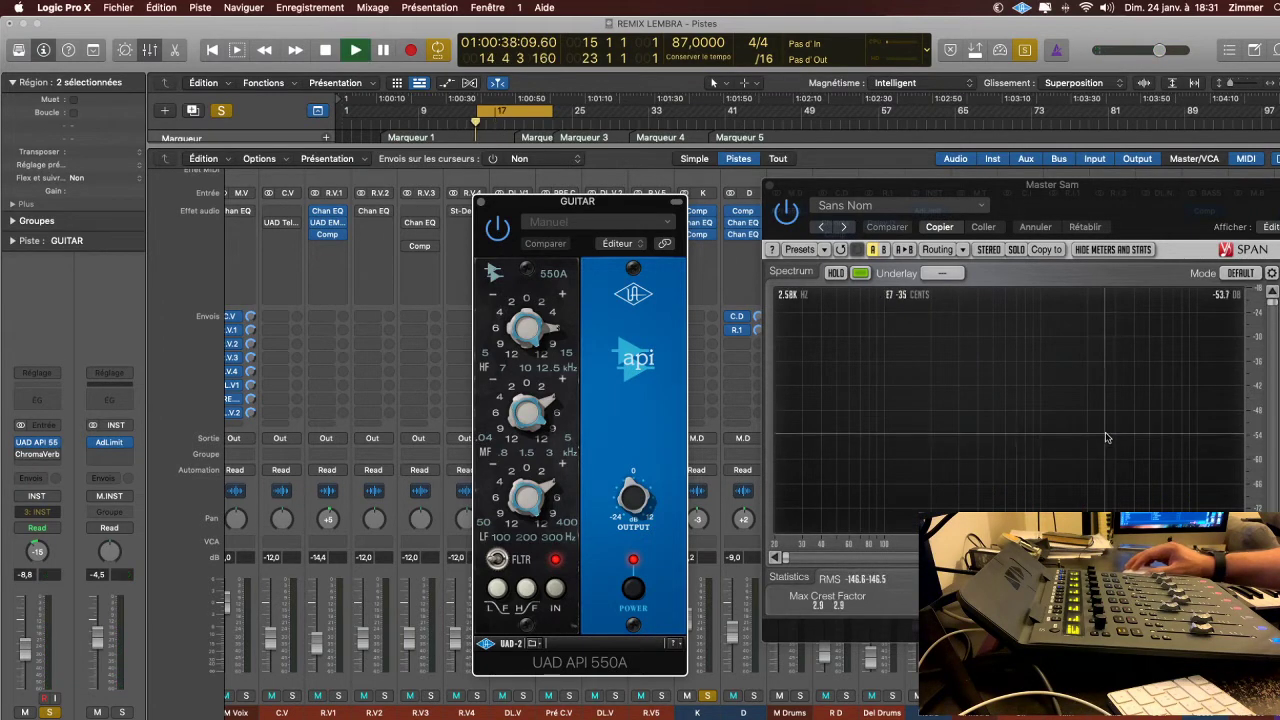
{"action": "key", "text": "space"}
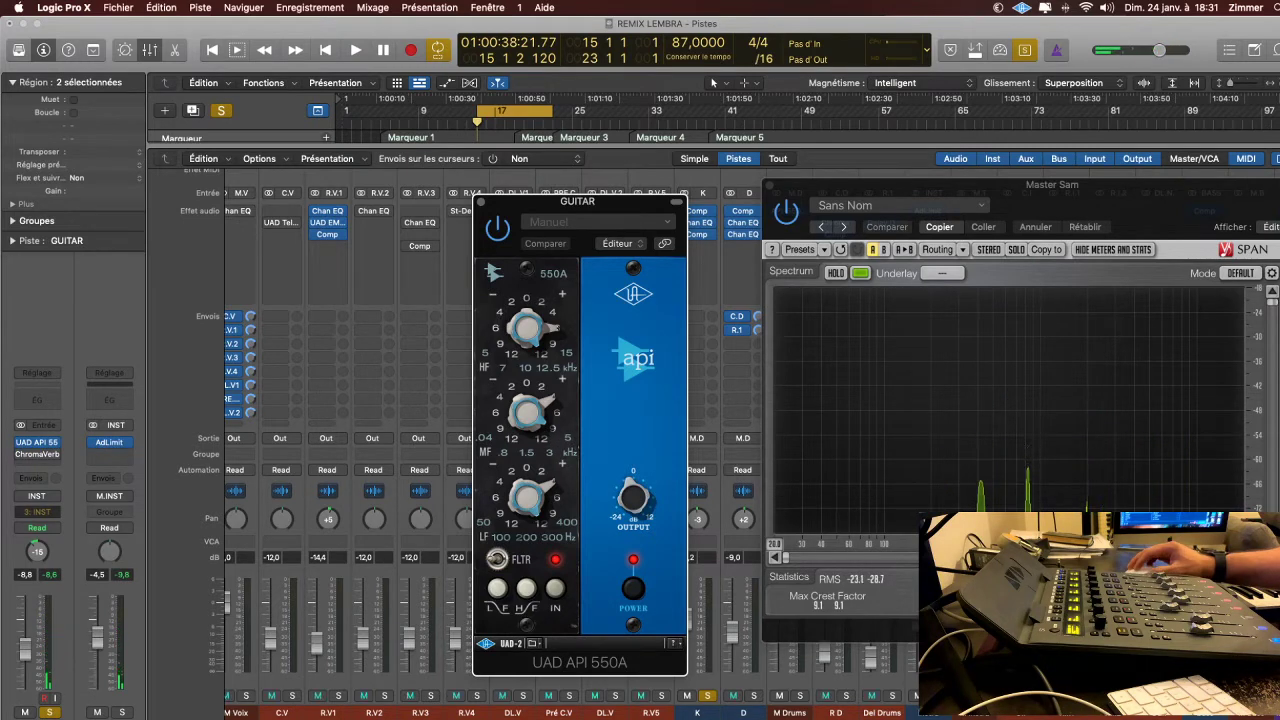
- Replay the isolated guitar with the UAD API 550A active and examine its spectrum in SPAN
{"action": "left_click", "coordinate": [1150, 500]}
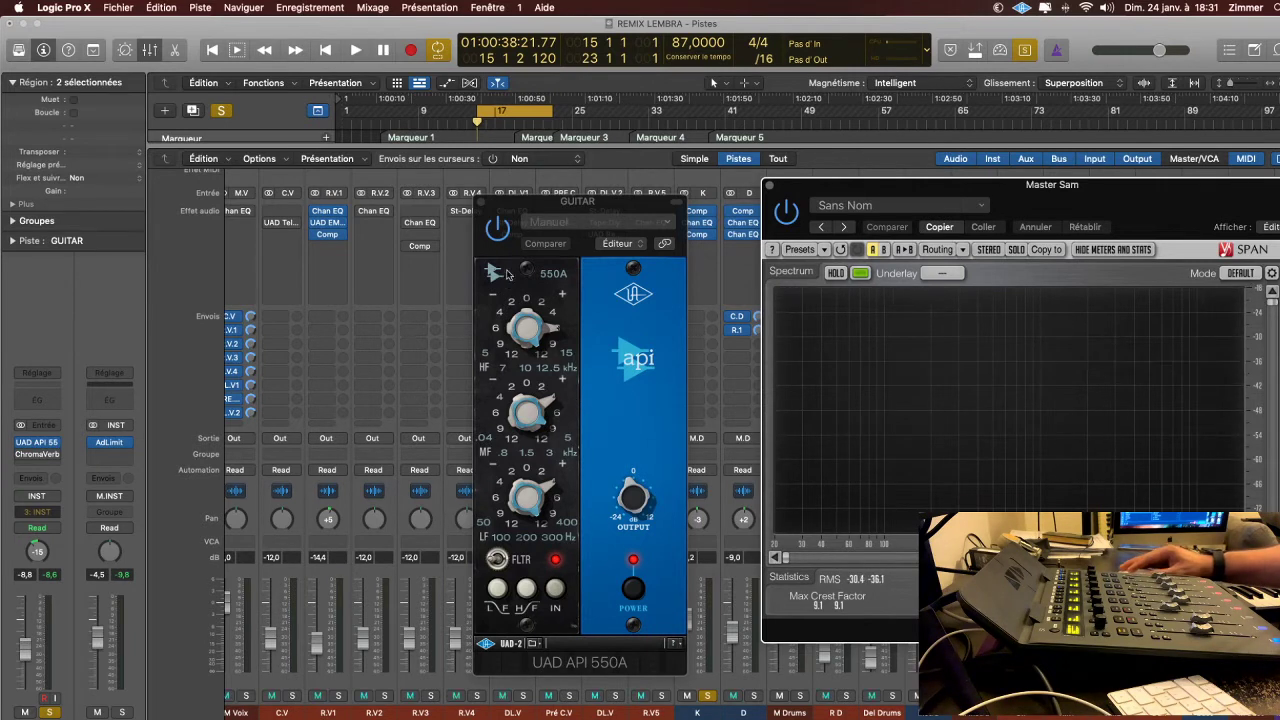
{"action": "key", "text": "space"}
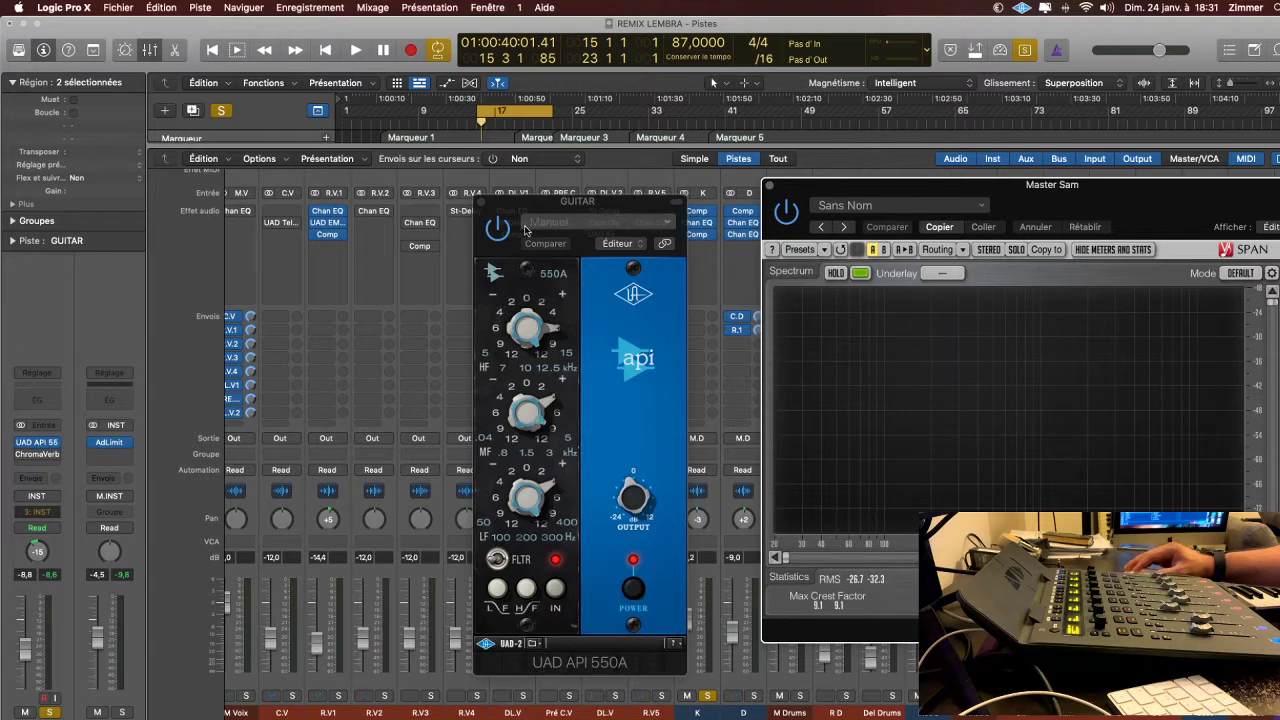
{"action": "key", "text": "space"}
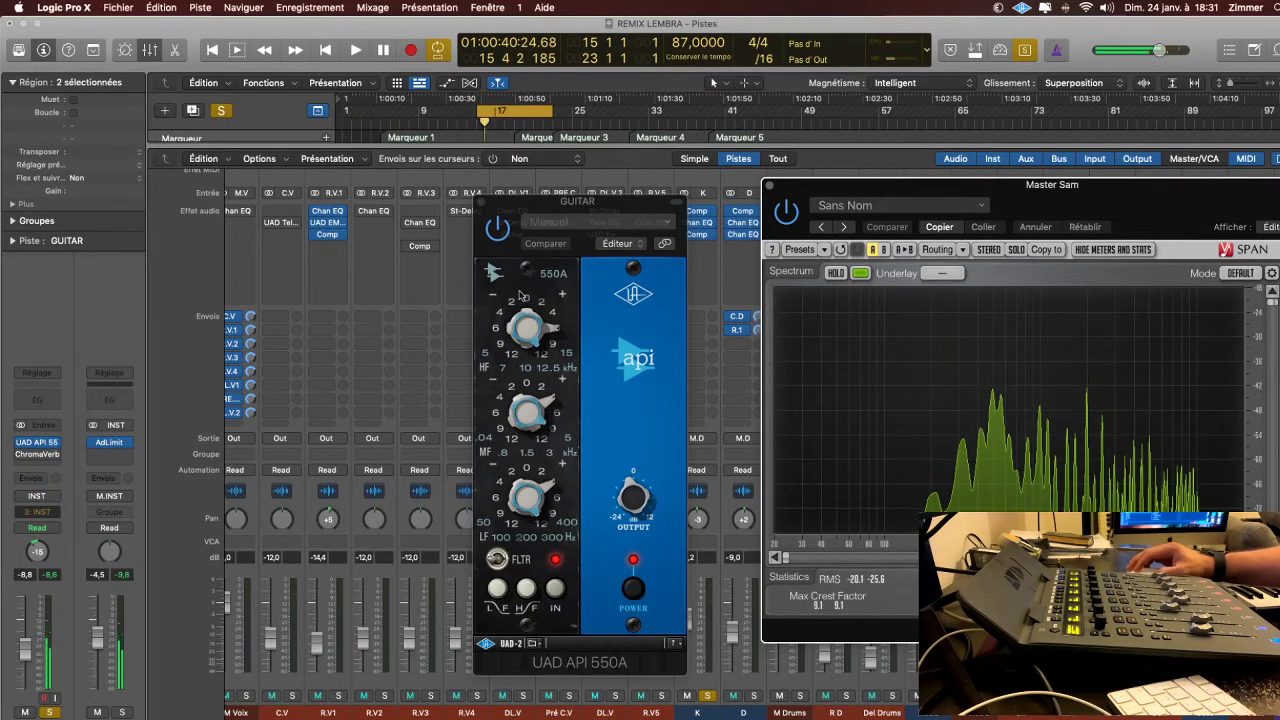
{"action": "key", "text": "space"}
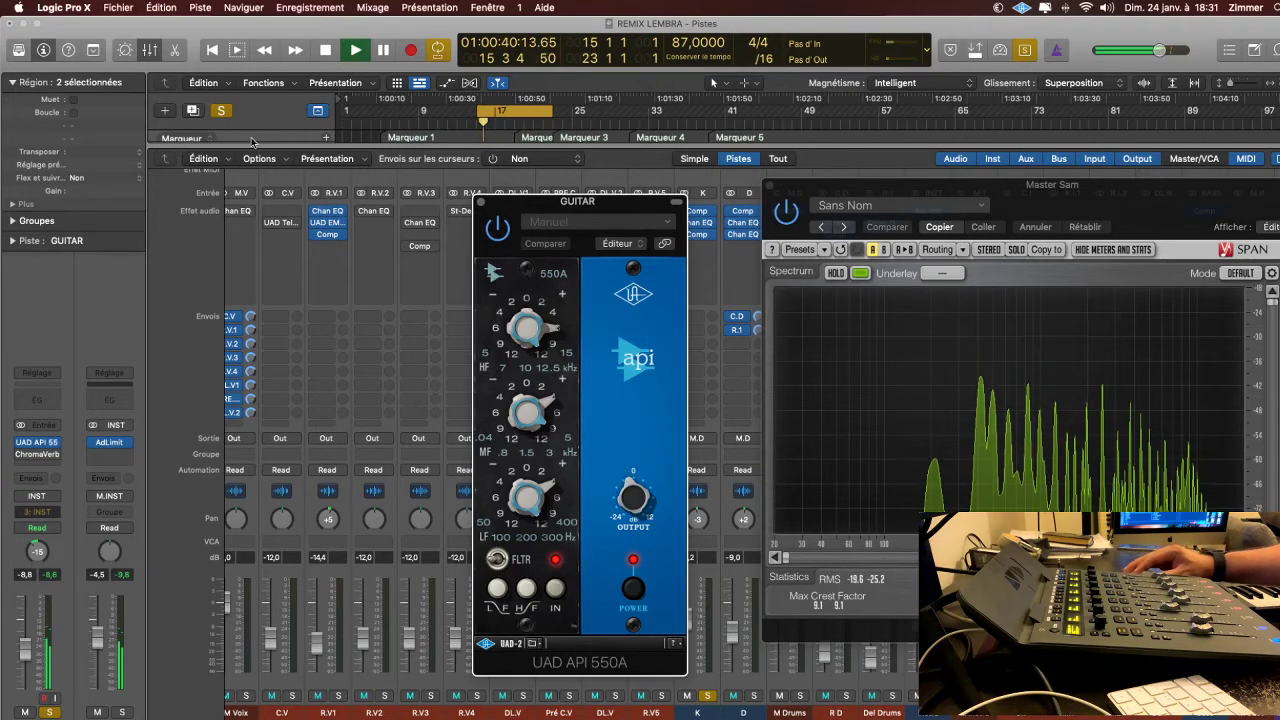
- Hide the mixer, turn off solo mode for the GUITAR regions and replay the loop with the soloed tracks
{"action": "key", "text": "x"}
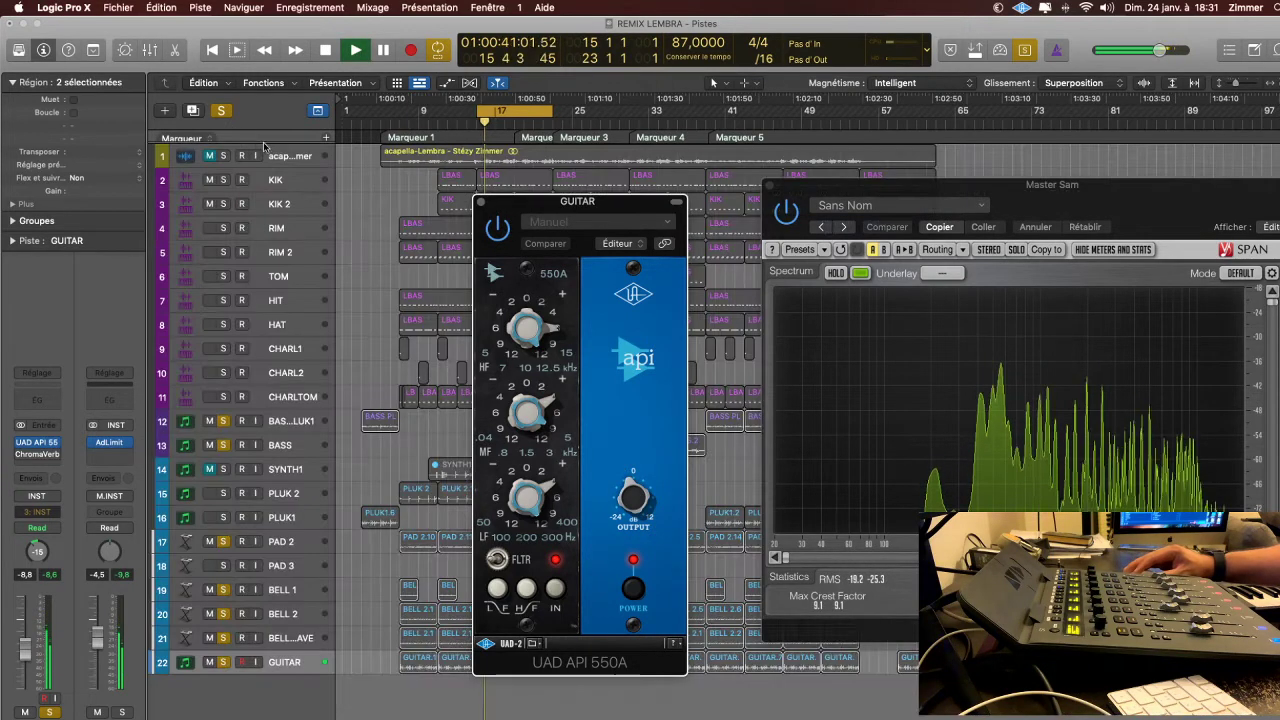
{"action": "key", "text": "ctrl+s"}
{"action": "key", "text": "space"}
{"action": "key", "text": "space"}
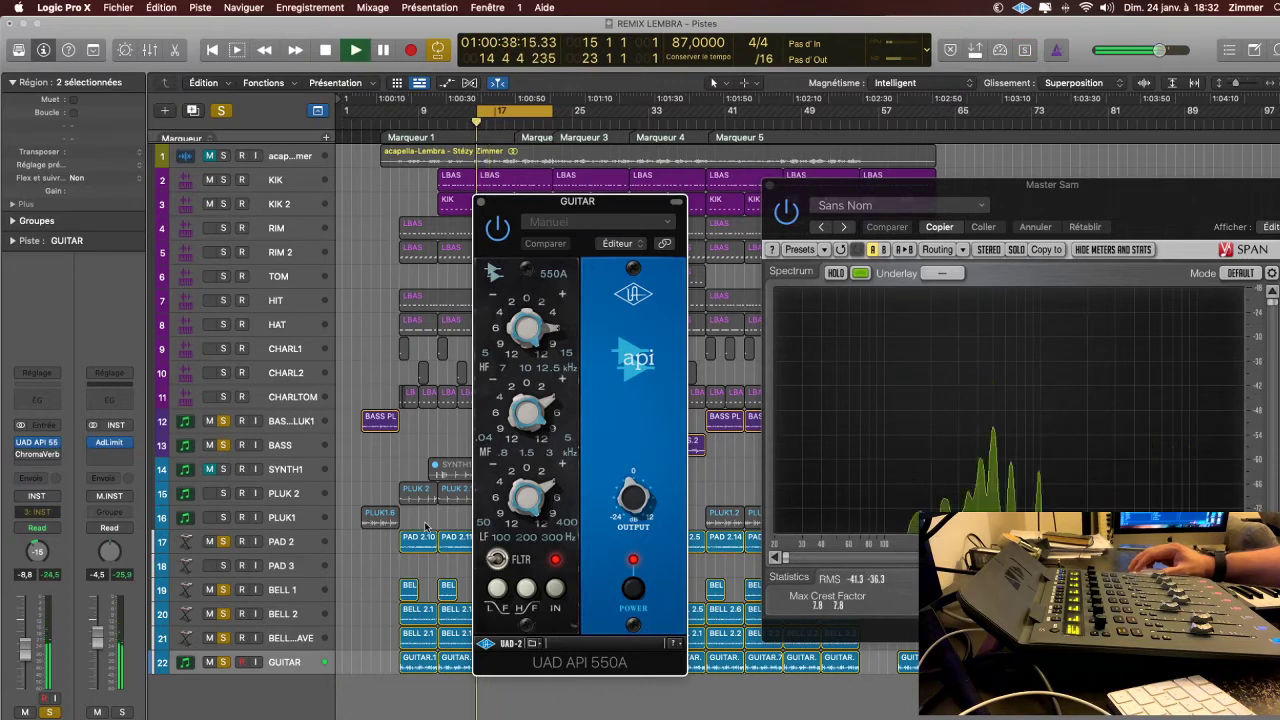
- Close the GUITAR EQ window and add PLUK 2 to the soloed tracks
{"action": "left_click", "coordinate": [481, 204]}
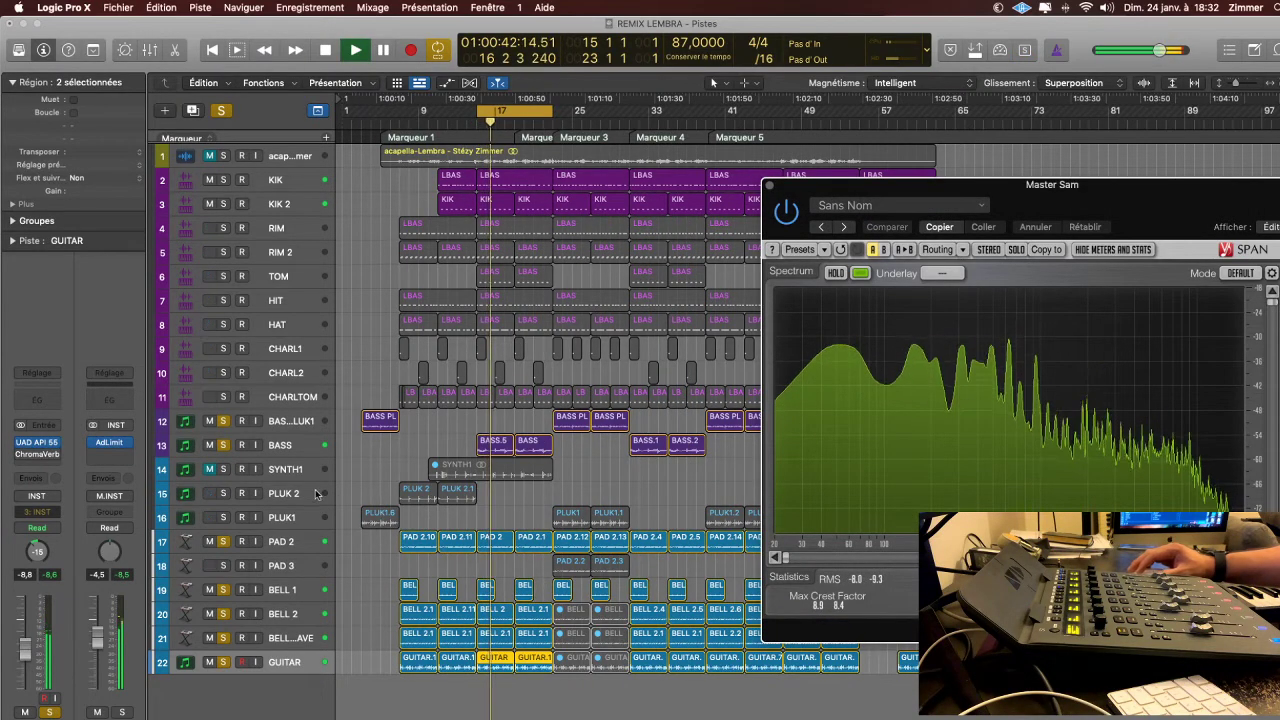
{"action": "left_click", "coordinate": [224, 494]}
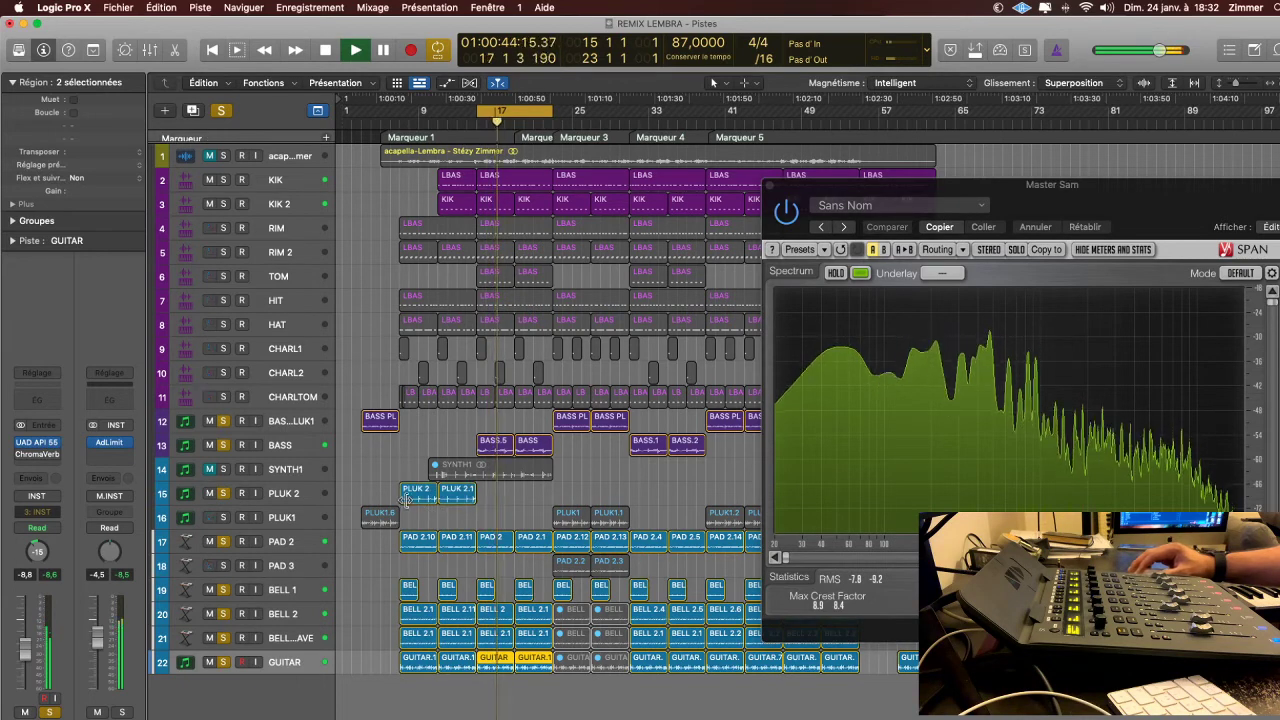
- Play the full mix with solo and loop mode off while reviewing the PLUK1, BASS and CHARL2 tracks
{"action": "left_click", "coordinate": [296, 522]}
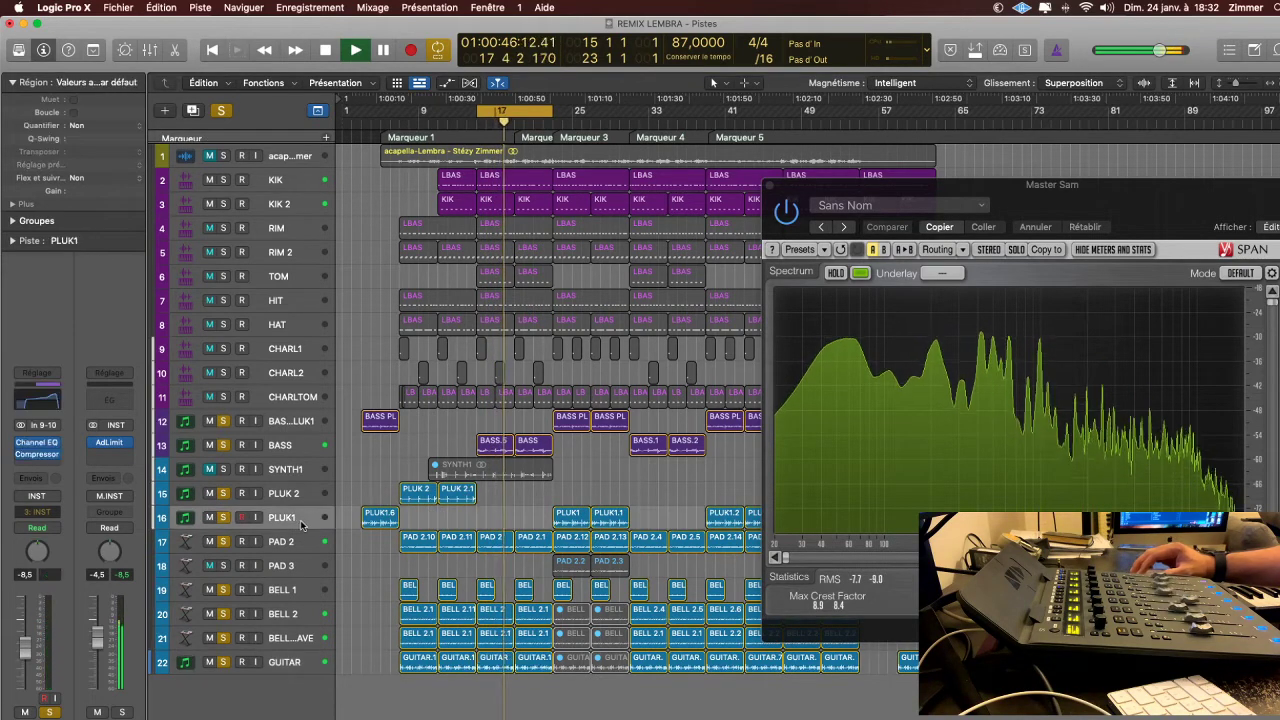
{"action": "left_click", "coordinate": [286, 449]}
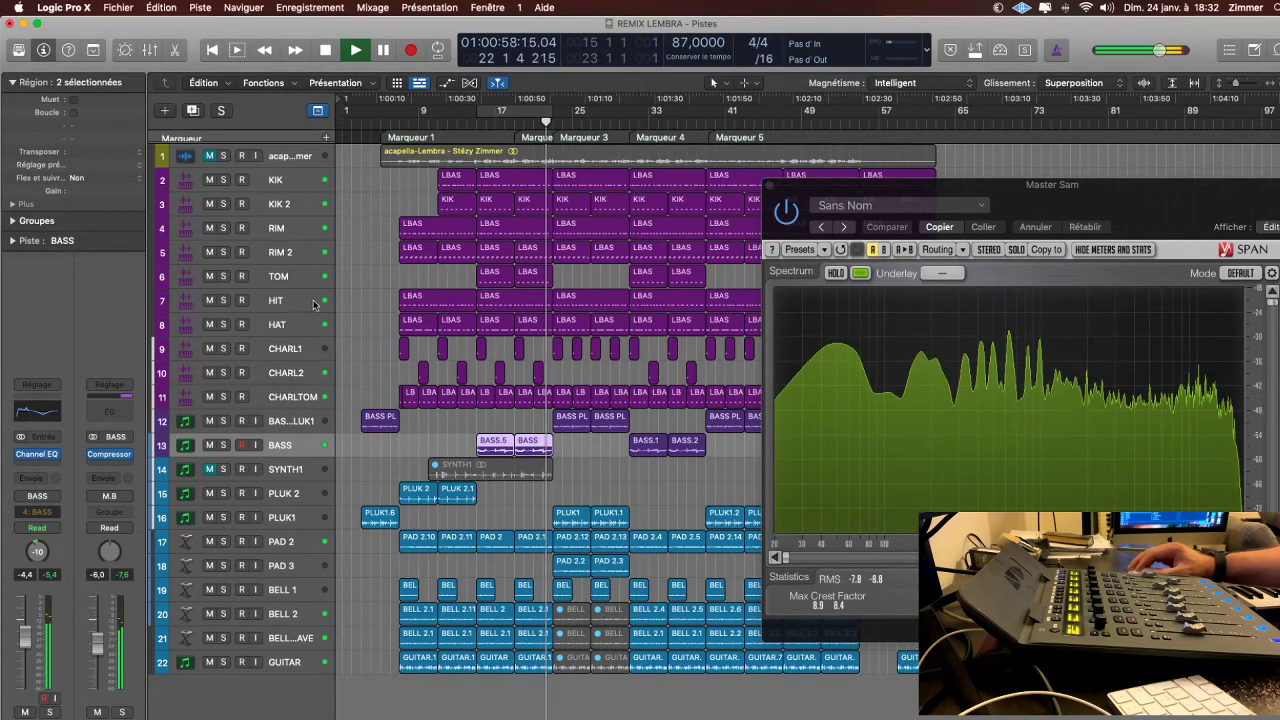
{"action": "left_click", "coordinate": [295, 376]}
- Solo the HAT track and insert an additional Channel EQ on it
{"action": "left_click", "coordinate": [236, 328]}
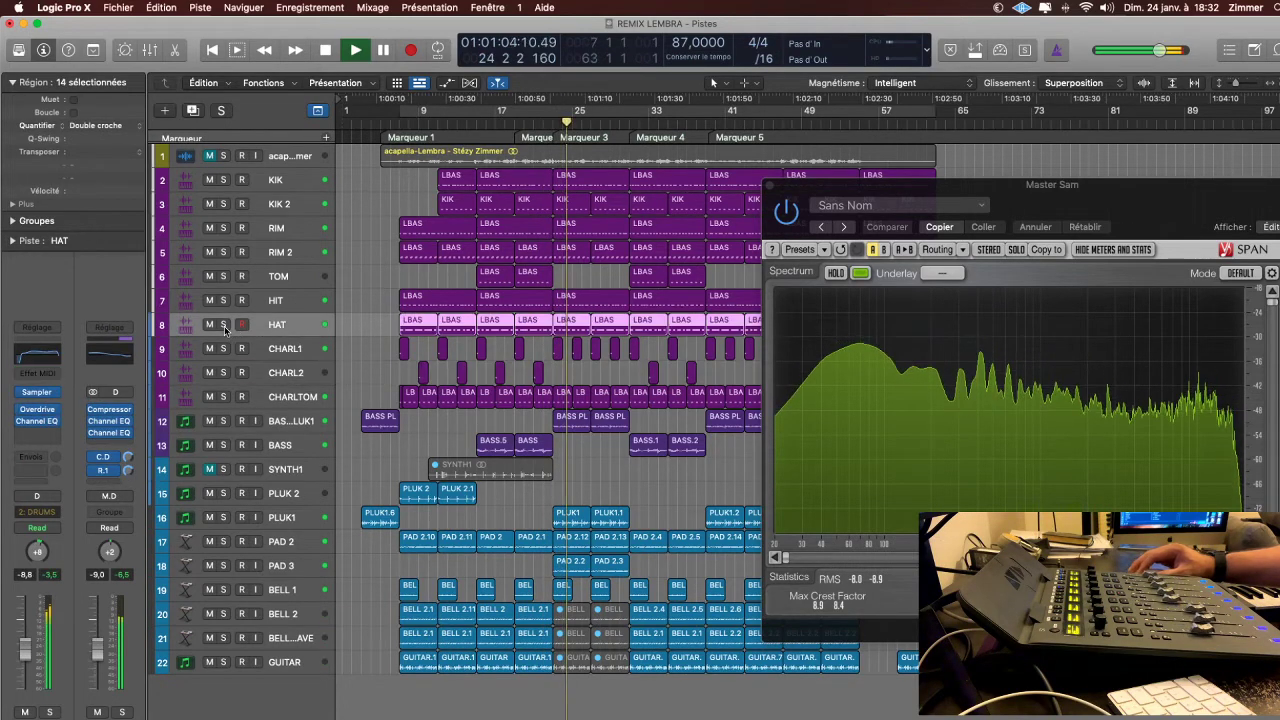
{"action": "left_click", "coordinate": [223, 324]}
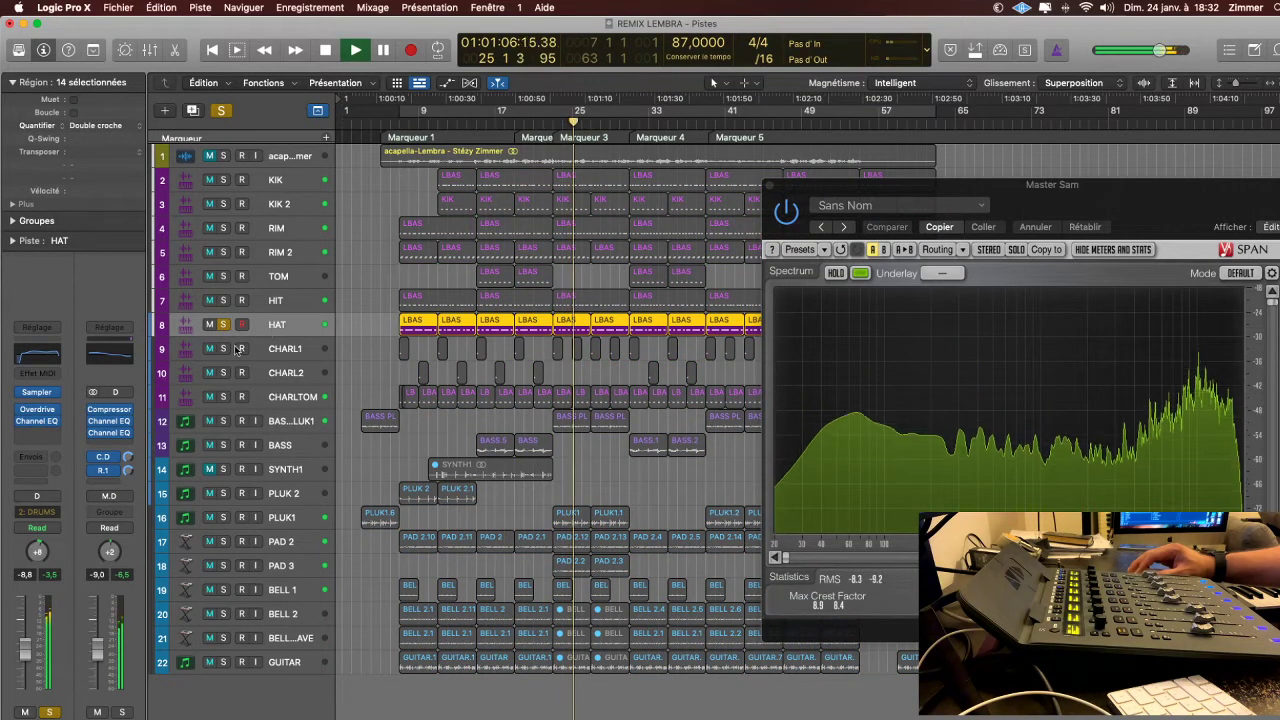
{"action": "left_click", "coordinate": [41, 426]}
{"action": "mouse_move", "coordinate": [59, 490]}
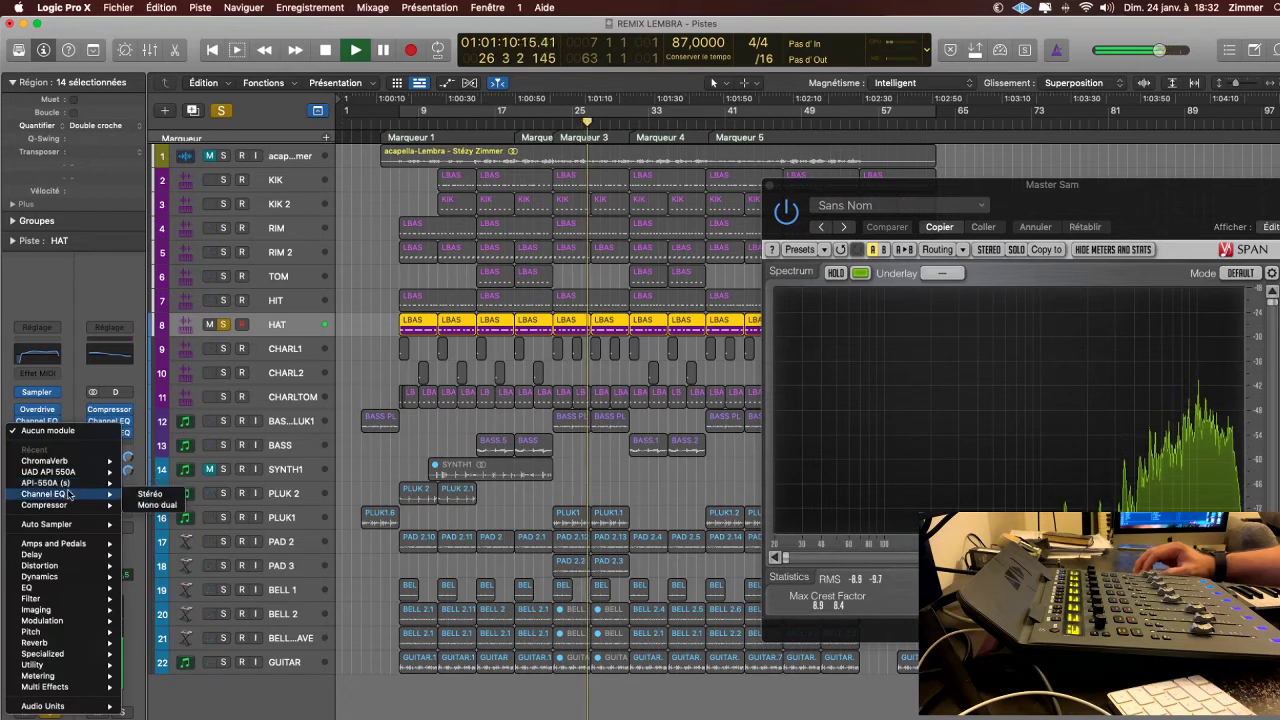
{"action": "mouse_move", "coordinate": [76, 588]}
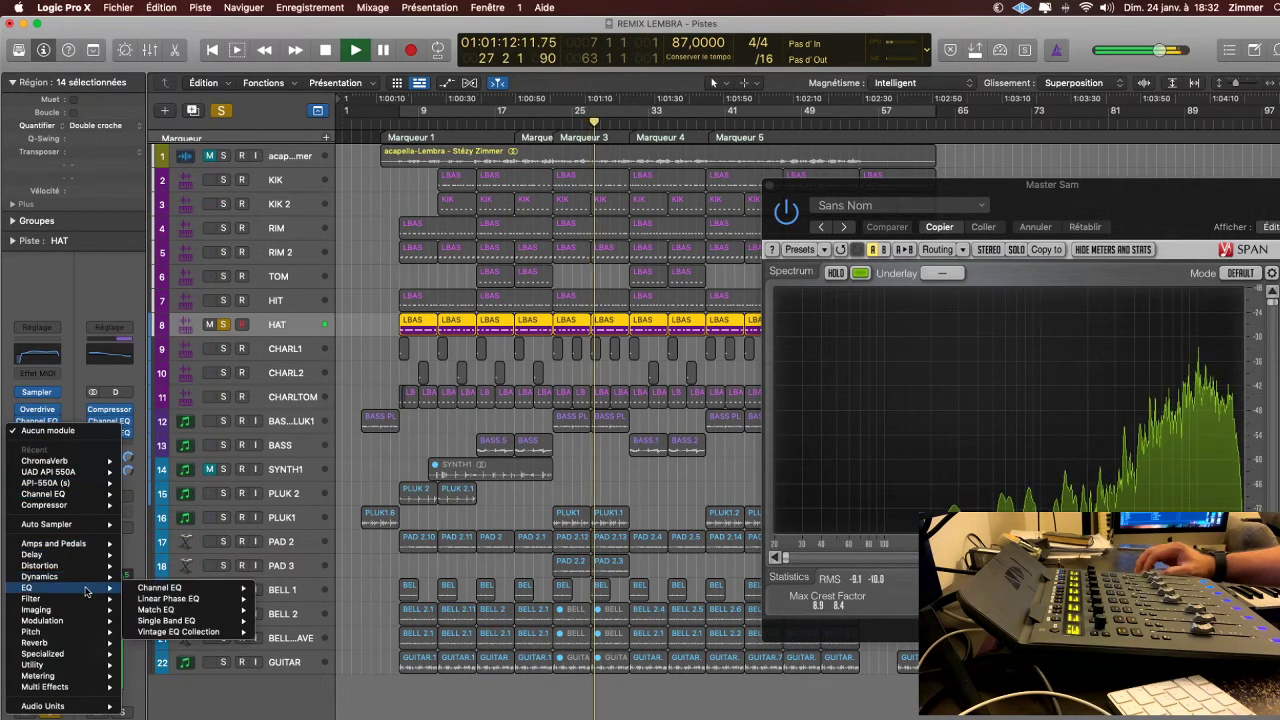
{"action": "left_click", "coordinate": [157, 588]}
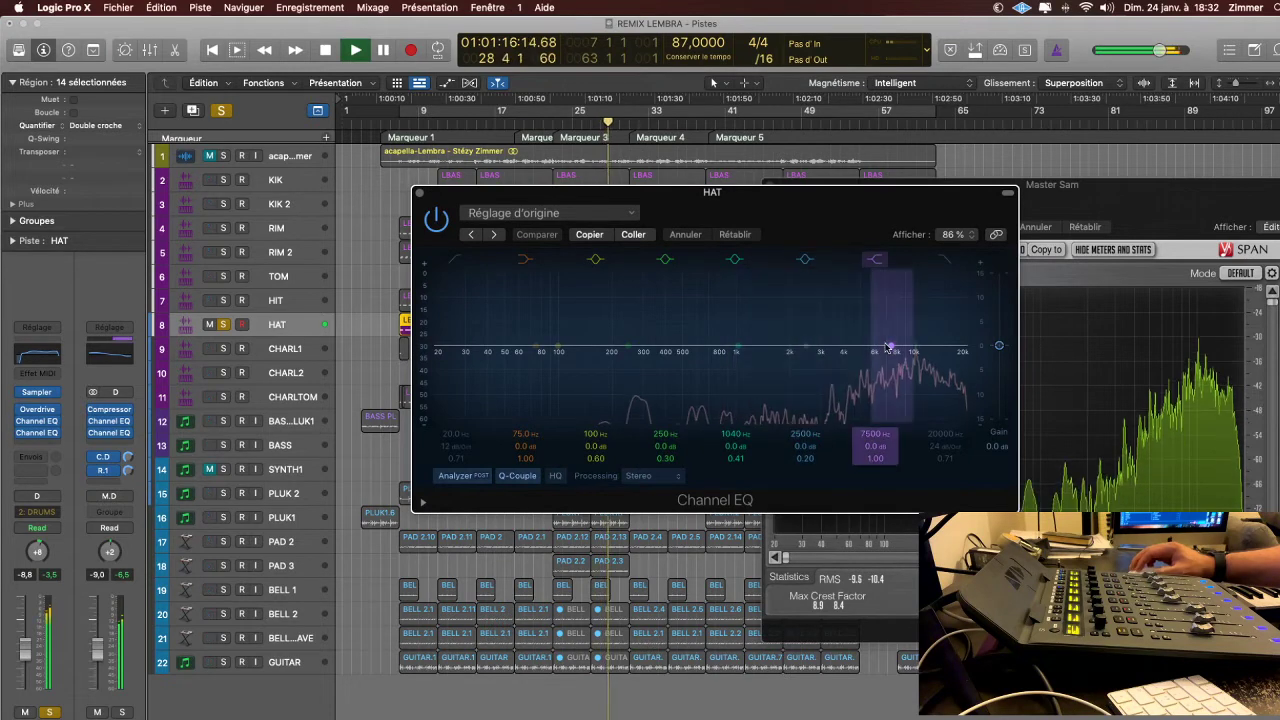
- Cut the HAT high shelf by 4.7 dB at 10300 Hz, and play it unsoloed in the full mix before stopping playback
{"action": "left_click_drag", "start_coordinate": [888, 347], "coordinate": [922, 379]}
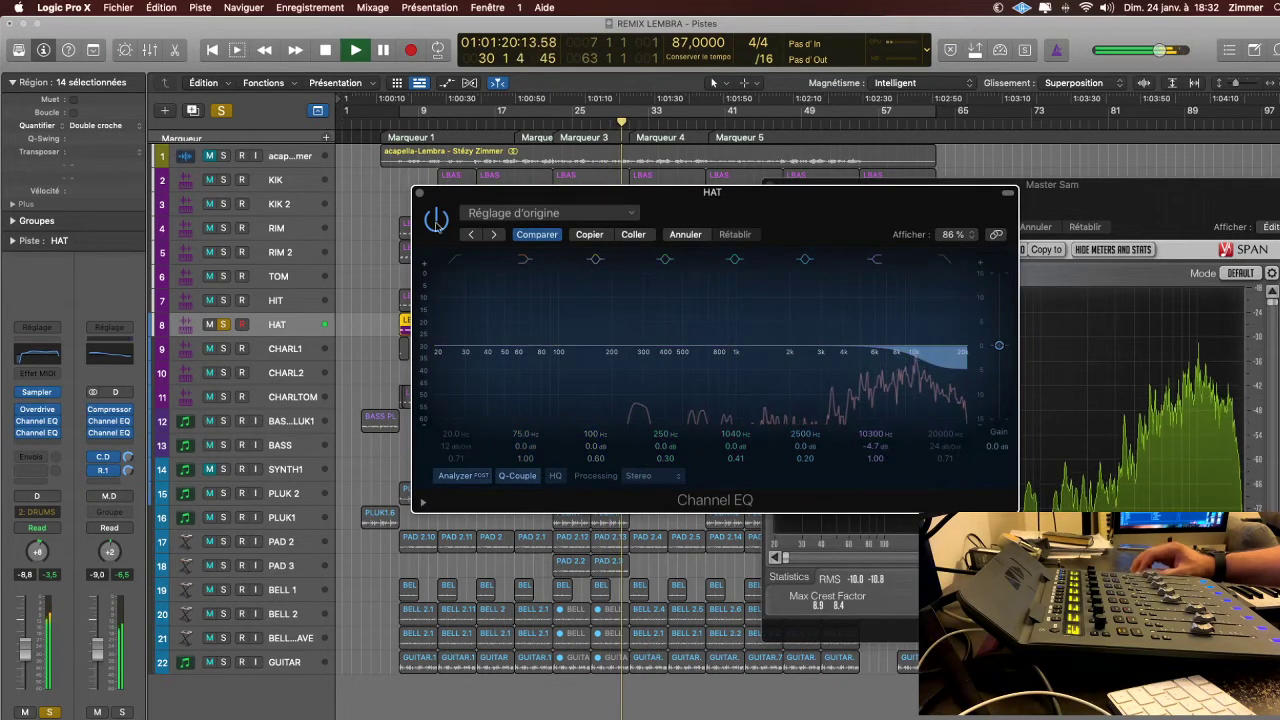
{"action": "left_click", "coordinate": [224, 325]}
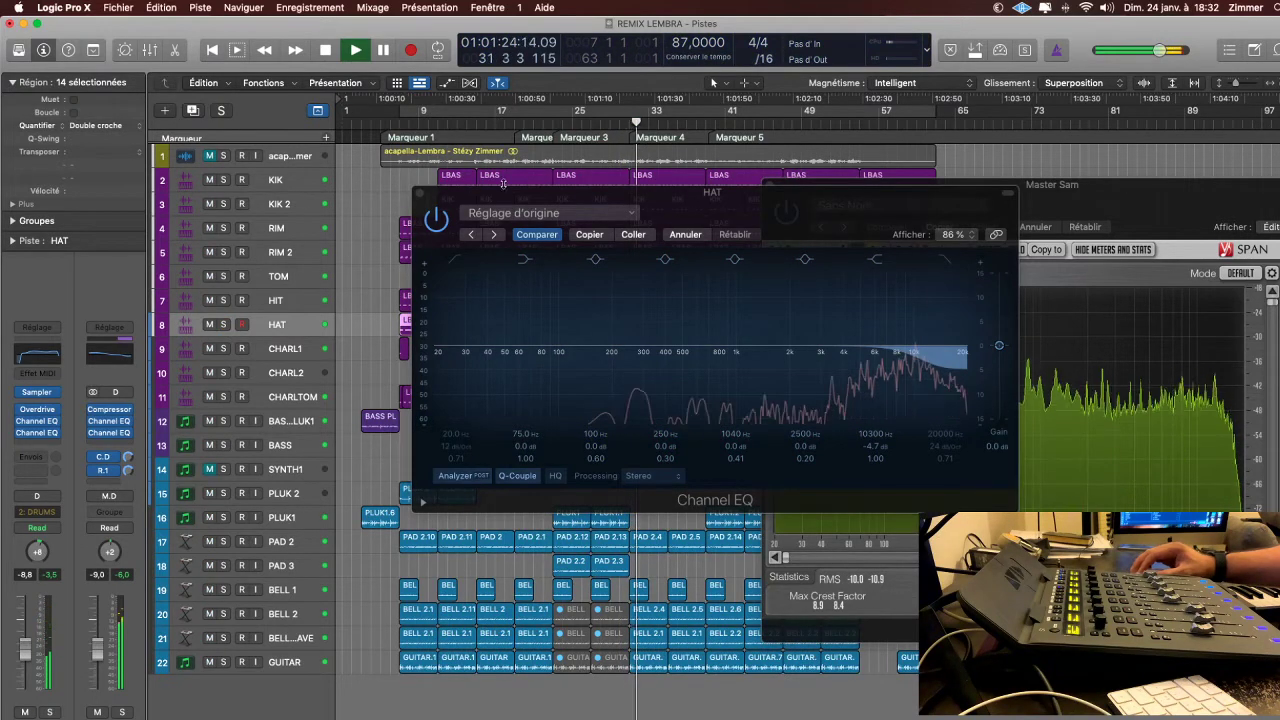
{"action": "key", "text": "space"}
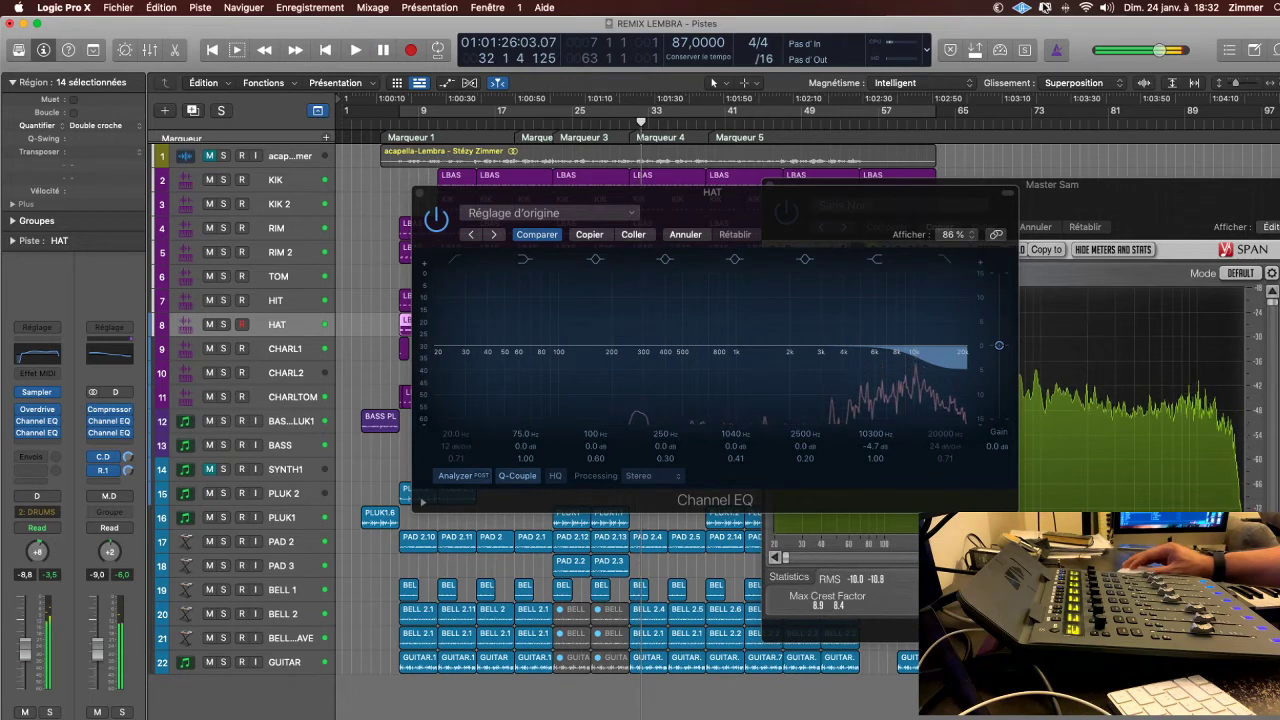
- Close the HAT Channel EQ window and move the SPAN window aside to uncover more of the arrangement
{"action": "left_click", "coordinate": [1044, 7]}
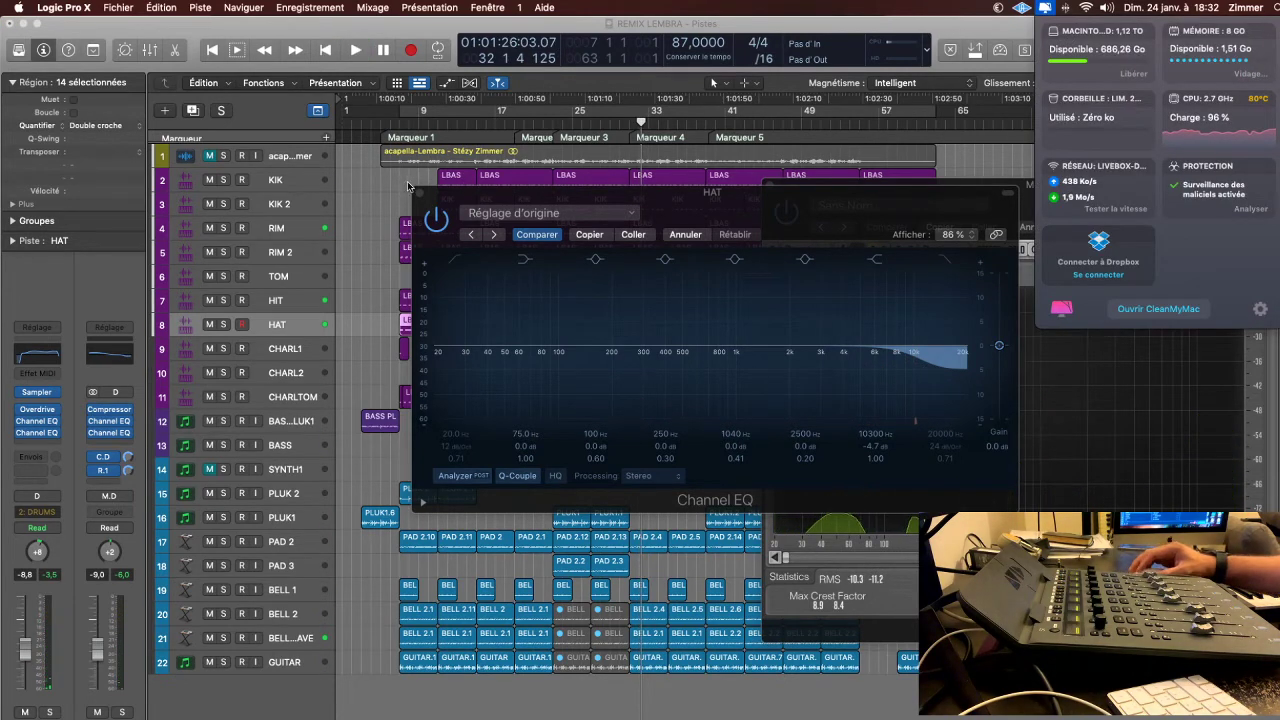
{"action": "left_click", "coordinate": [432, 199]}
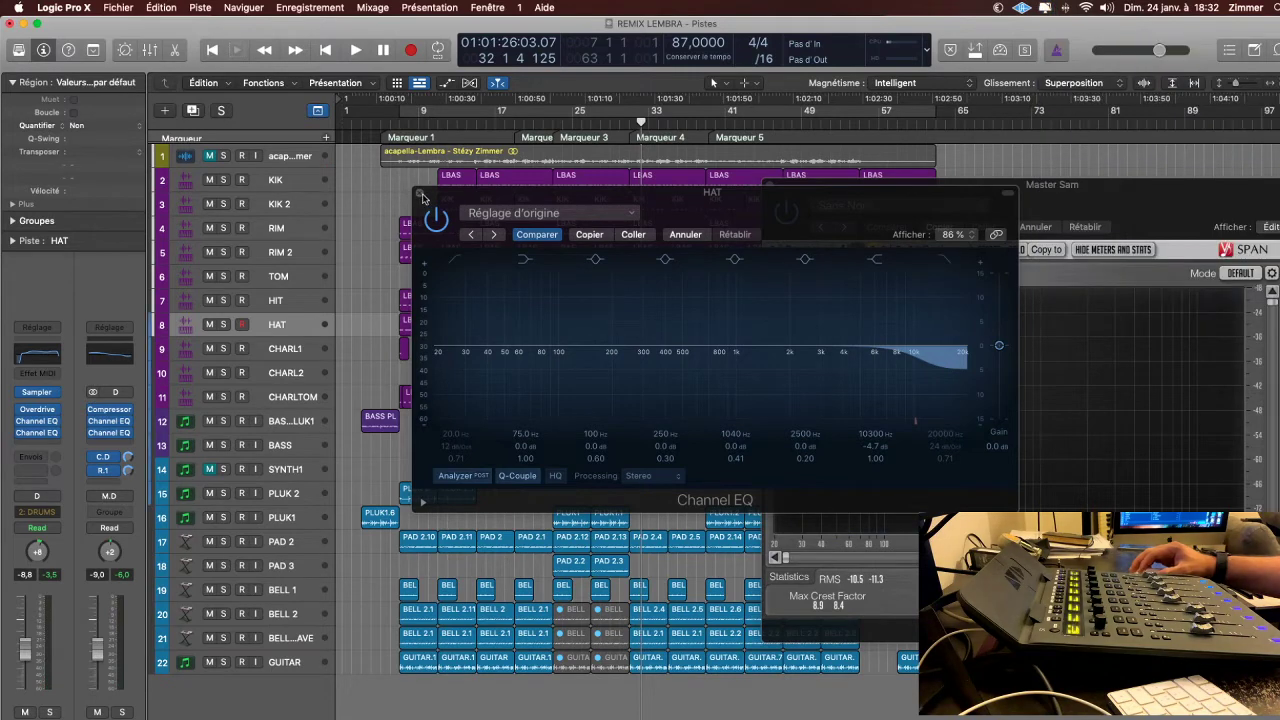
{"action": "left_click", "coordinate": [421, 194]}
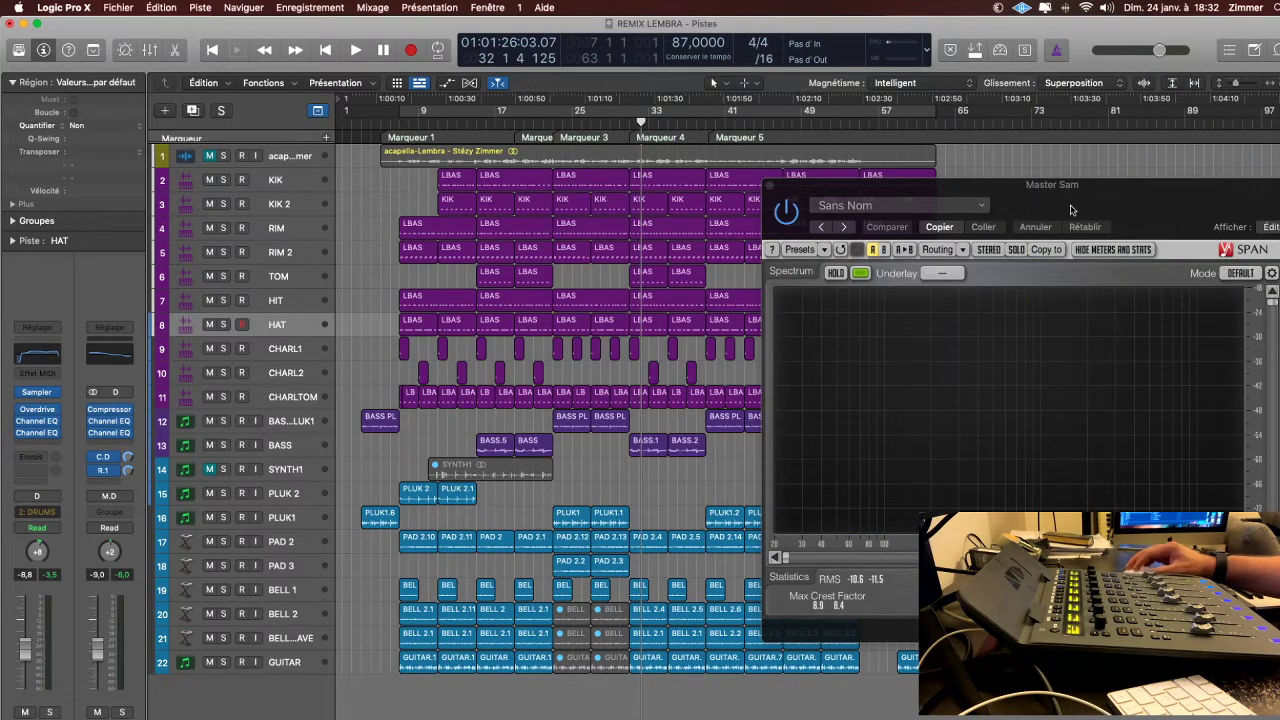
{"action": "left_click_drag", "start_coordinate": [1070, 210], "coordinate": [1154, 213]}
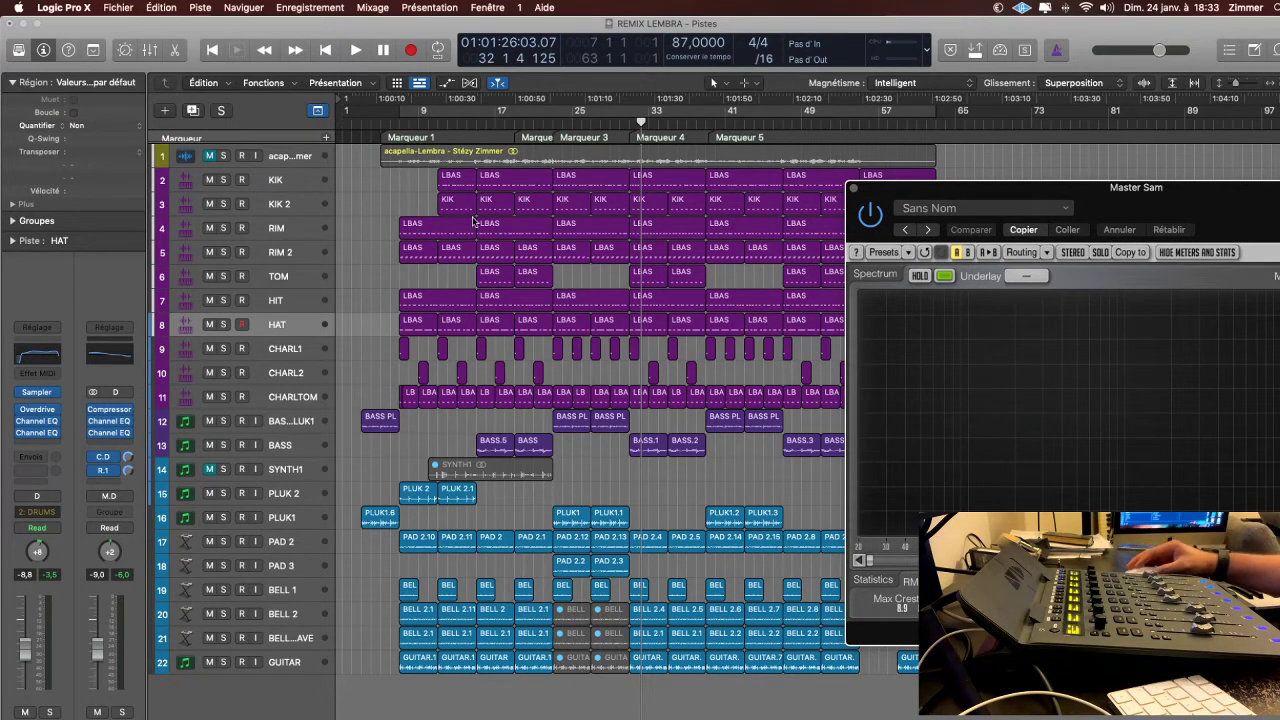
- Solo the SYNTH1 track, unmute its region and play it in isolation
{"action": "key", "text": "space"}
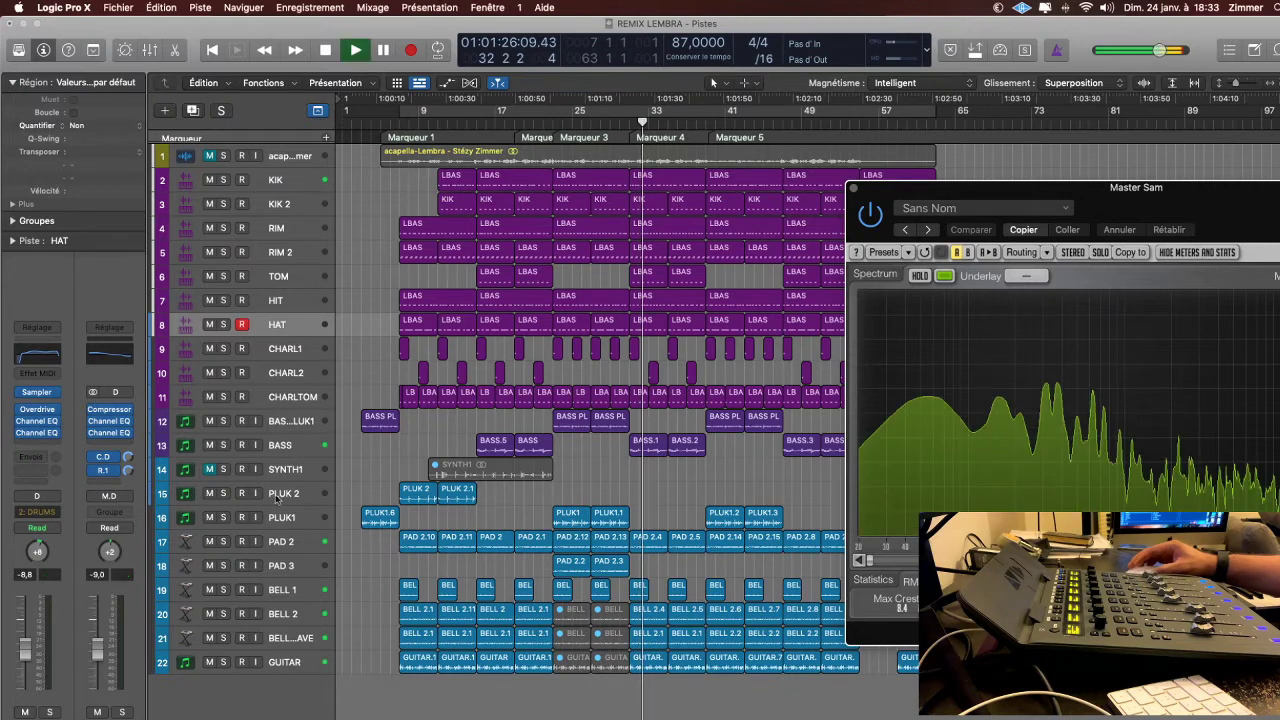
{"action": "key", "text": "space"}
{"action": "left_click", "coordinate": [223, 469]}
{"action": "left_click", "coordinate": [450, 473]}
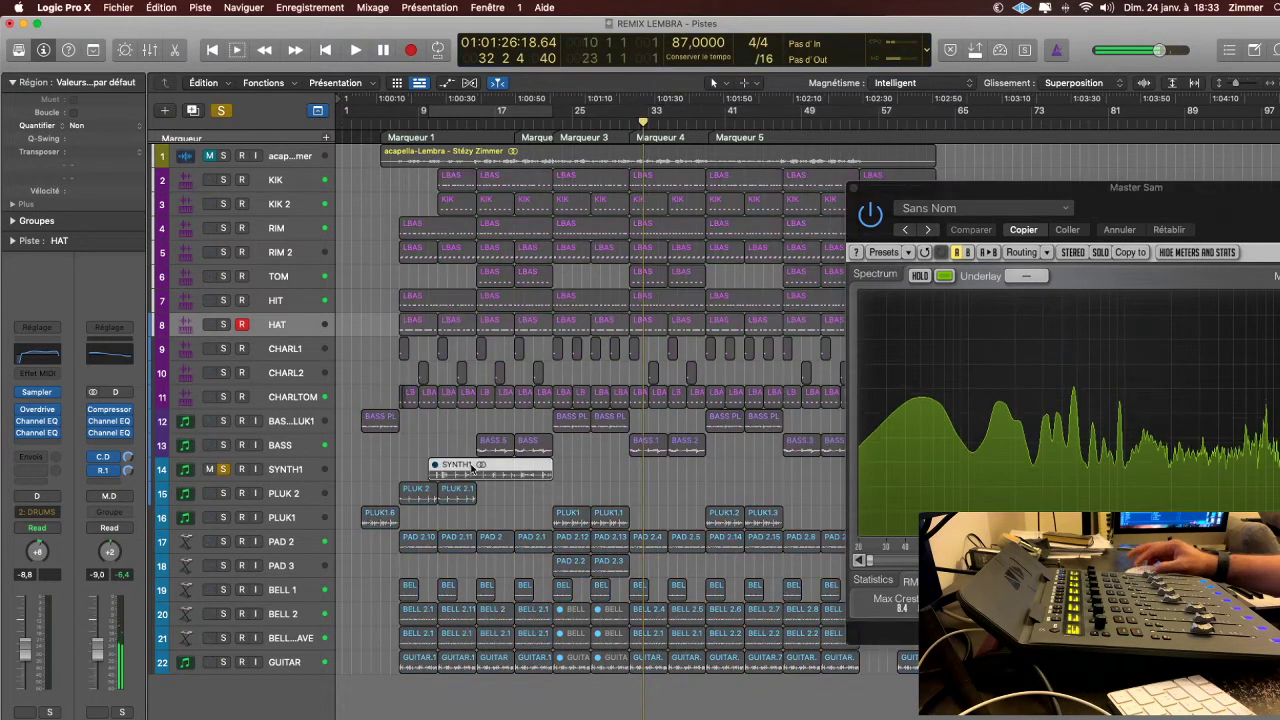
{"action": "key", "text": "ctrl+m"}
{"action": "key", "text": "space"}
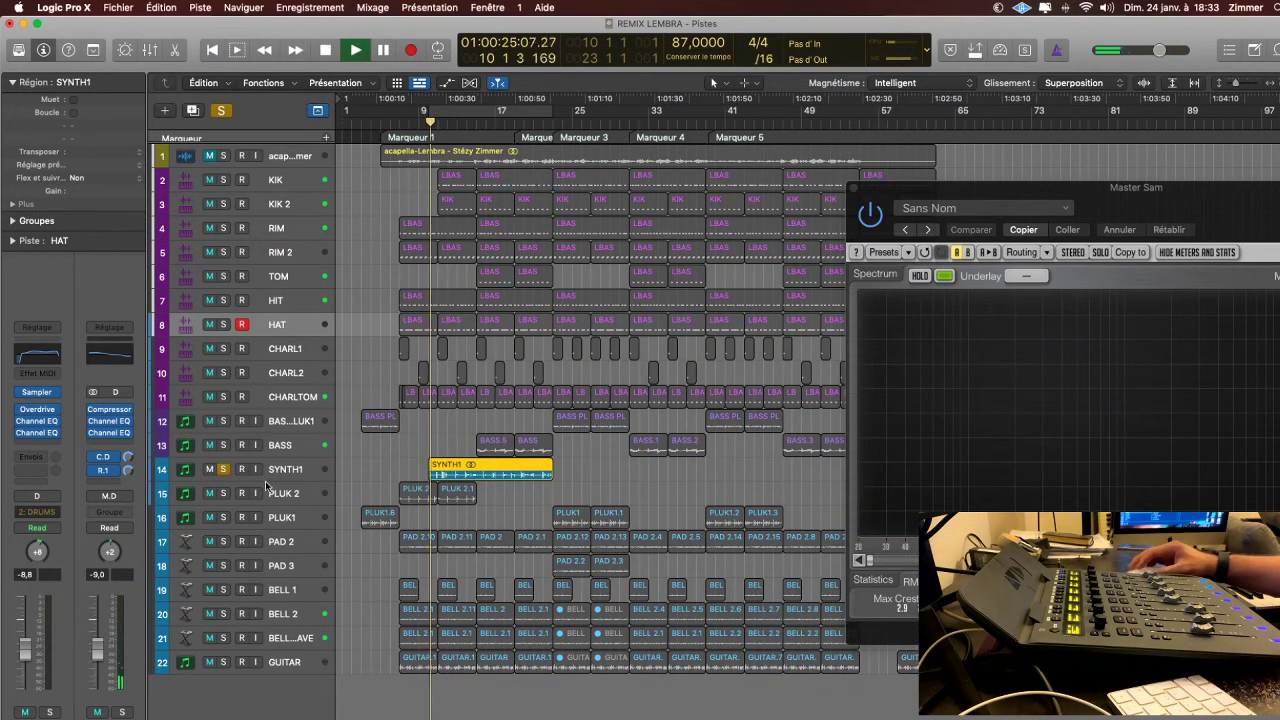
- Give SYNTH1 a Channel EQ with the eq coupe preset and its low cut at 165 Hz
{"action": "left_click", "coordinate": [305, 470]}
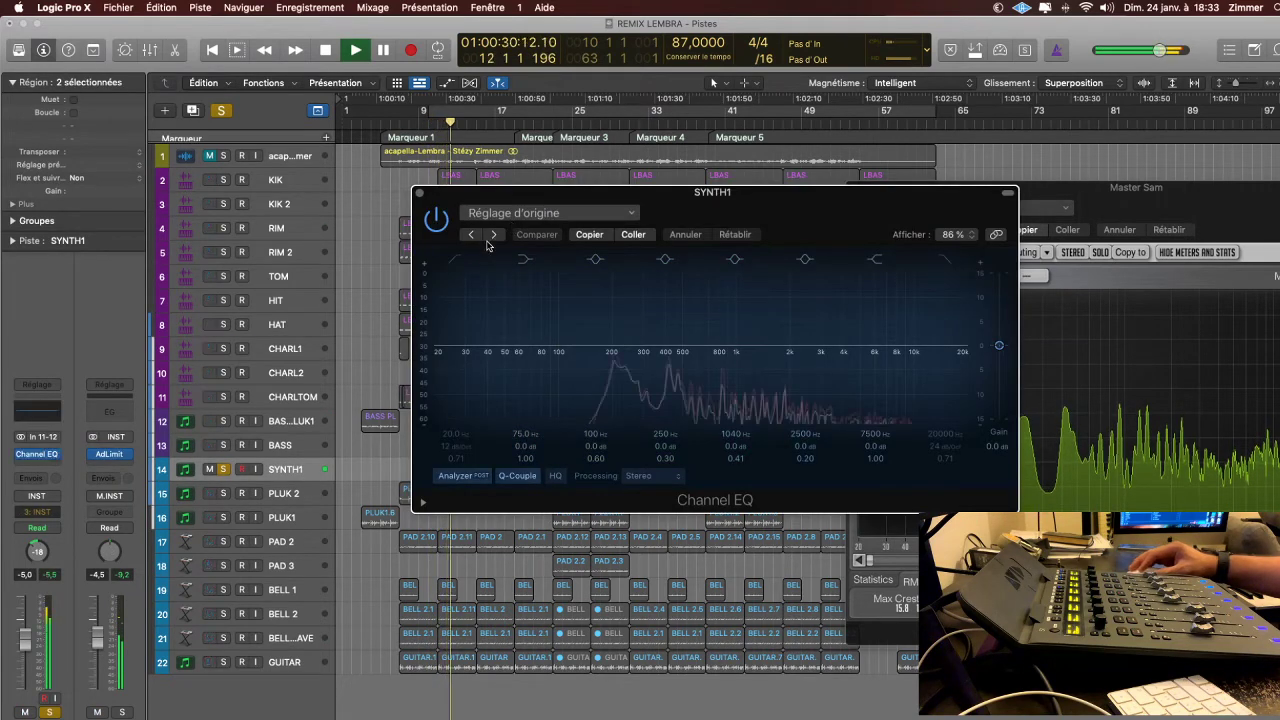
{"action": "left_click", "coordinate": [494, 234]}
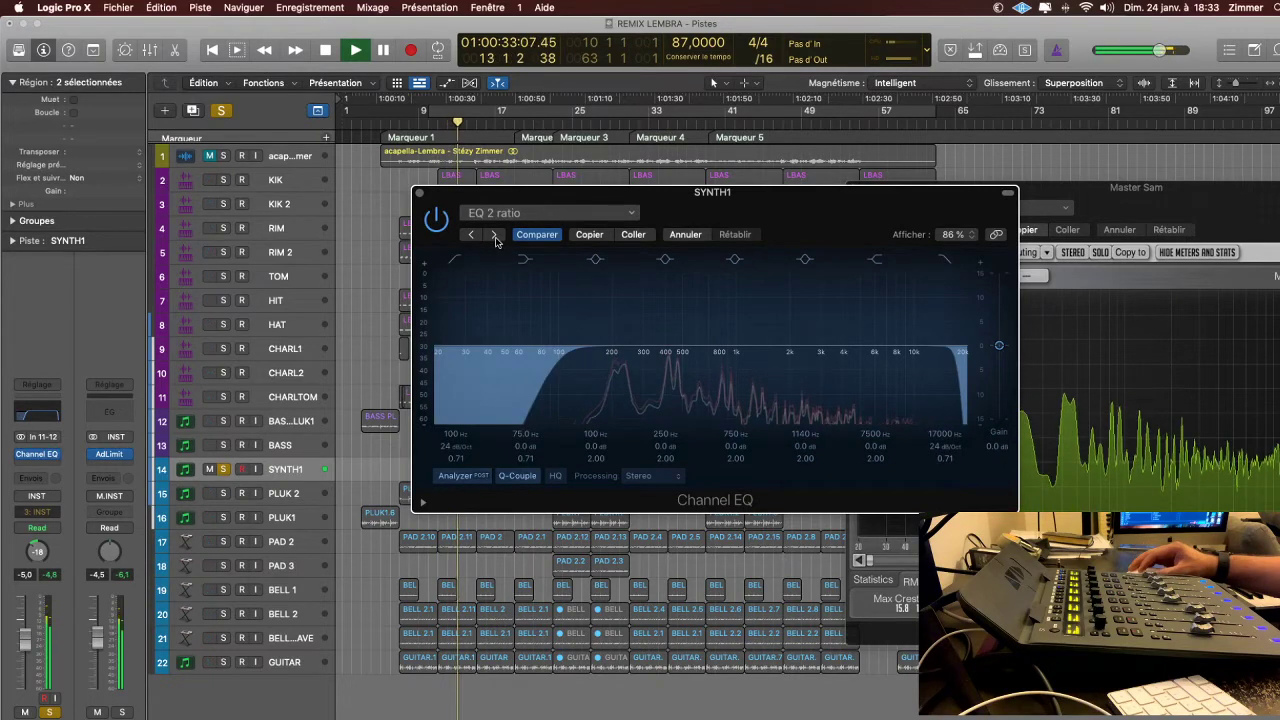
{"action": "left_click", "coordinate": [494, 234]}
{"action": "left_click_drag", "start_coordinate": [465, 432], "coordinate": [465, 365]}
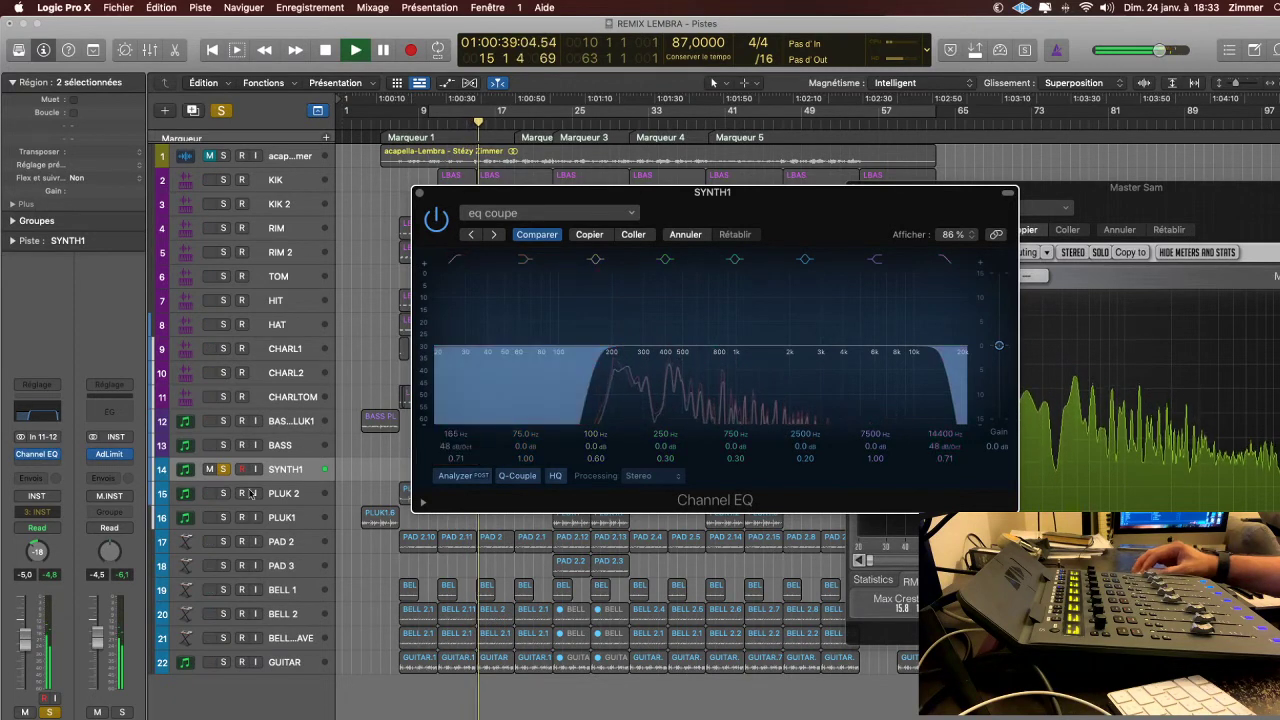
- Turn off solo and mute on SYNTH1, and close its EQ window to hear it in the full mix
{"action": "left_click", "coordinate": [224, 470]}
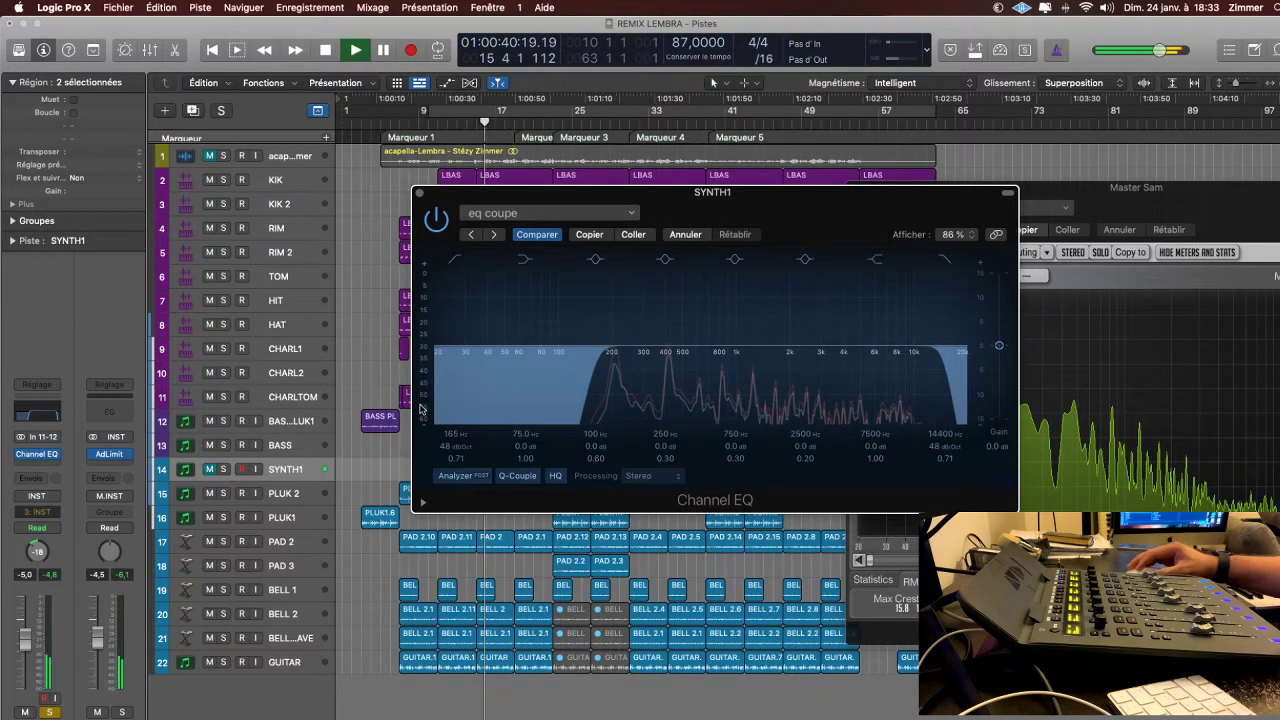
{"action": "left_click", "coordinate": [209, 469]}
{"action": "left_click", "coordinate": [421, 194]}
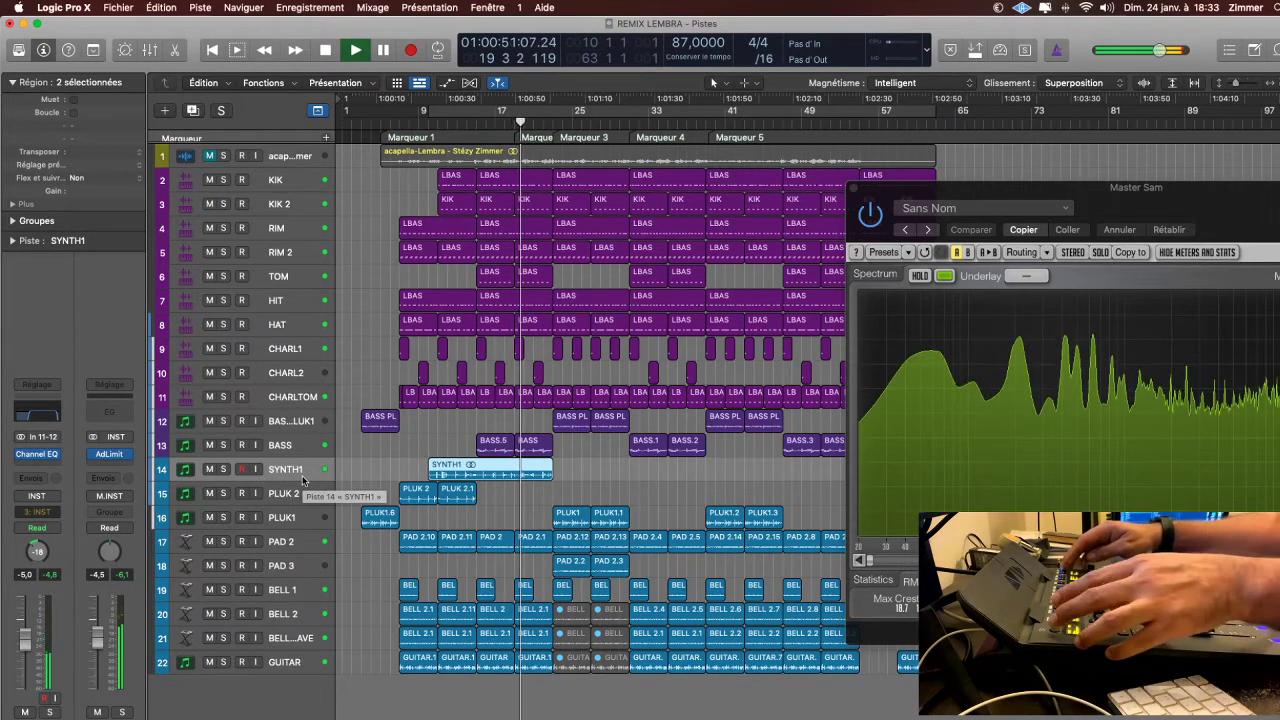
{"action": "key", "text": "super+w"}
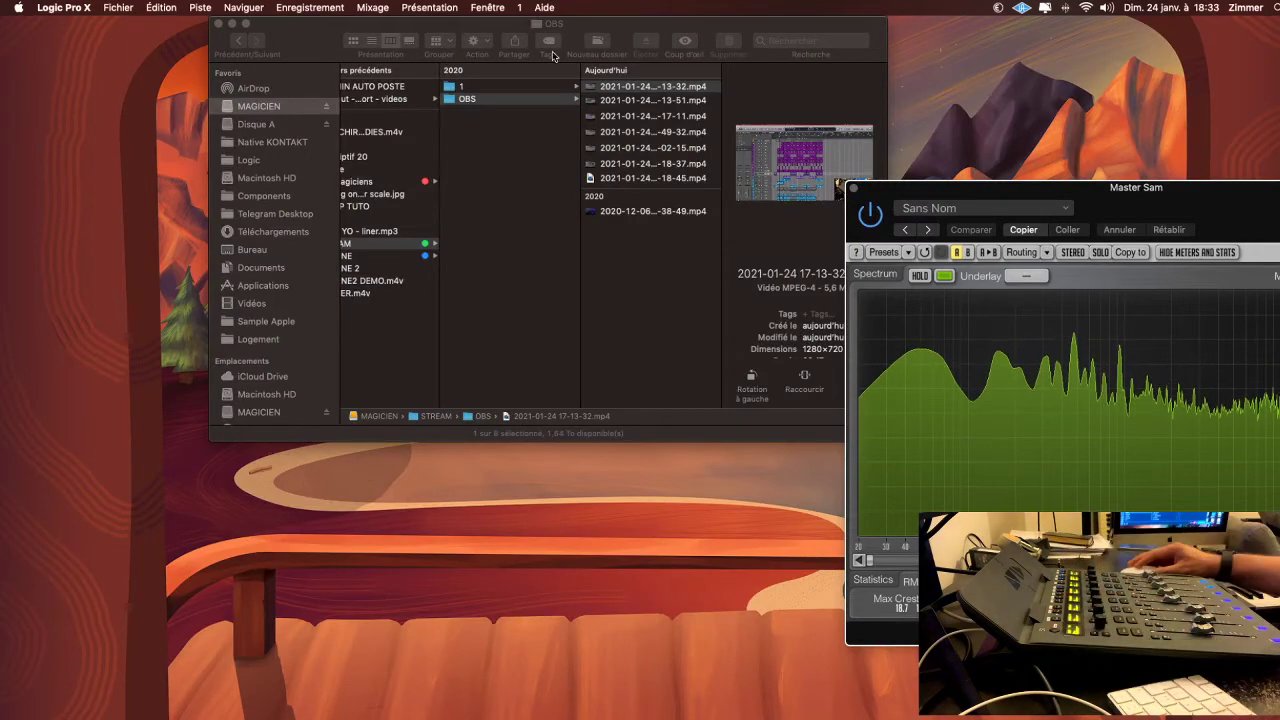
{"action": "left_click", "coordinate": [482, 8]}
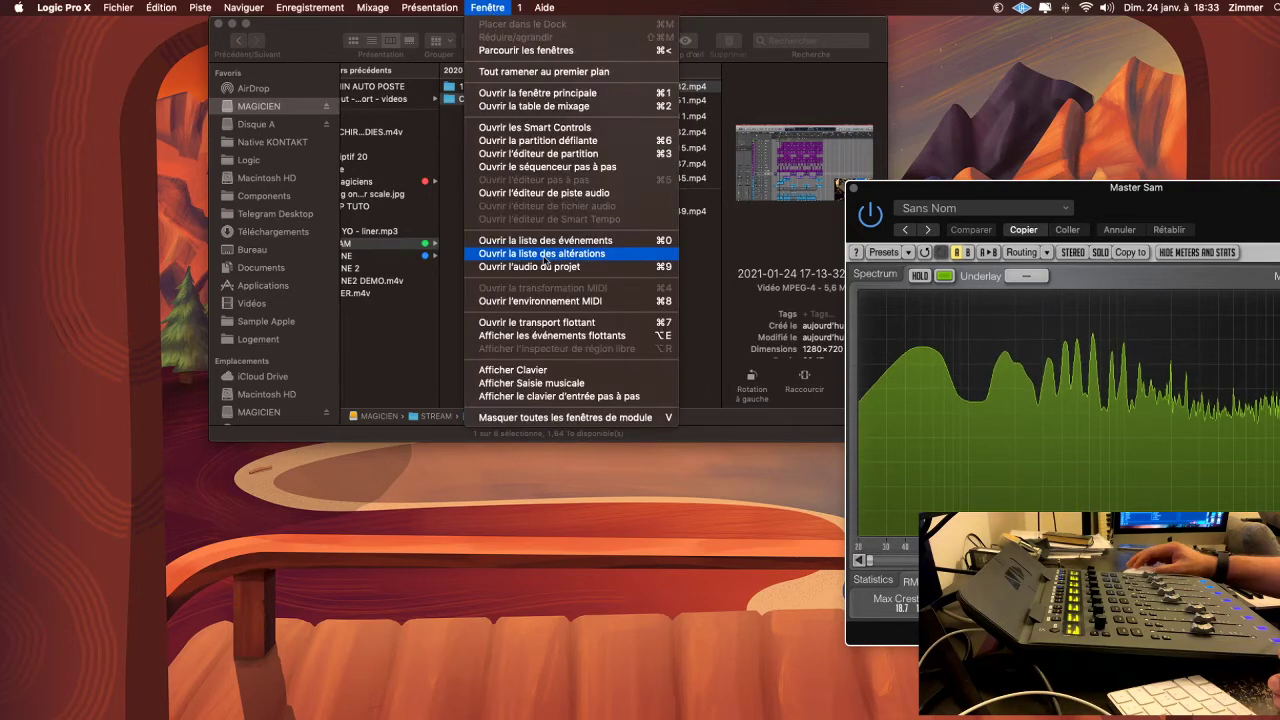
{"action": "left_click", "coordinate": [573, 95]}
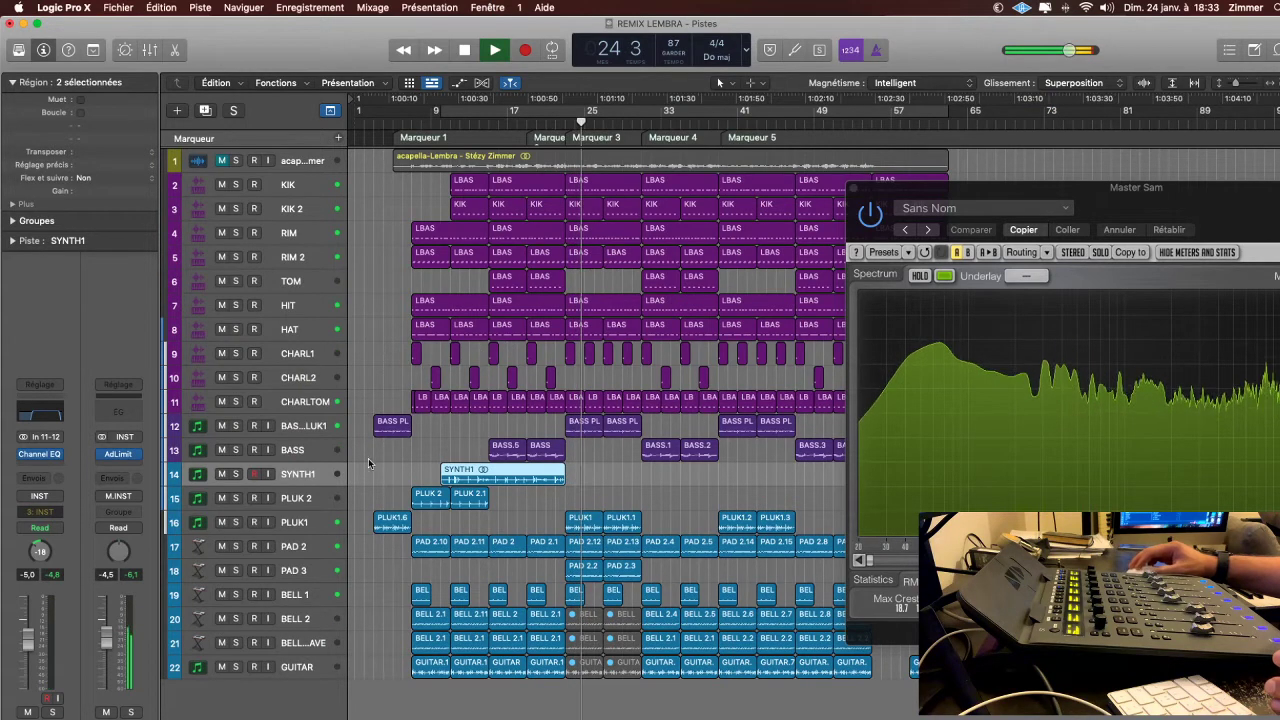
- Solo SYNTH1 during playback and, in its Channel EQ, boost 4480 Hz by 3.4 dB and cut 805 Hz by 6.4 dB
{"action": "key", "text": "shift+space"}
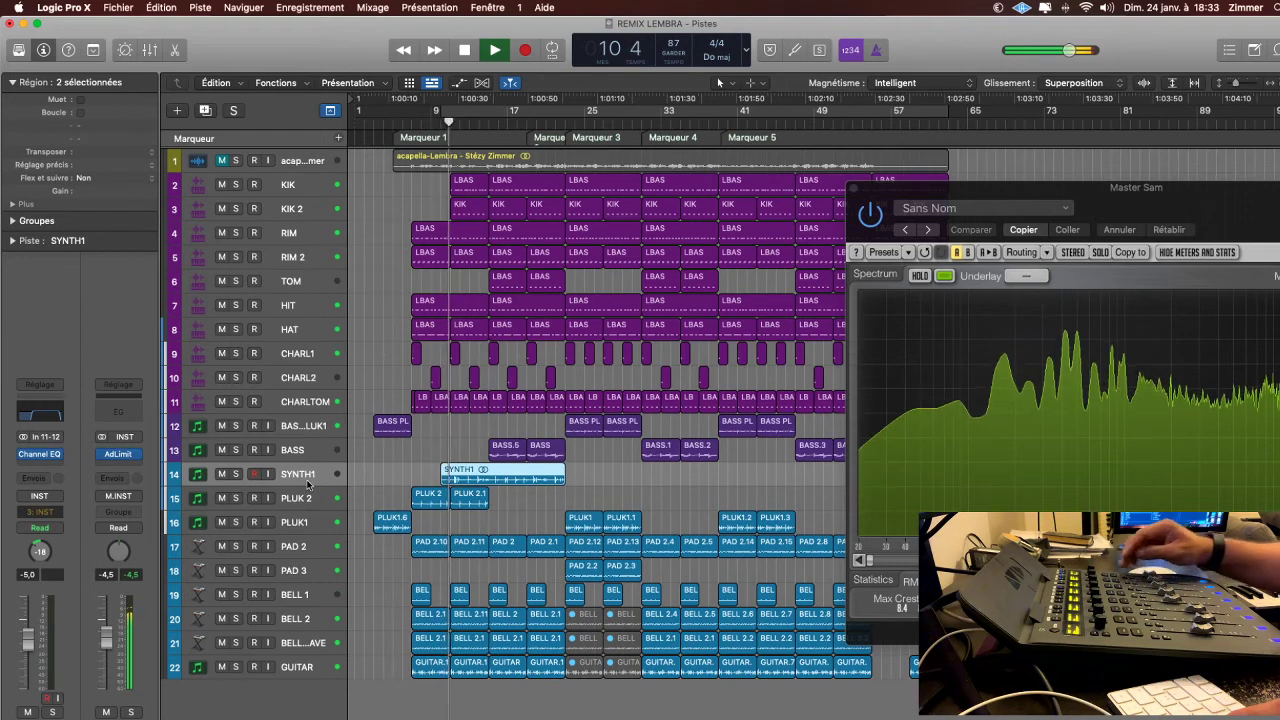
{"action": "key", "text": "s"}
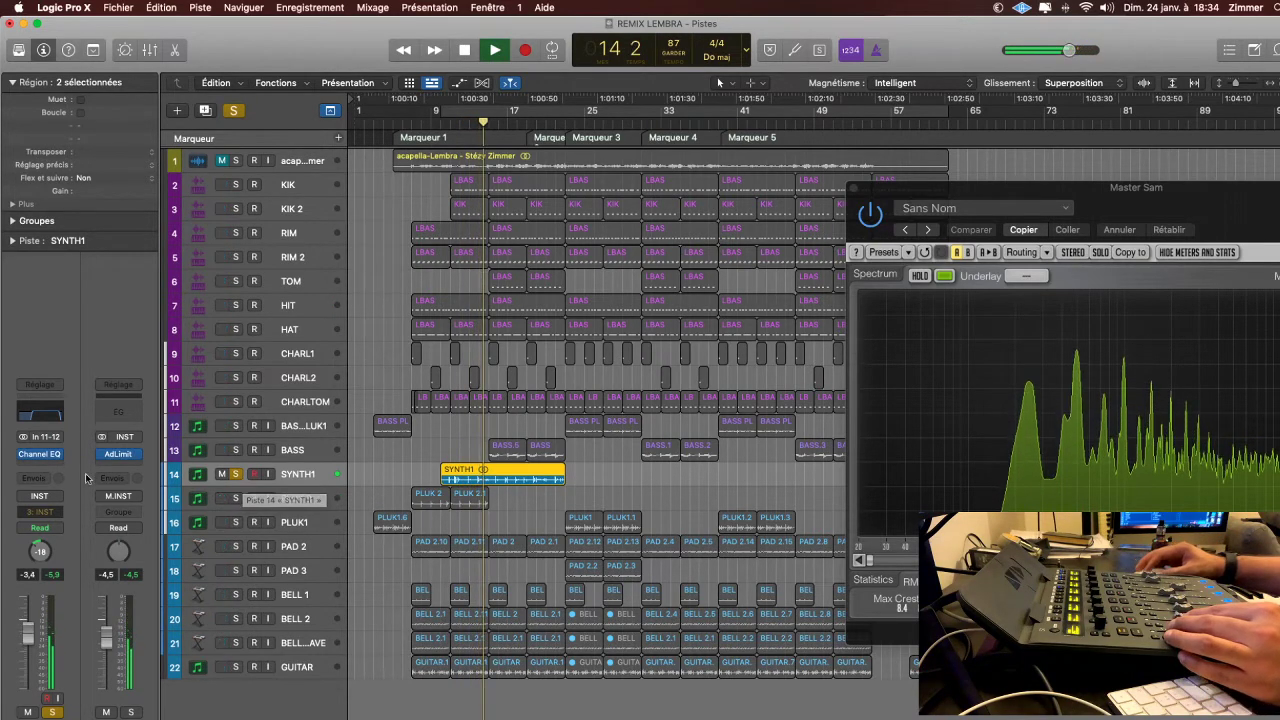
{"action": "left_click", "coordinate": [40, 454]}
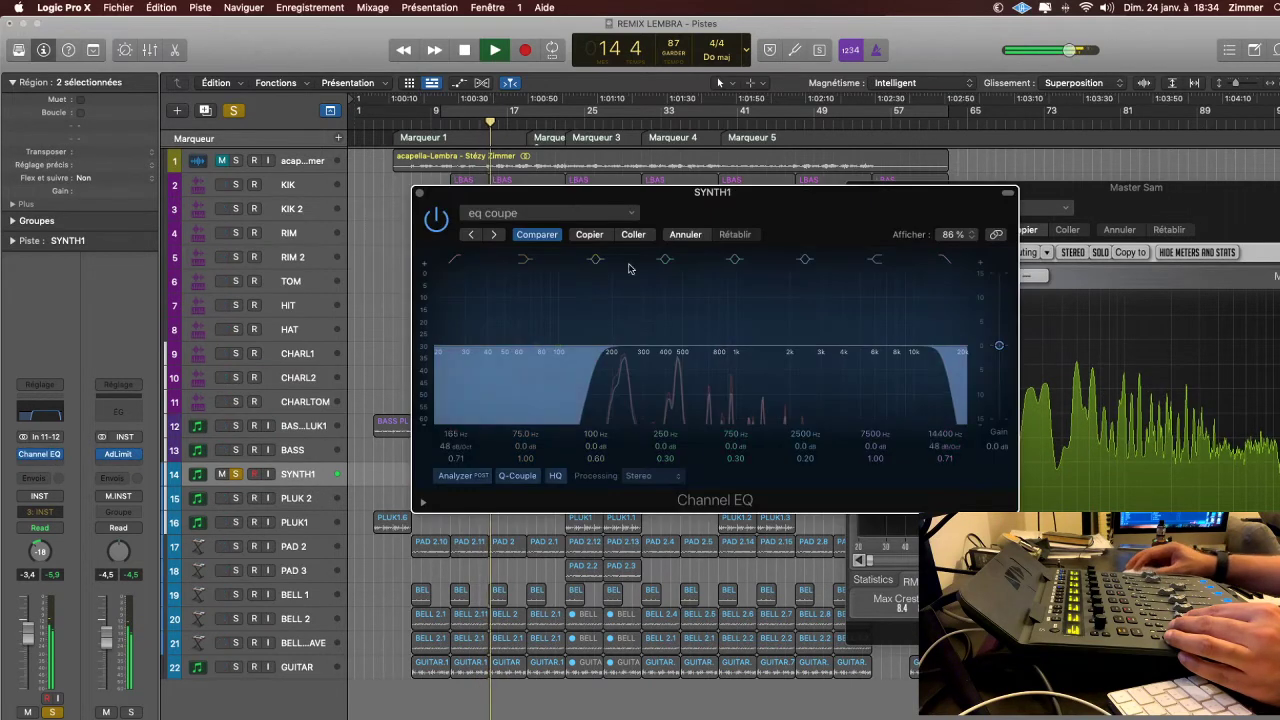
{"action": "left_click_drag", "start_coordinate": [818, 373], "coordinate": [870, 350]}
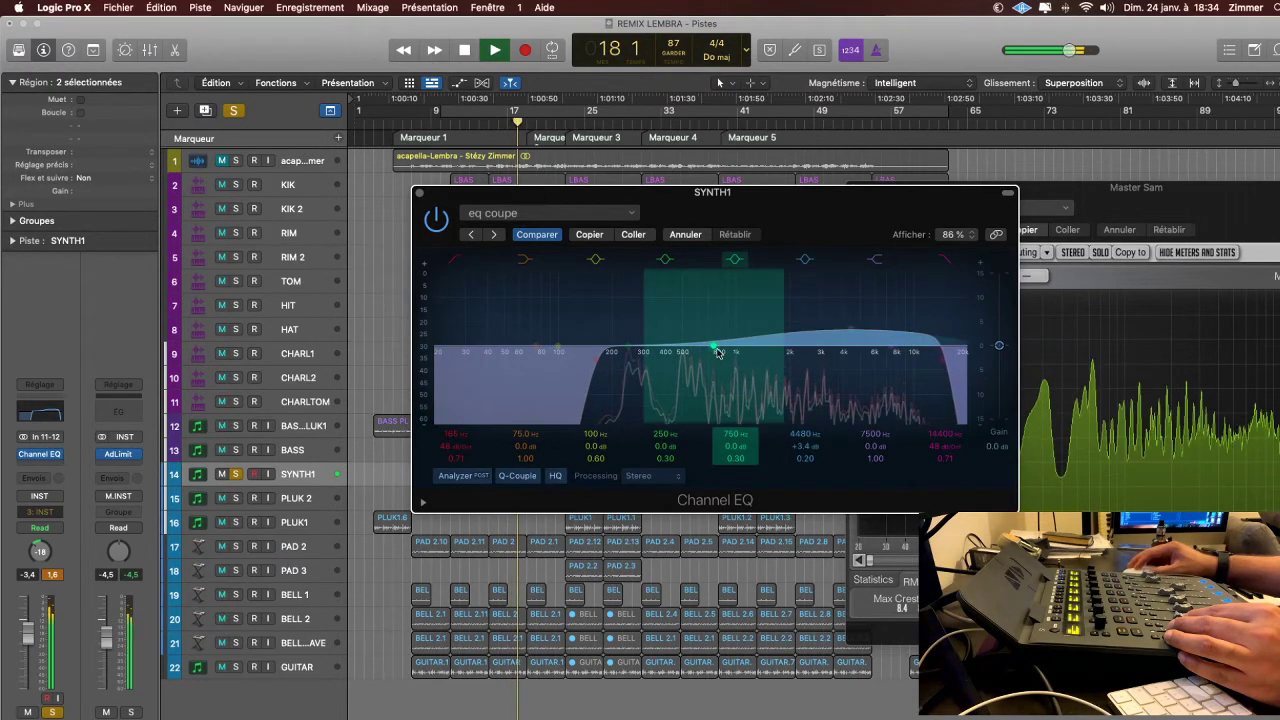
{"action": "left_click_drag", "start_coordinate": [718, 352], "coordinate": [723, 402]}
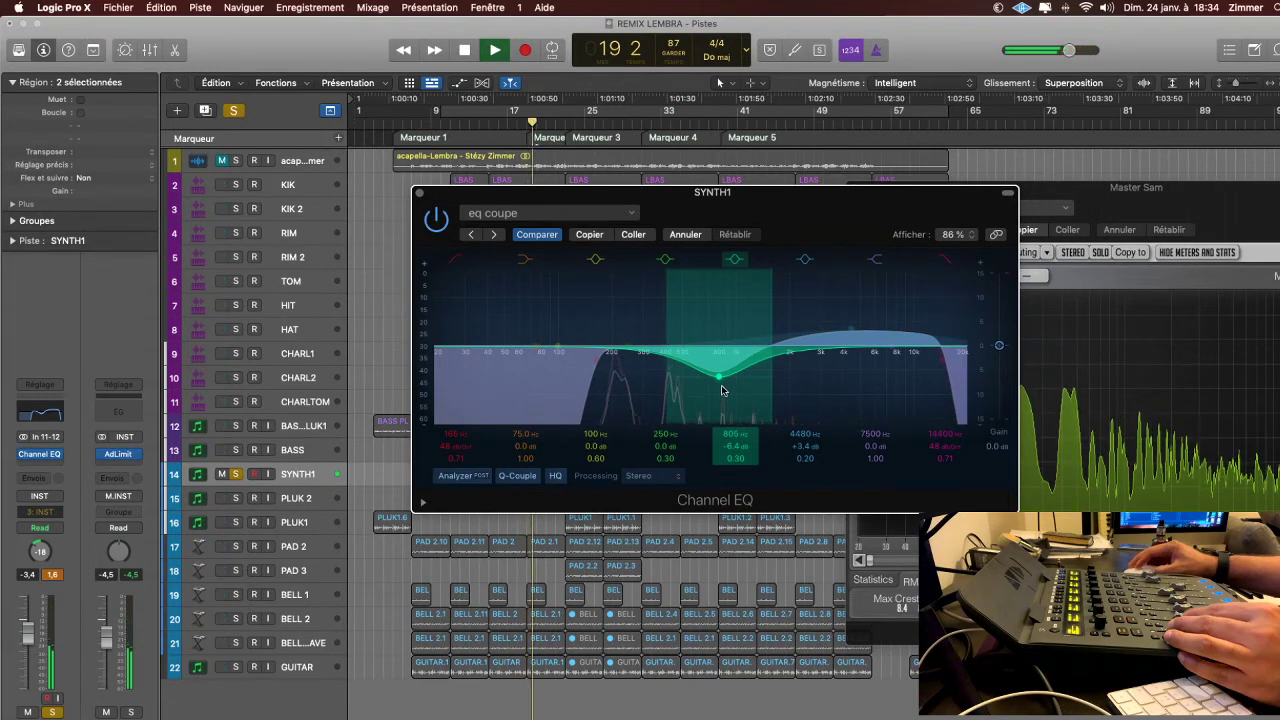
- Turn off solo on SYNTH1 and replay its section within the full mix
{"action": "key", "text": "s"}
{"action": "key", "text": "space"}
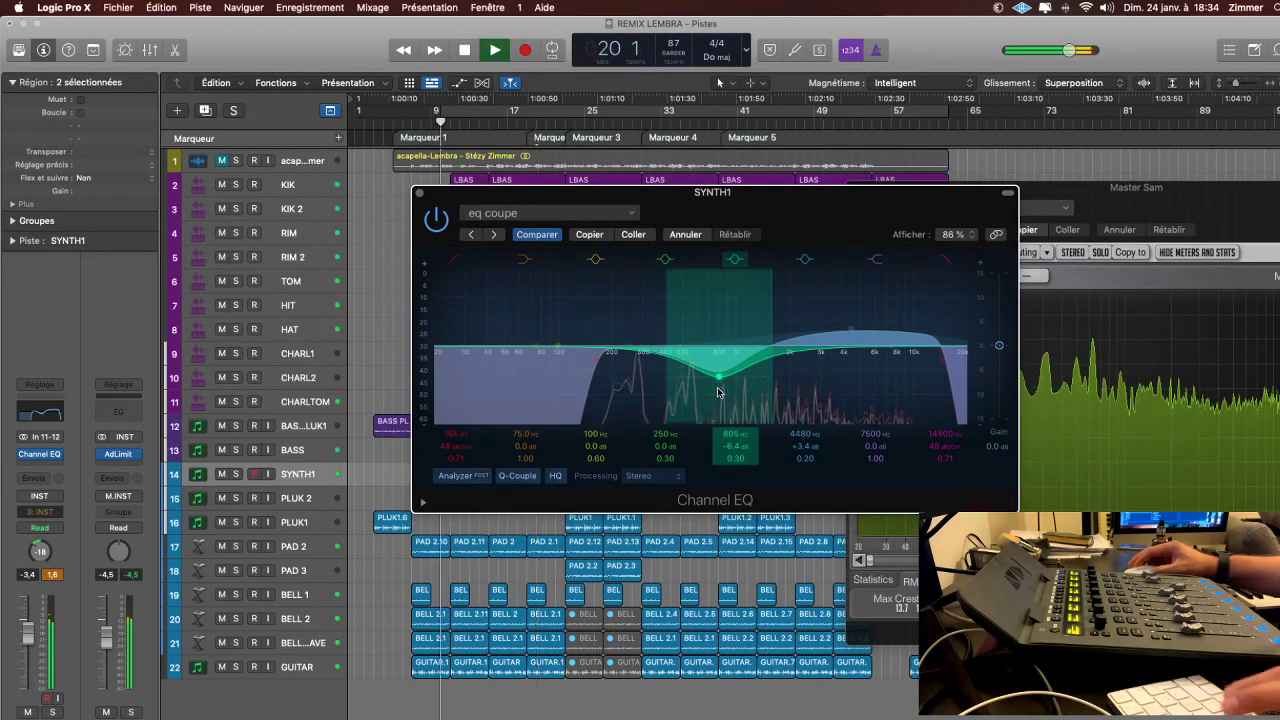
{"action": "key", "text": "super+w"}
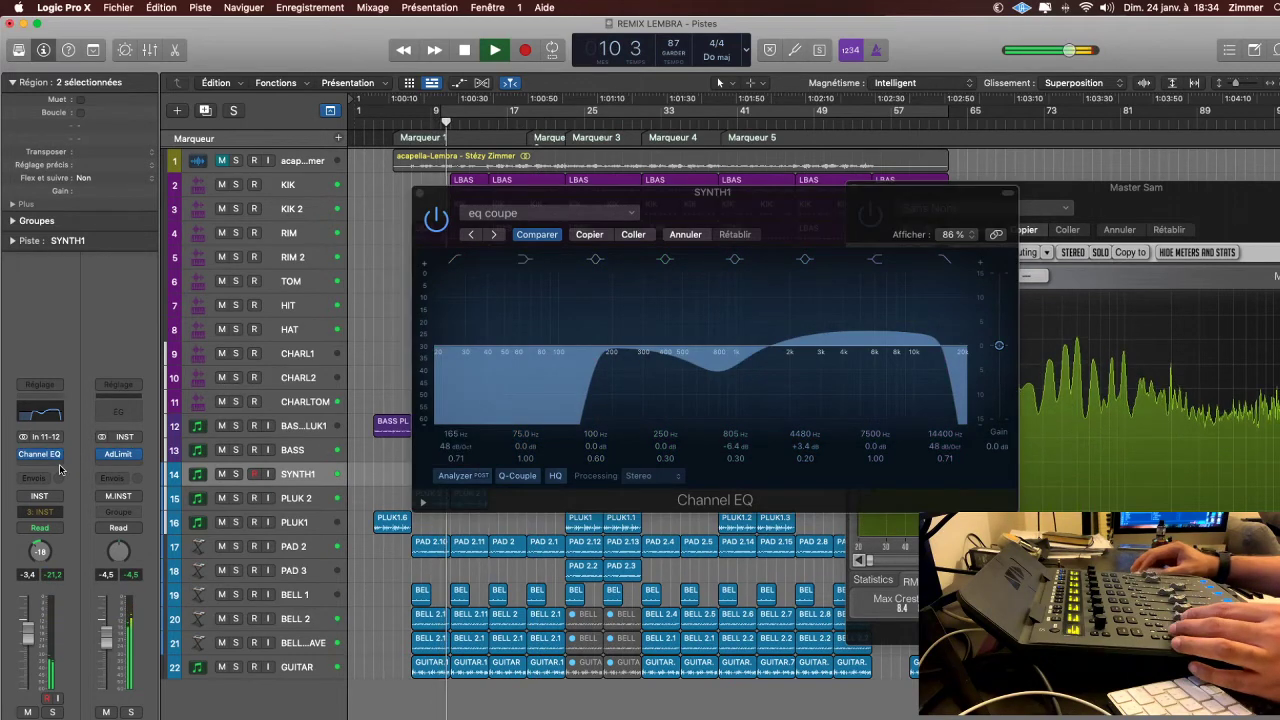
- Insert a Compressor after the Channel EQ on SYNTH1 and lower its threshold to about -25 dB
{"action": "left_click", "coordinate": [59, 468]}
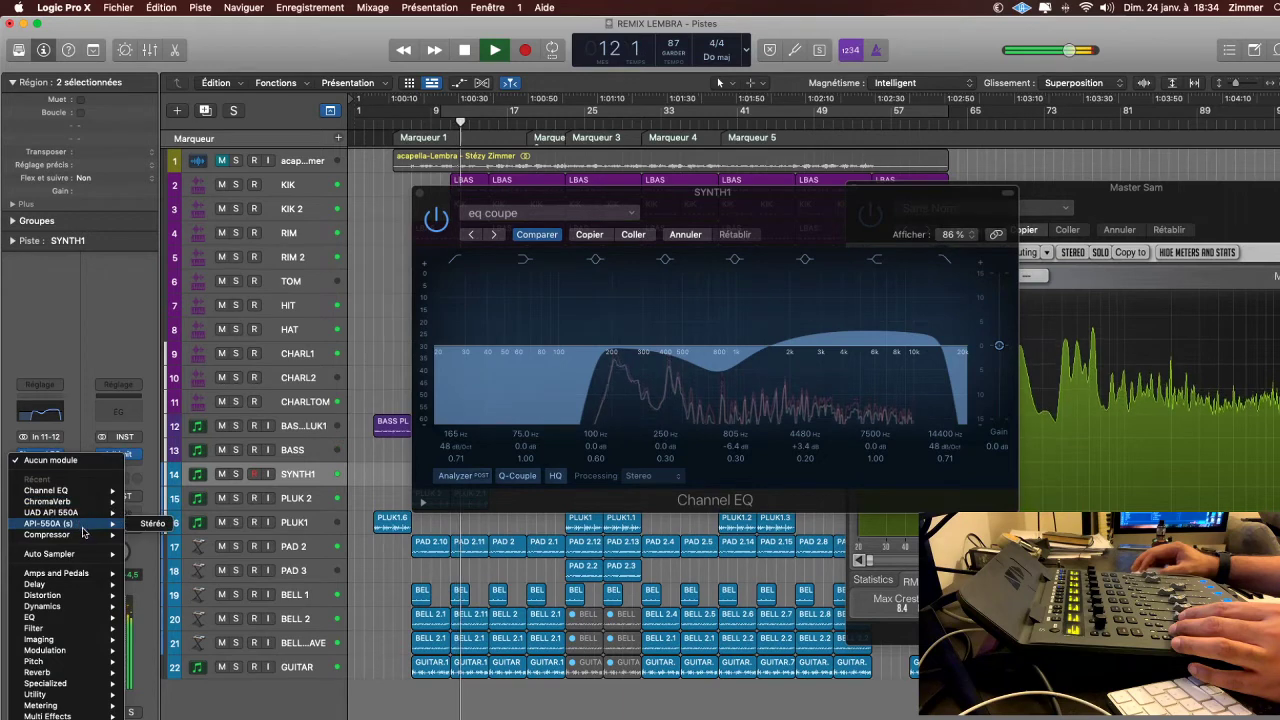
{"action": "mouse_move", "coordinate": [84, 535]}
{"action": "left_click", "coordinate": [154, 535]}
{"action": "left_click", "coordinate": [152, 535]}
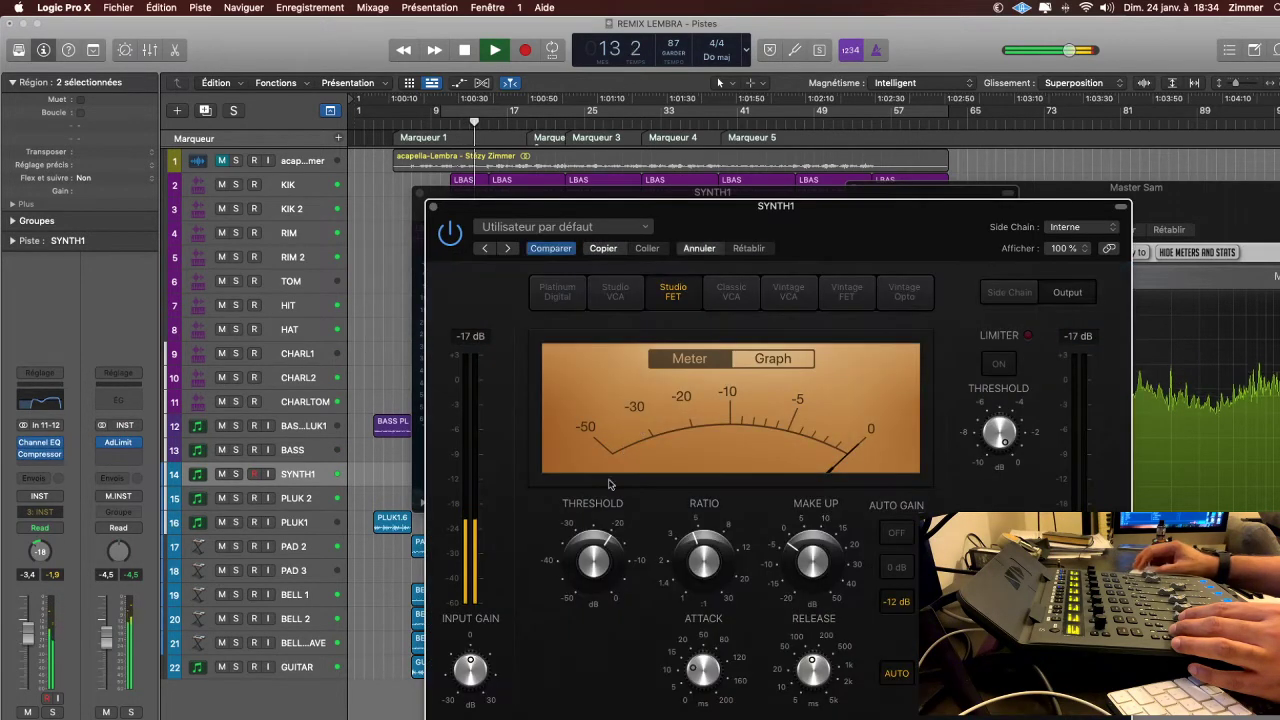
{"action": "left_click_drag", "start_coordinate": [595, 580], "coordinate": [598, 588]}
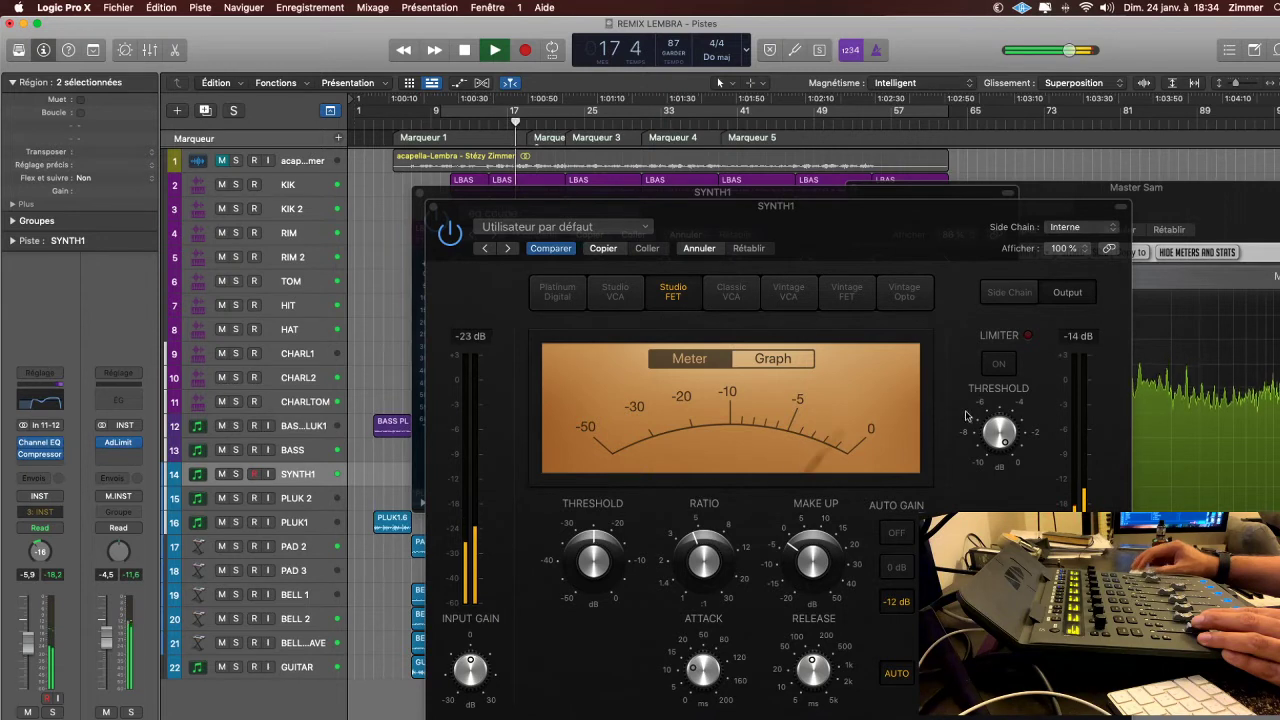
- In SYNTH1's Compressor, enable the limiter with a -2.4 dB threshold and raise the compression threshold to -20.5 dB during playback
{"action": "left_click", "coordinate": [998, 365]}
{"action": "key", "text": "space"}
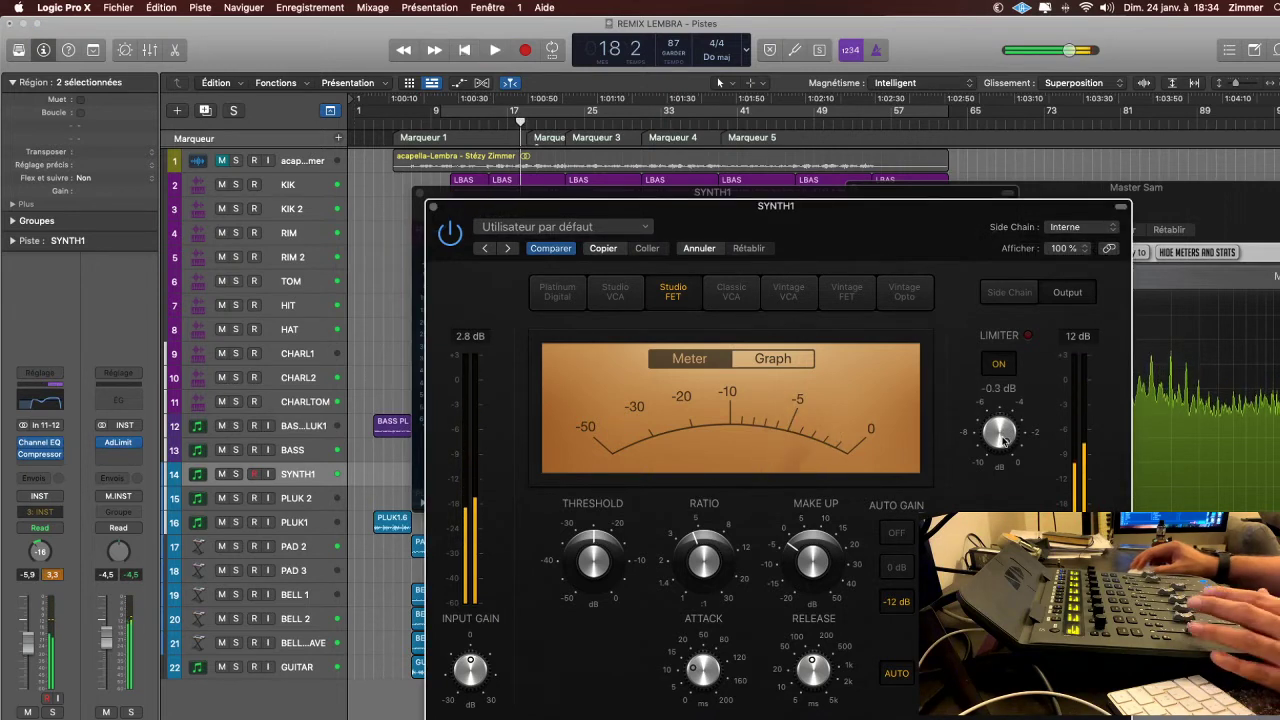
{"action": "left_click_drag", "start_coordinate": [1003, 440], "coordinate": [1005, 469]}
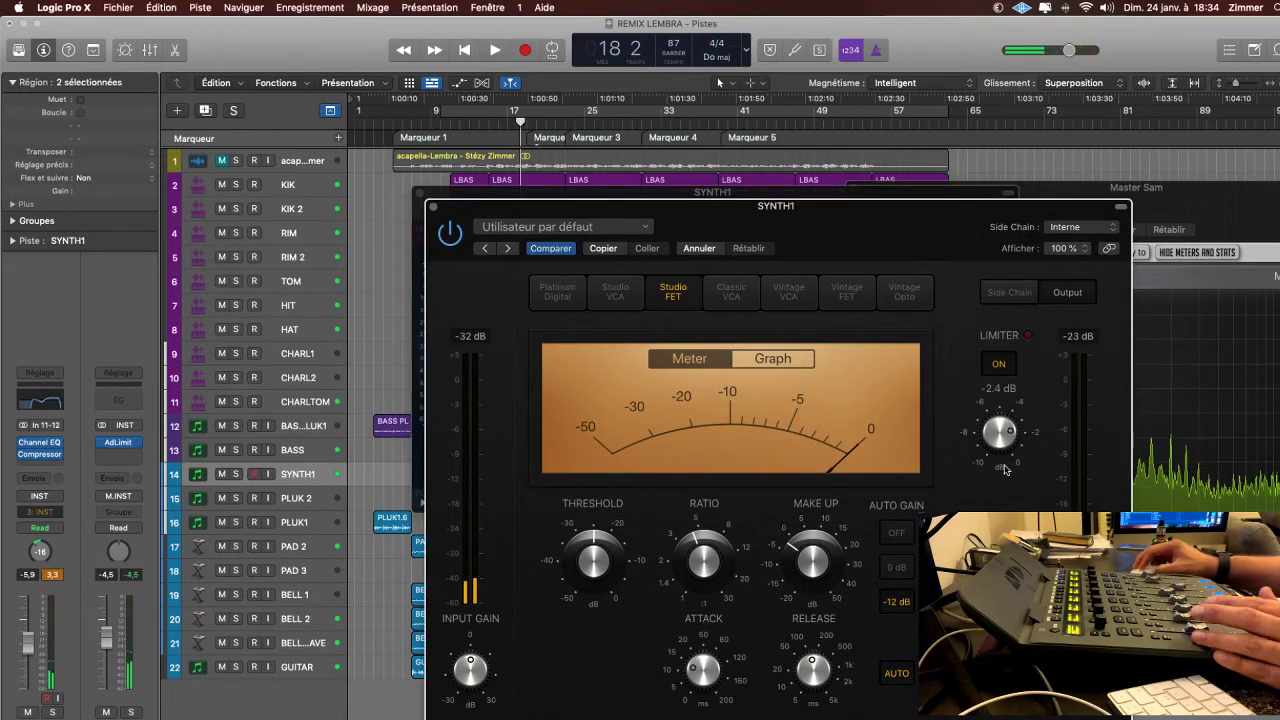
{"action": "key", "text": "space"}
{"action": "key", "text": "space"}
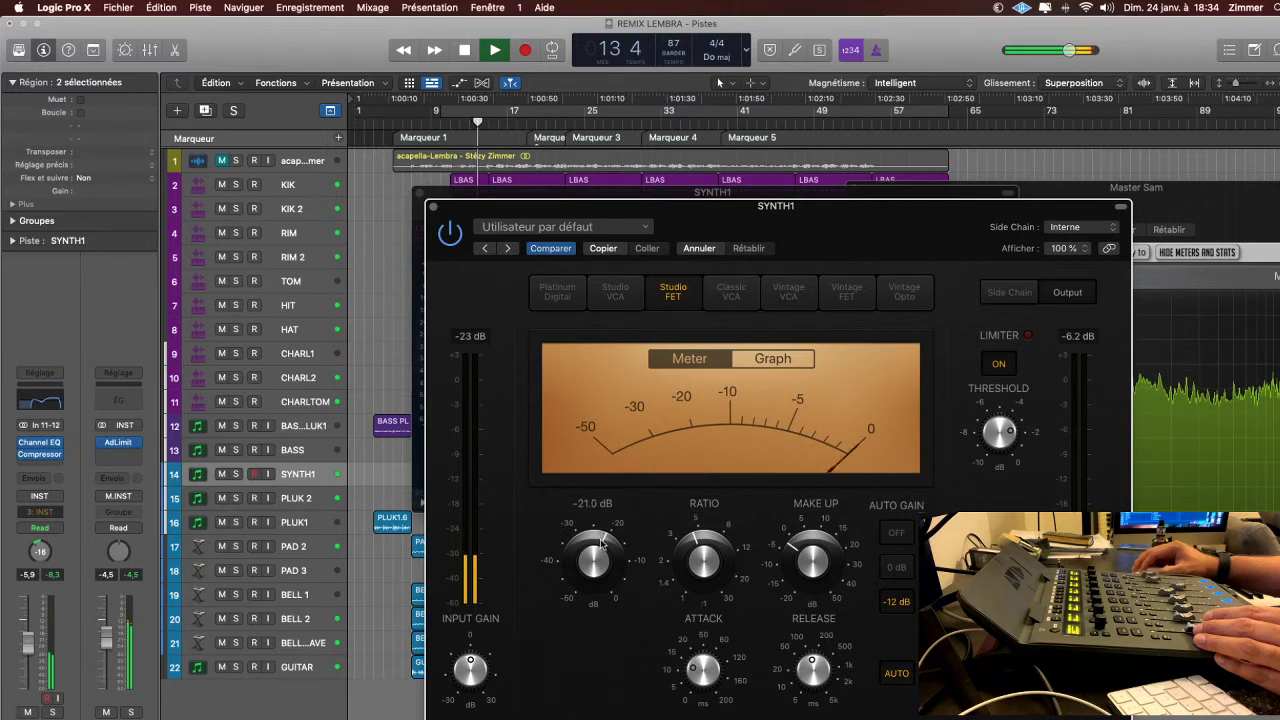
{"action": "left_click_drag", "start_coordinate": [601, 539], "coordinate": [603, 537]}
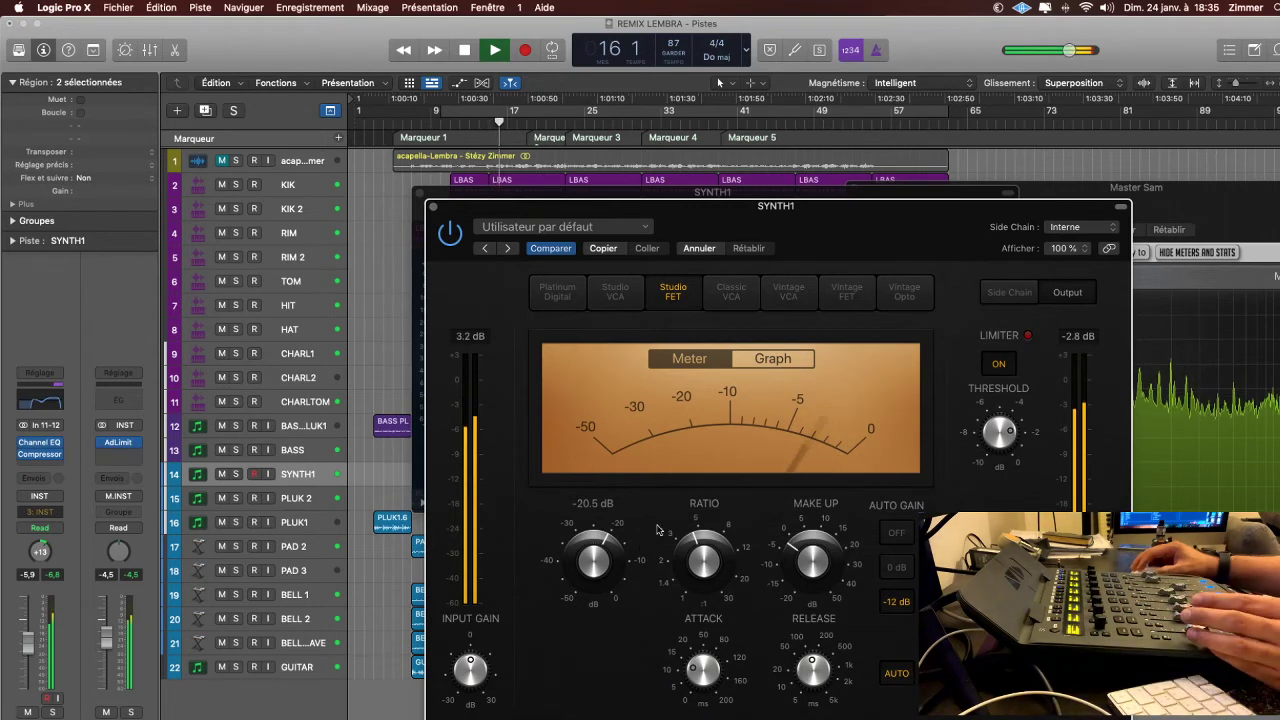
{"action": "left_click", "coordinate": [432, 207]}
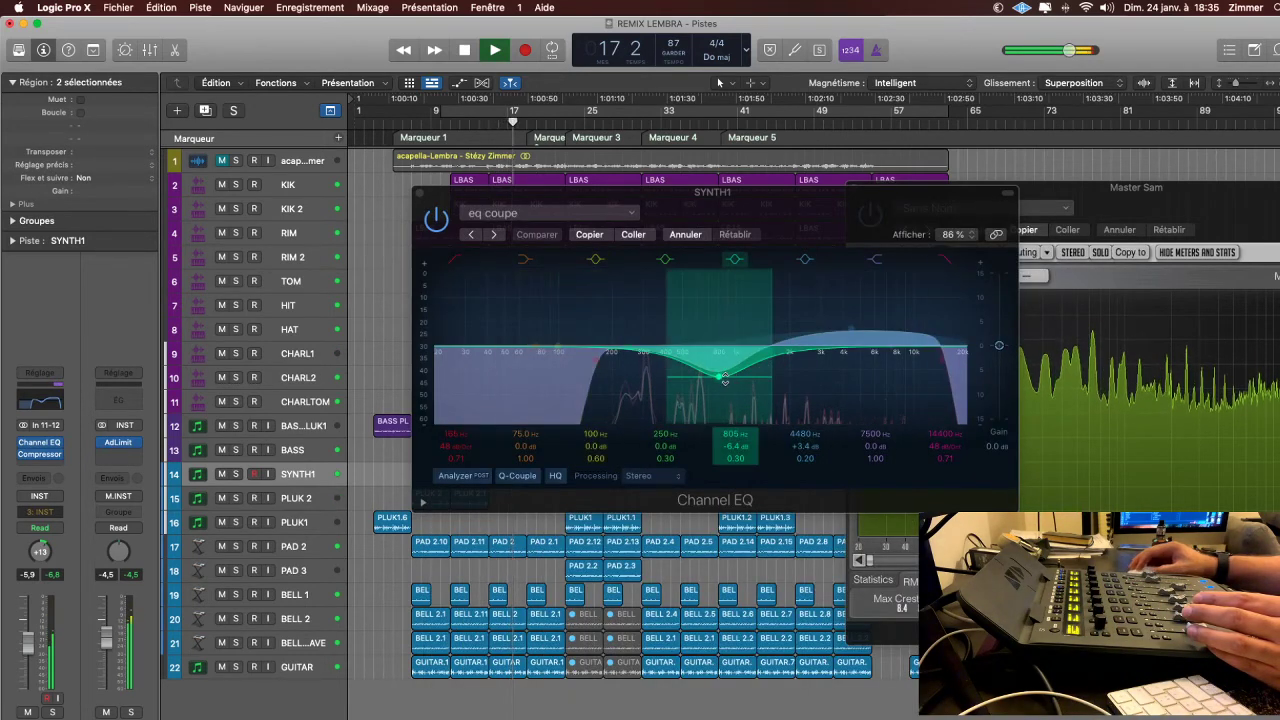
- In SYNTH1's Channel EQ, move the mid cut to 515 Hz at -5.0 dB and set the high boost to 4560 Hz at +2.1 dB
{"action": "left_click_drag", "start_coordinate": [726, 373], "coordinate": [689, 375]}
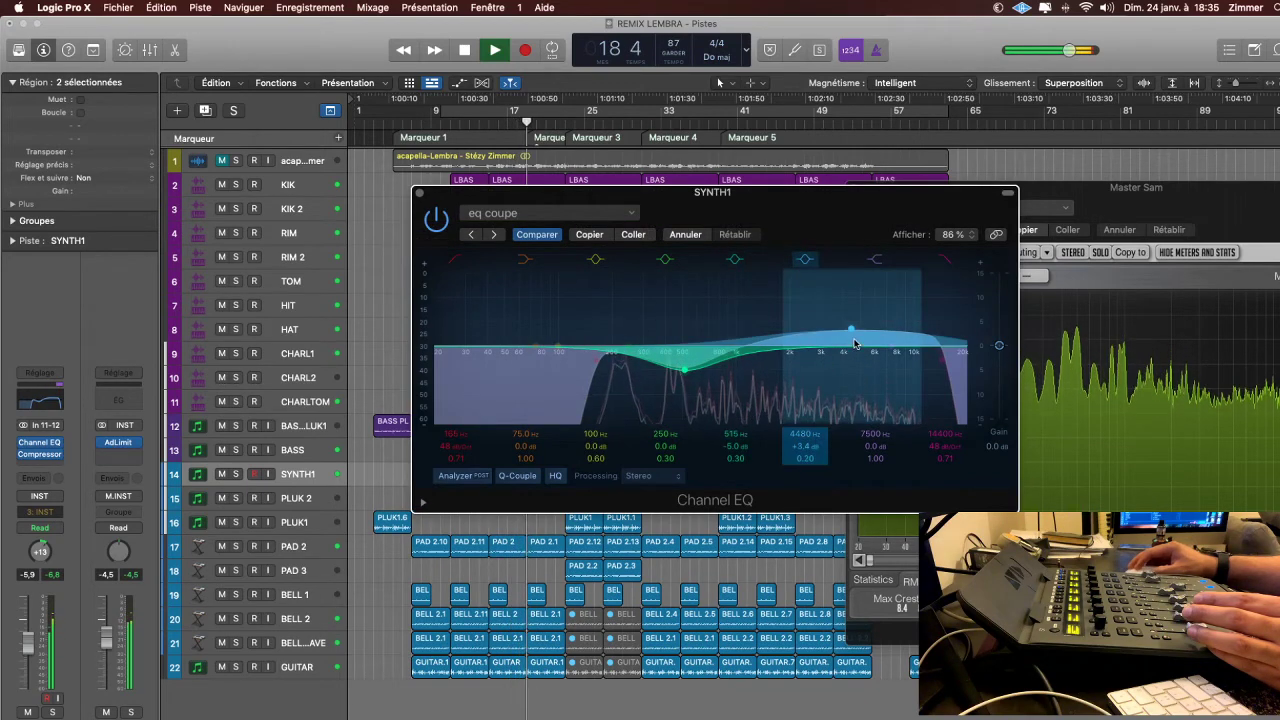
{"action": "left_click_drag", "start_coordinate": [849, 331], "coordinate": [853, 347]}
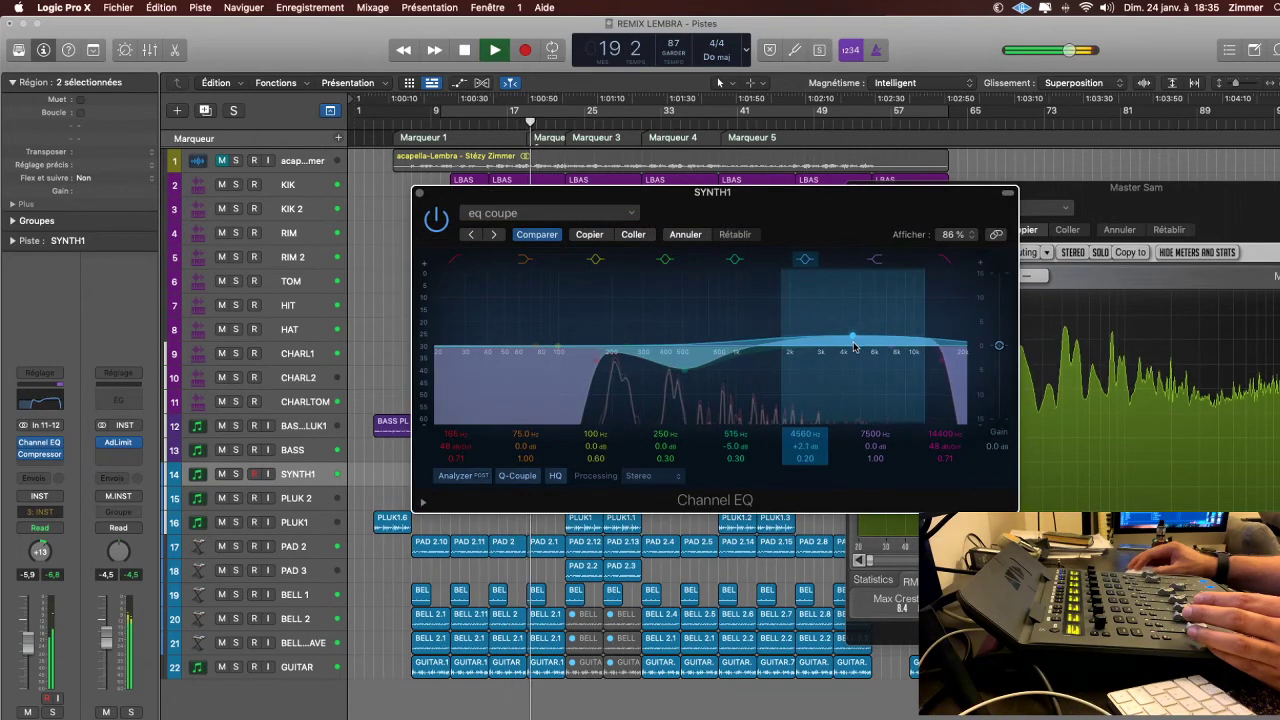
{"action": "left_click", "coordinate": [420, 193]}
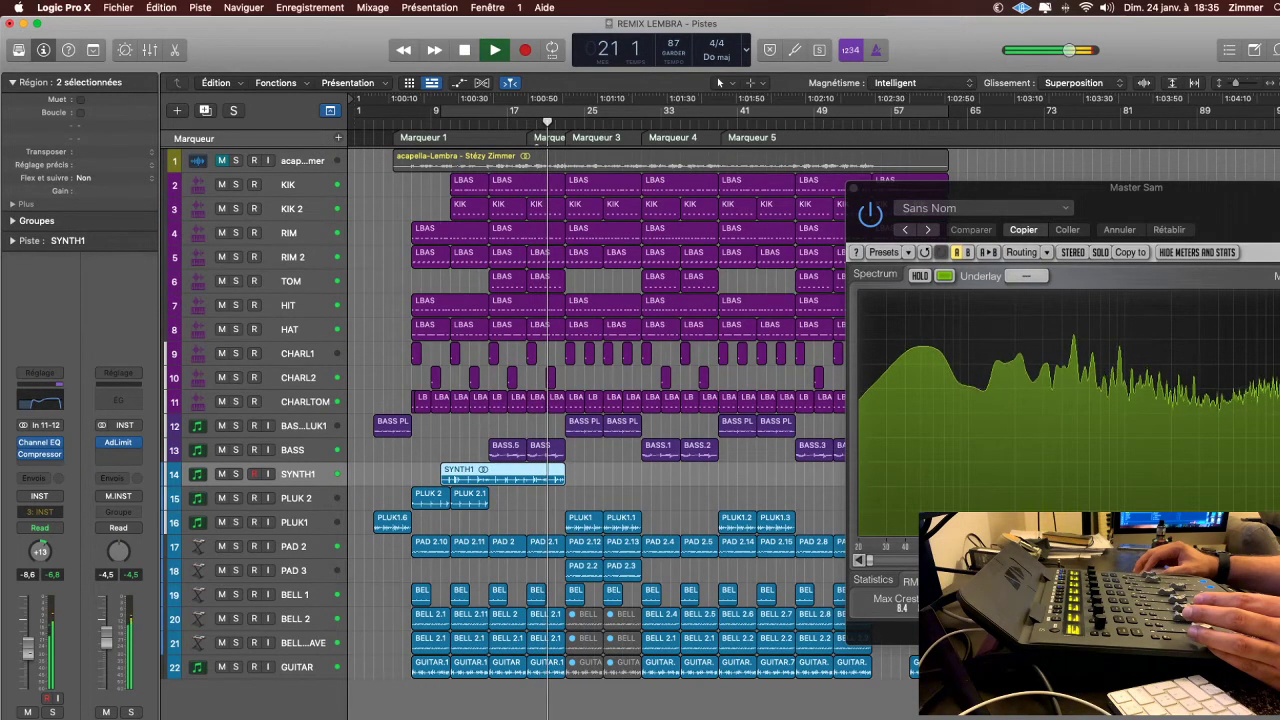
- Select the GUITAR track and briefly solo it during playback, returning to the full mix
{"action": "left_click", "coordinate": [307, 672]}
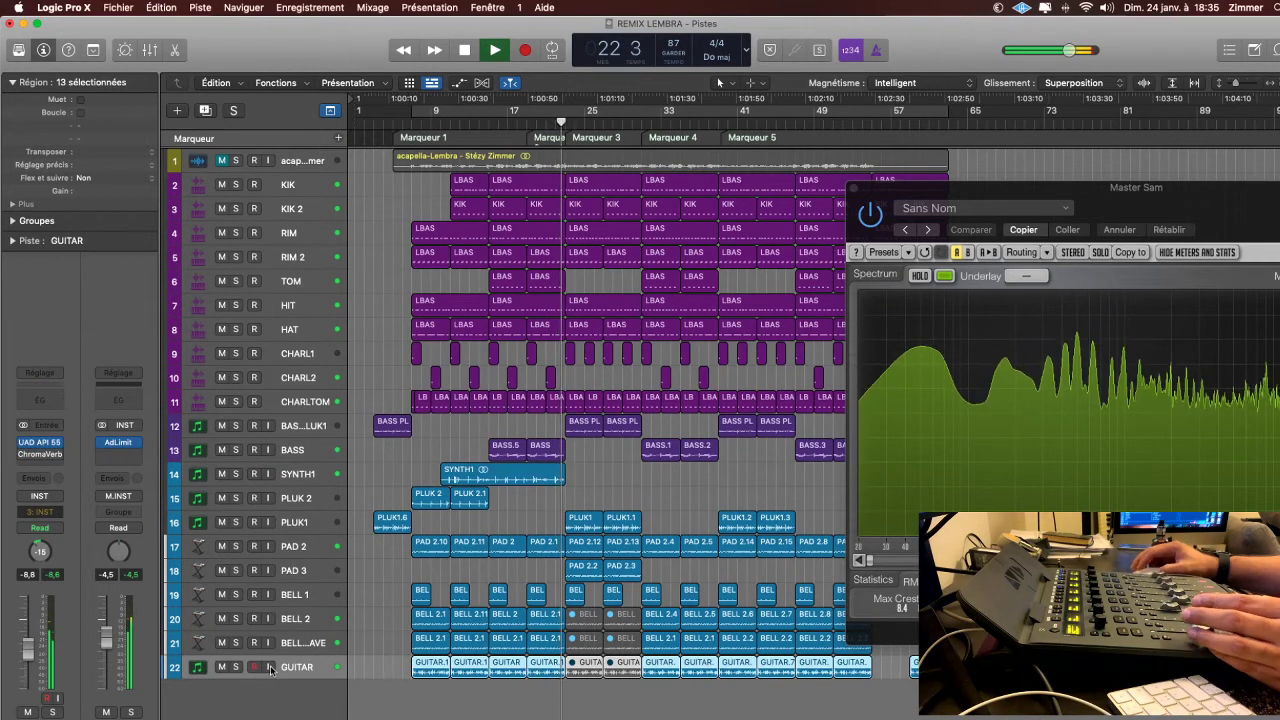
{"action": "key", "text": "s"}
{"action": "key", "text": "s"}
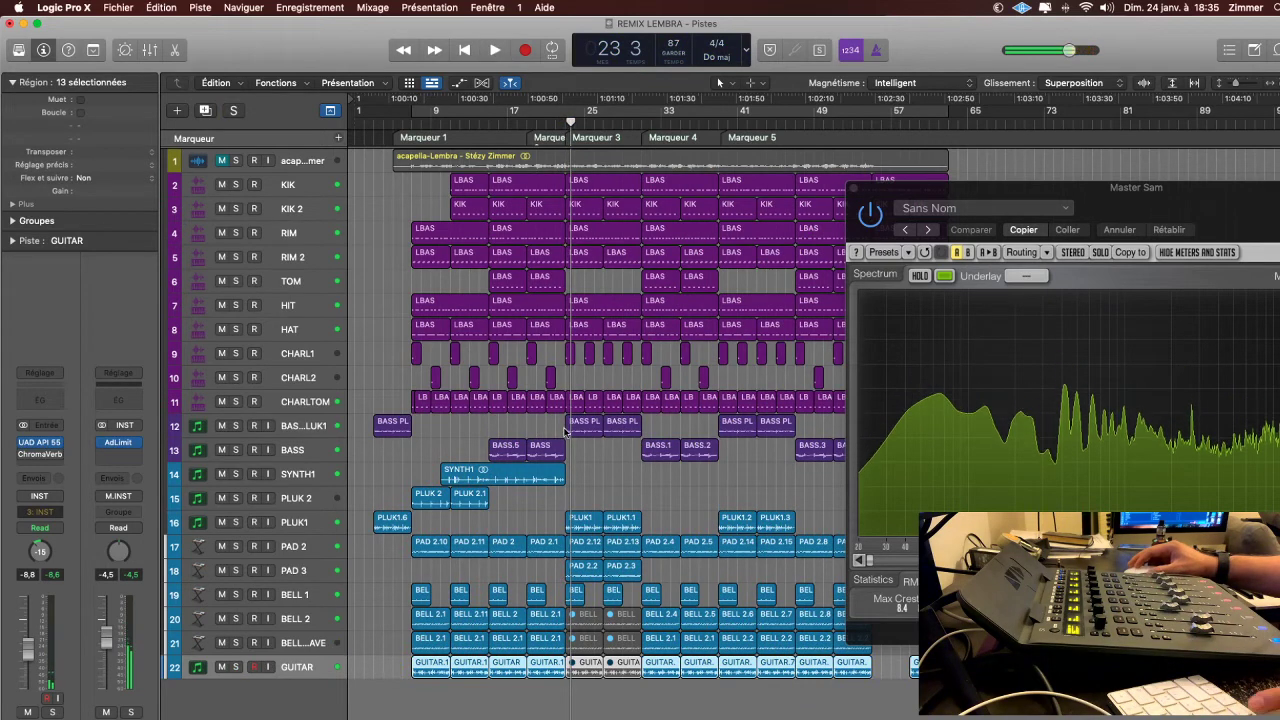
- Select the acapella vocal track, solo it and play it back from bar 23, then stop and deselect its region
{"action": "scroll", "coordinate": [567, 433], "scroll_direction": "down", "scroll_amount": 3}
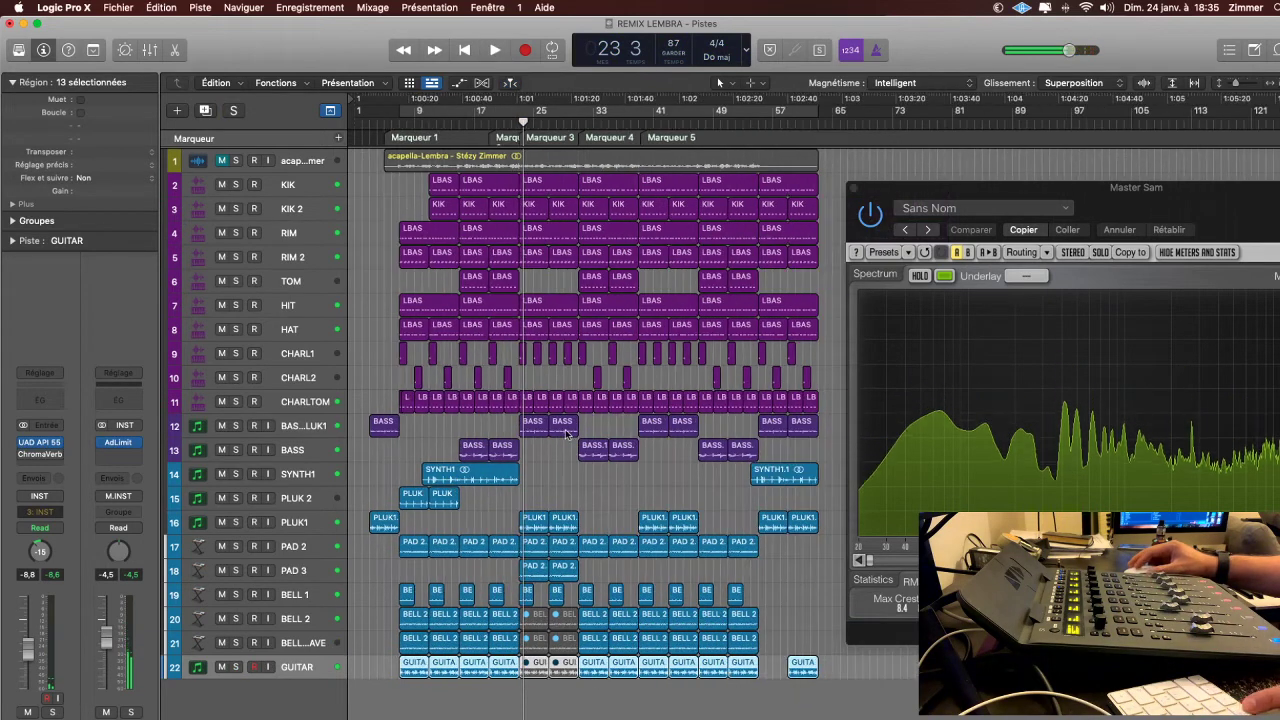
{"action": "left_click", "coordinate": [303, 166]}
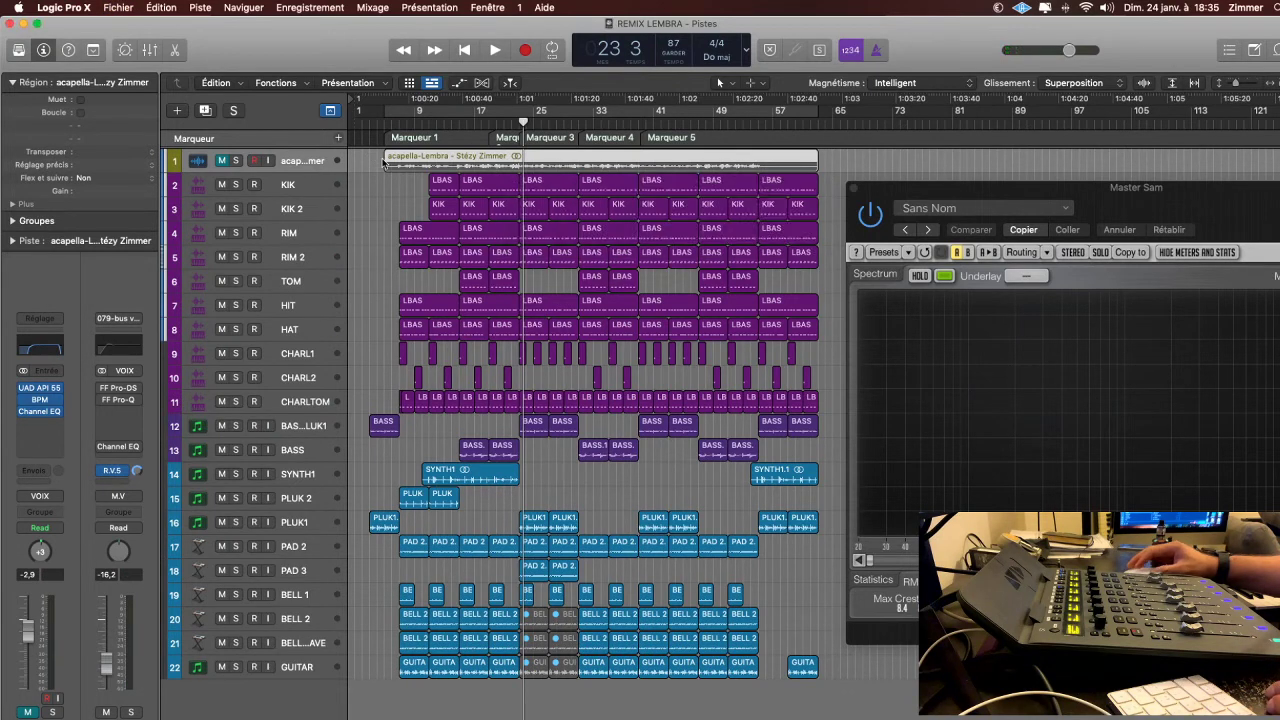
{"action": "key", "text": "space"}
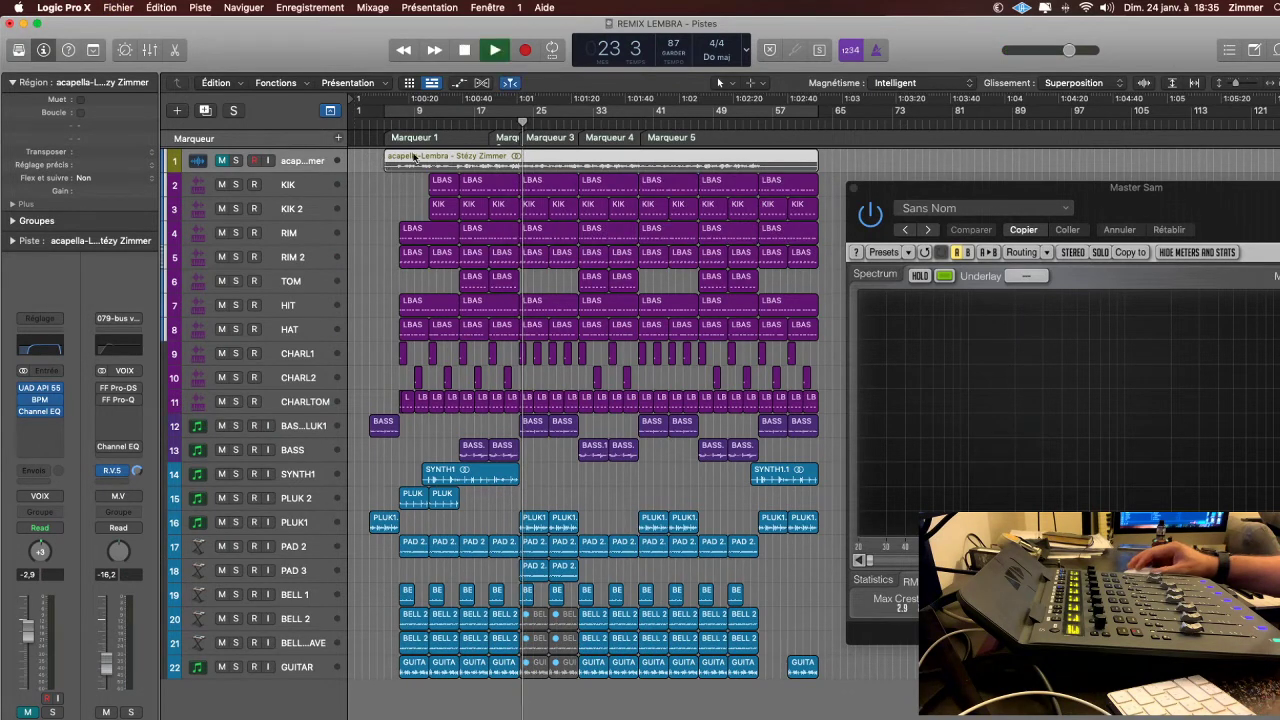
{"action": "left_click", "coordinate": [236, 161]}
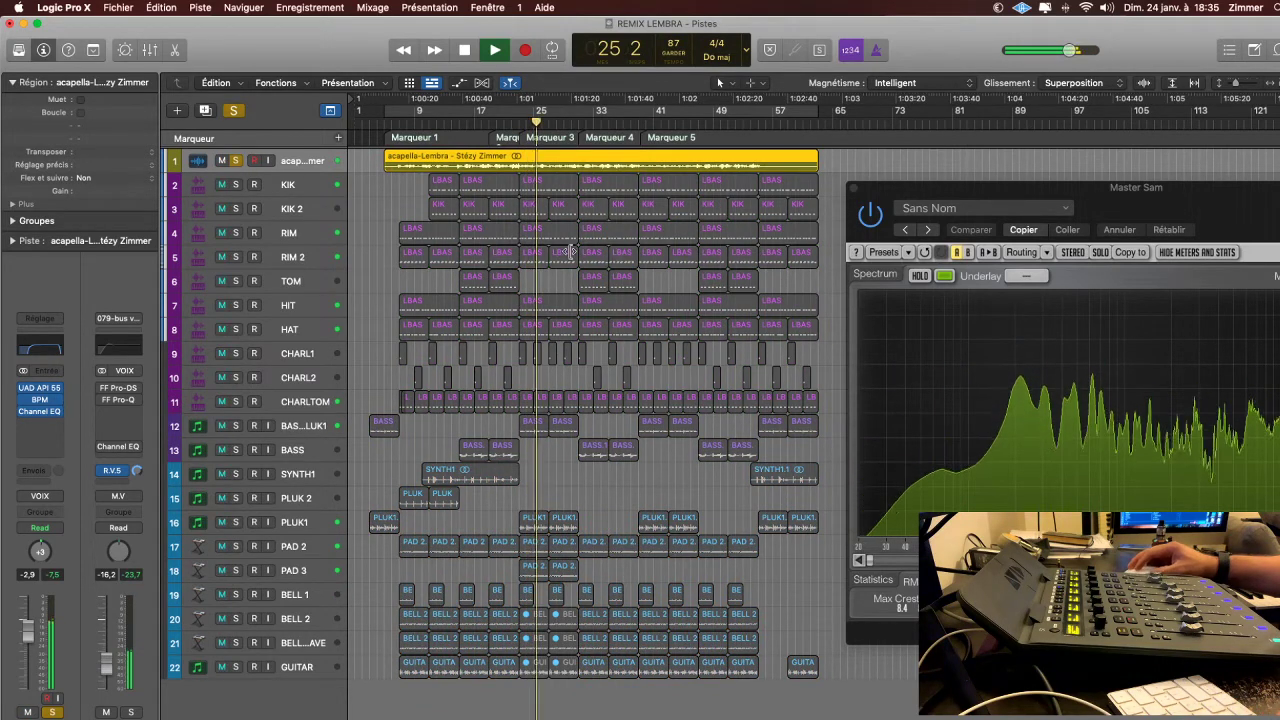
{"action": "key", "text": "space"}
{"action": "left_click", "coordinate": [417, 187]}
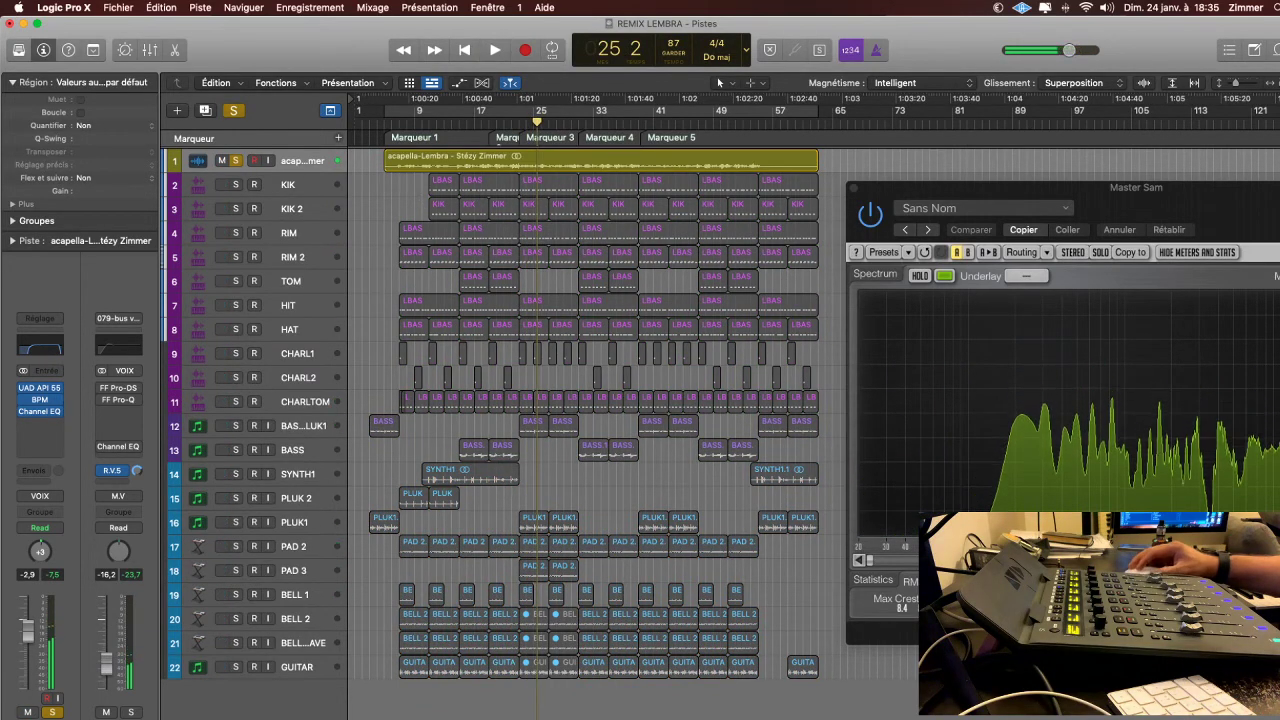